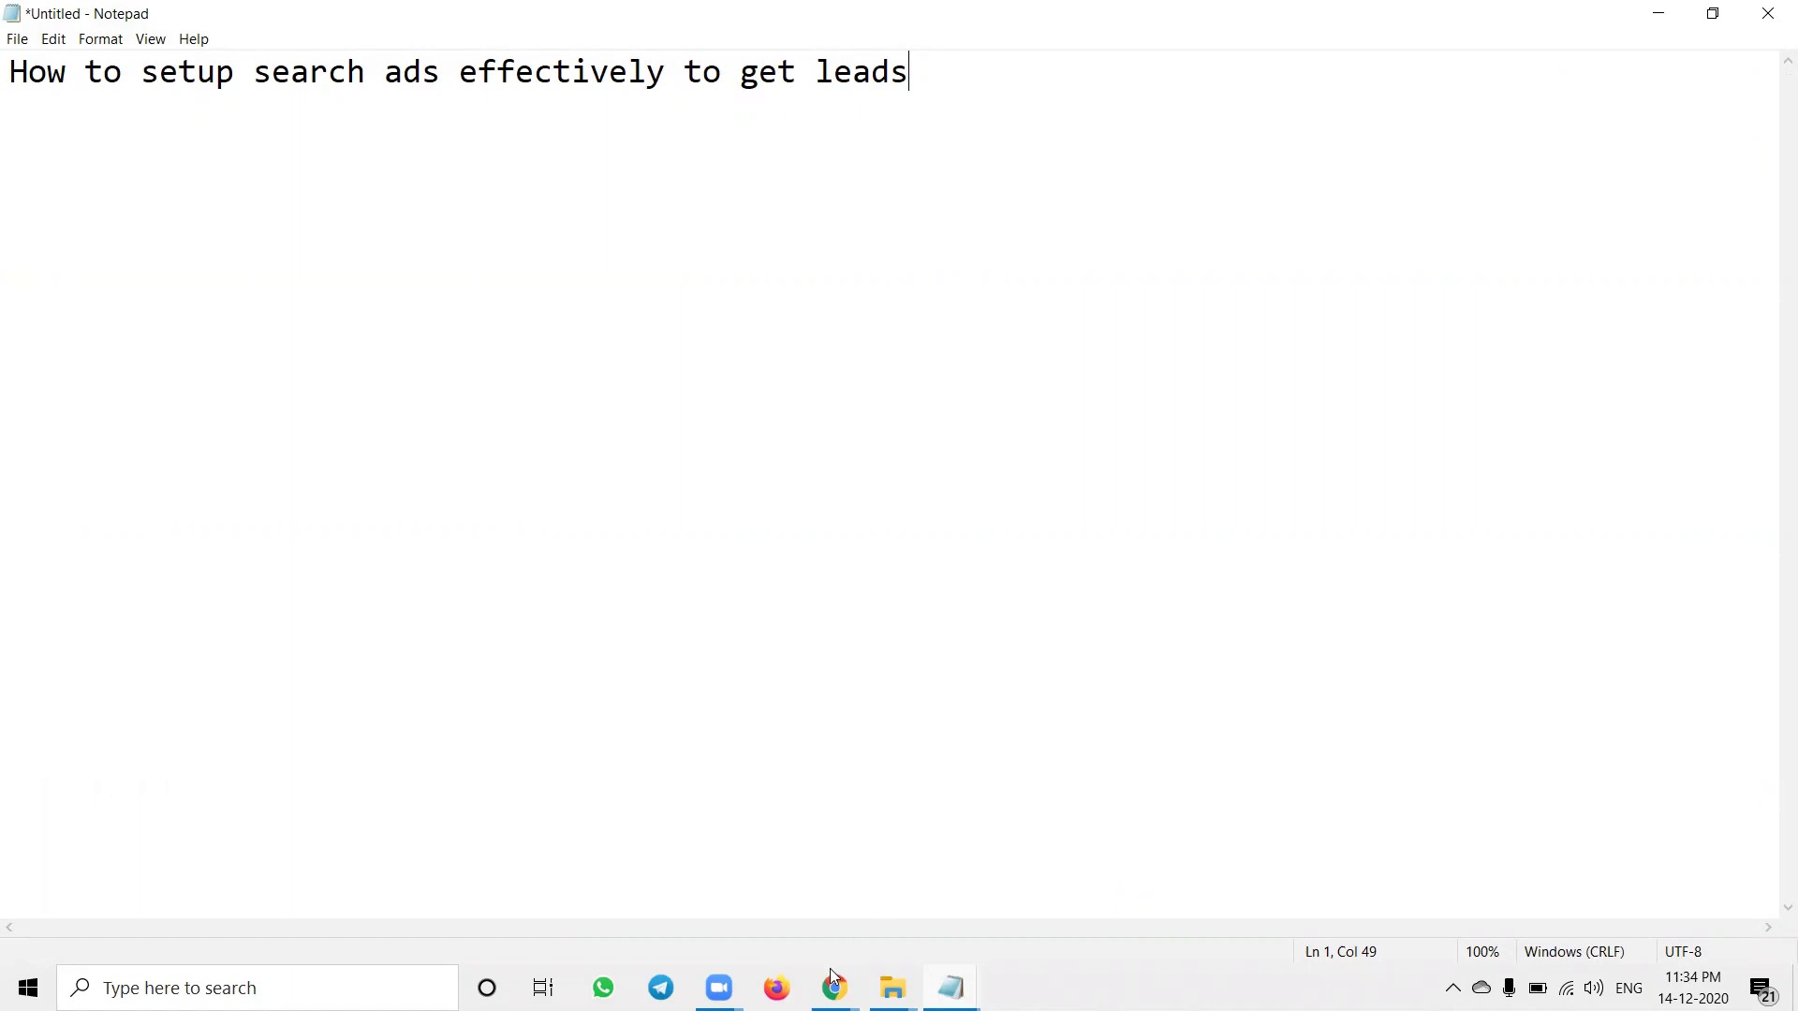
- Switch to the Chrome incognito window and view the ads in the Google results for digital marketing
mouse_move(831, 973)
click(918, 900)
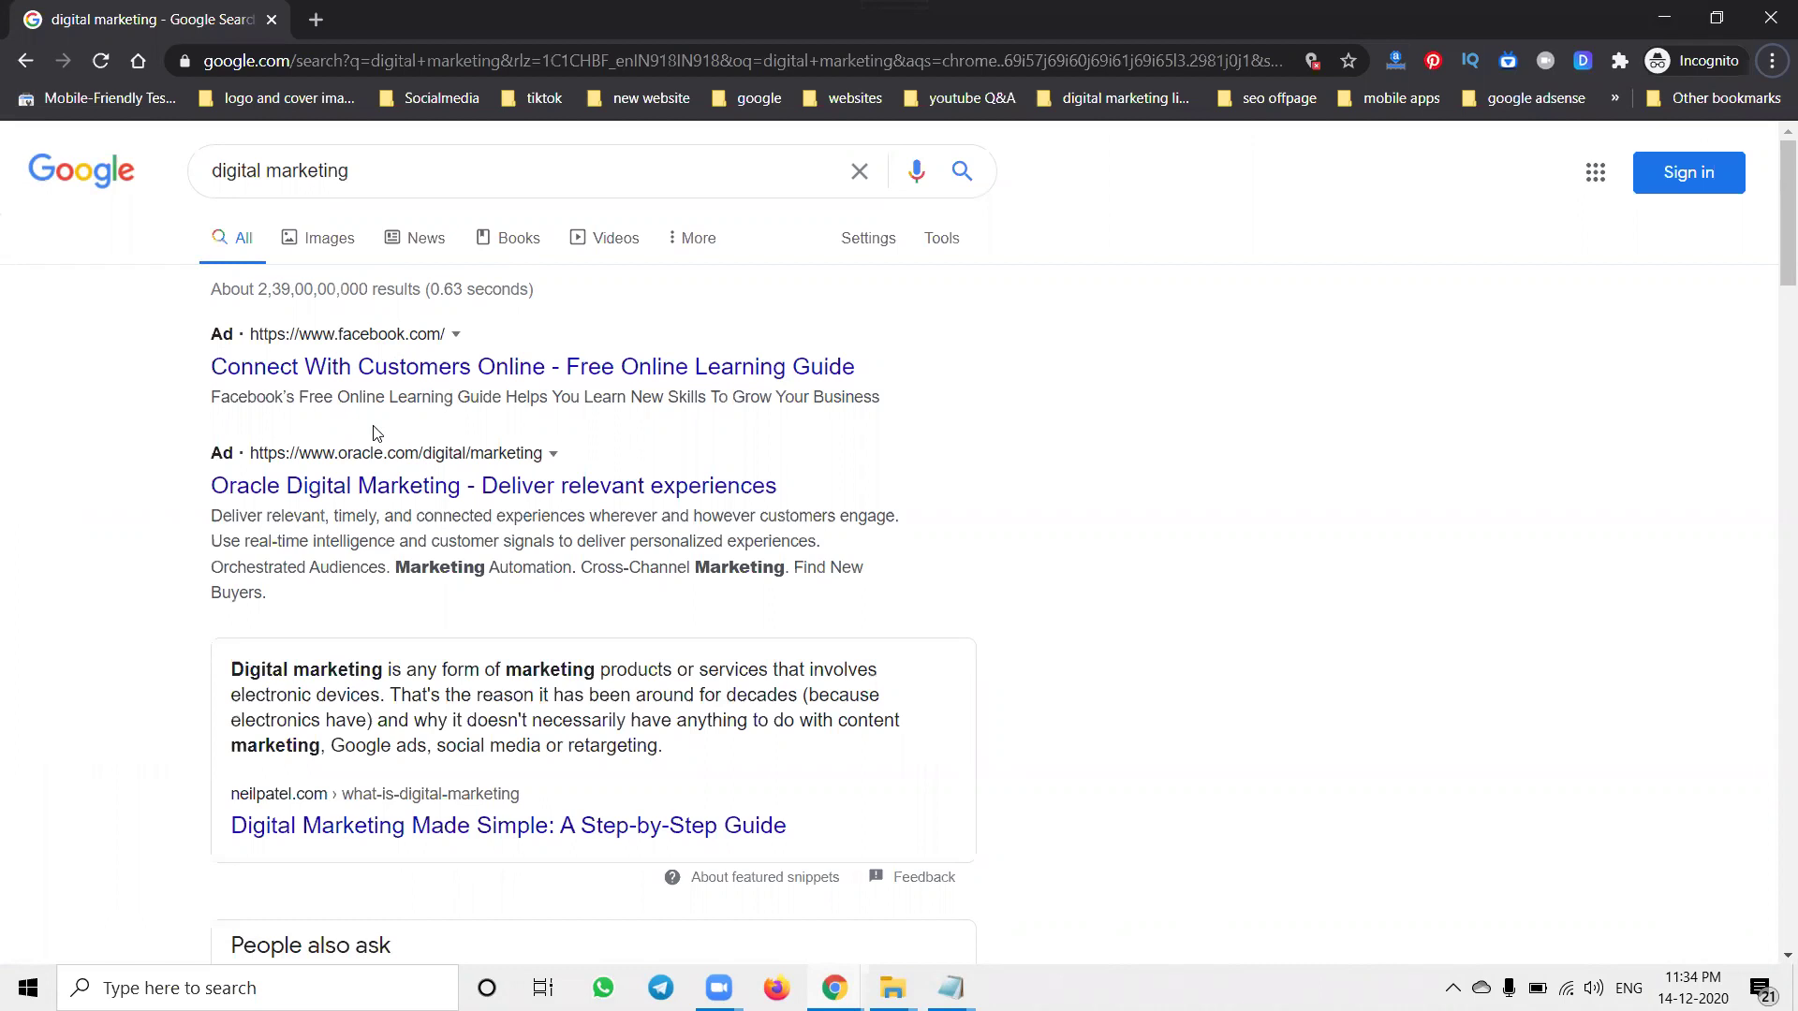
click(1663, 17)
click(1660, 14)
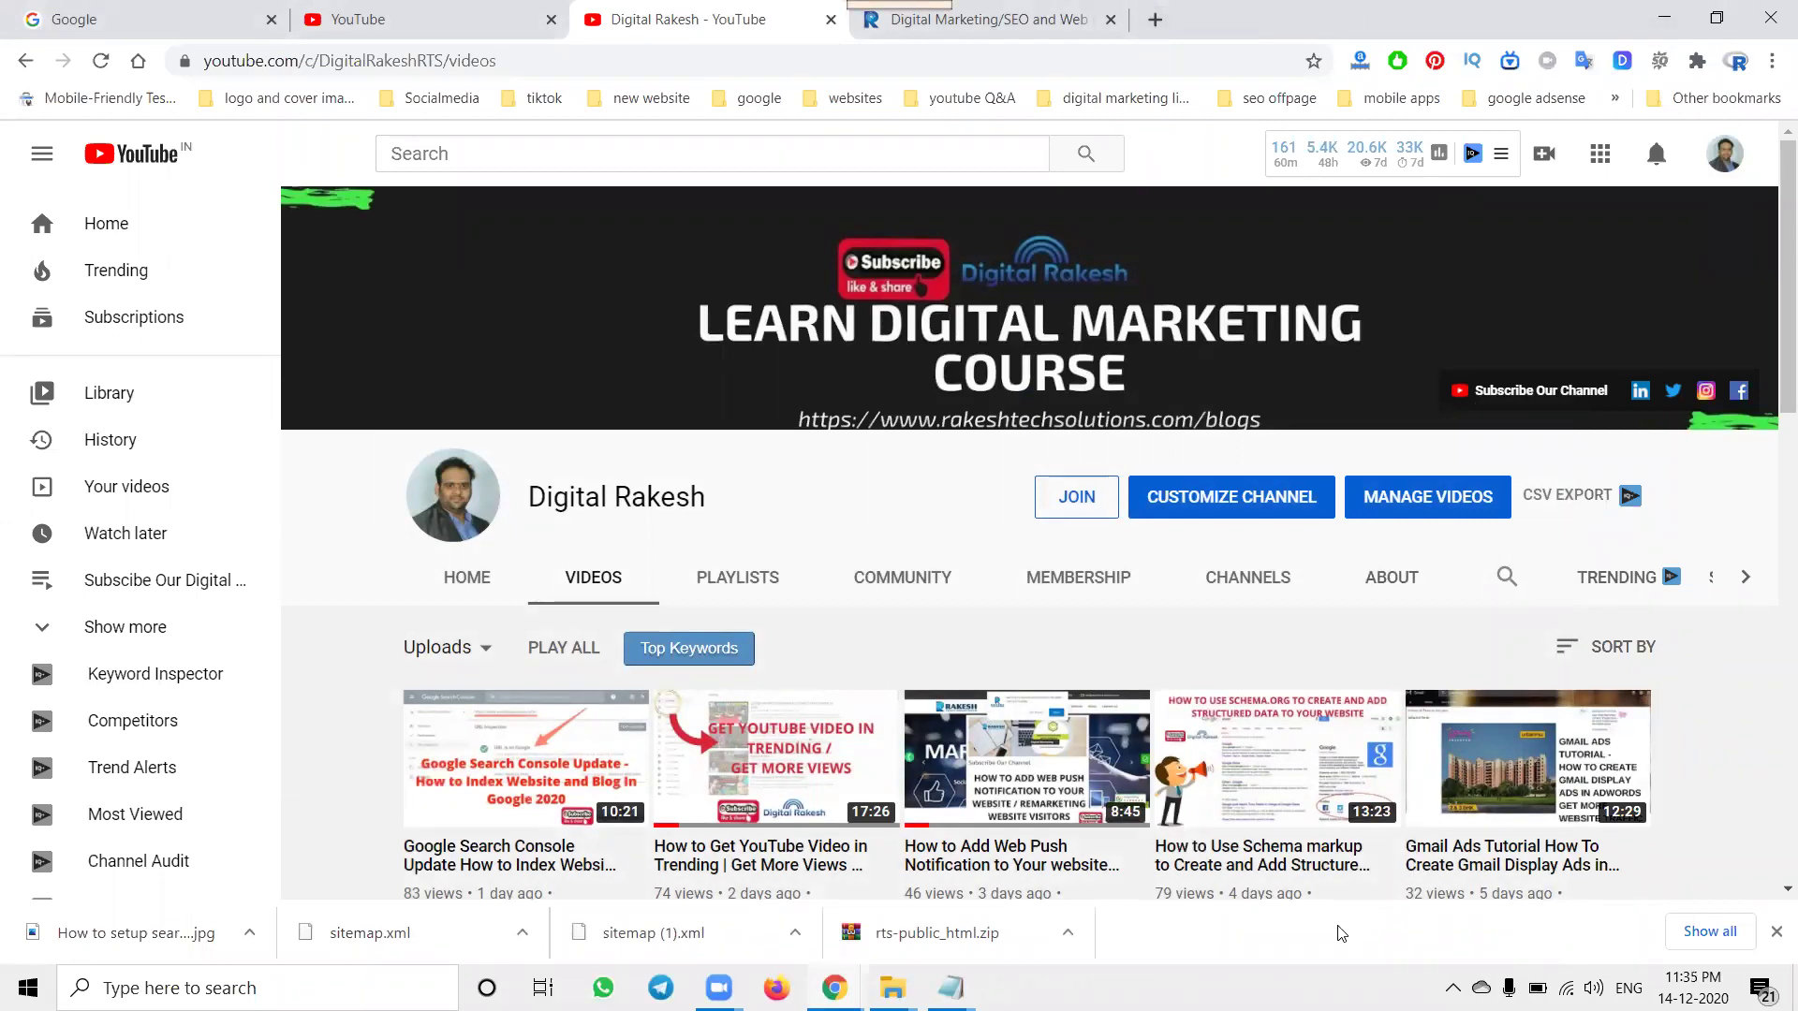
- Open the Google Ads site in a new browser tab and enter the account's All campaigns overview
click(1156, 20)
text(google.com/ad)
key(Return)
click(987, 13)
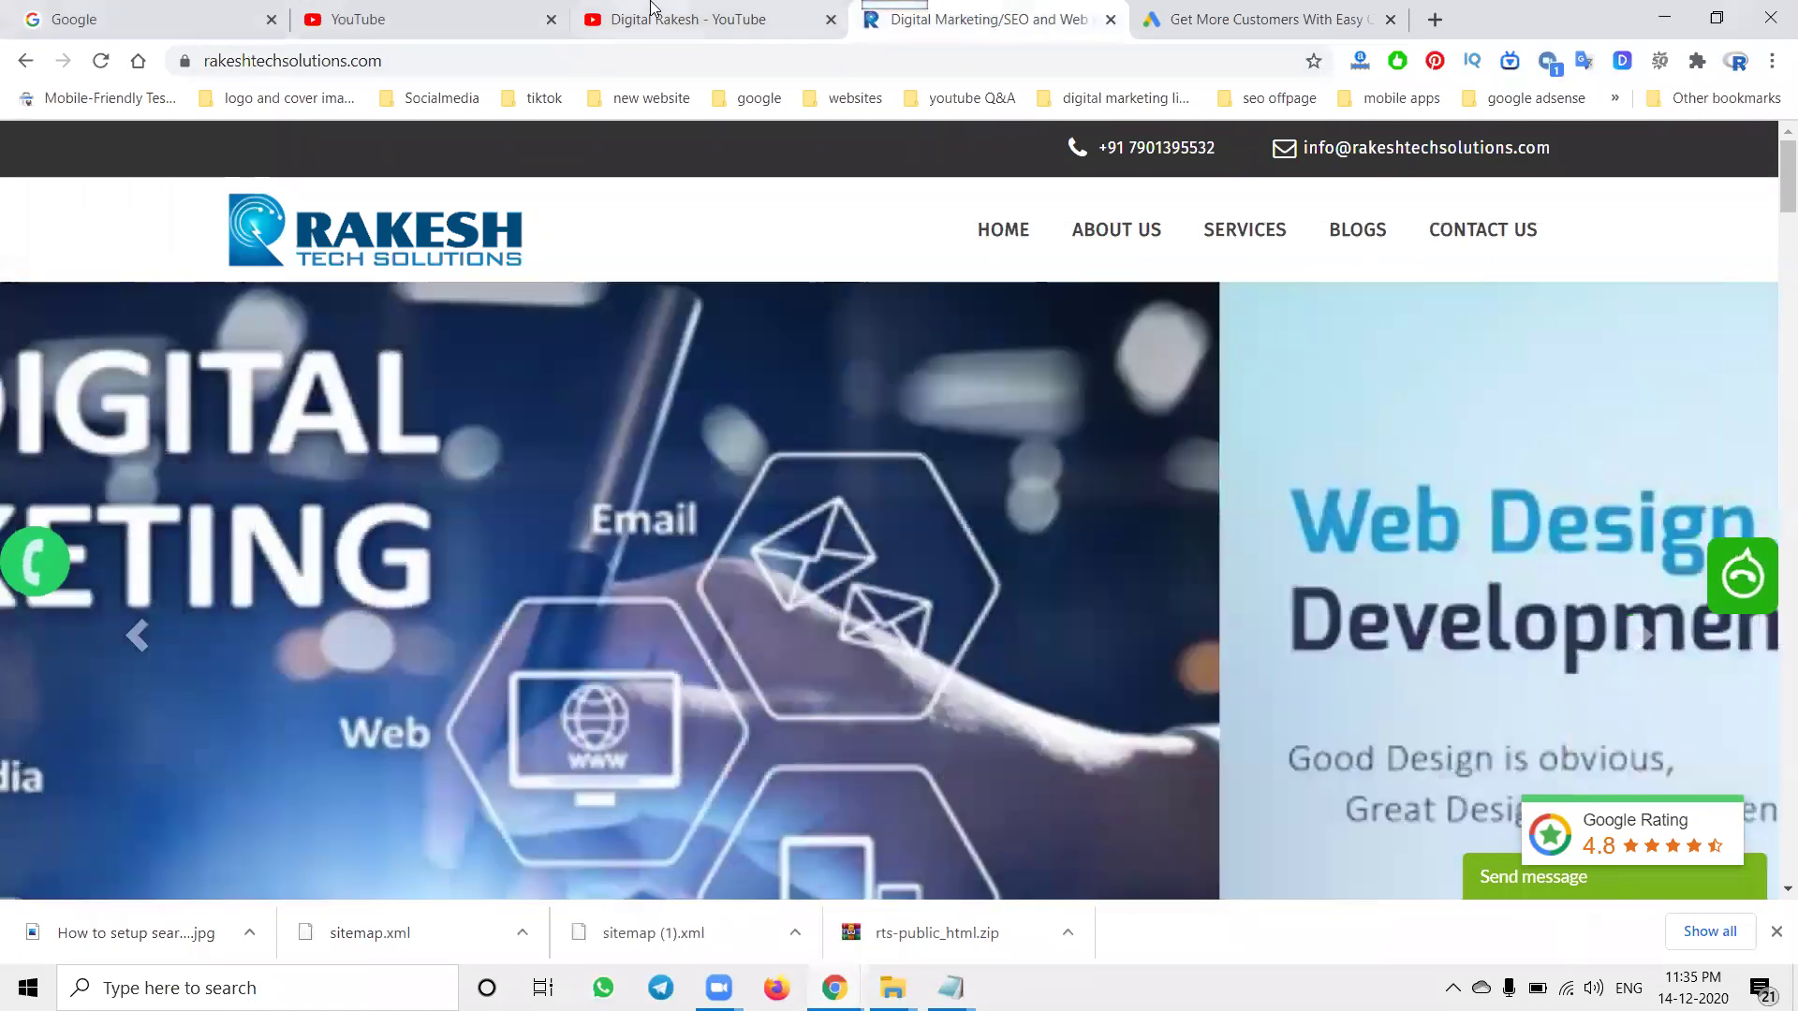
click(652, 11)
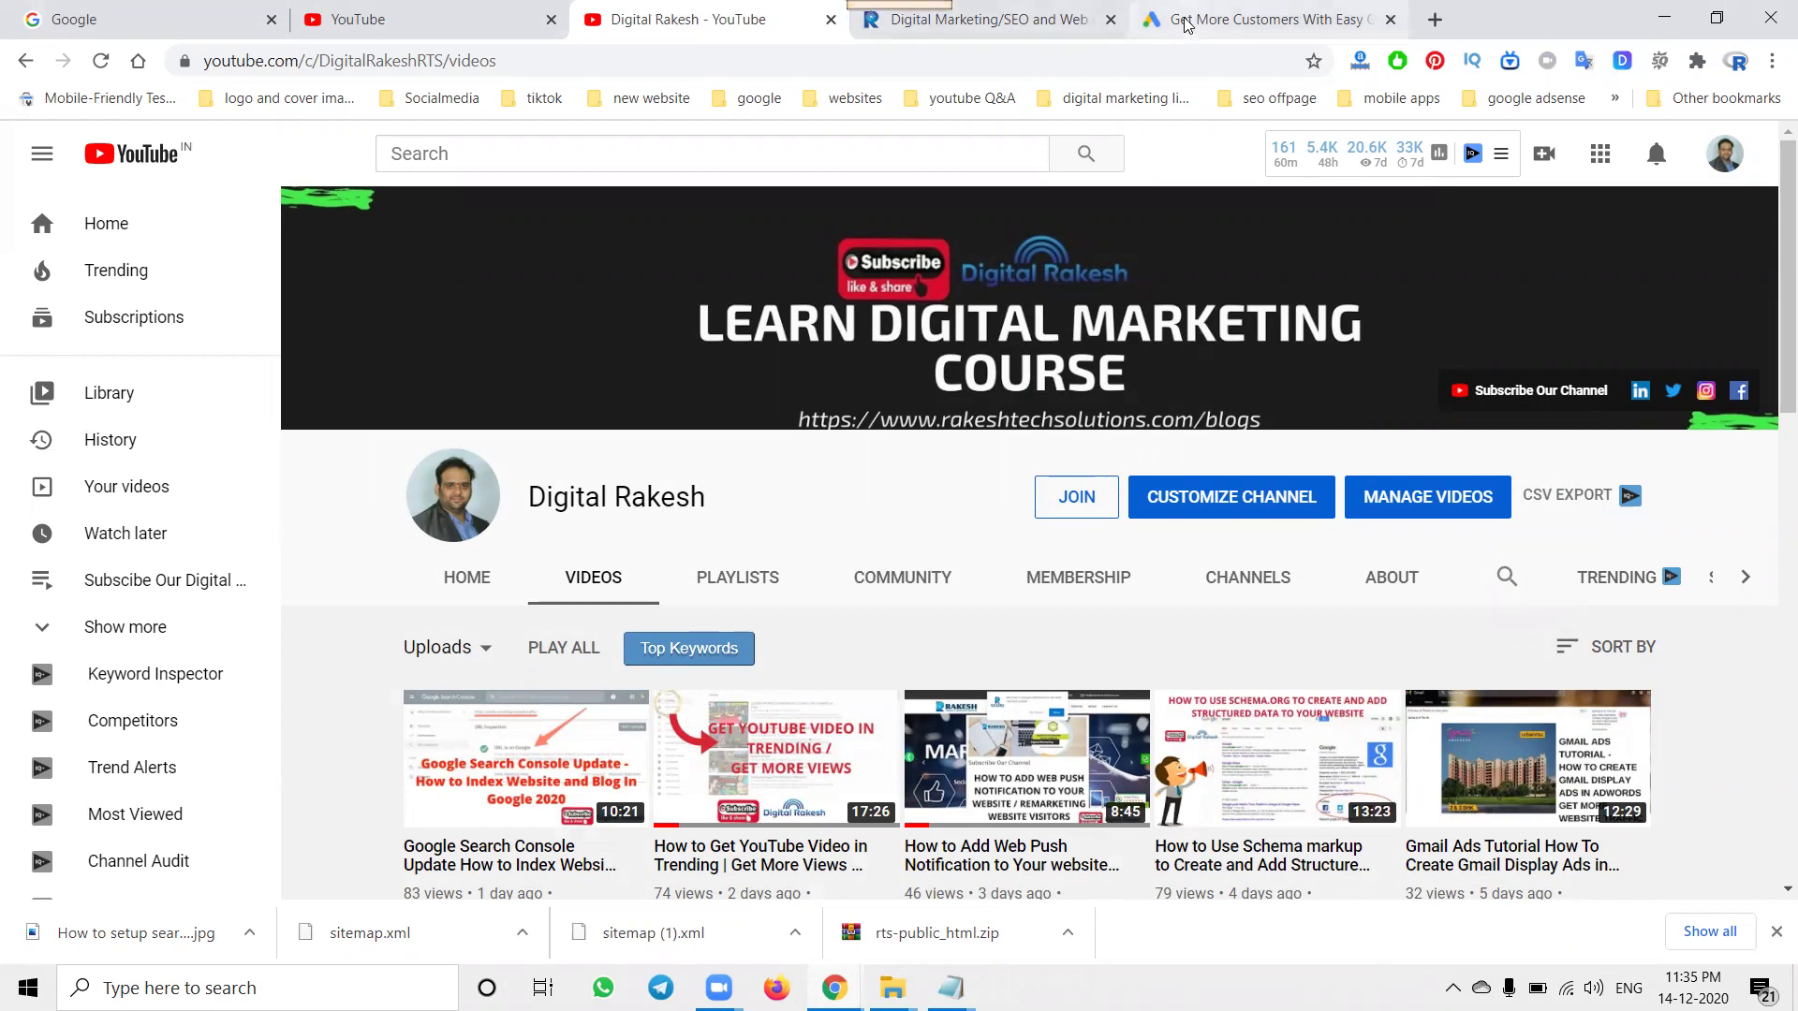
click(1292, 18)
click(1512, 265)
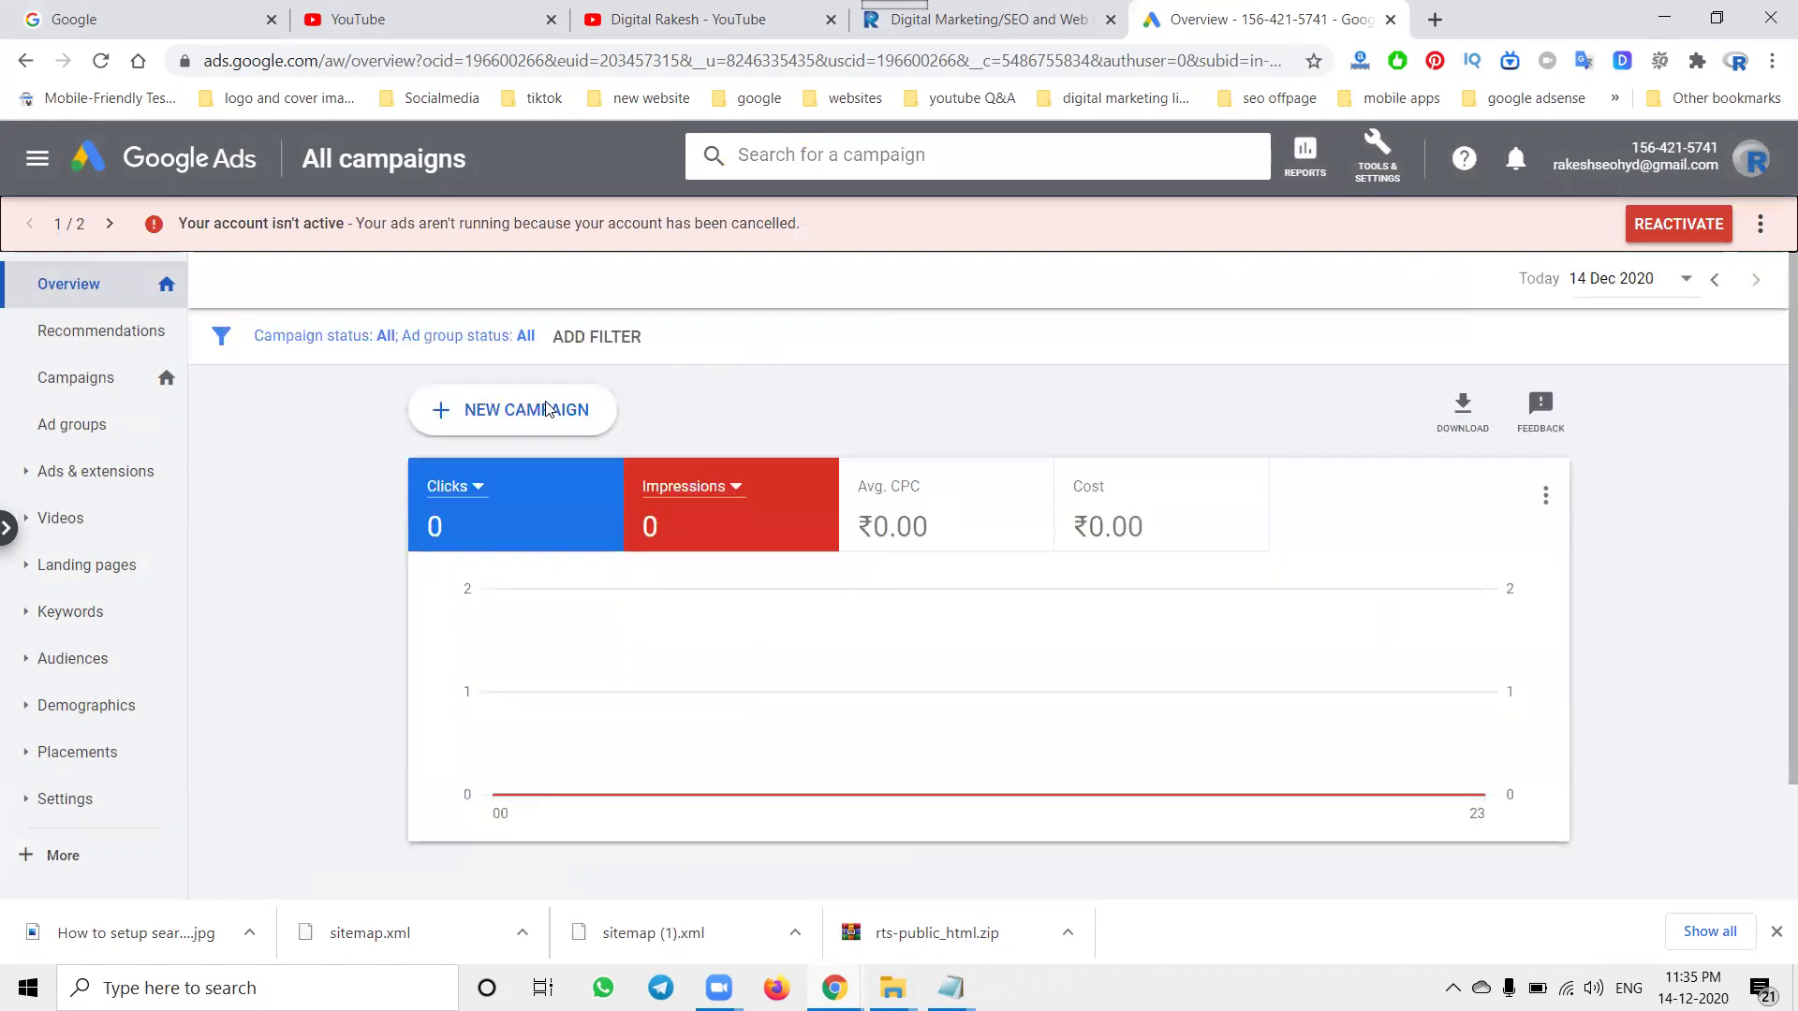
- Start a new campaign with the Leads goal and the Search campaign type
click(545, 410)
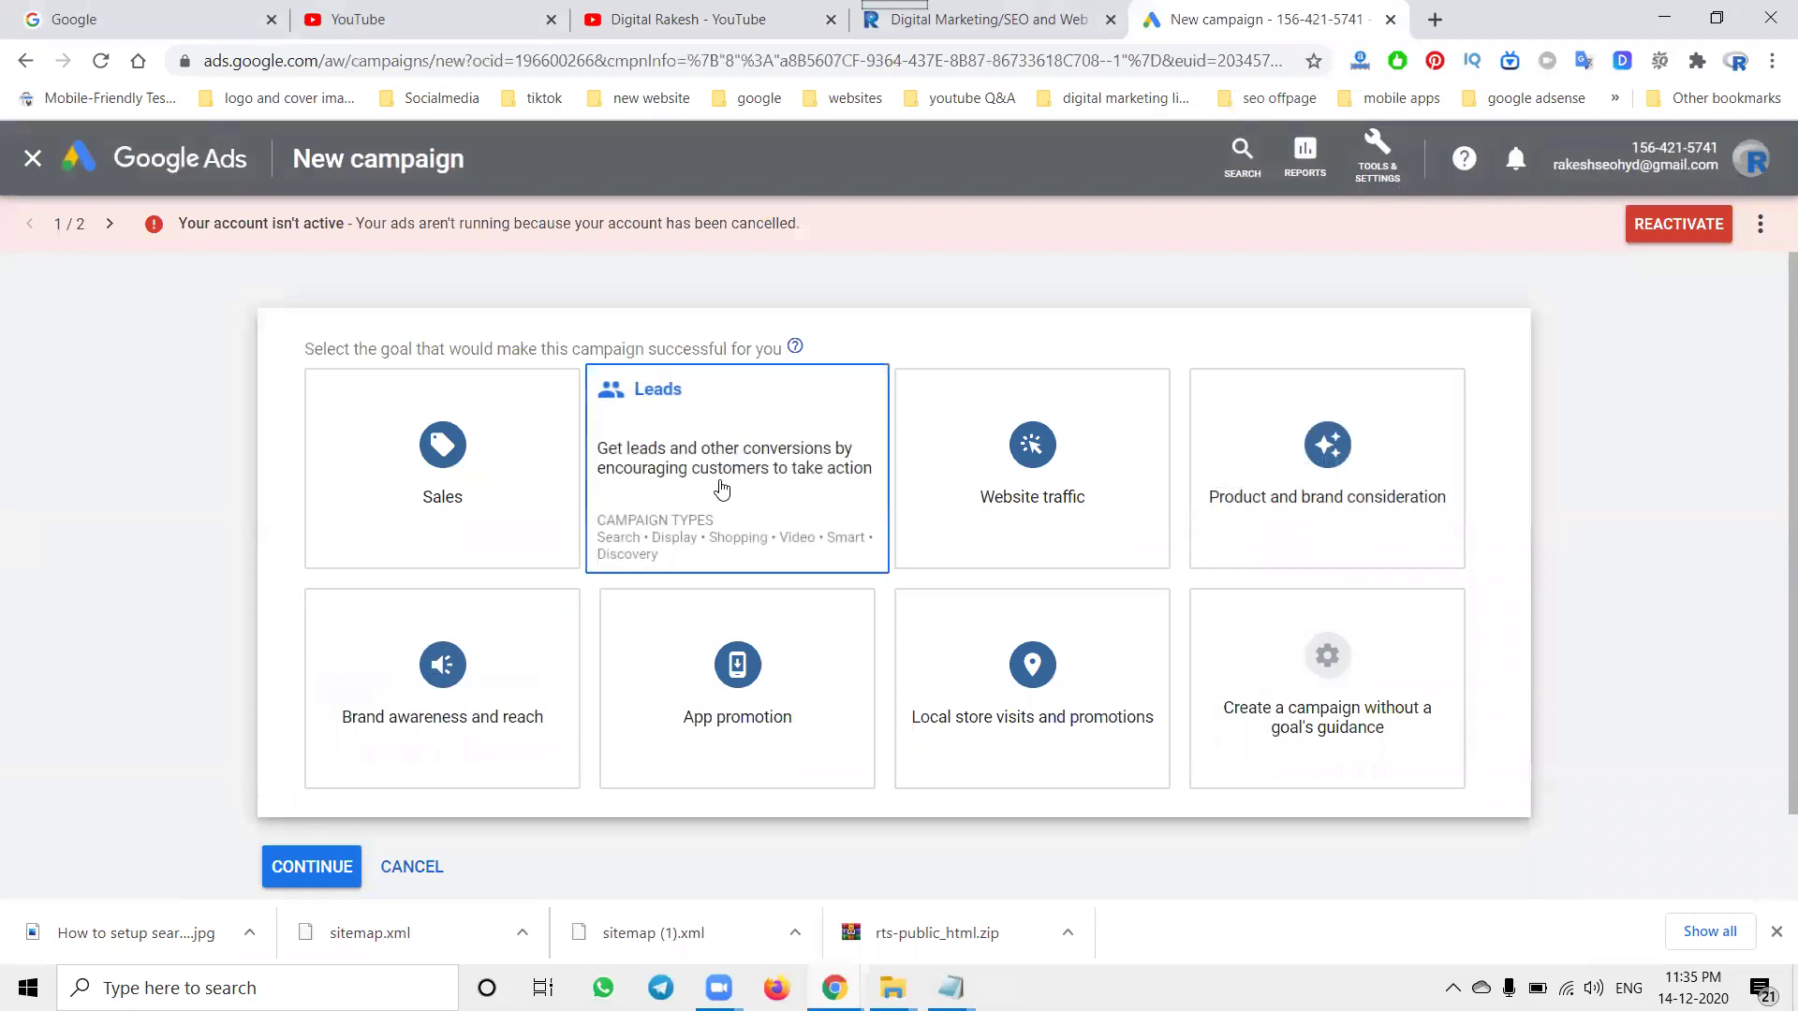
click(708, 484)
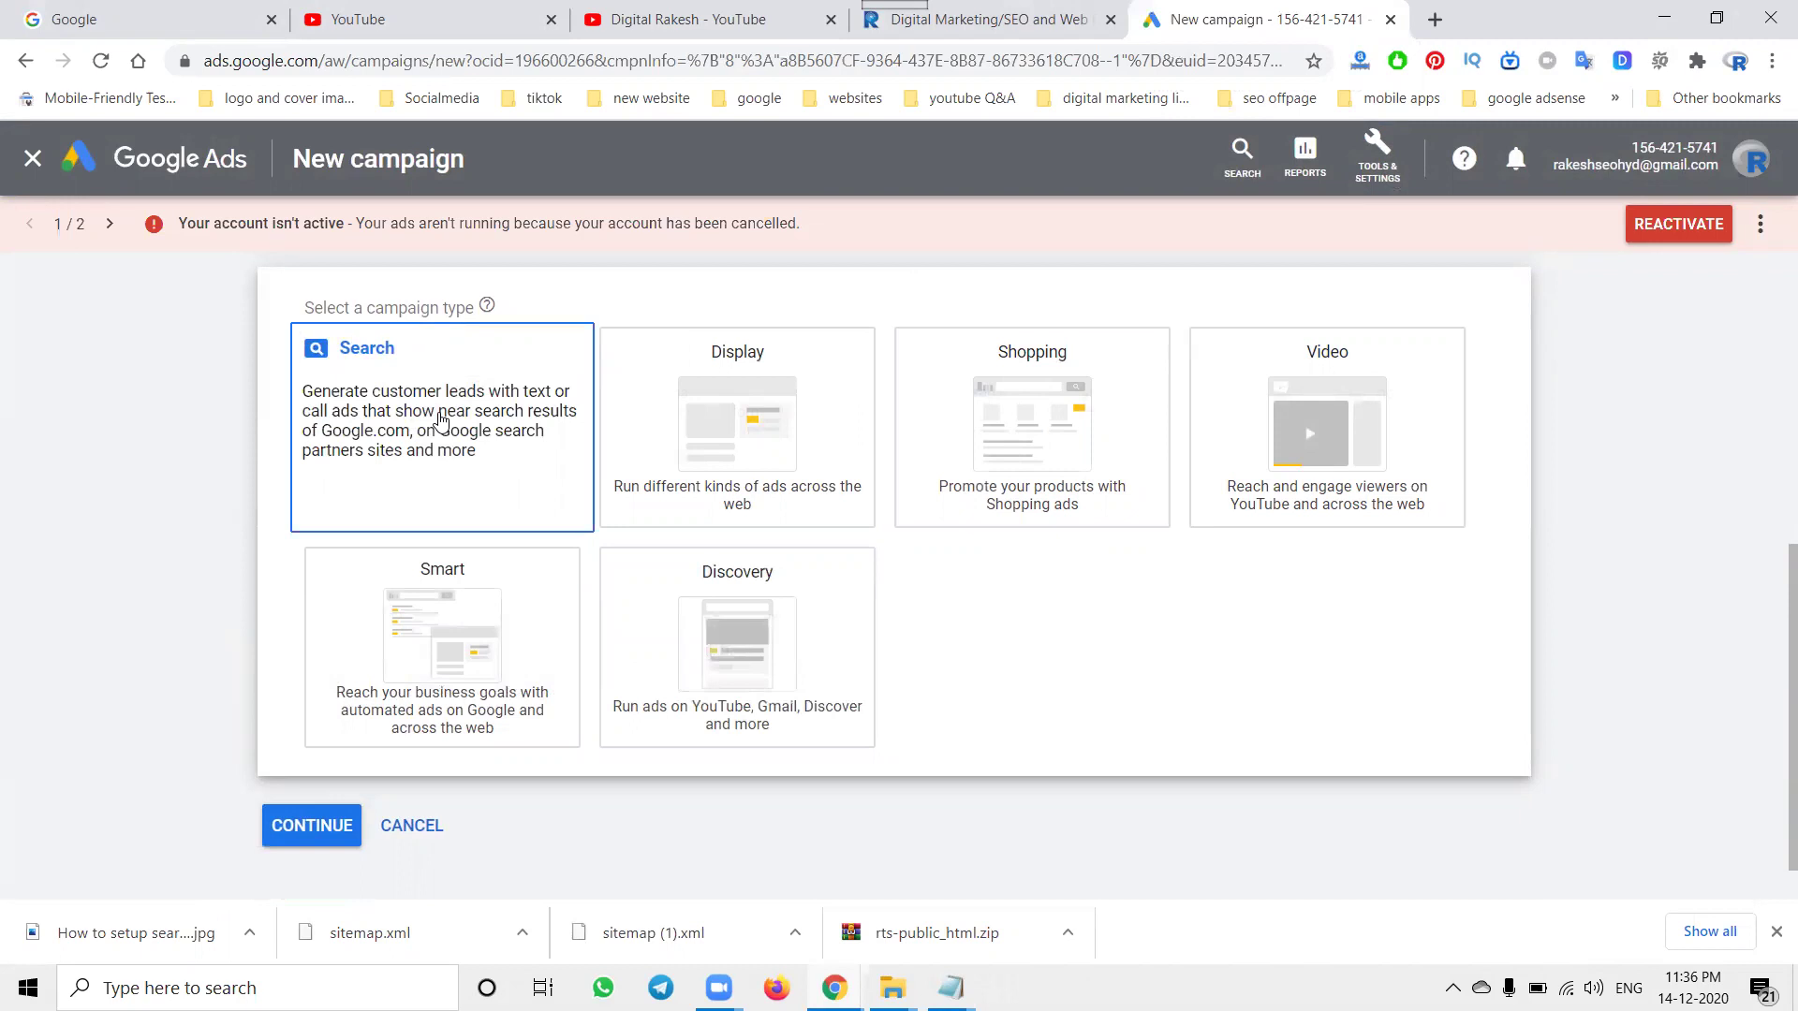
click(441, 421)
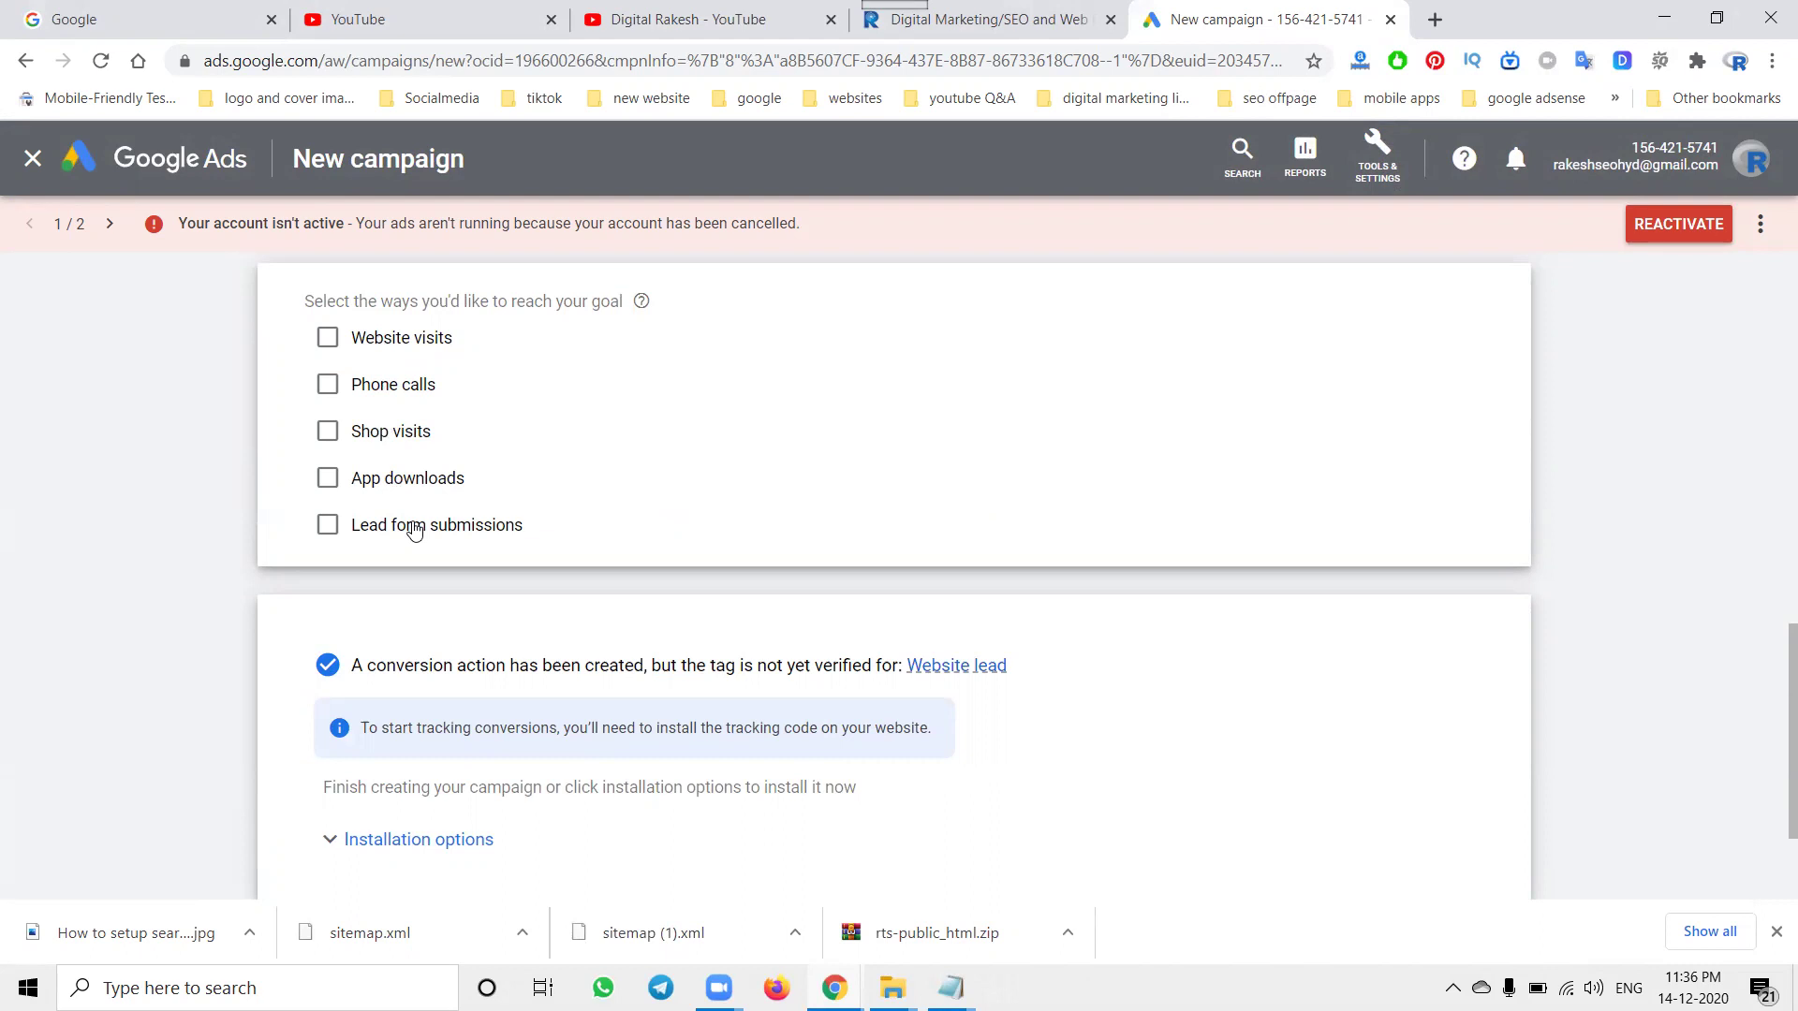
click(392, 339)
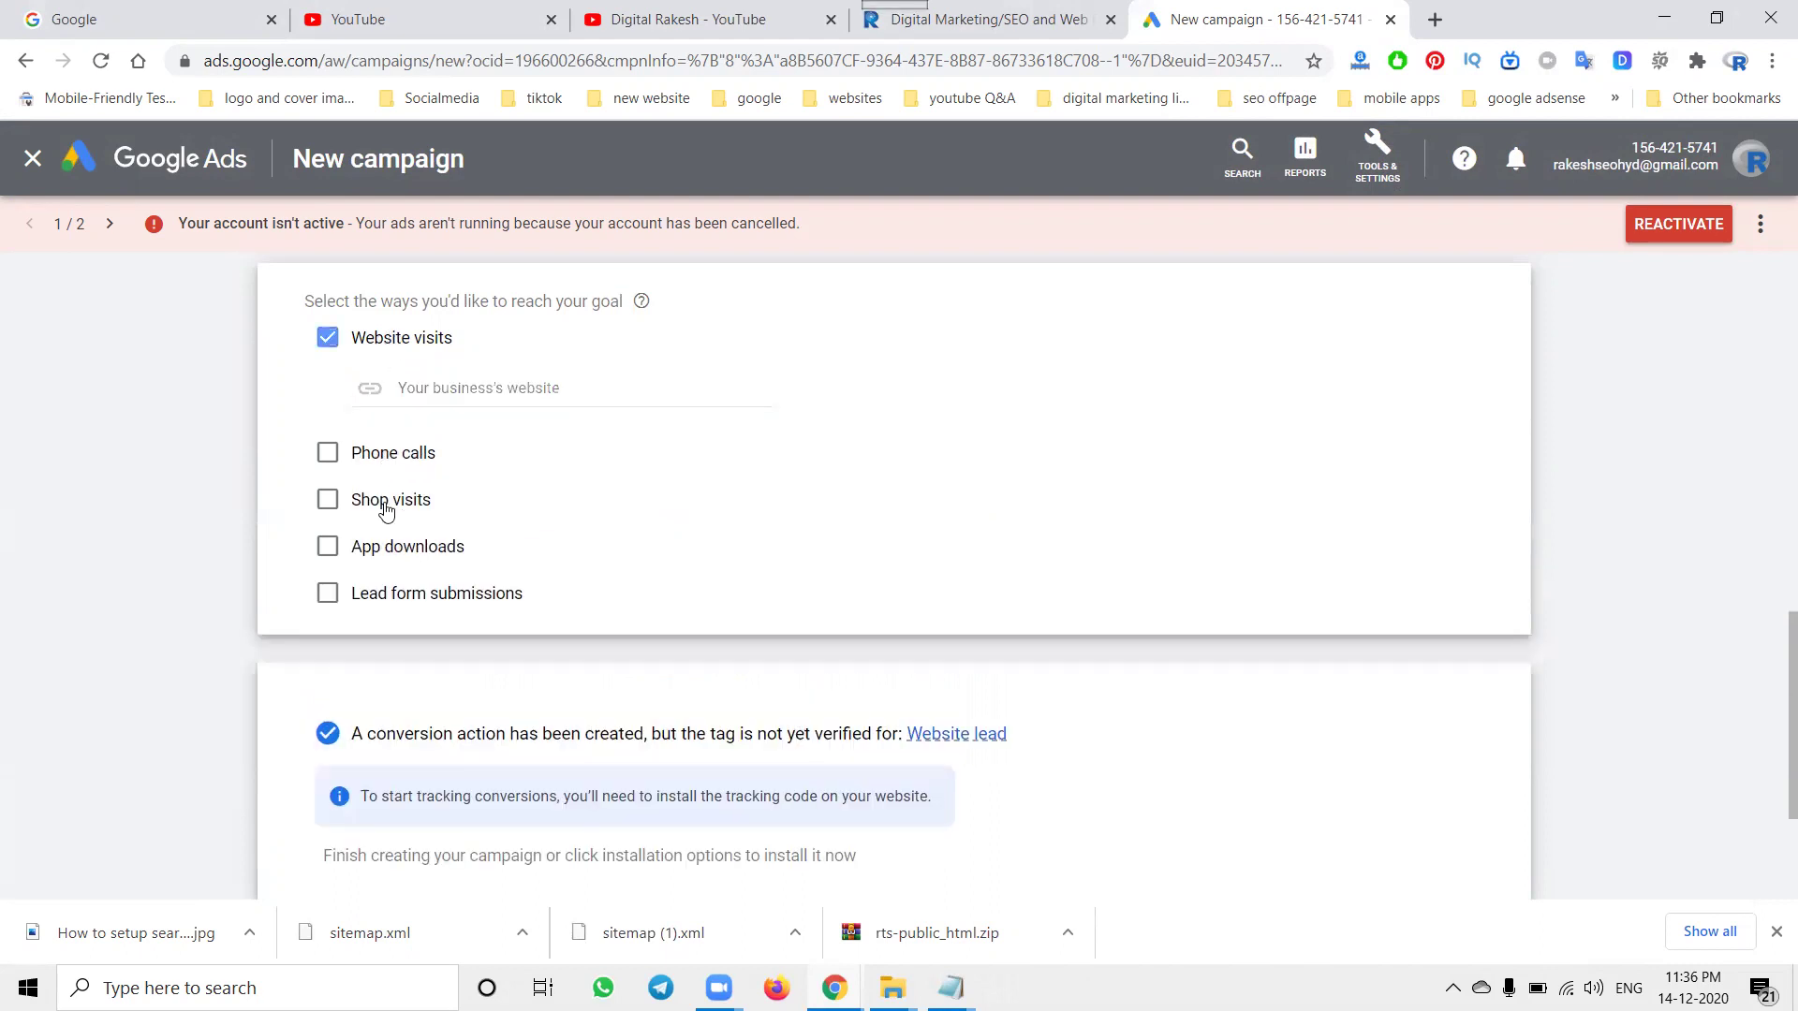
click(983, 19)
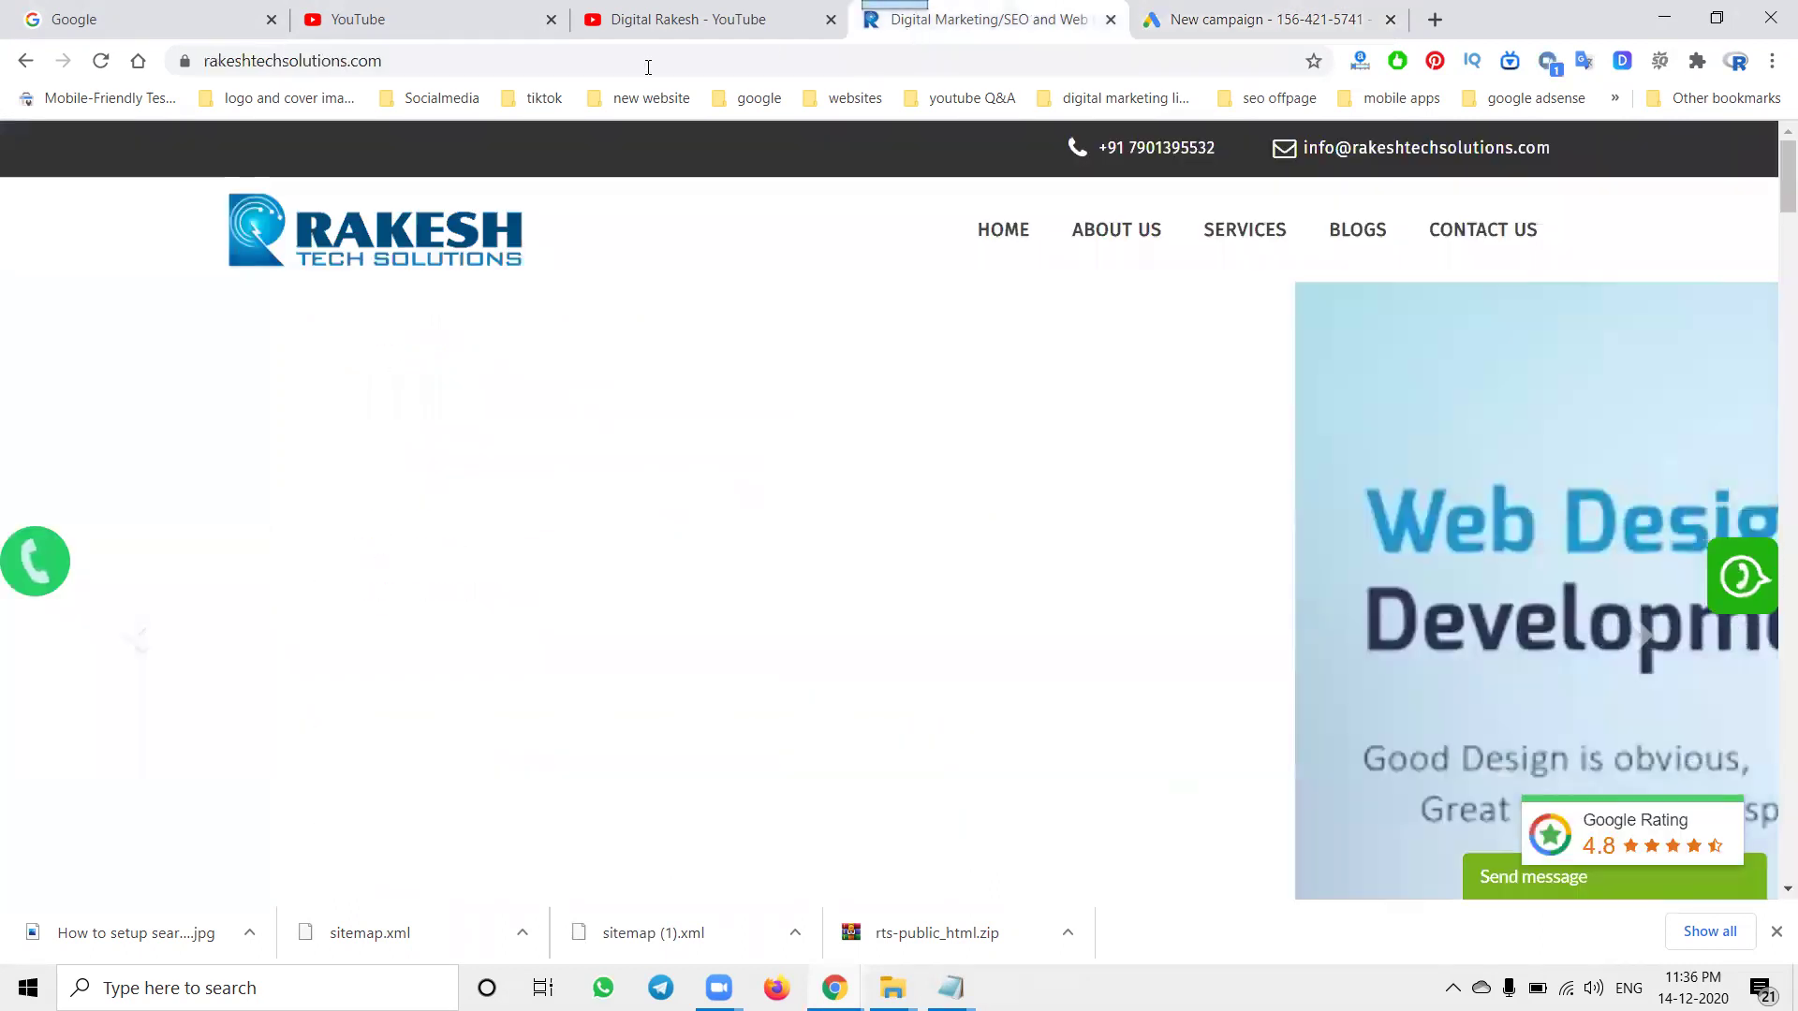
click(717, 71)
click(1266, 19)
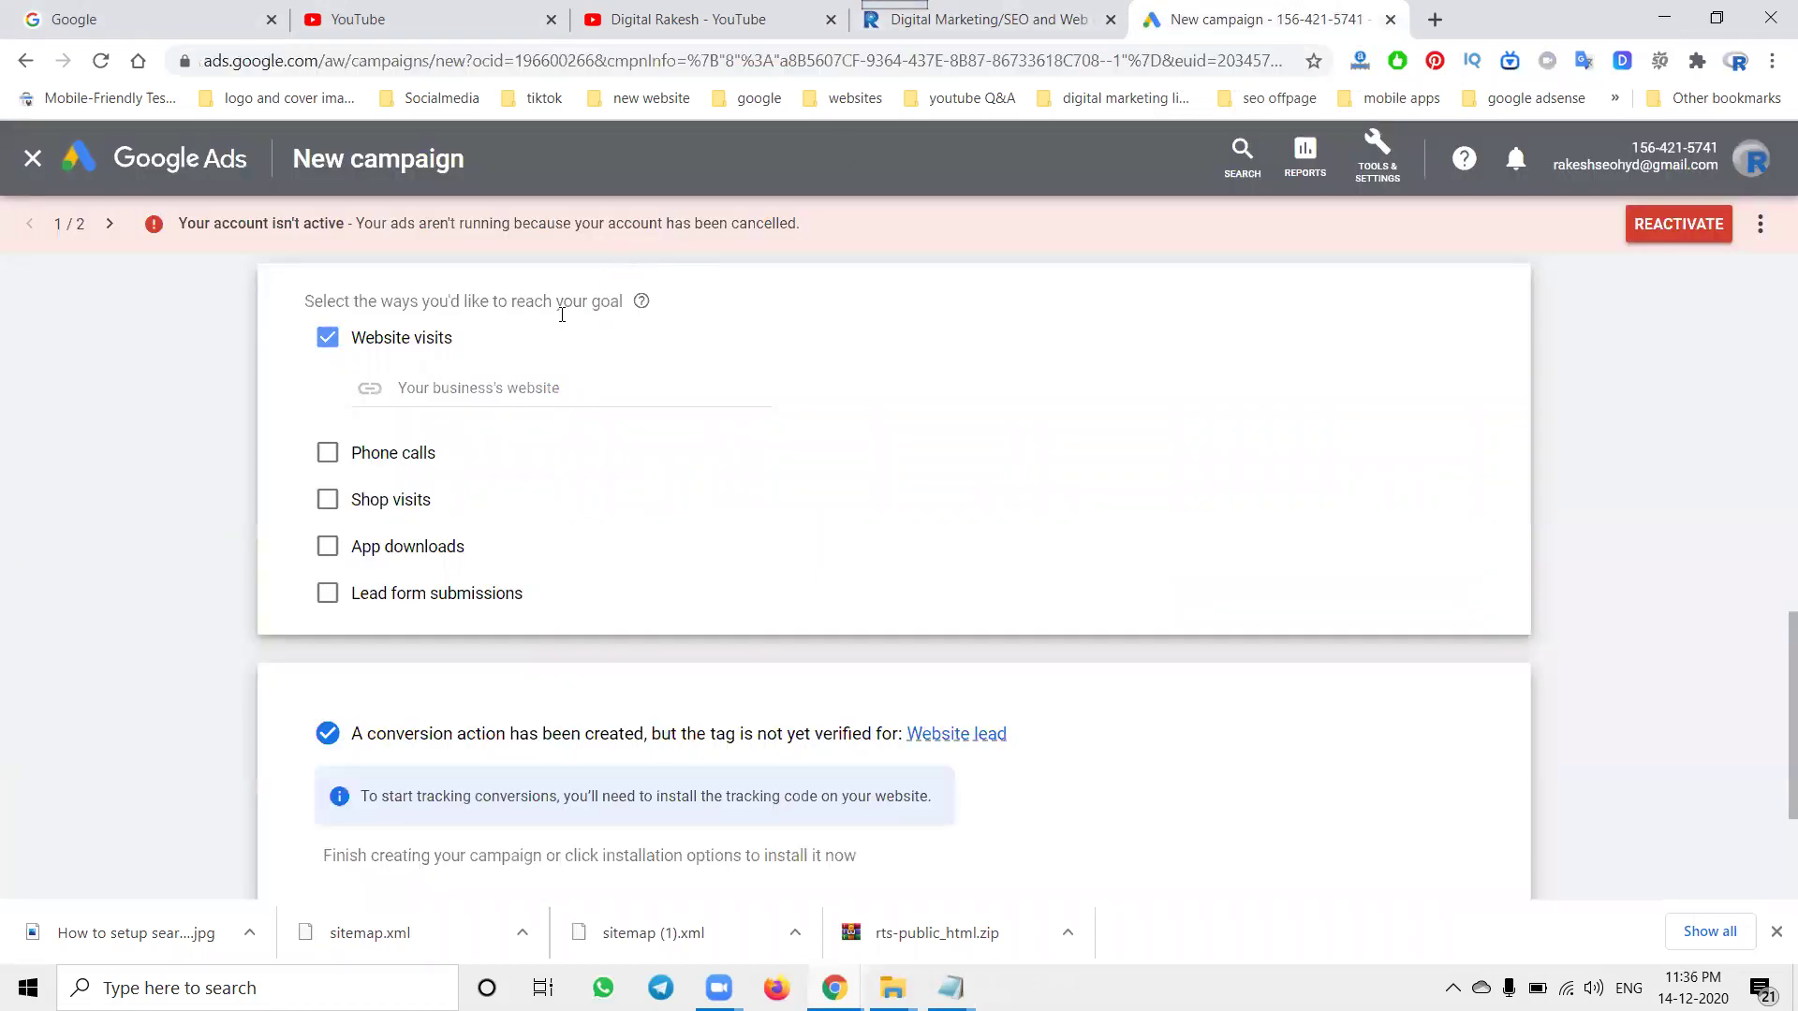
click(502, 376)
text(https://www.rakeshseosolutions.com/)
click(371, 592)
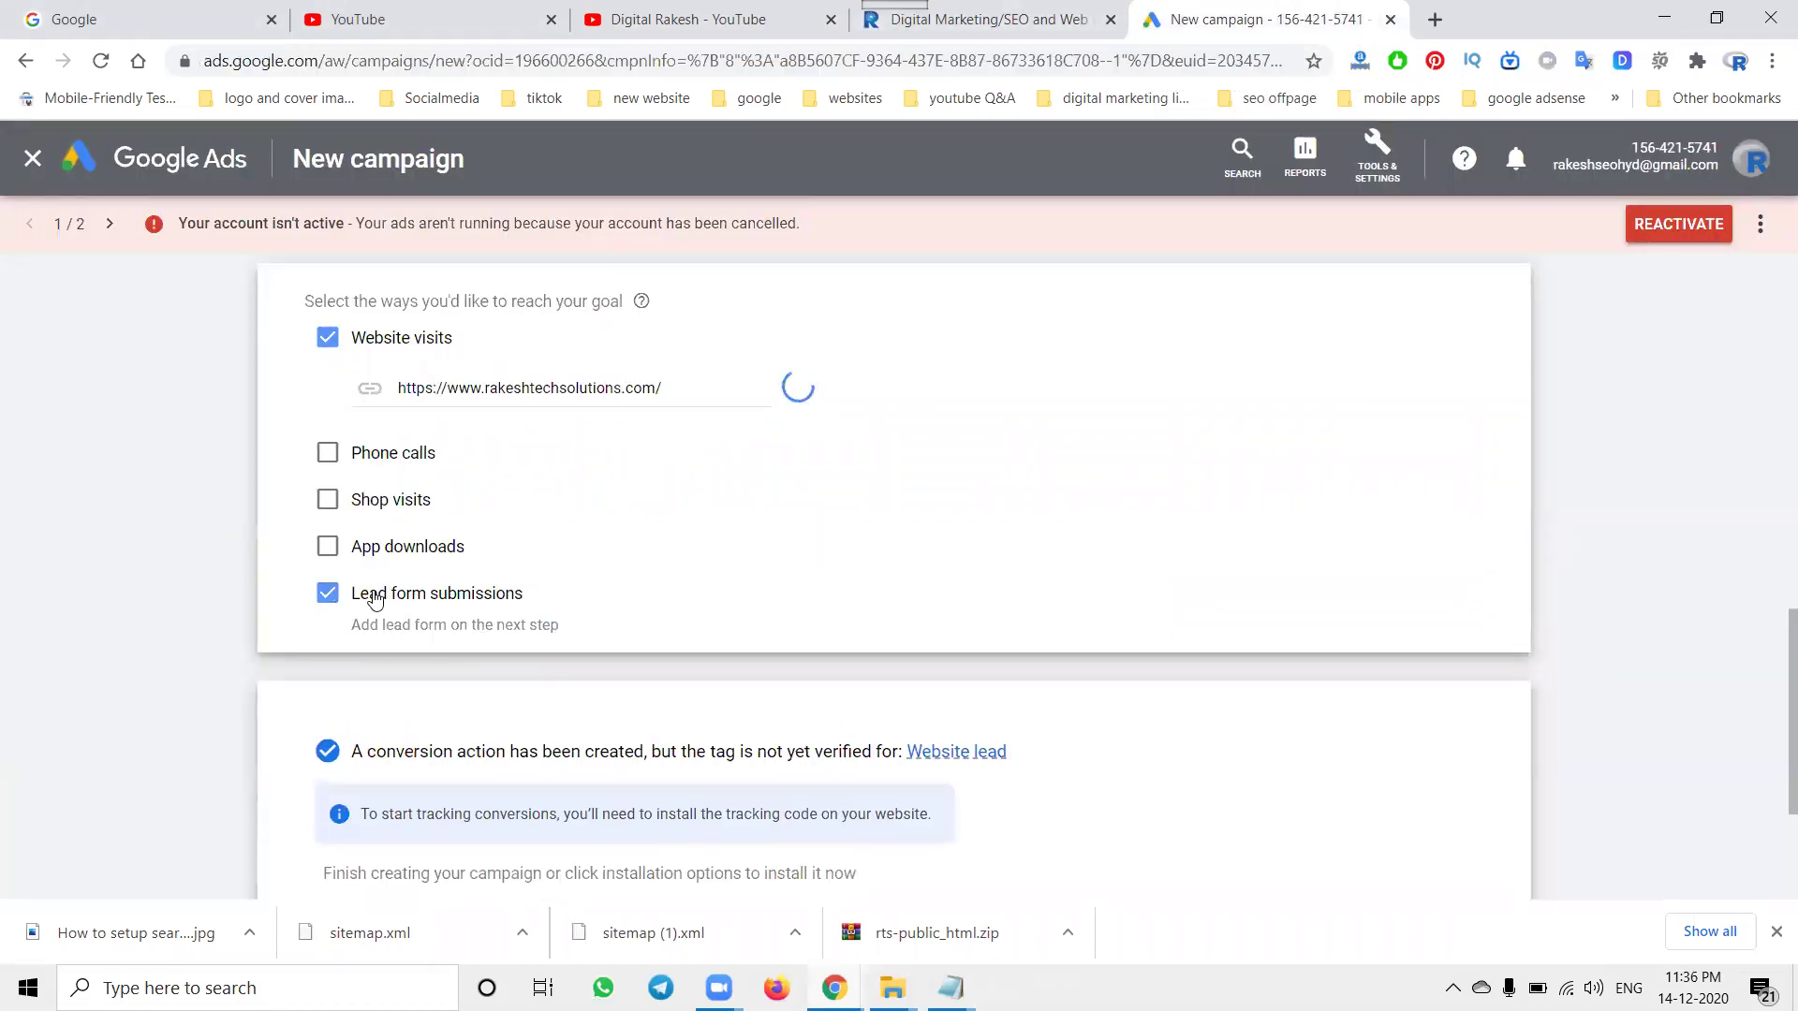
scroll(369, 590, down, 3)
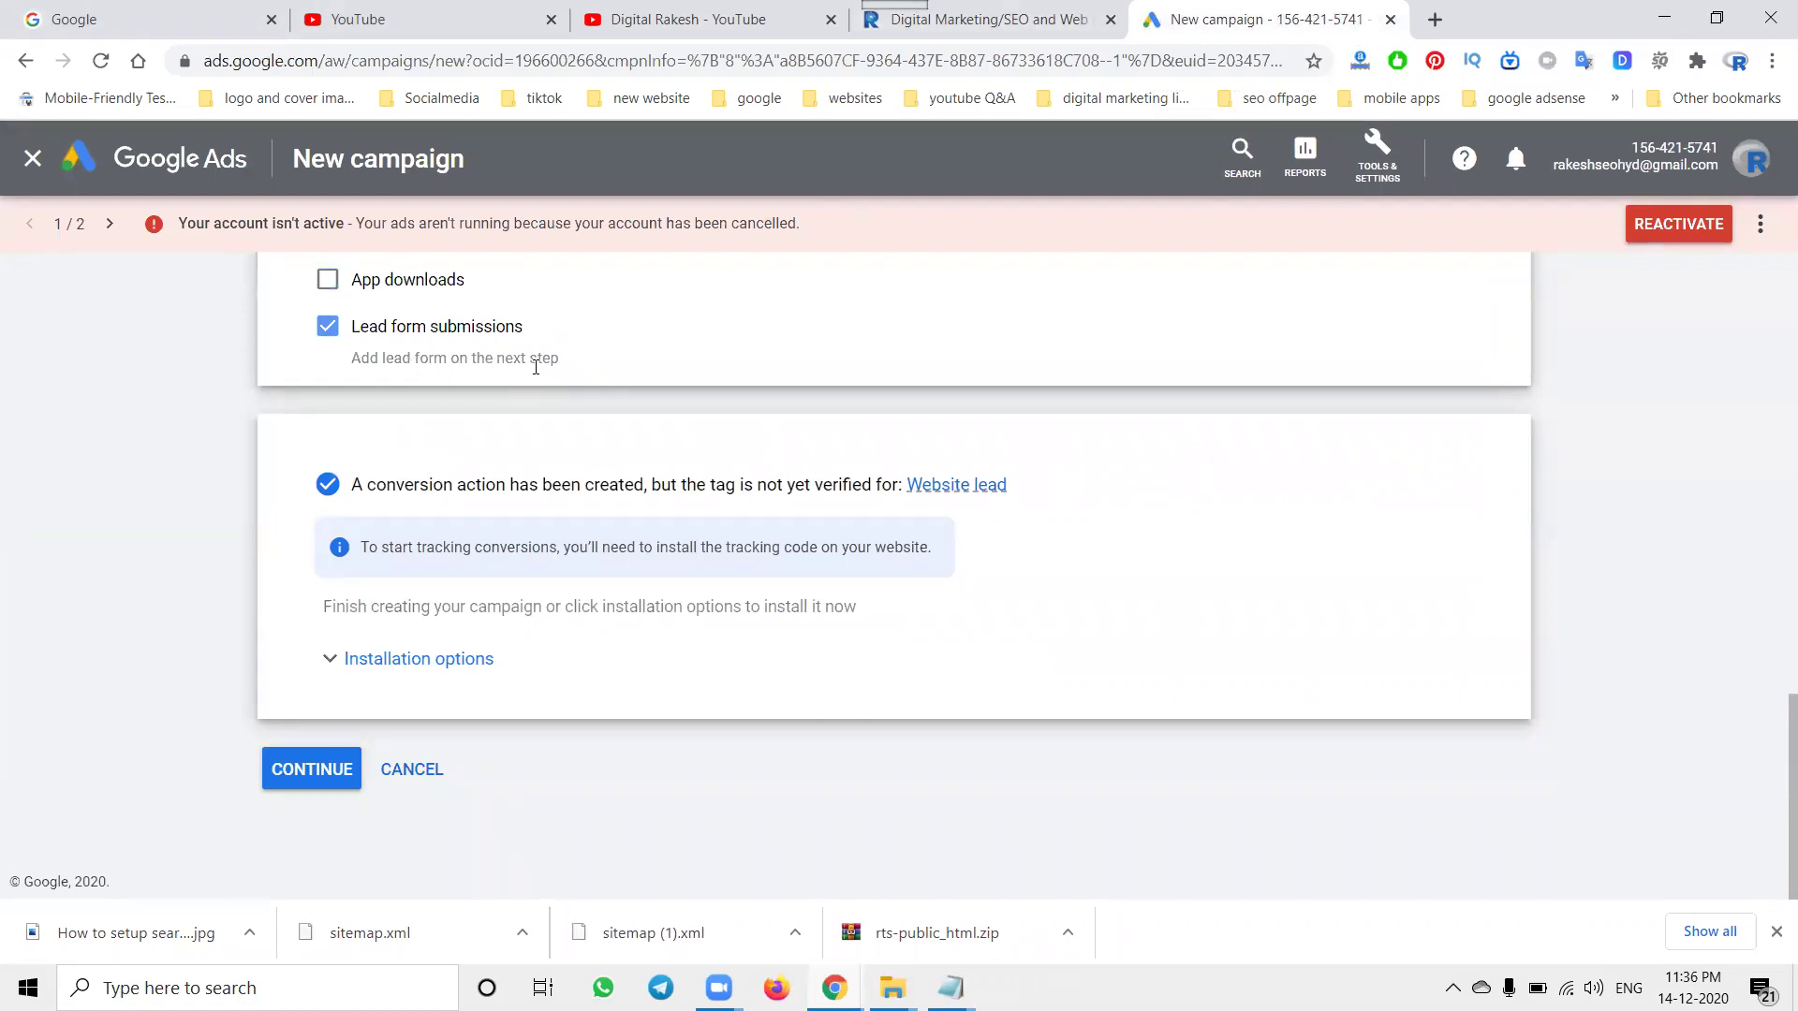
click(309, 762)
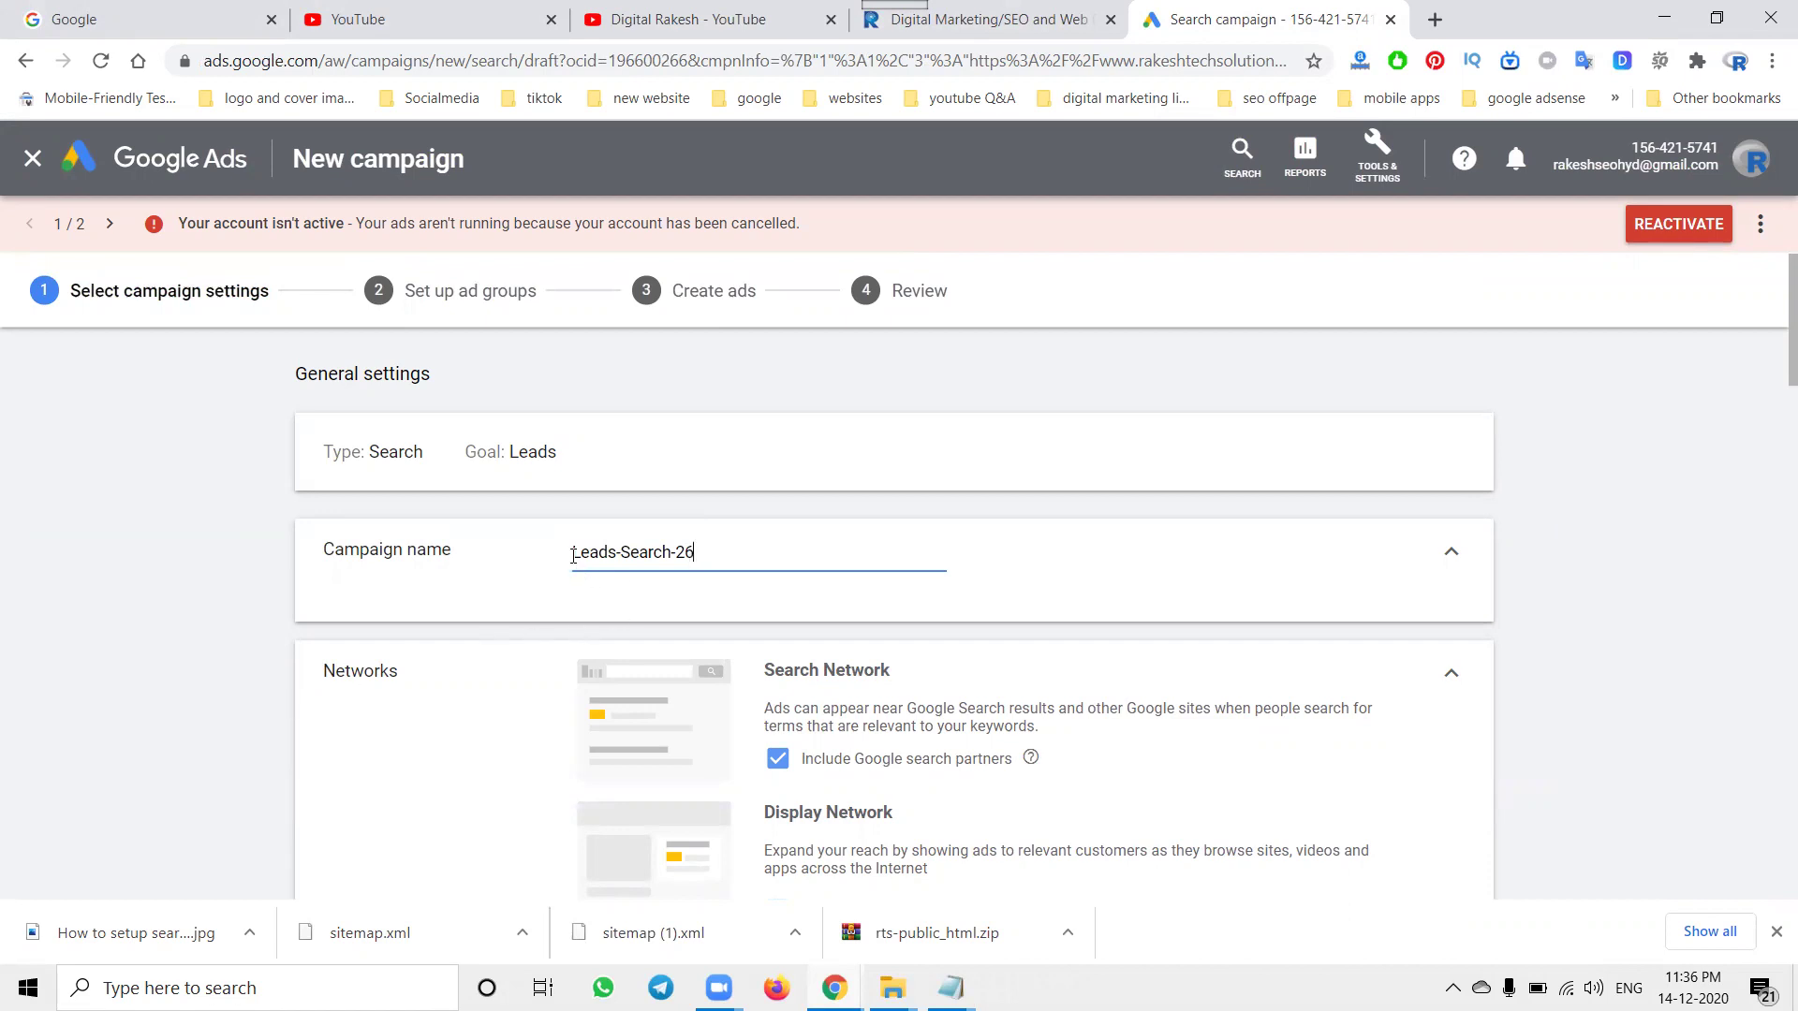
- Enter RTS in the campaign name and exclude the Google Display Network
text(RTS)
scroll(502, 649, down, 3)
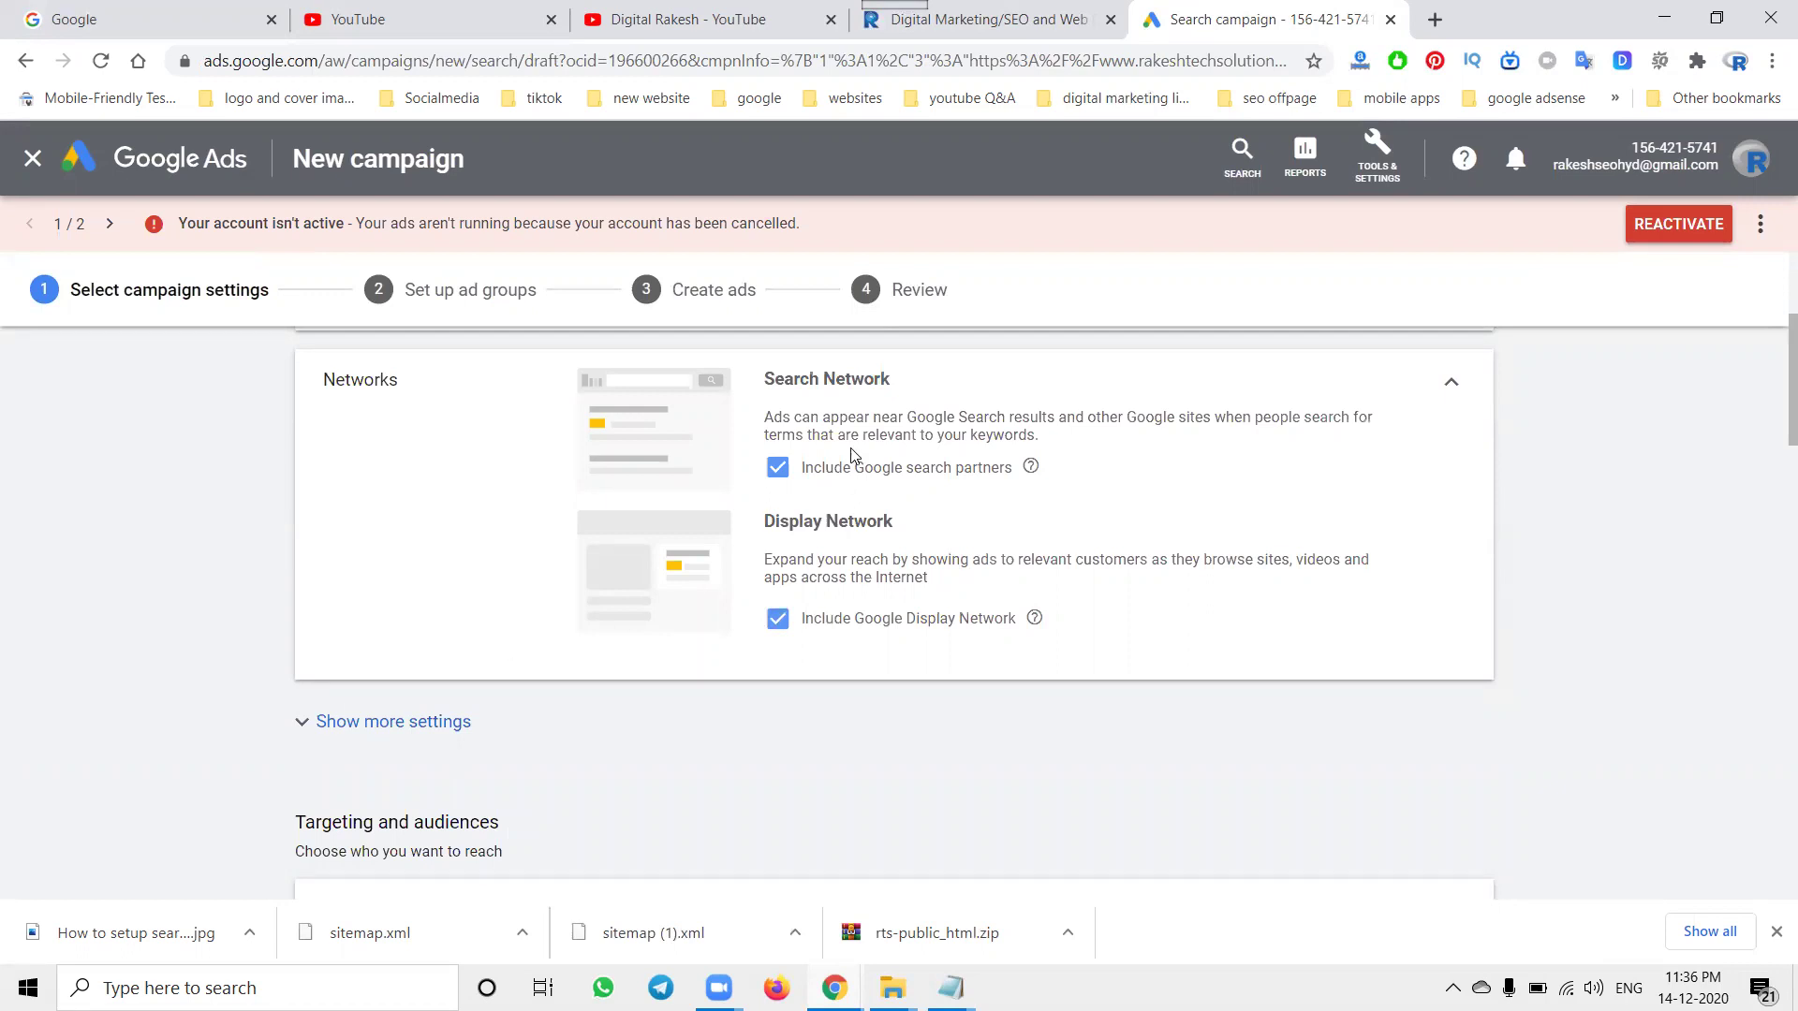
click(777, 620)
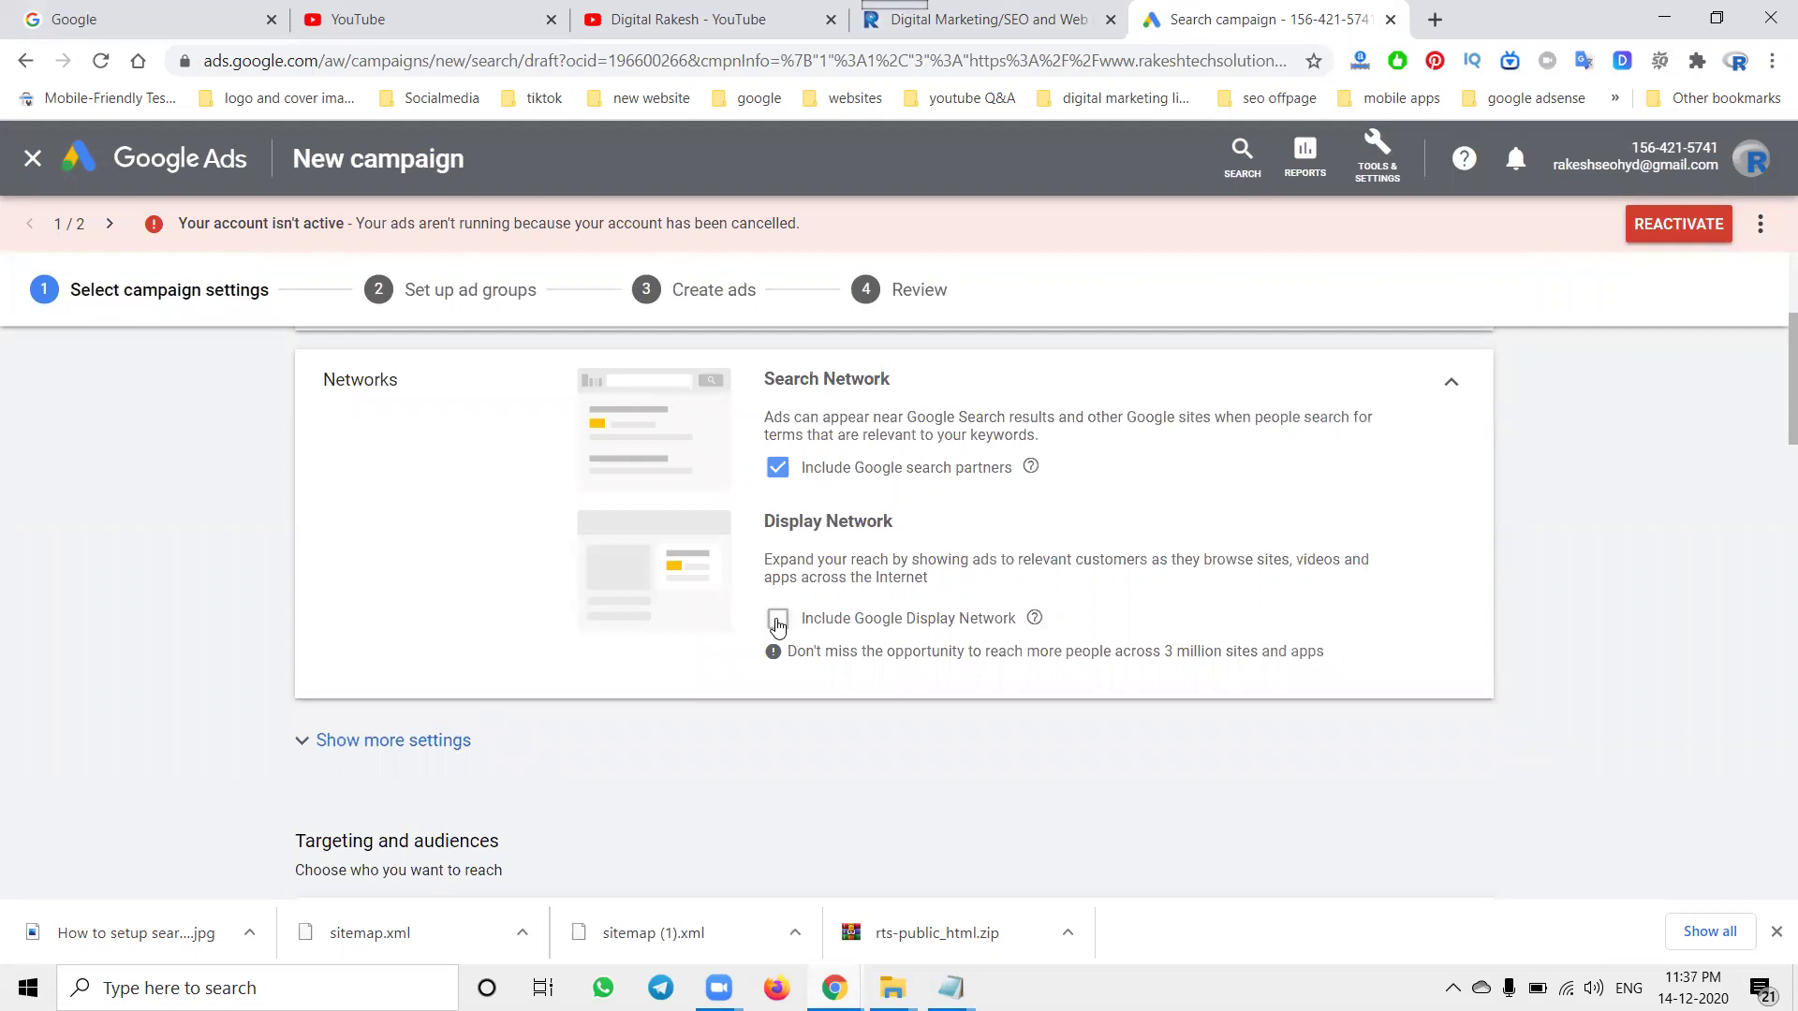
- Examine how display ads are placed on southreelnews.com in a separate tab, and return to the campaign draft
scroll(498, 590, down, 3)
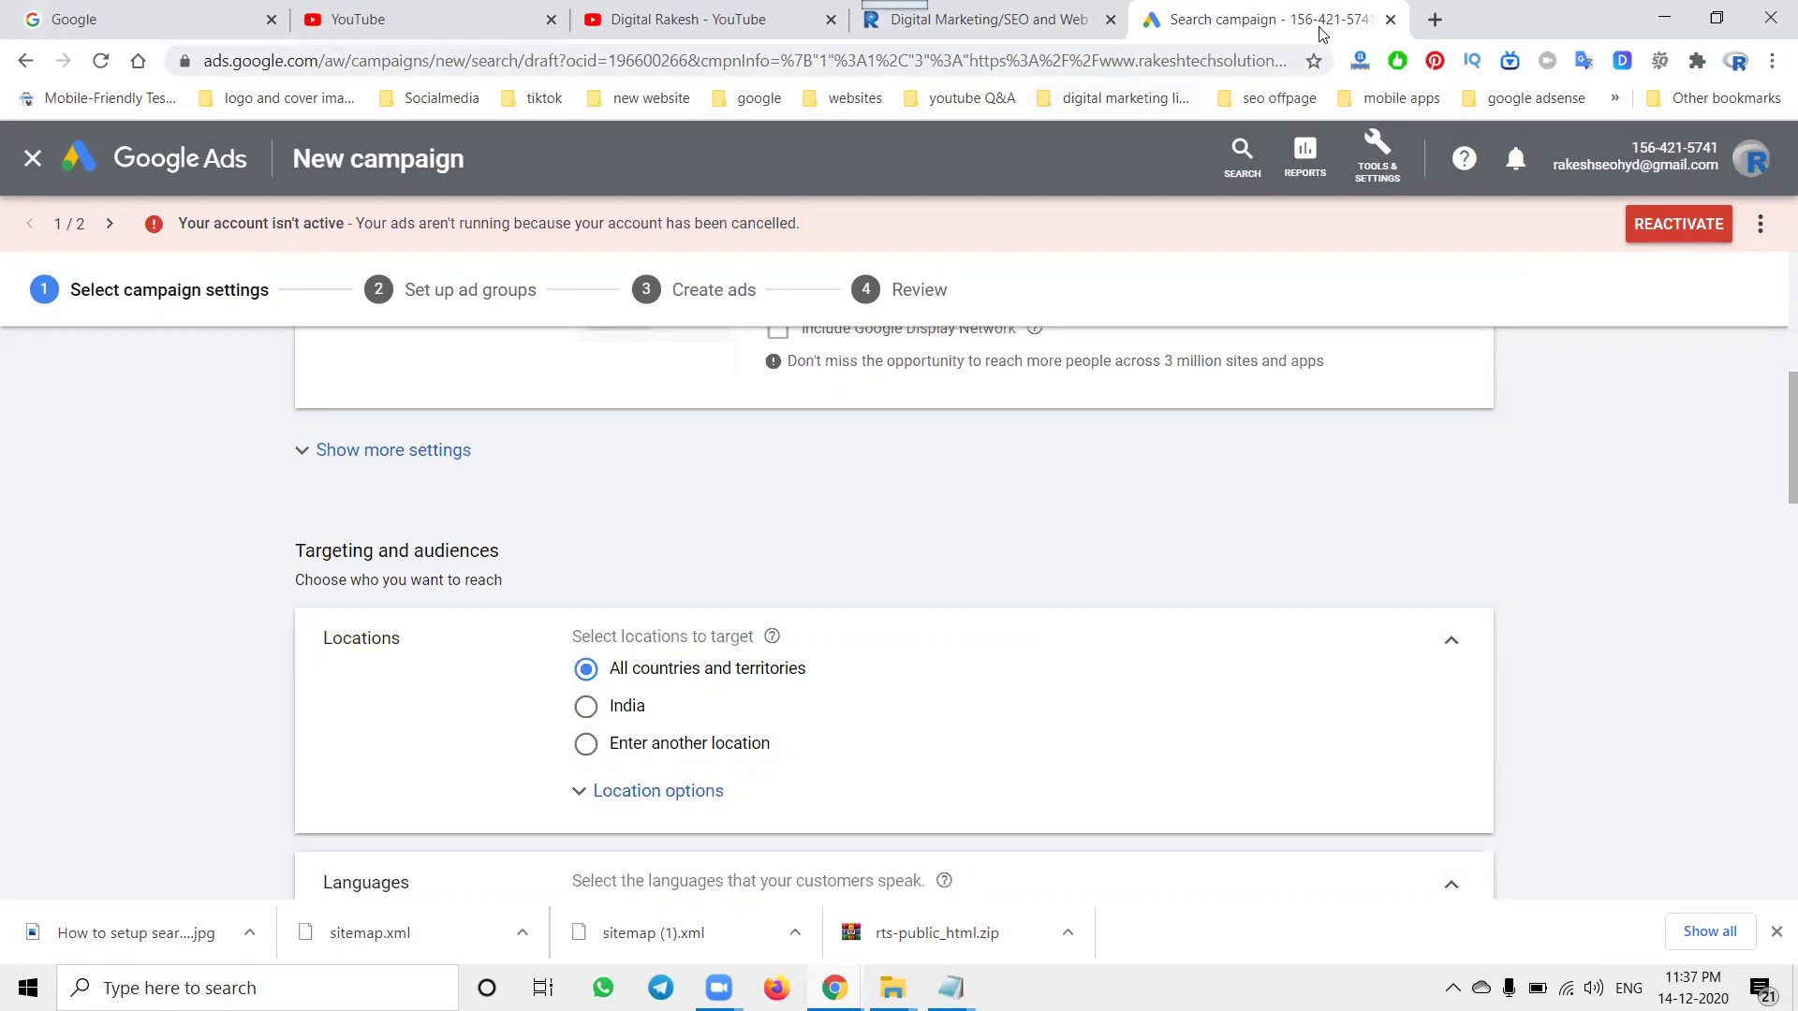
click(1430, 22)
text(s)
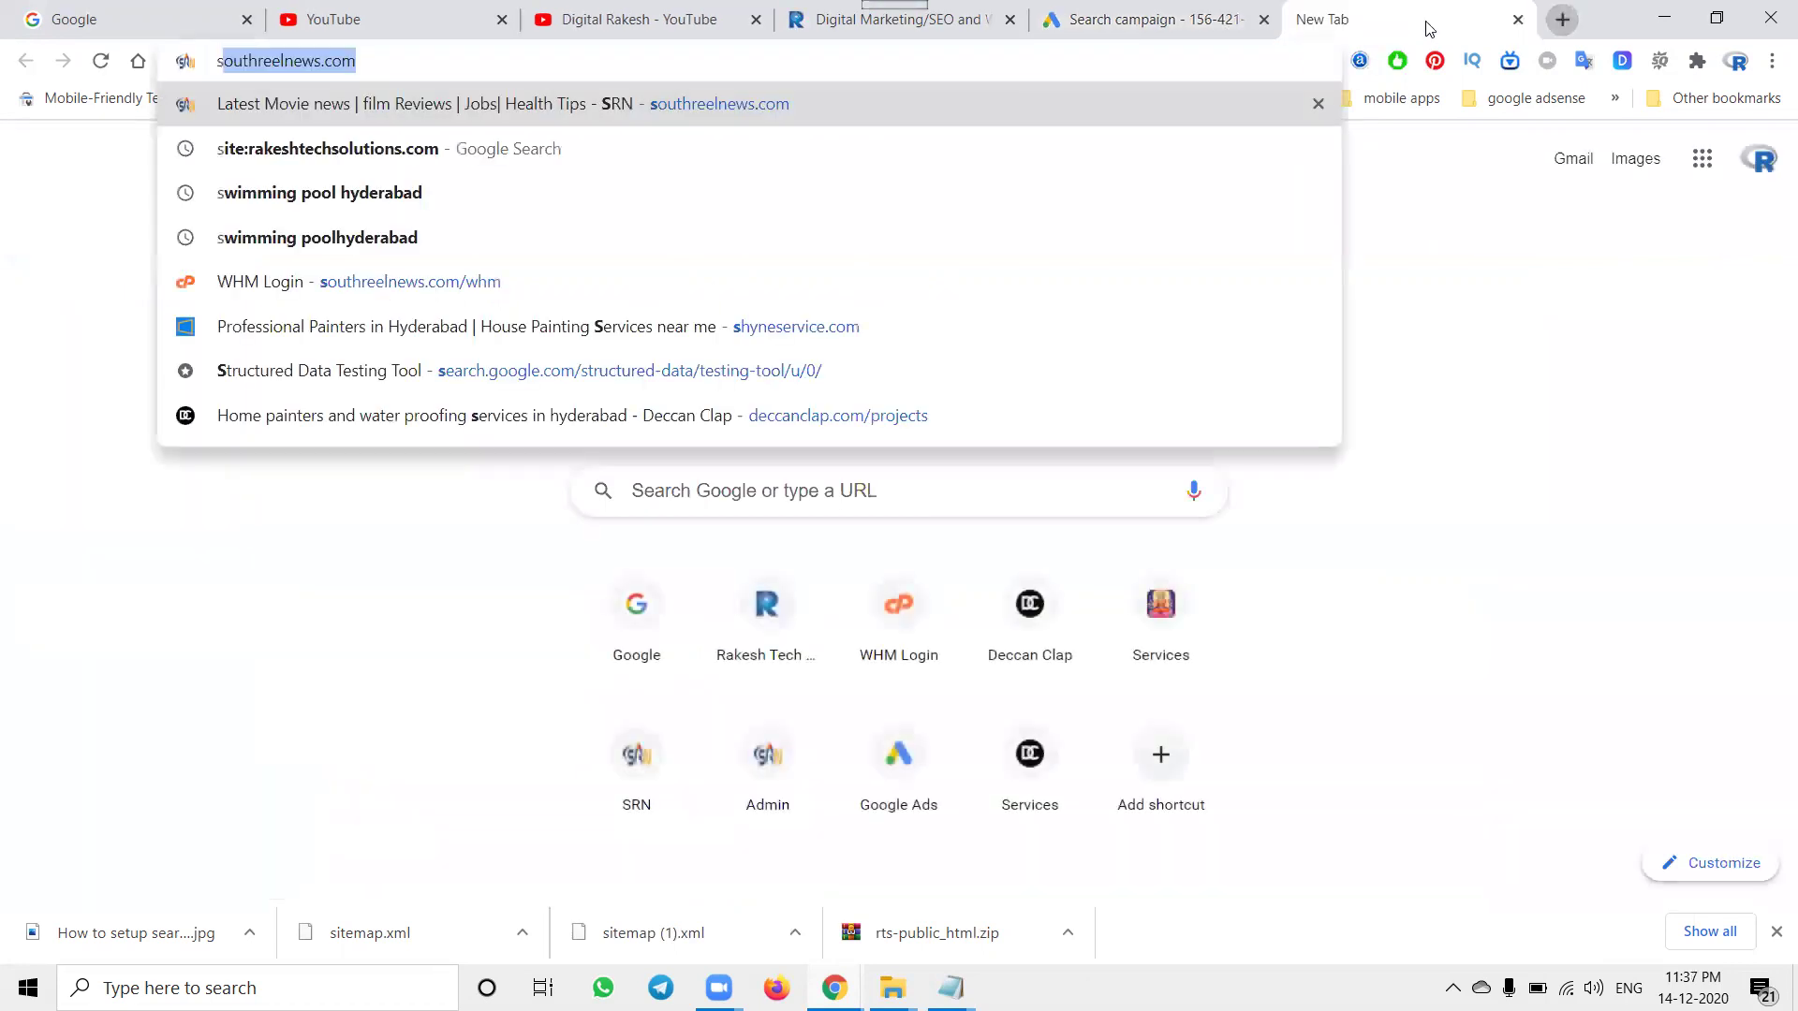
key(Return)
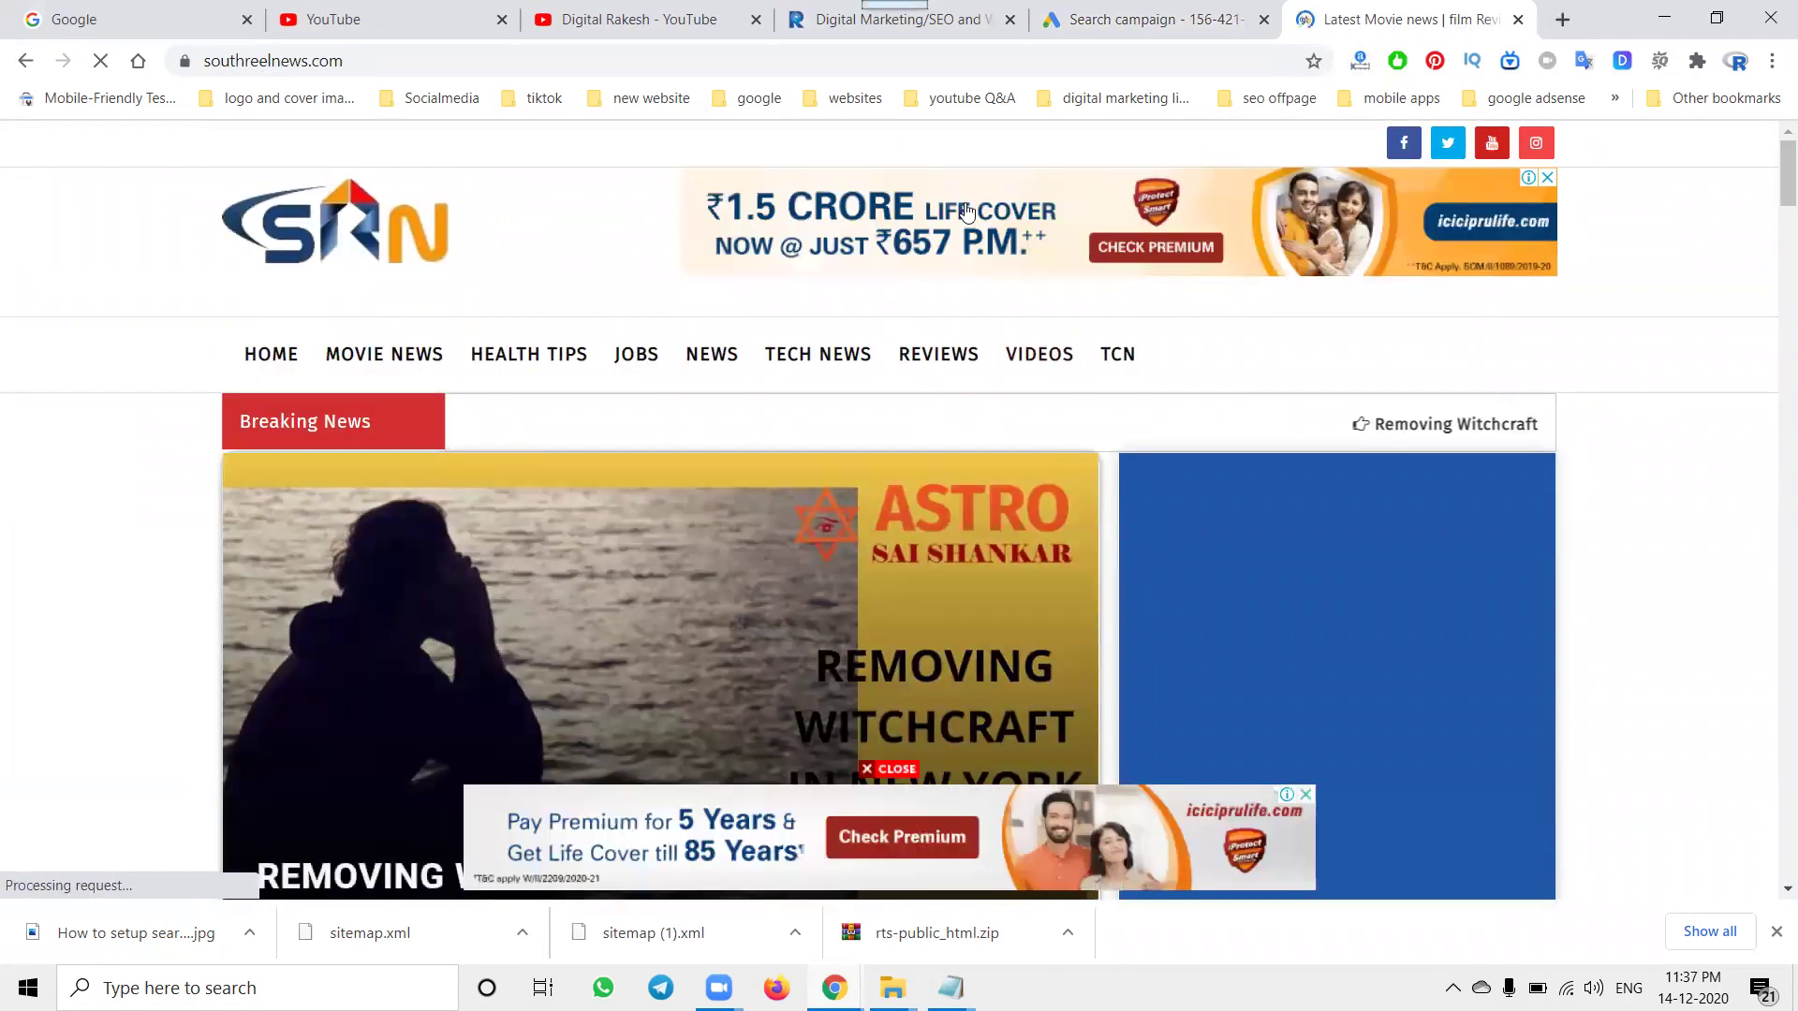
scroll(1052, 309, down, 6)
scroll(1054, 312, down, 15)
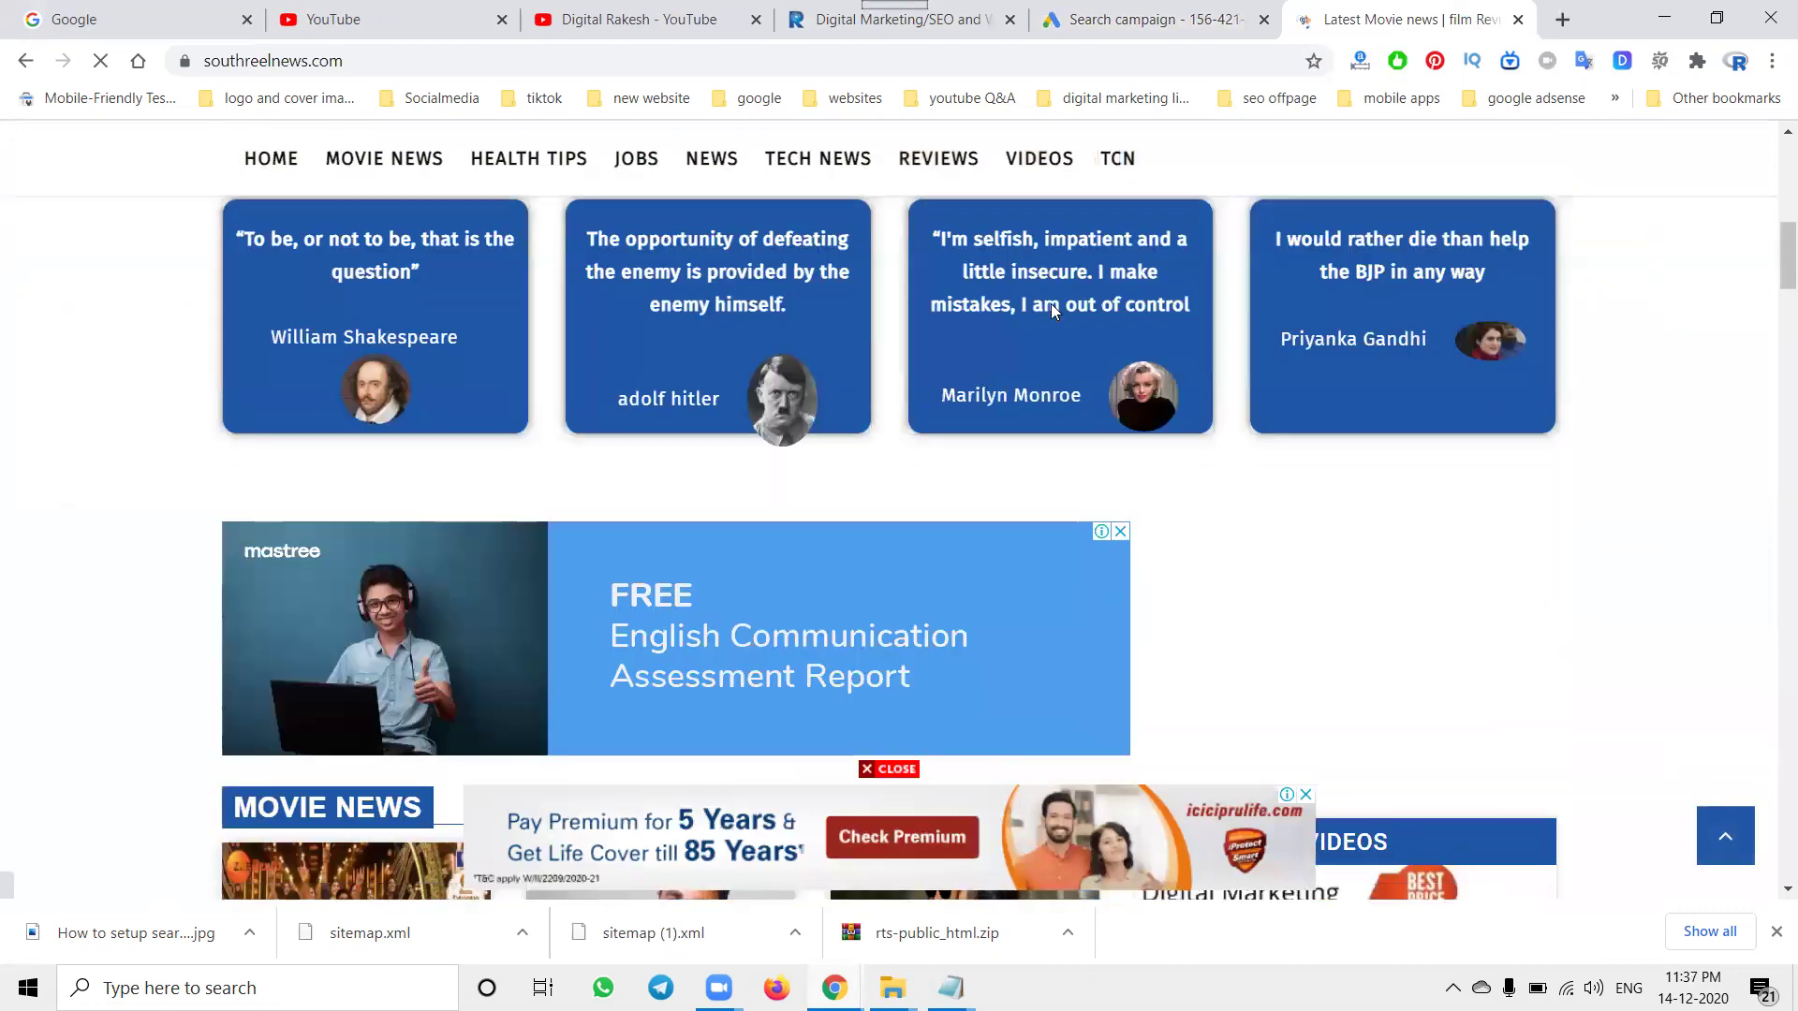
scroll(1056, 317, down, 5)
scroll(1251, 315, up, 4)
scroll(1252, 316, down, 5)
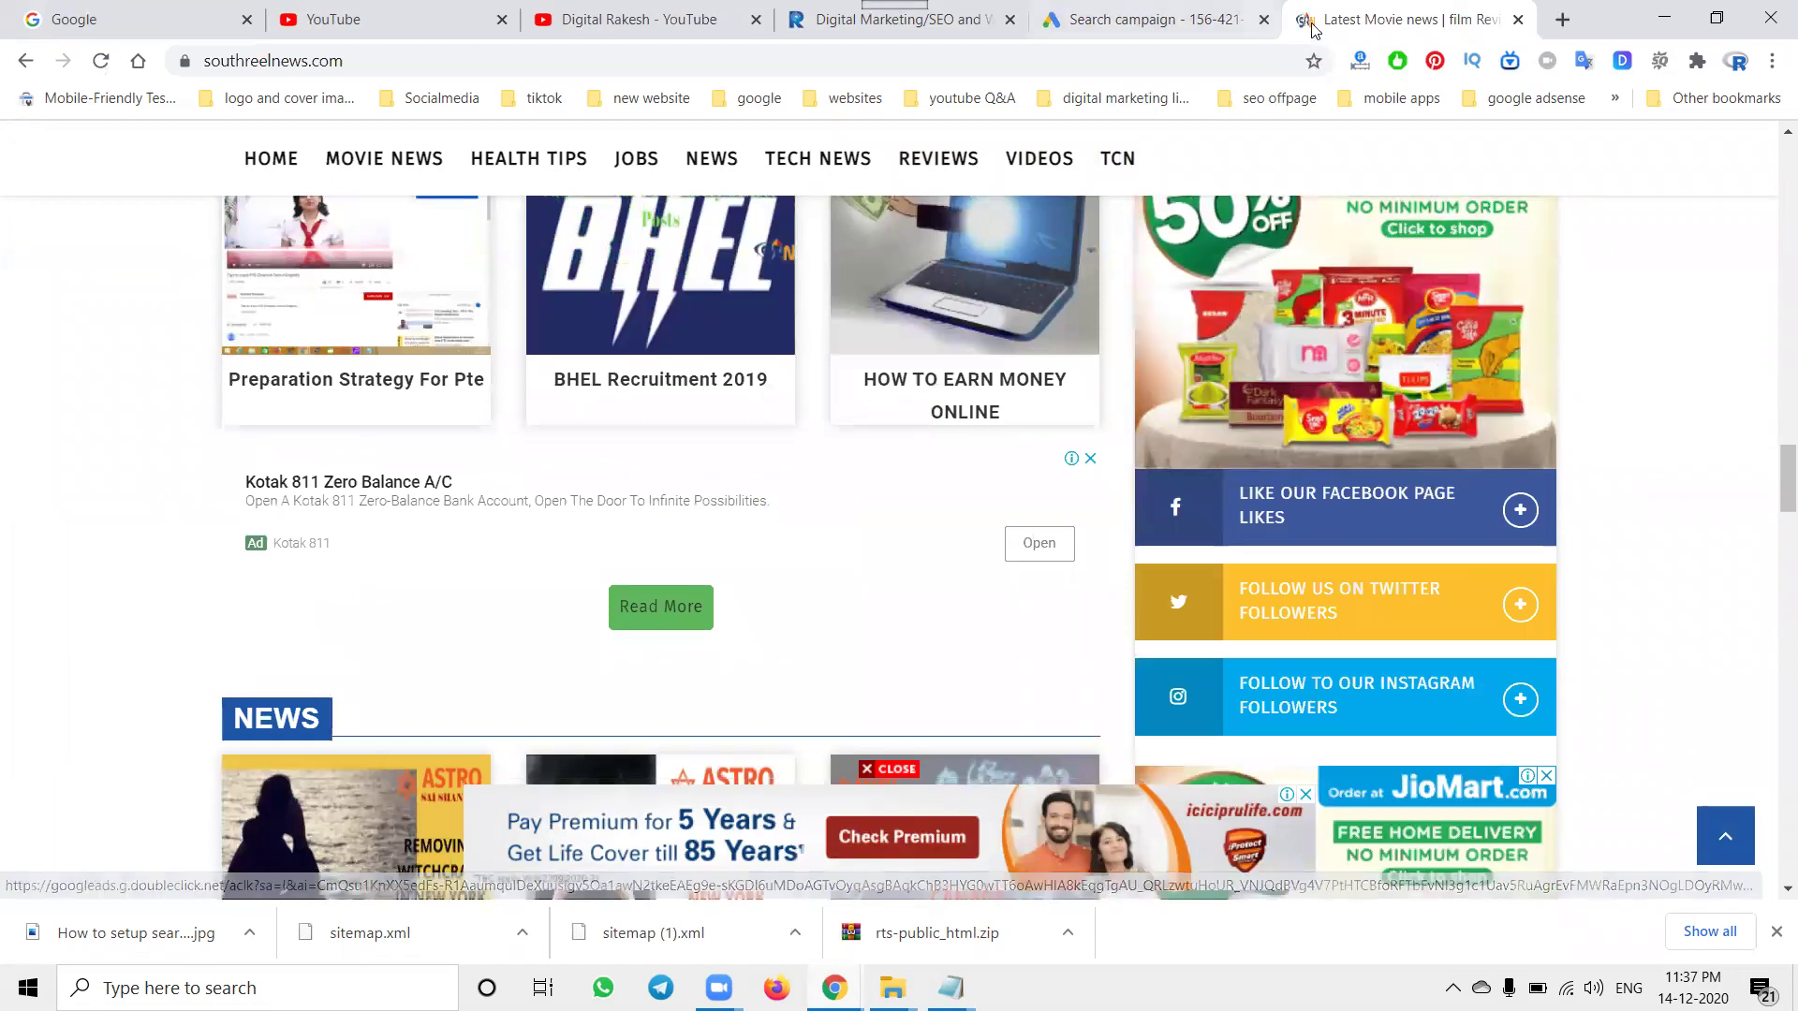
click(1518, 19)
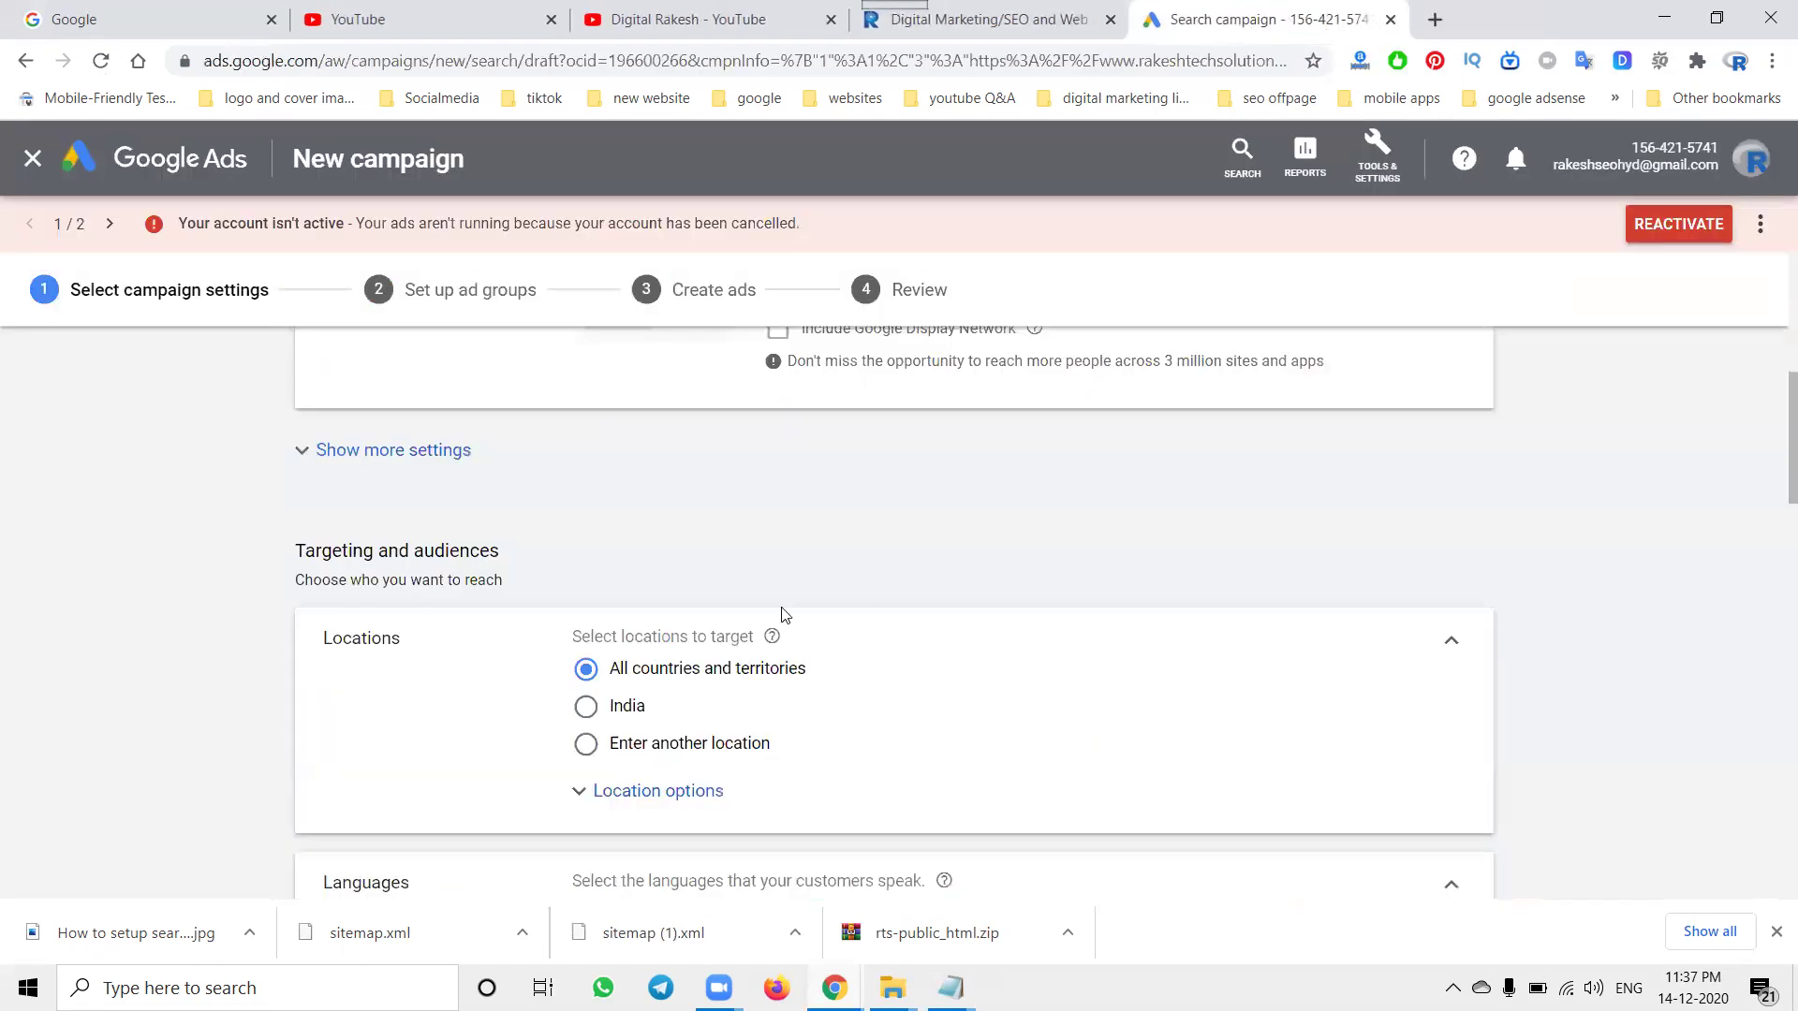
- Target the city of Hyderabad, Telangana, India as the campaign's only location
click(617, 746)
click(678, 802)
text(hydrab)
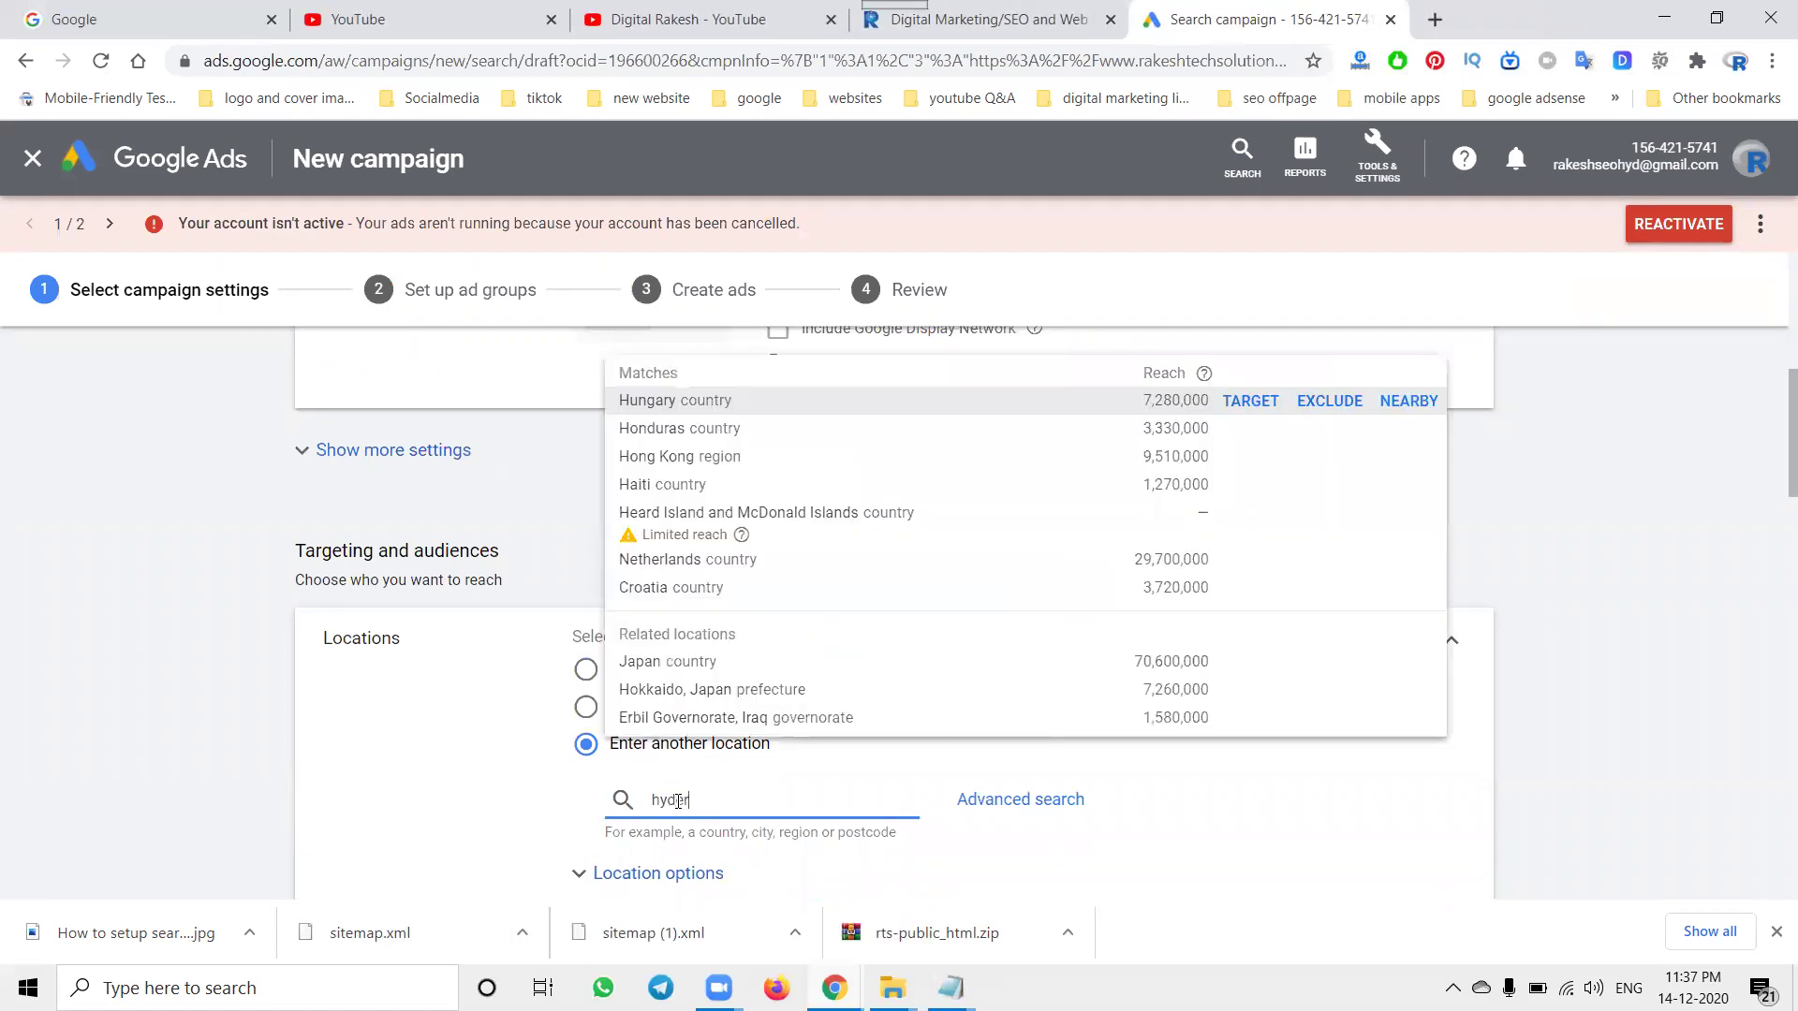
text(ad)
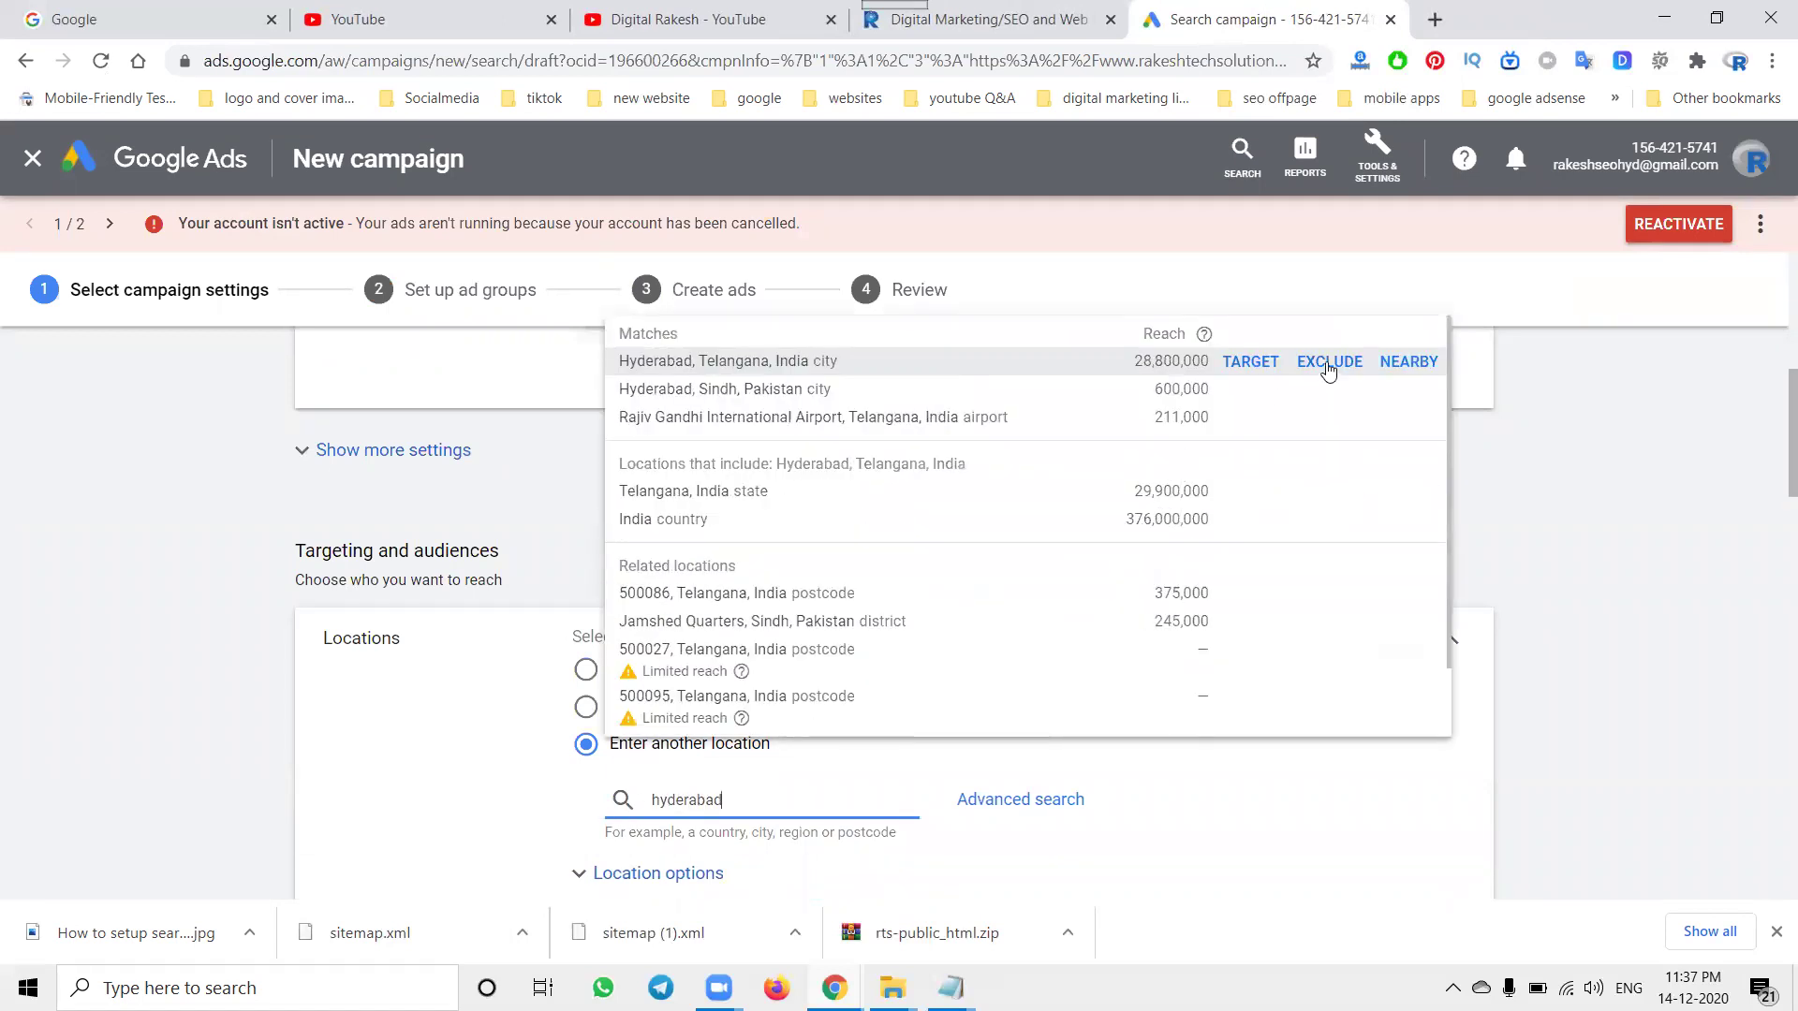
click(1269, 362)
- Review the campaign's language, audience, daily budget, bidding and ad extension settings
scroll(1176, 590, down, 3)
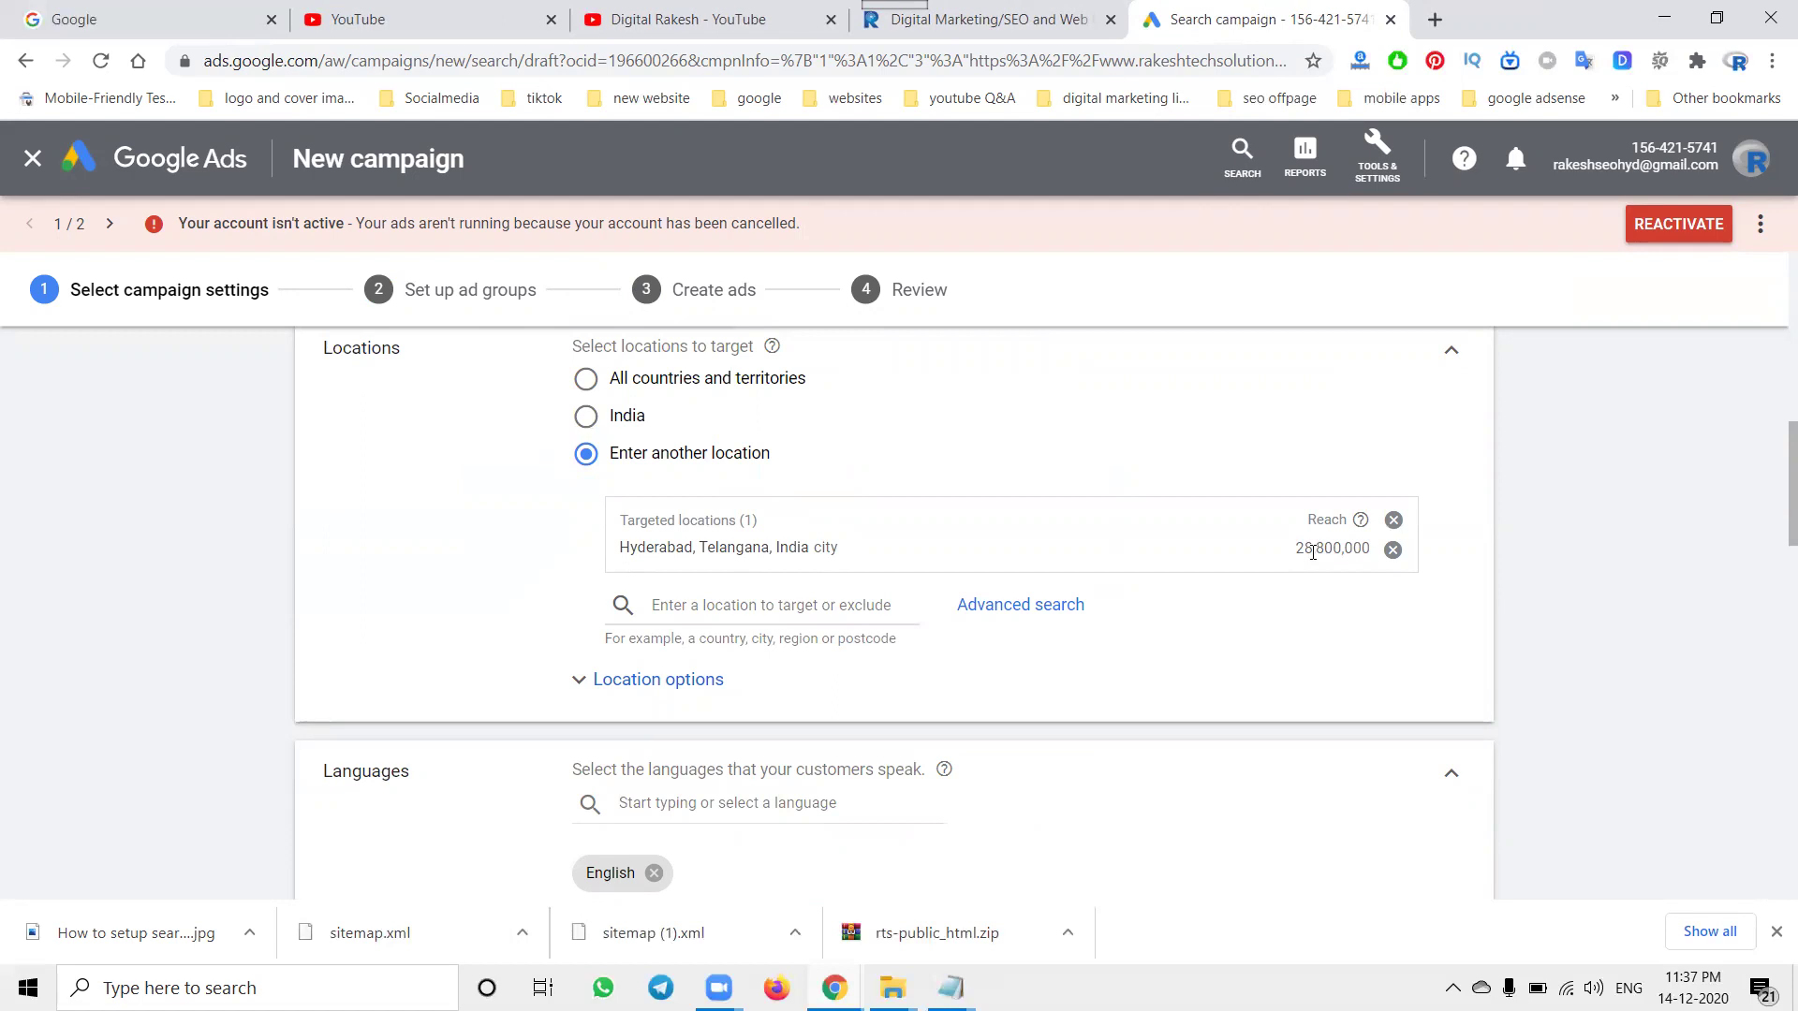
scroll(453, 565, down, 5)
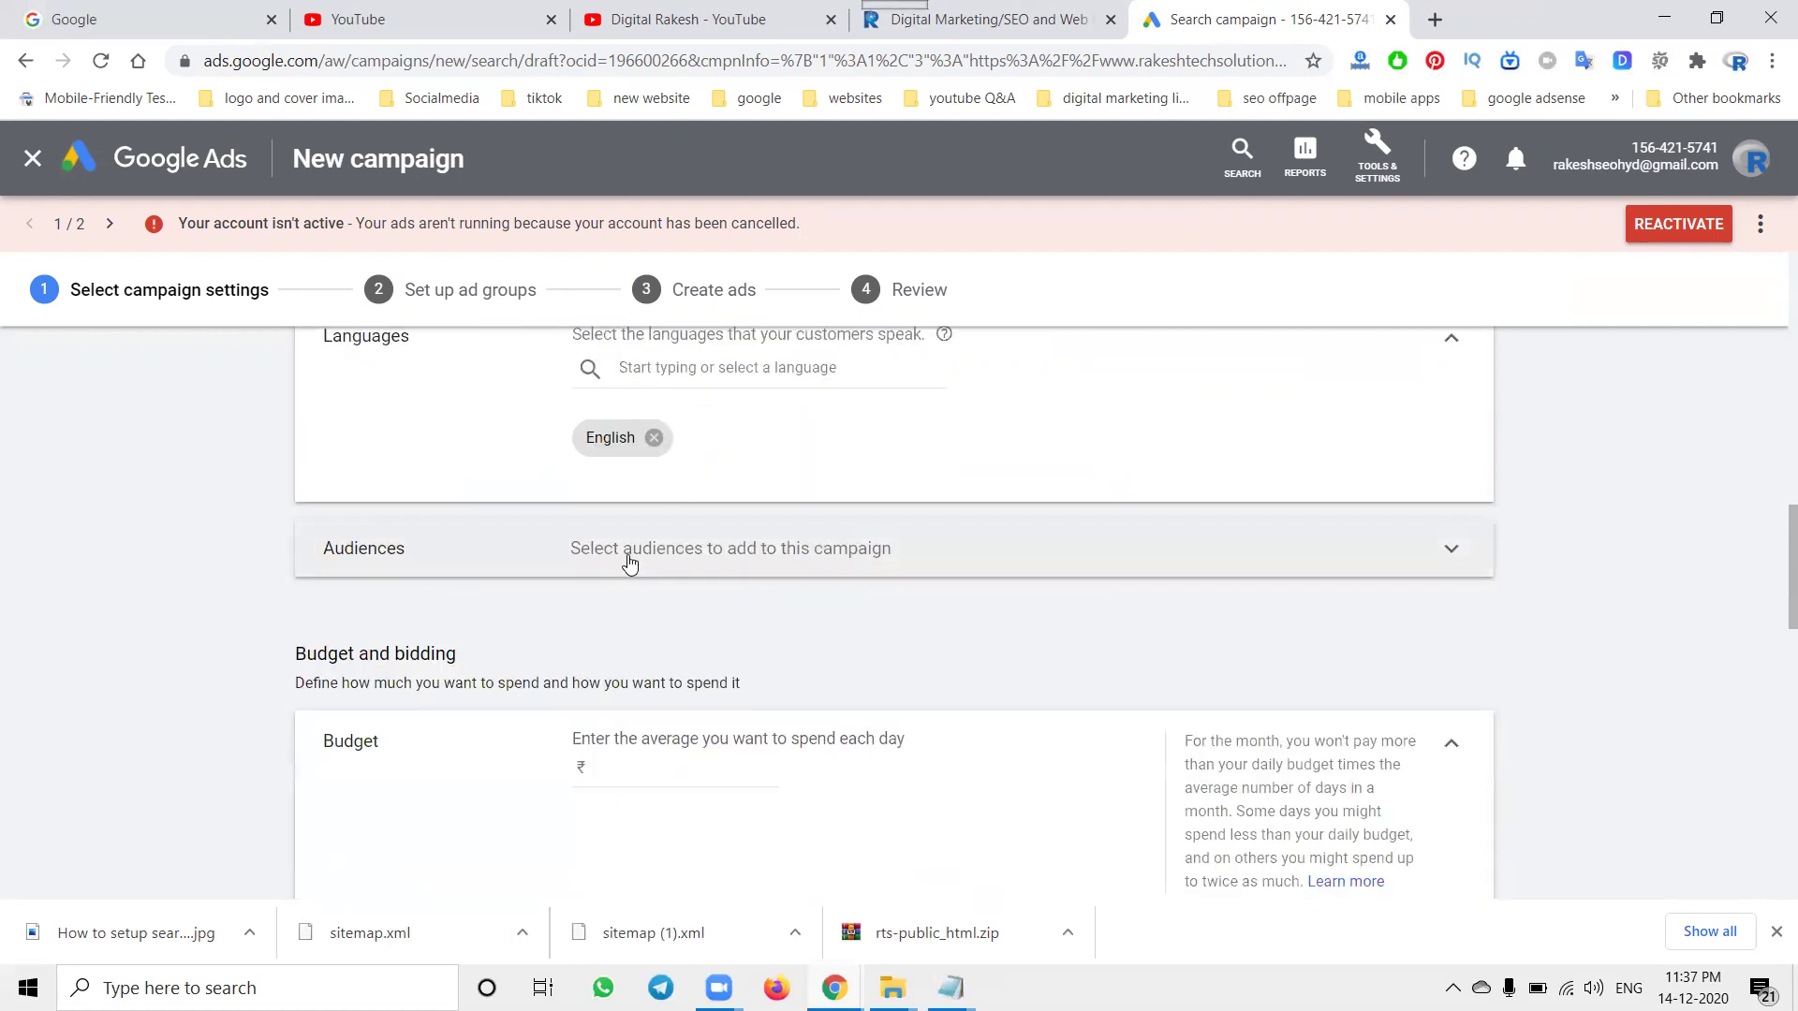
click(628, 557)
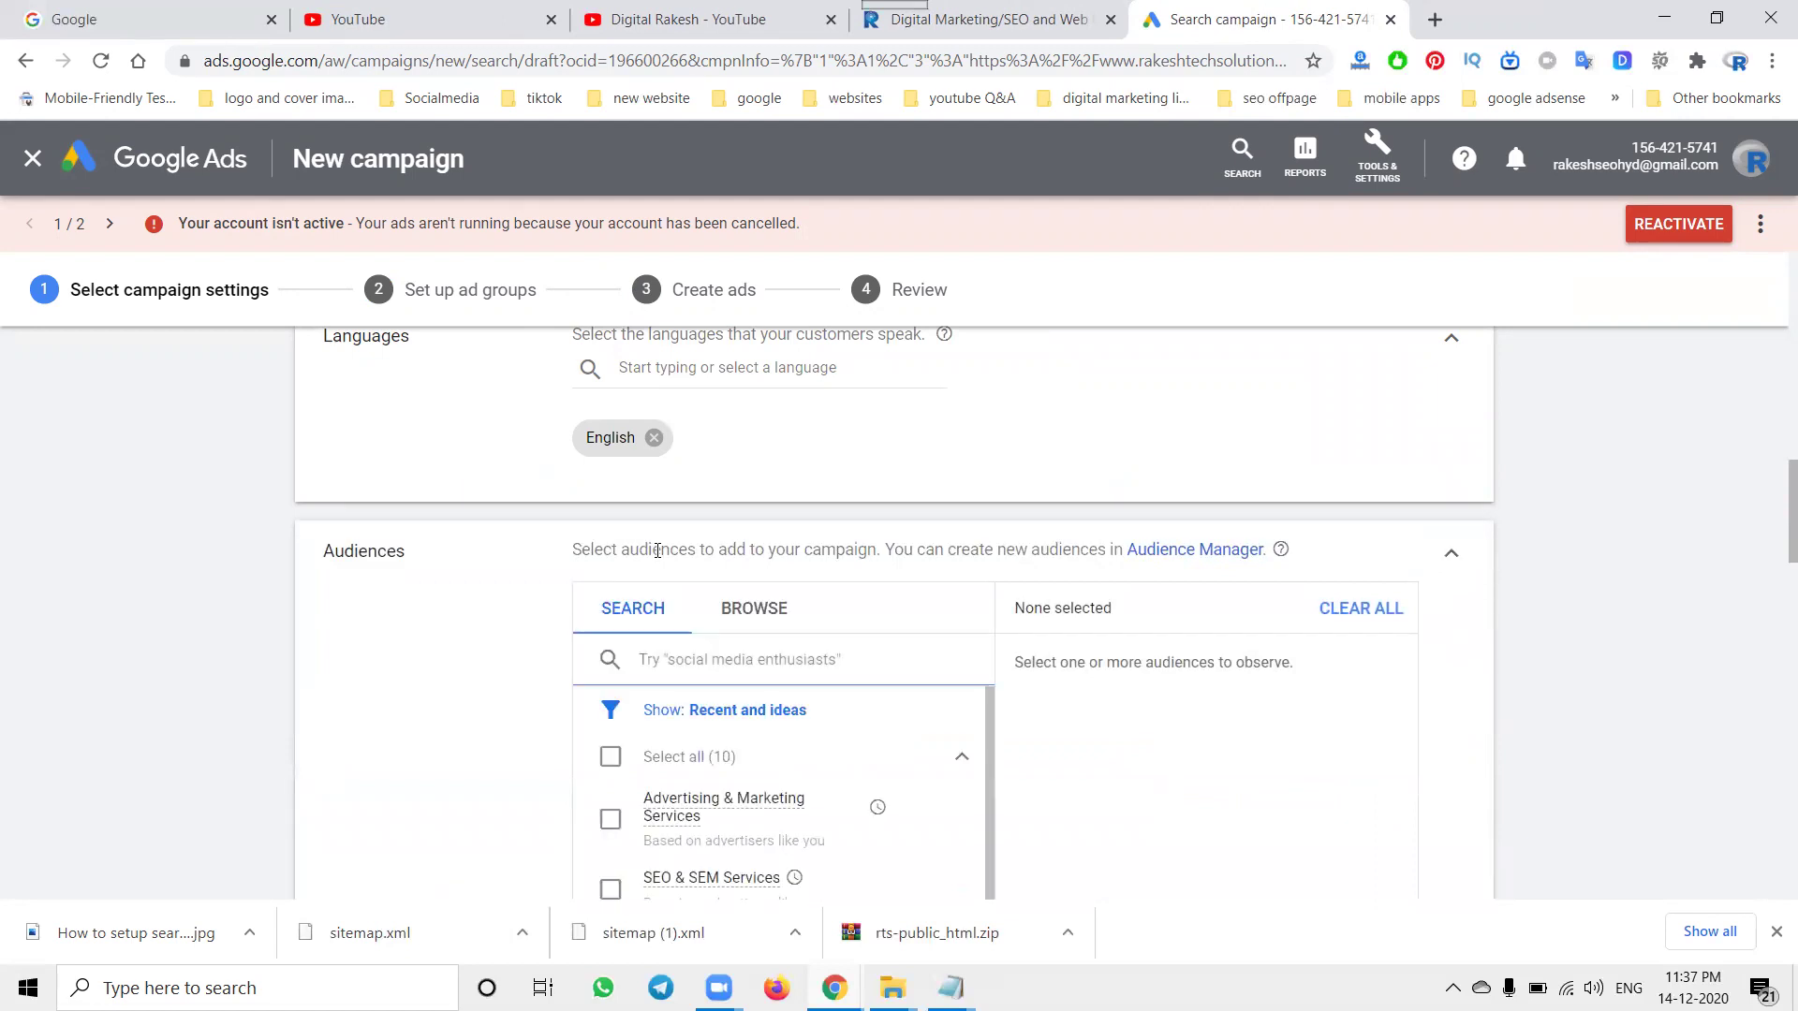
click(1454, 563)
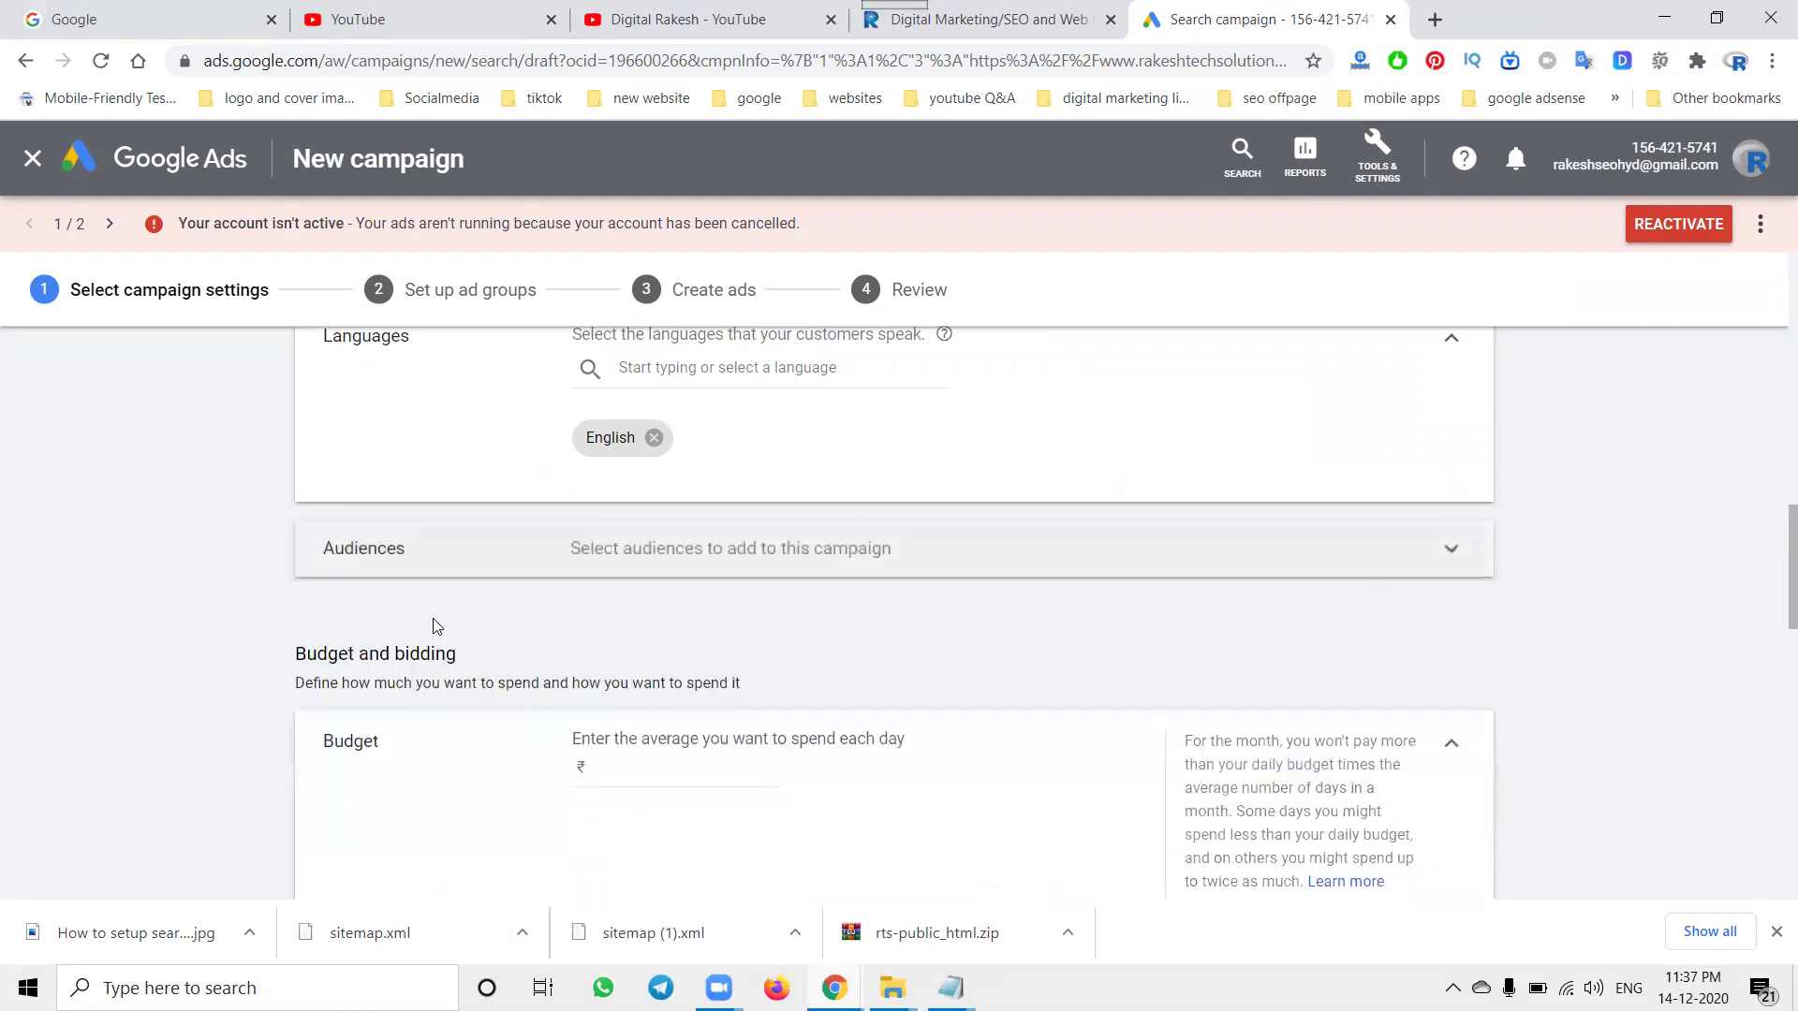
scroll(449, 627, down, 3)
click(680, 479)
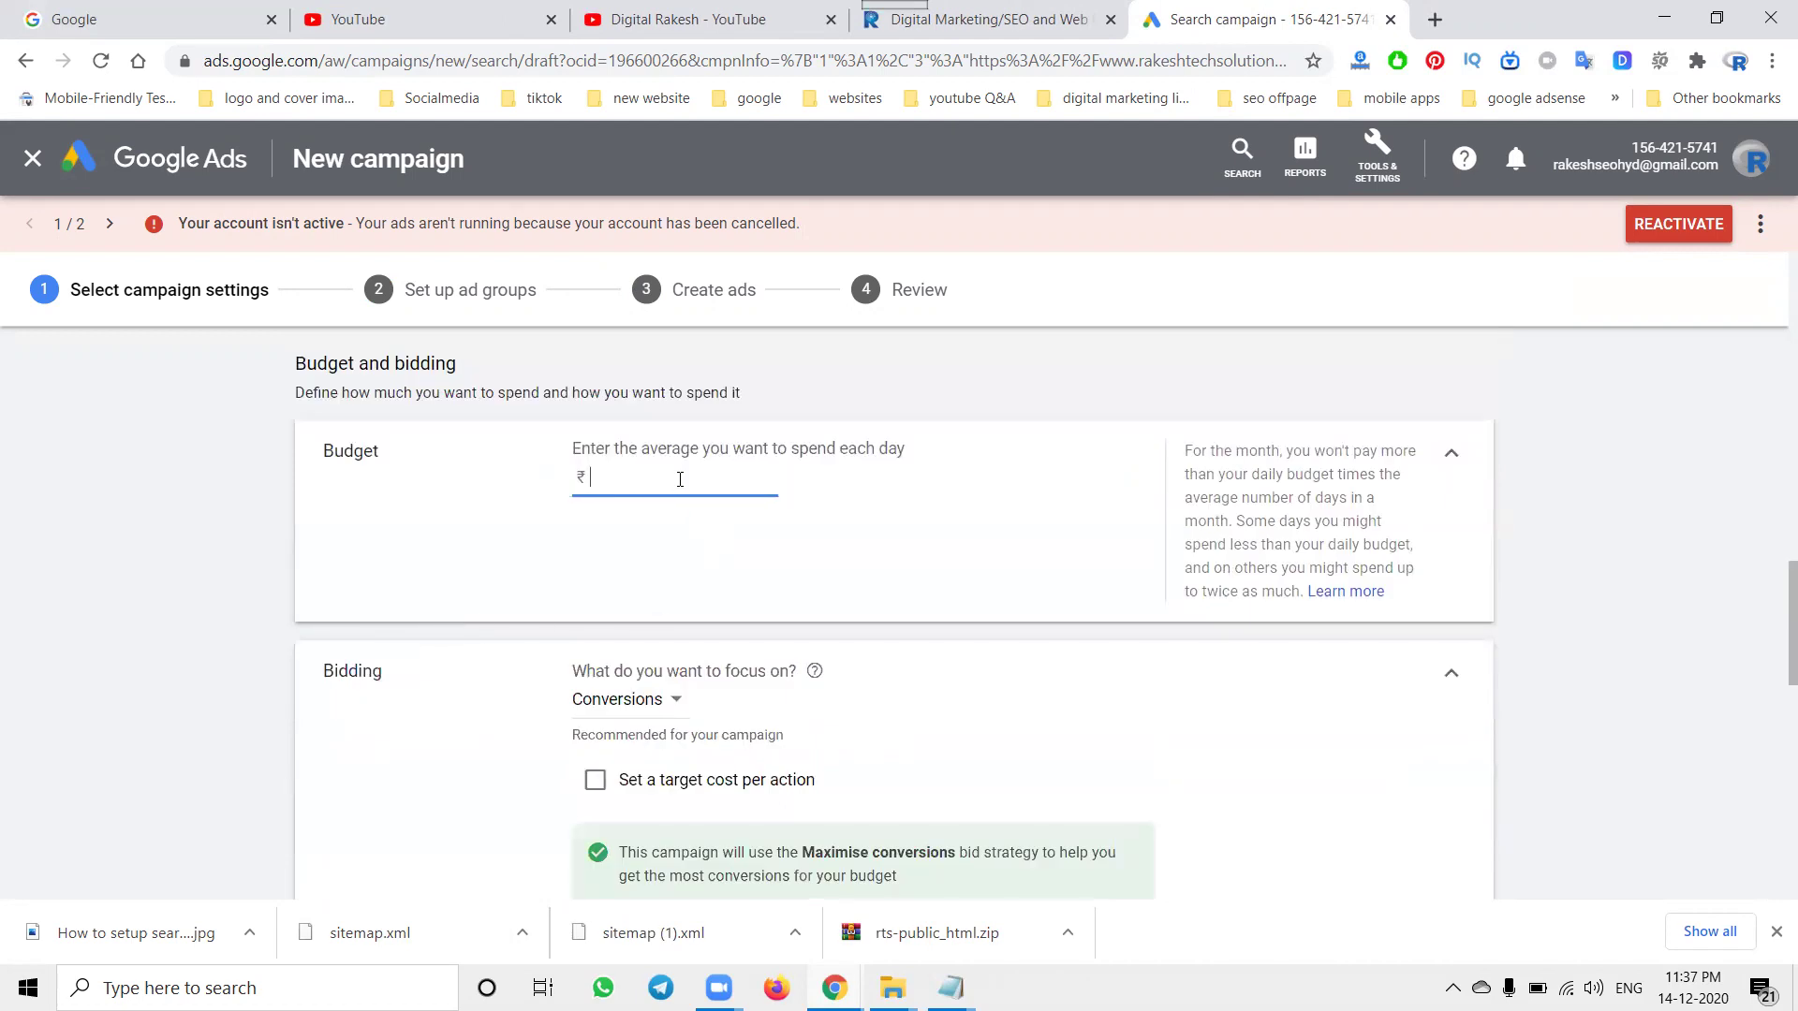
click(427, 549)
scroll(317, 599, down, 3)
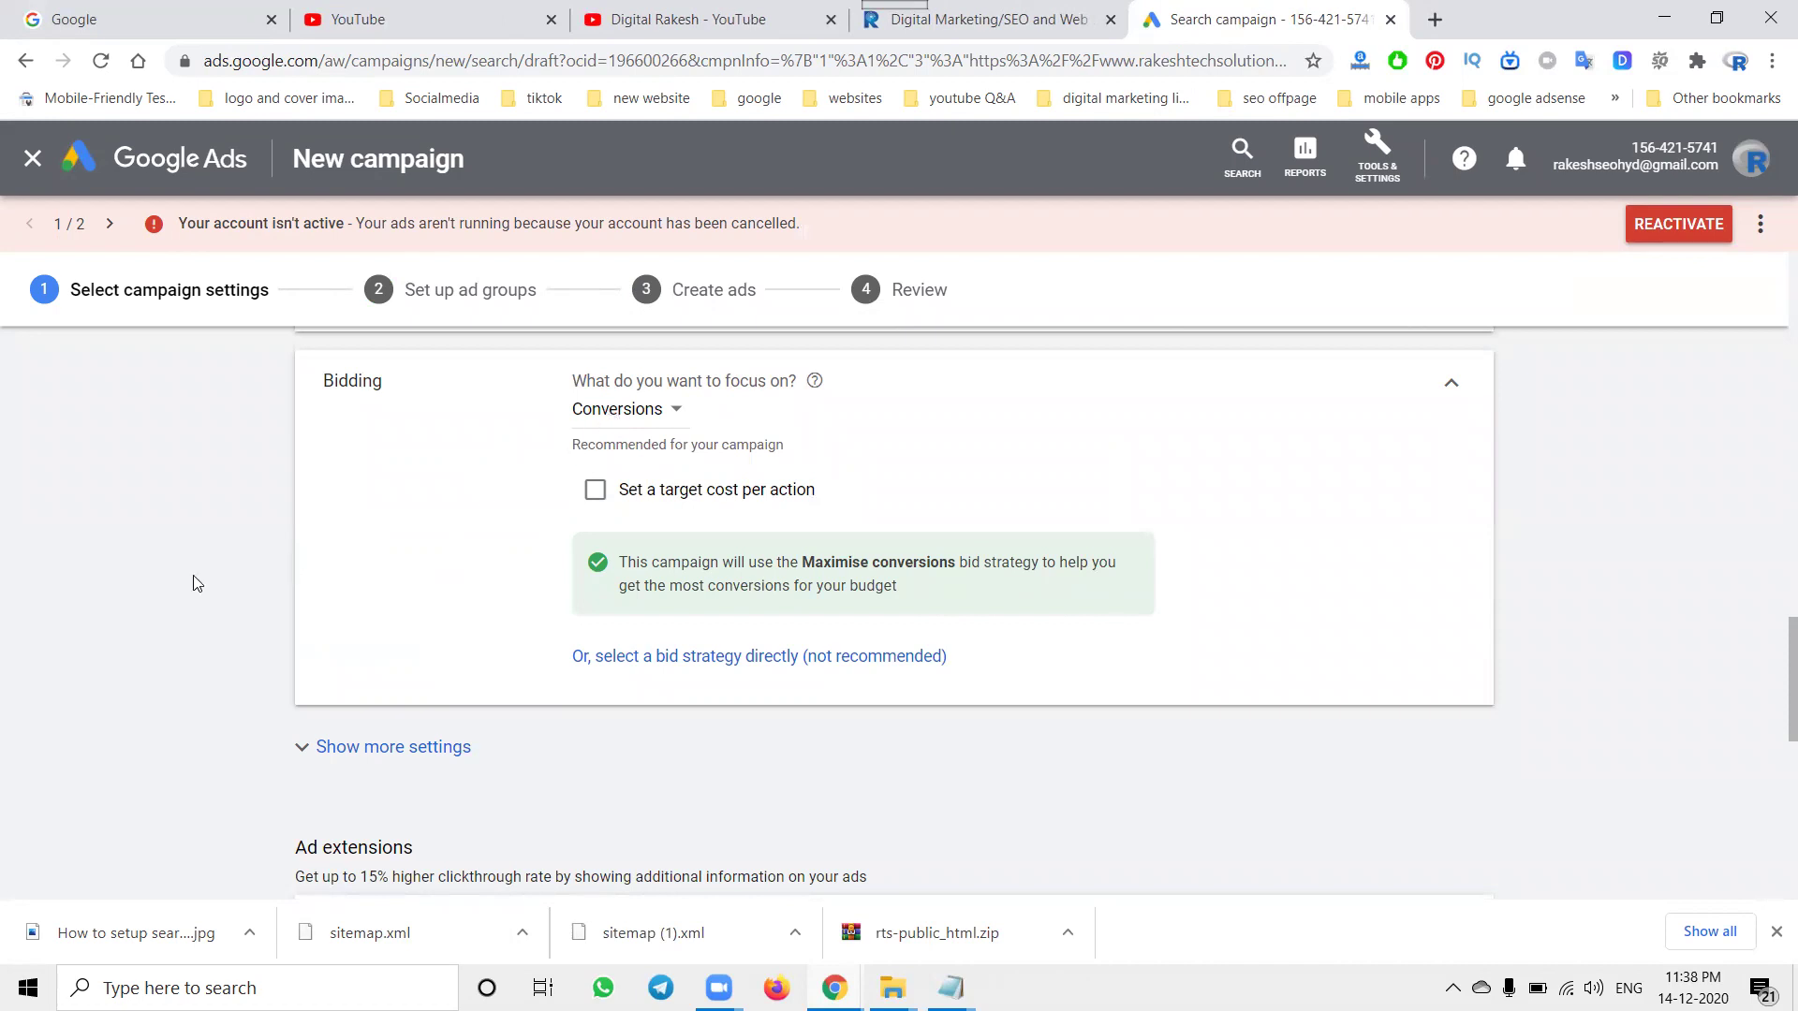
scroll(197, 584, down, 3)
scroll(293, 582, down, 2)
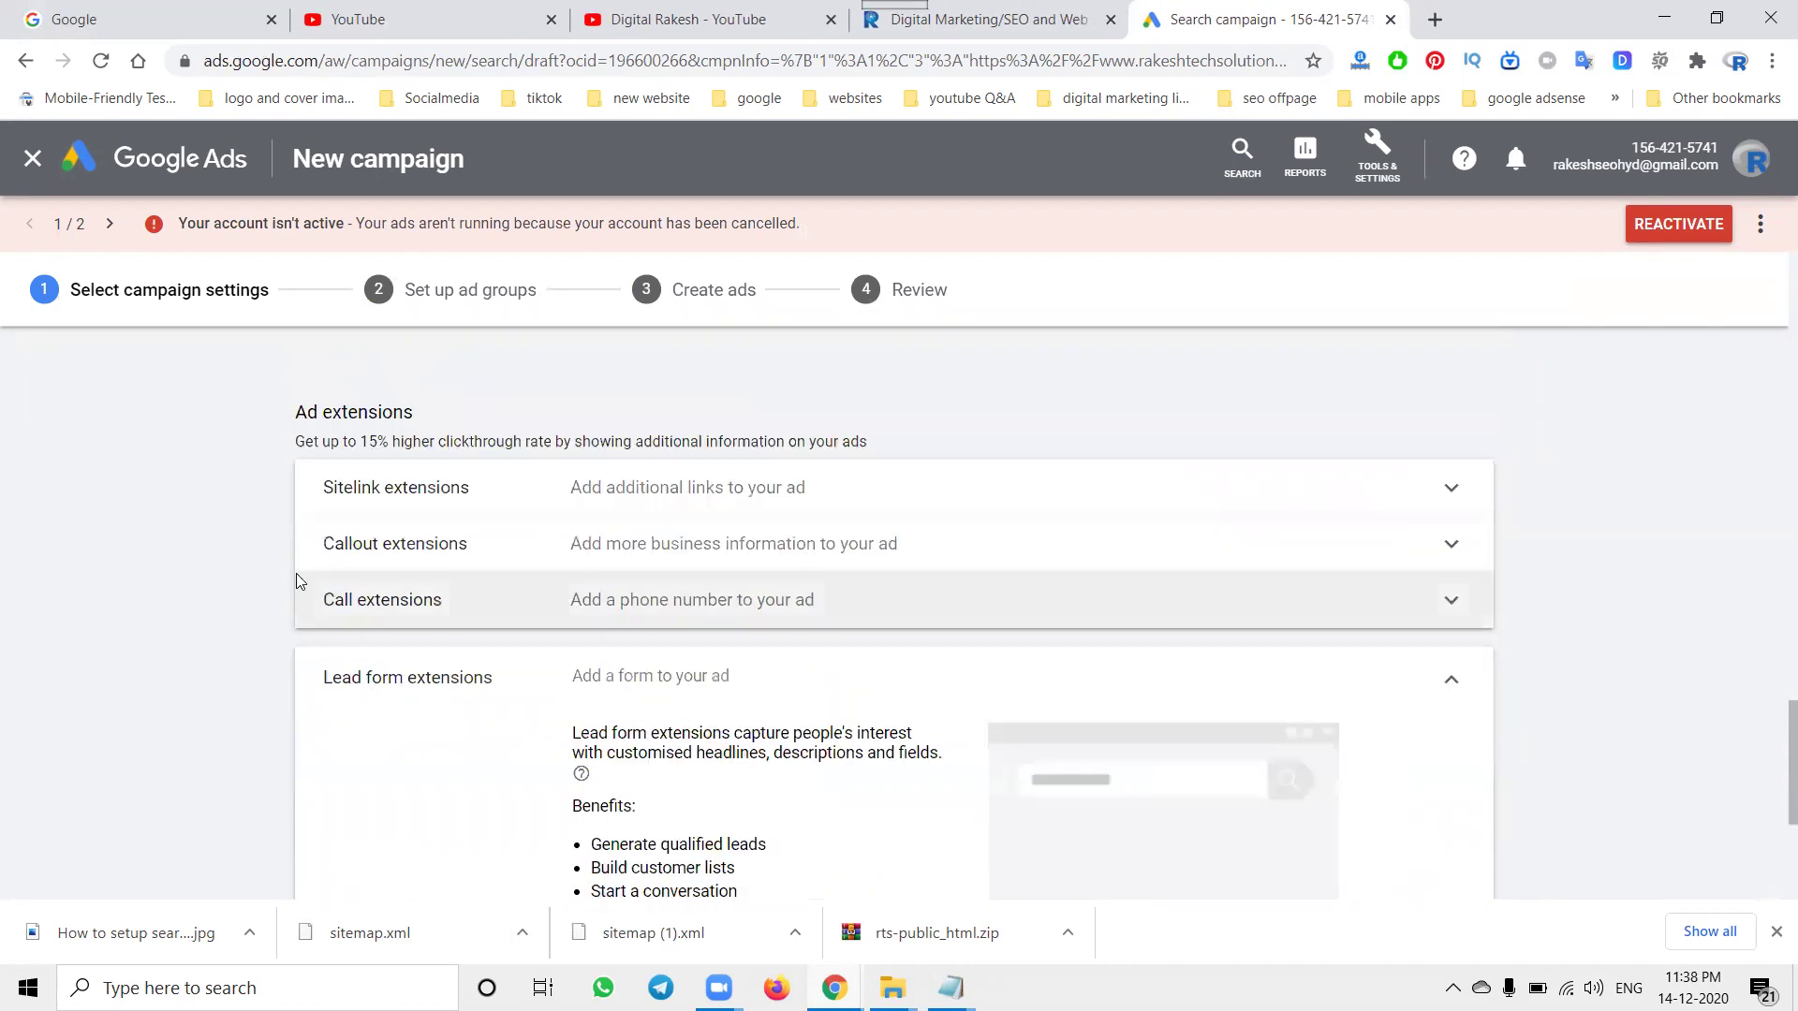
scroll(347, 525, up, 1)
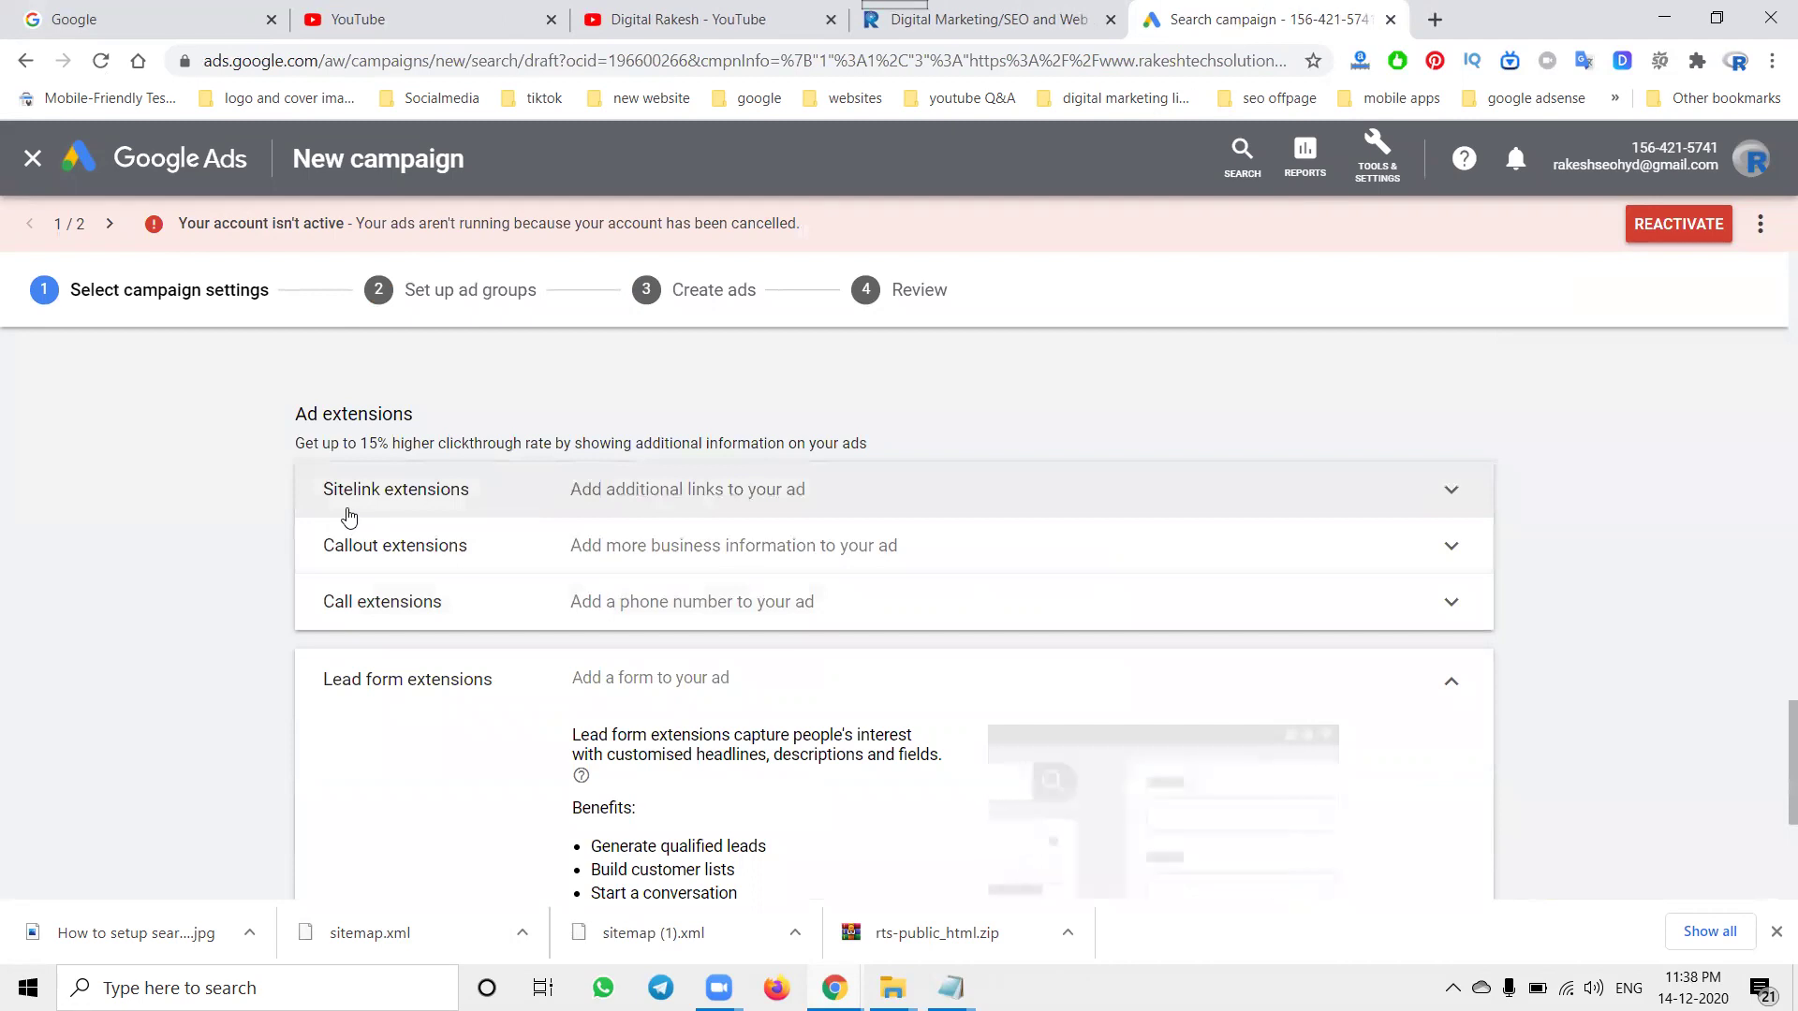
- Switch to the incognito browser window and search Google for "digital marketing training"
mouse_move(833, 983)
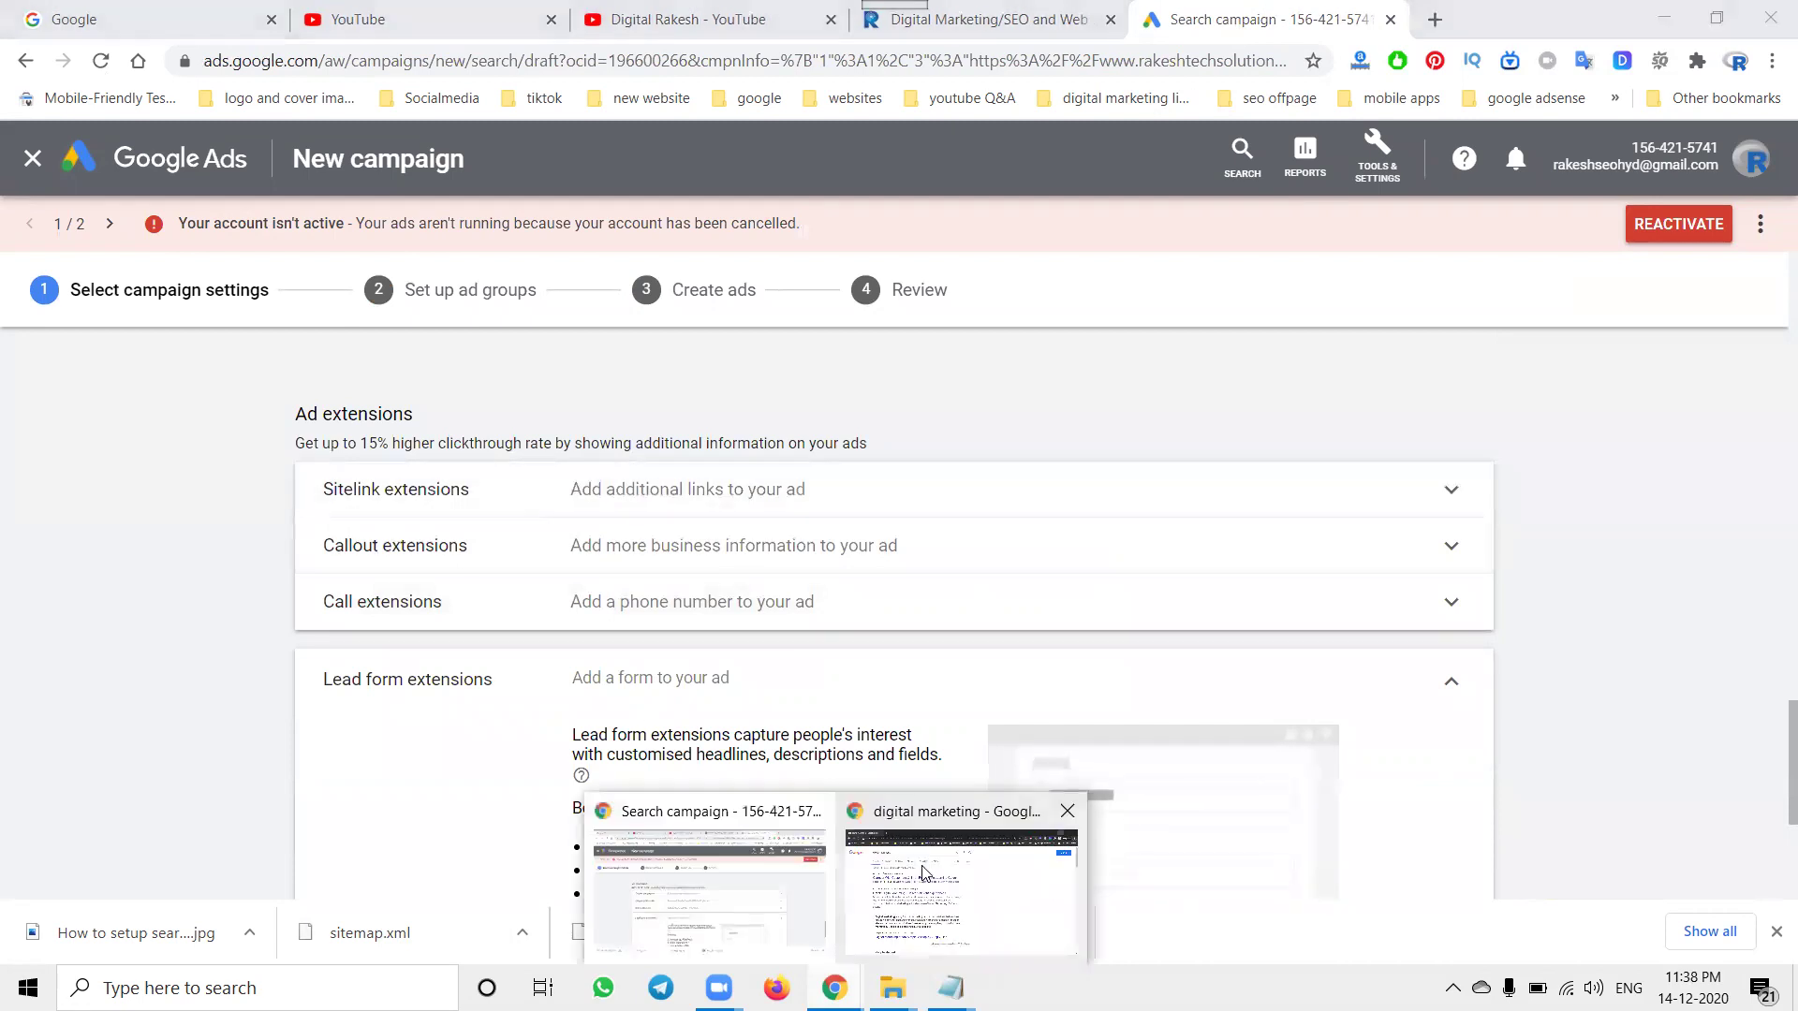
click(974, 871)
scroll(334, 566, down, 20)
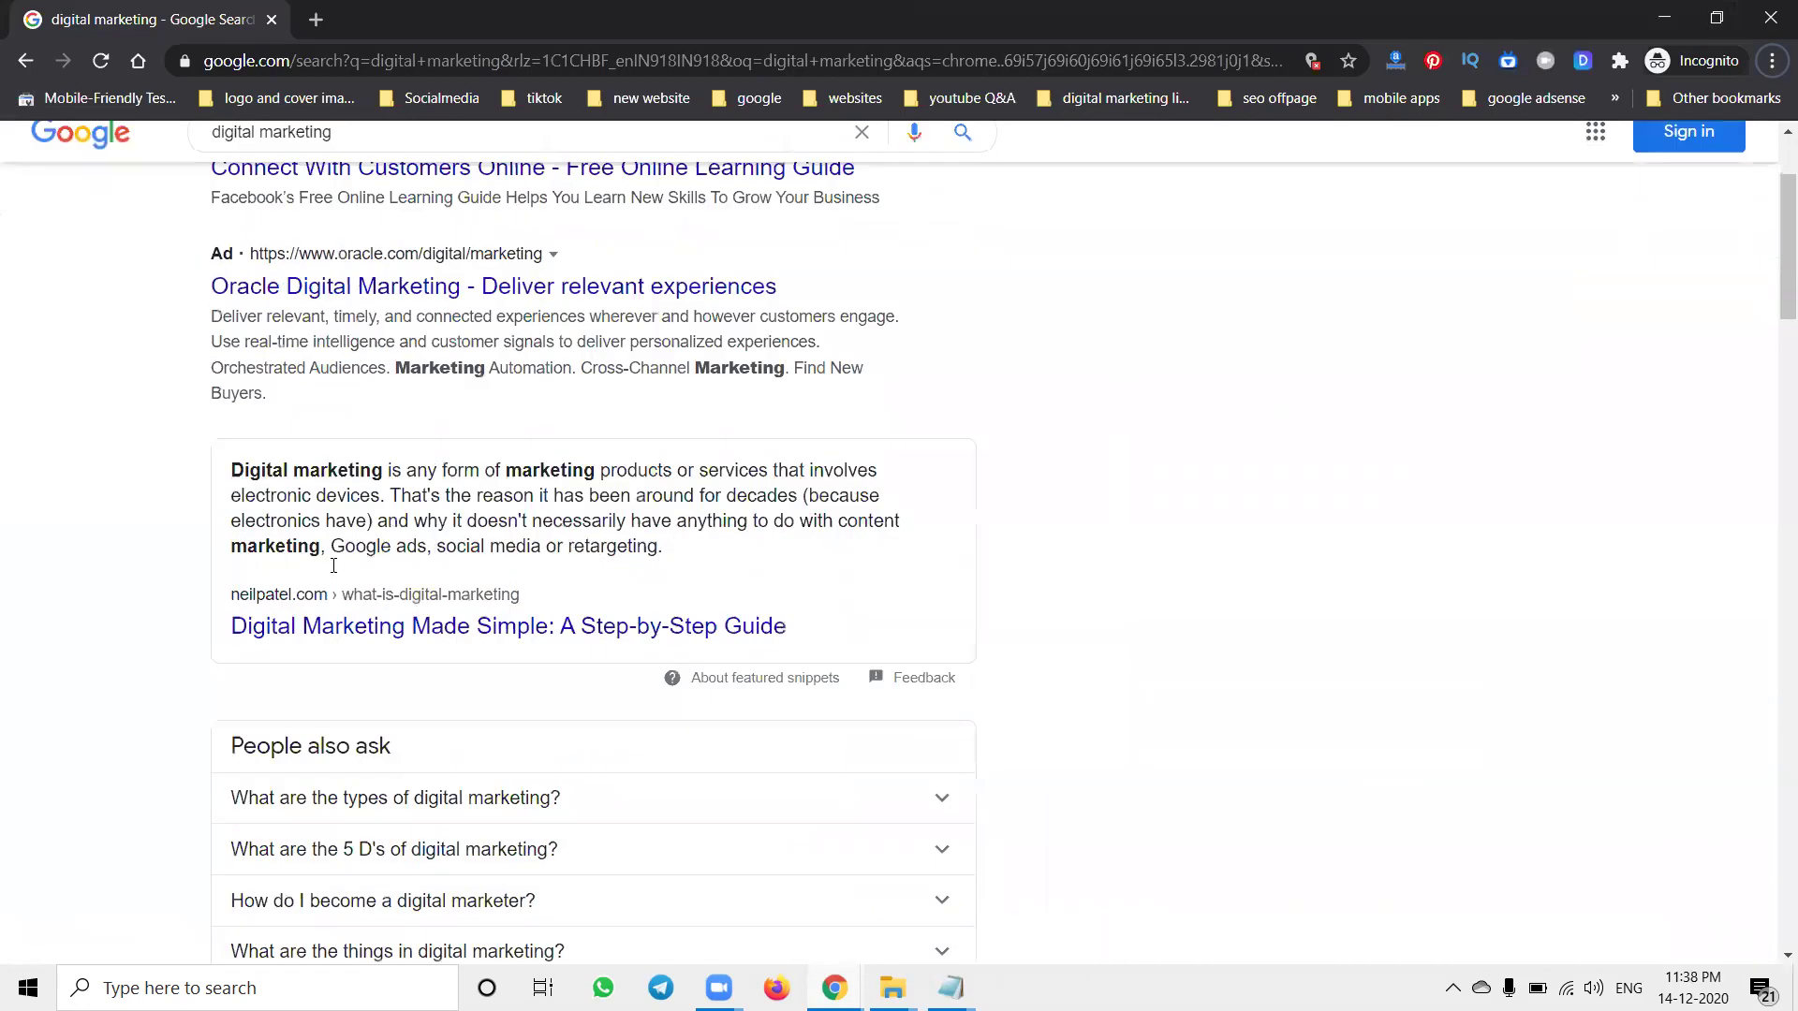
scroll(334, 566, down, 15)
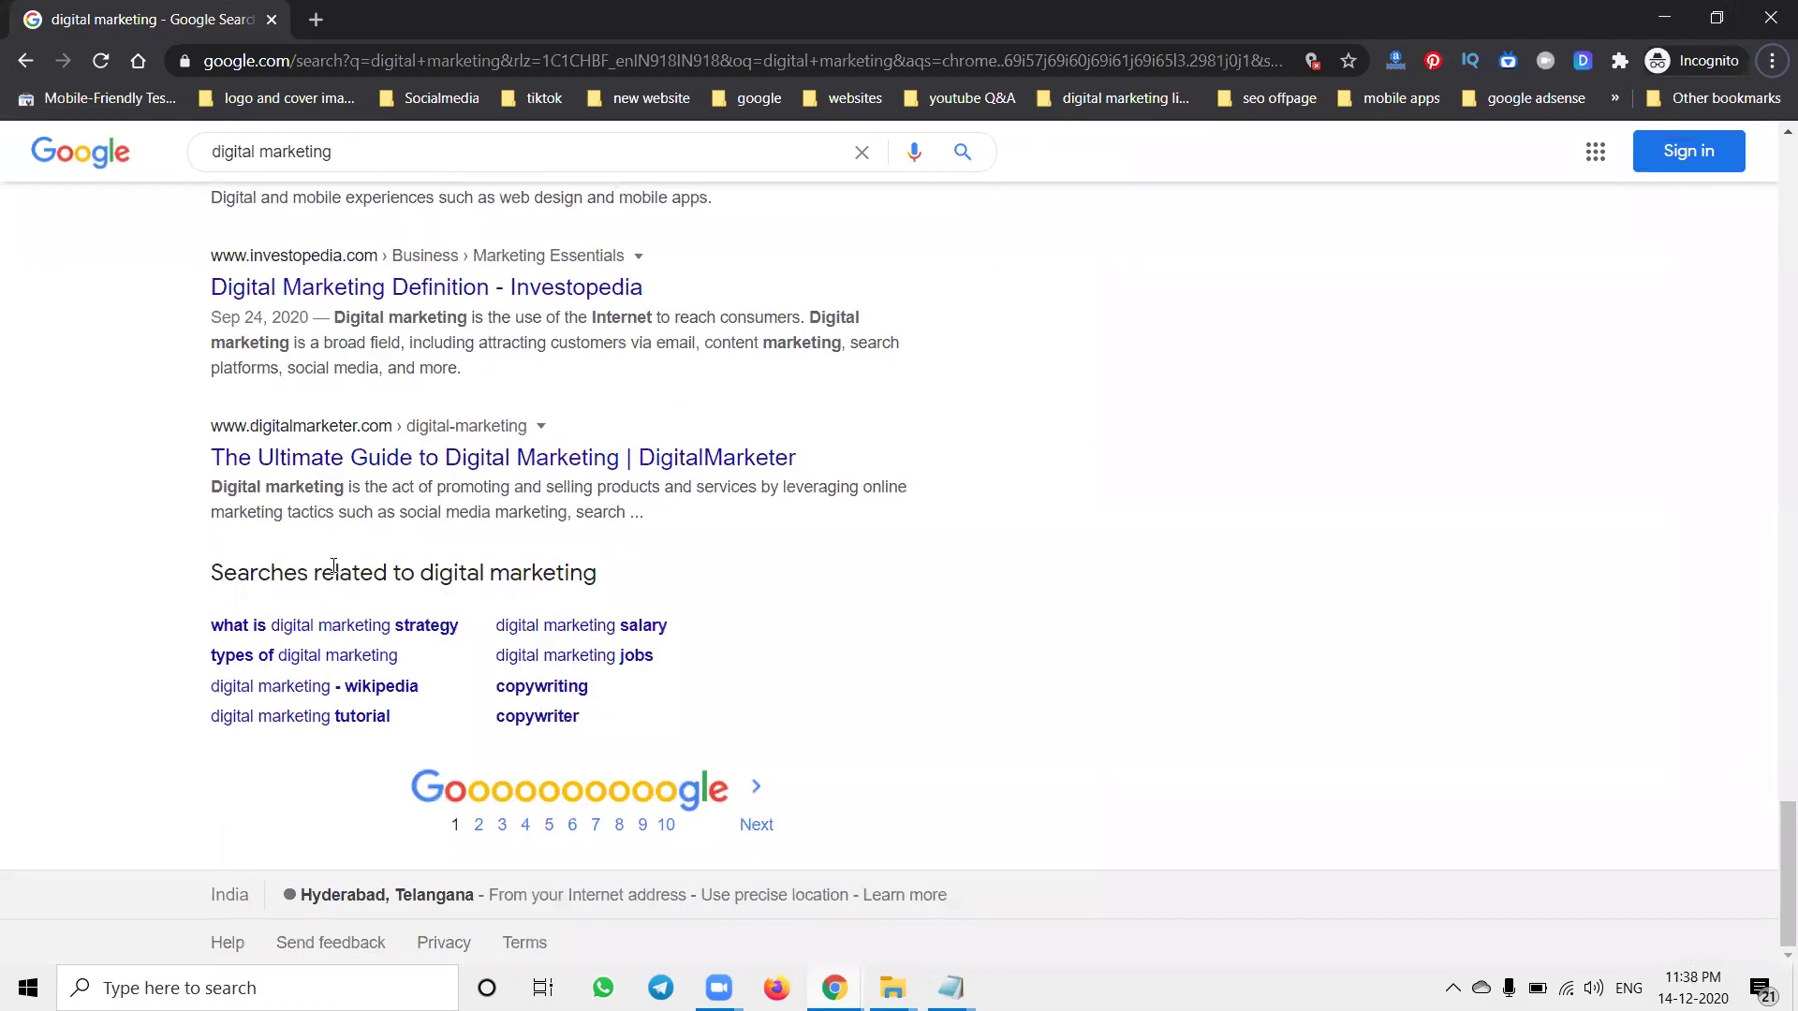
scroll(333, 566, up, 3)
click(393, 165)
text(training)
key(Return)
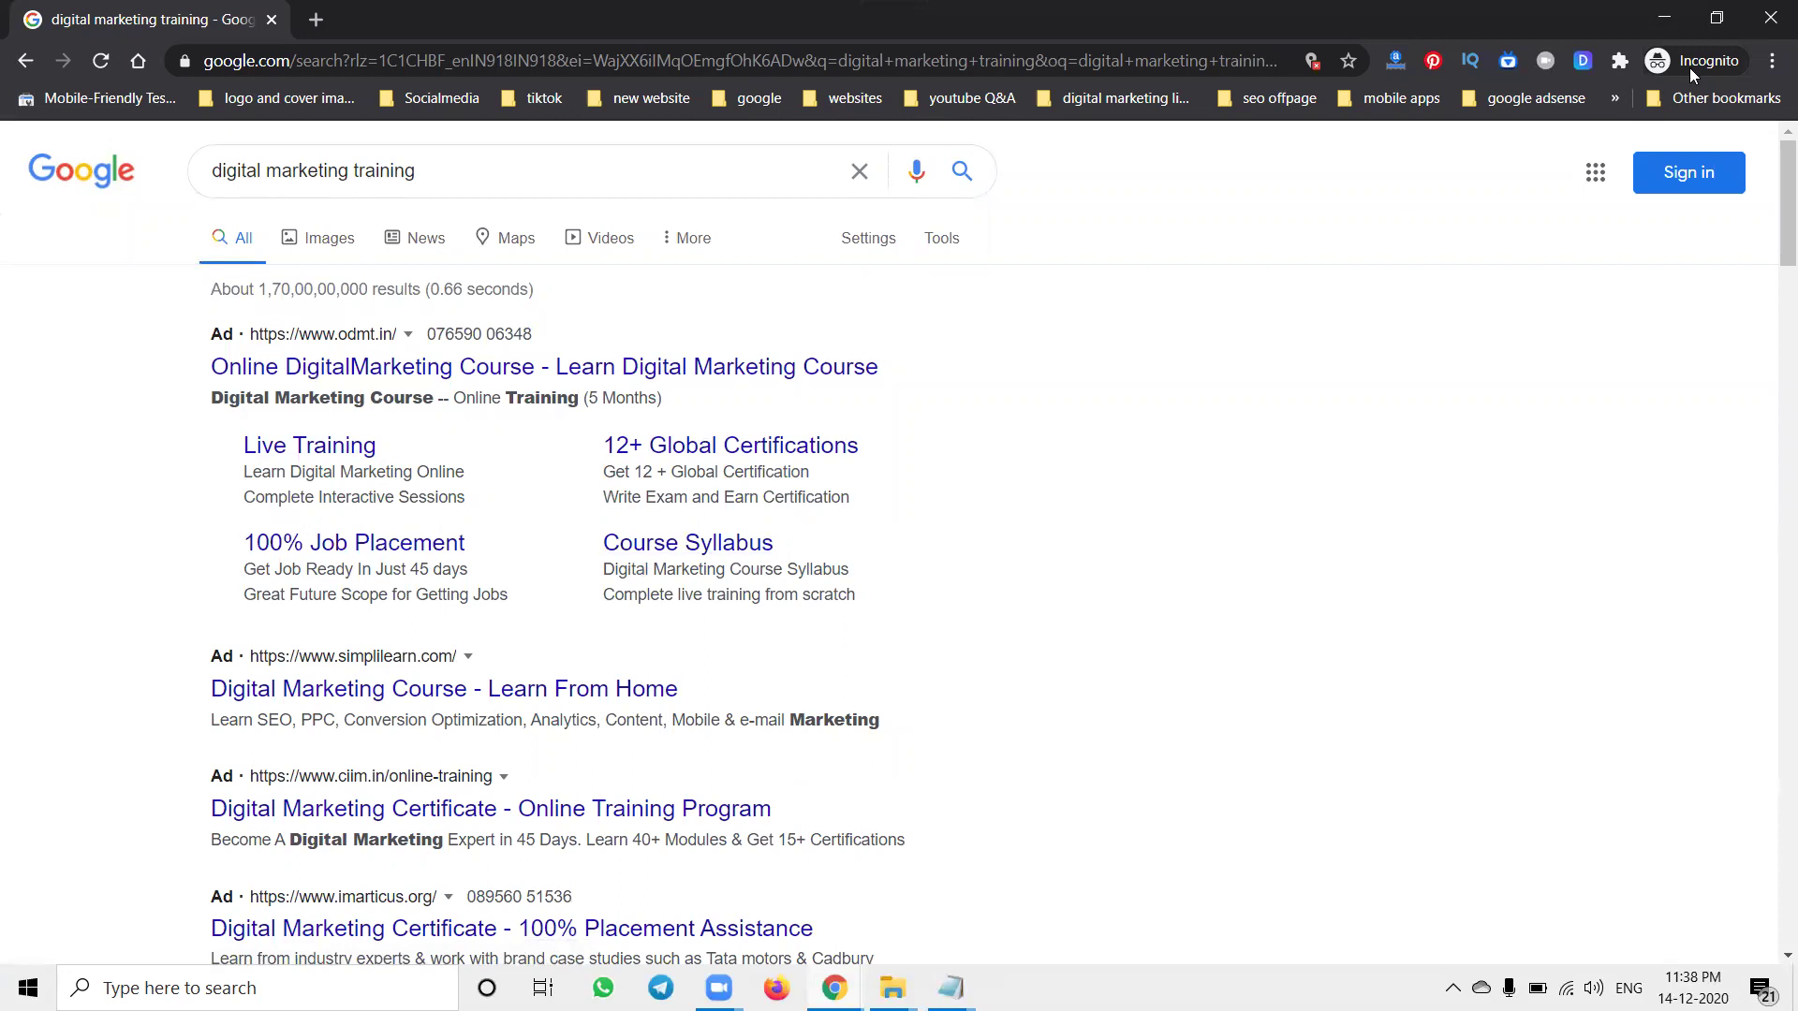
- Examine the sitelinks, callout text and phone numbers in the digital marketing training search ads, and return to the campaign draft
click(1674, 15)
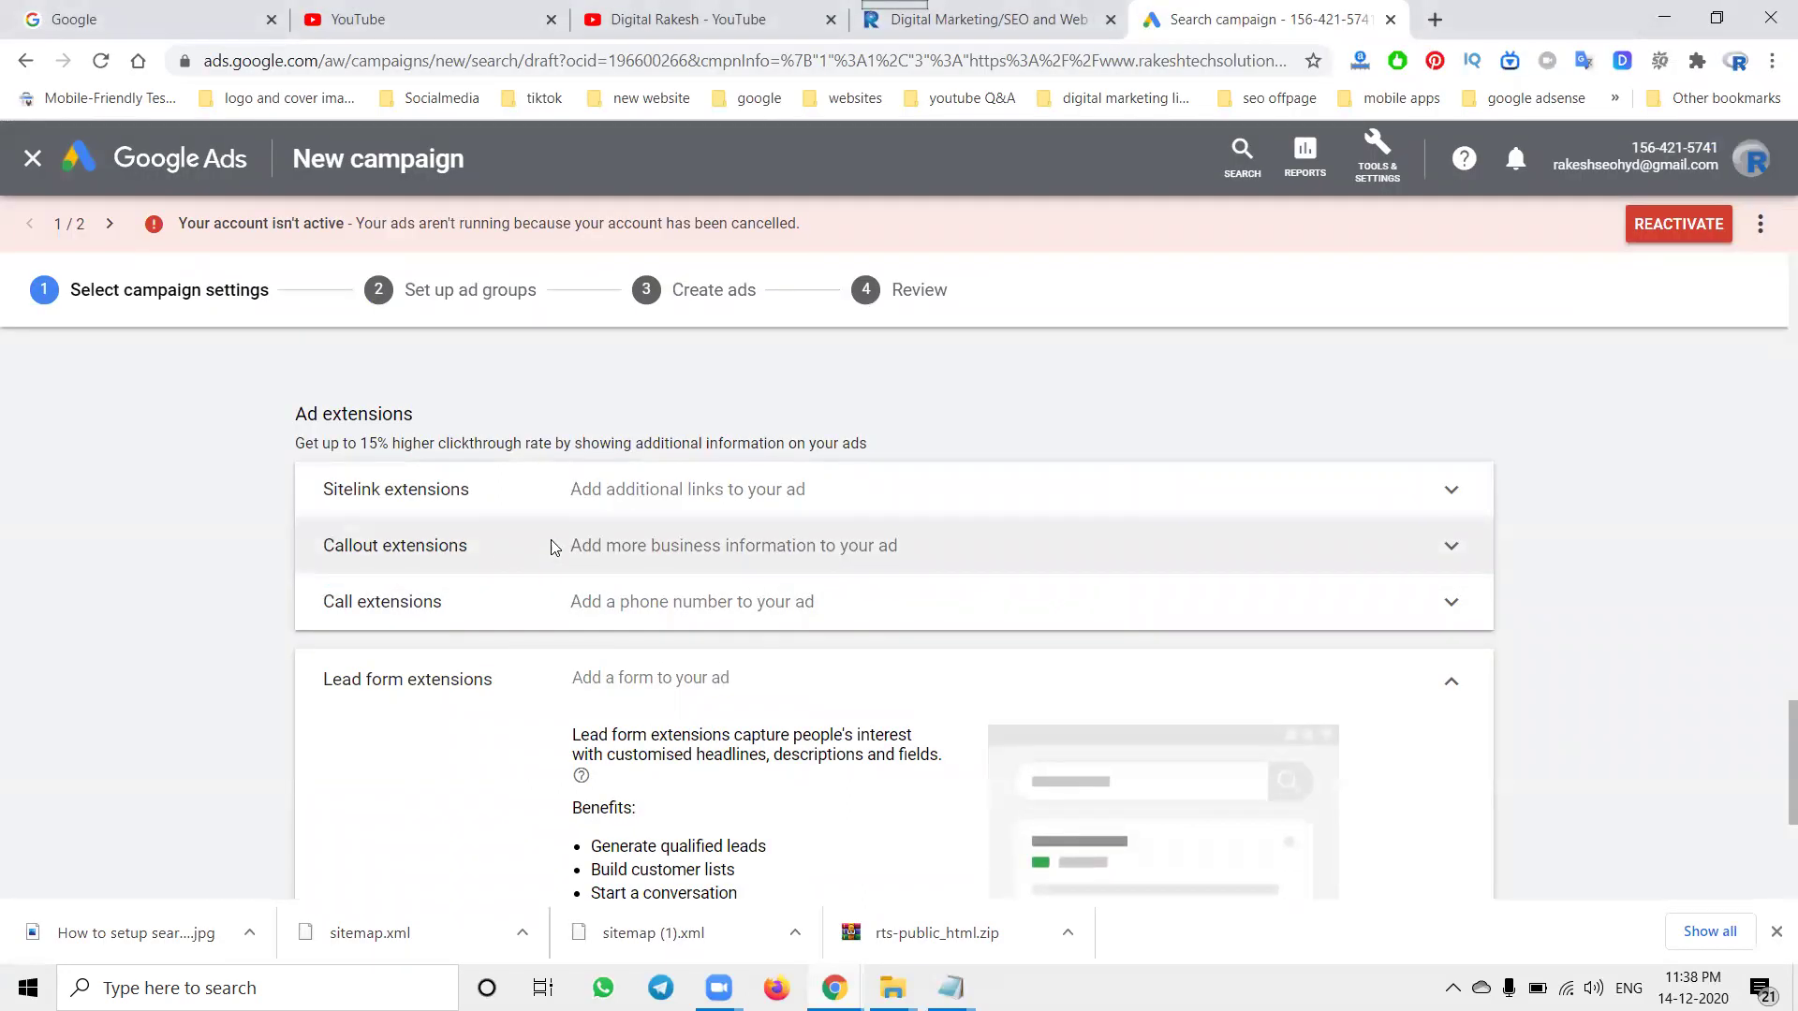
key(alt+Tab)
scroll(559, 562, down, 5)
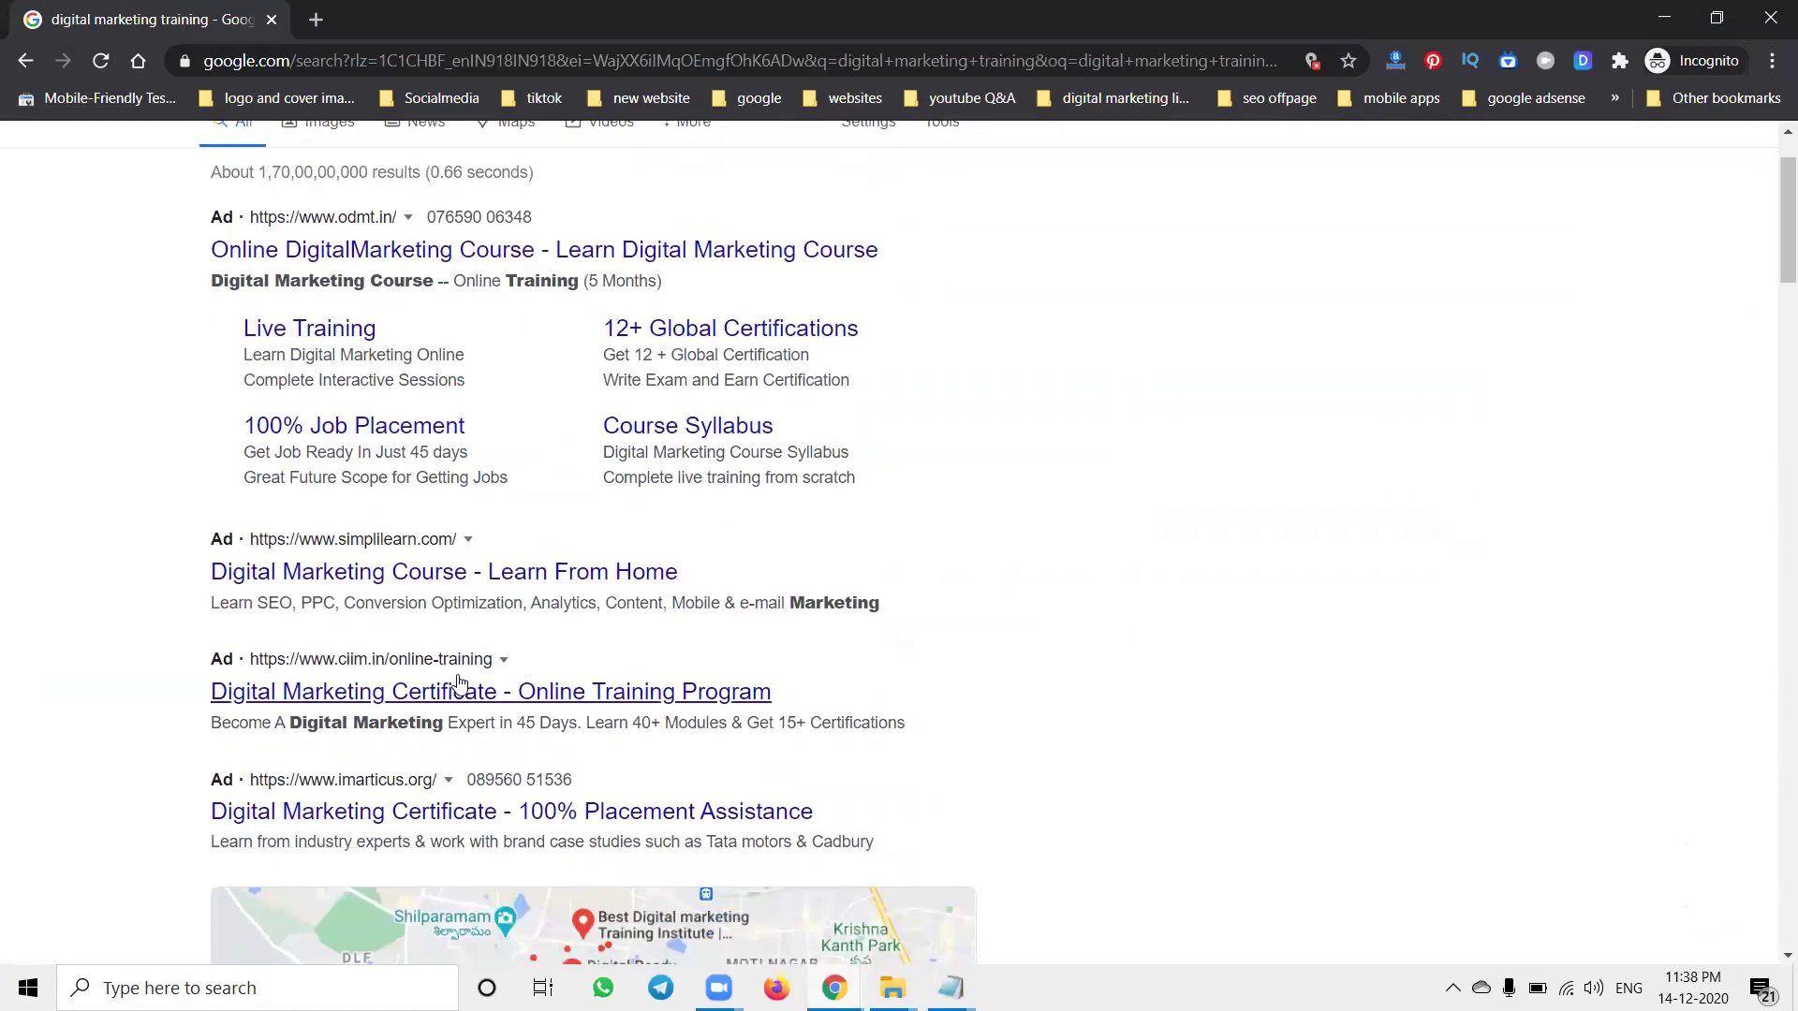
drag(467, 432, 580, 437)
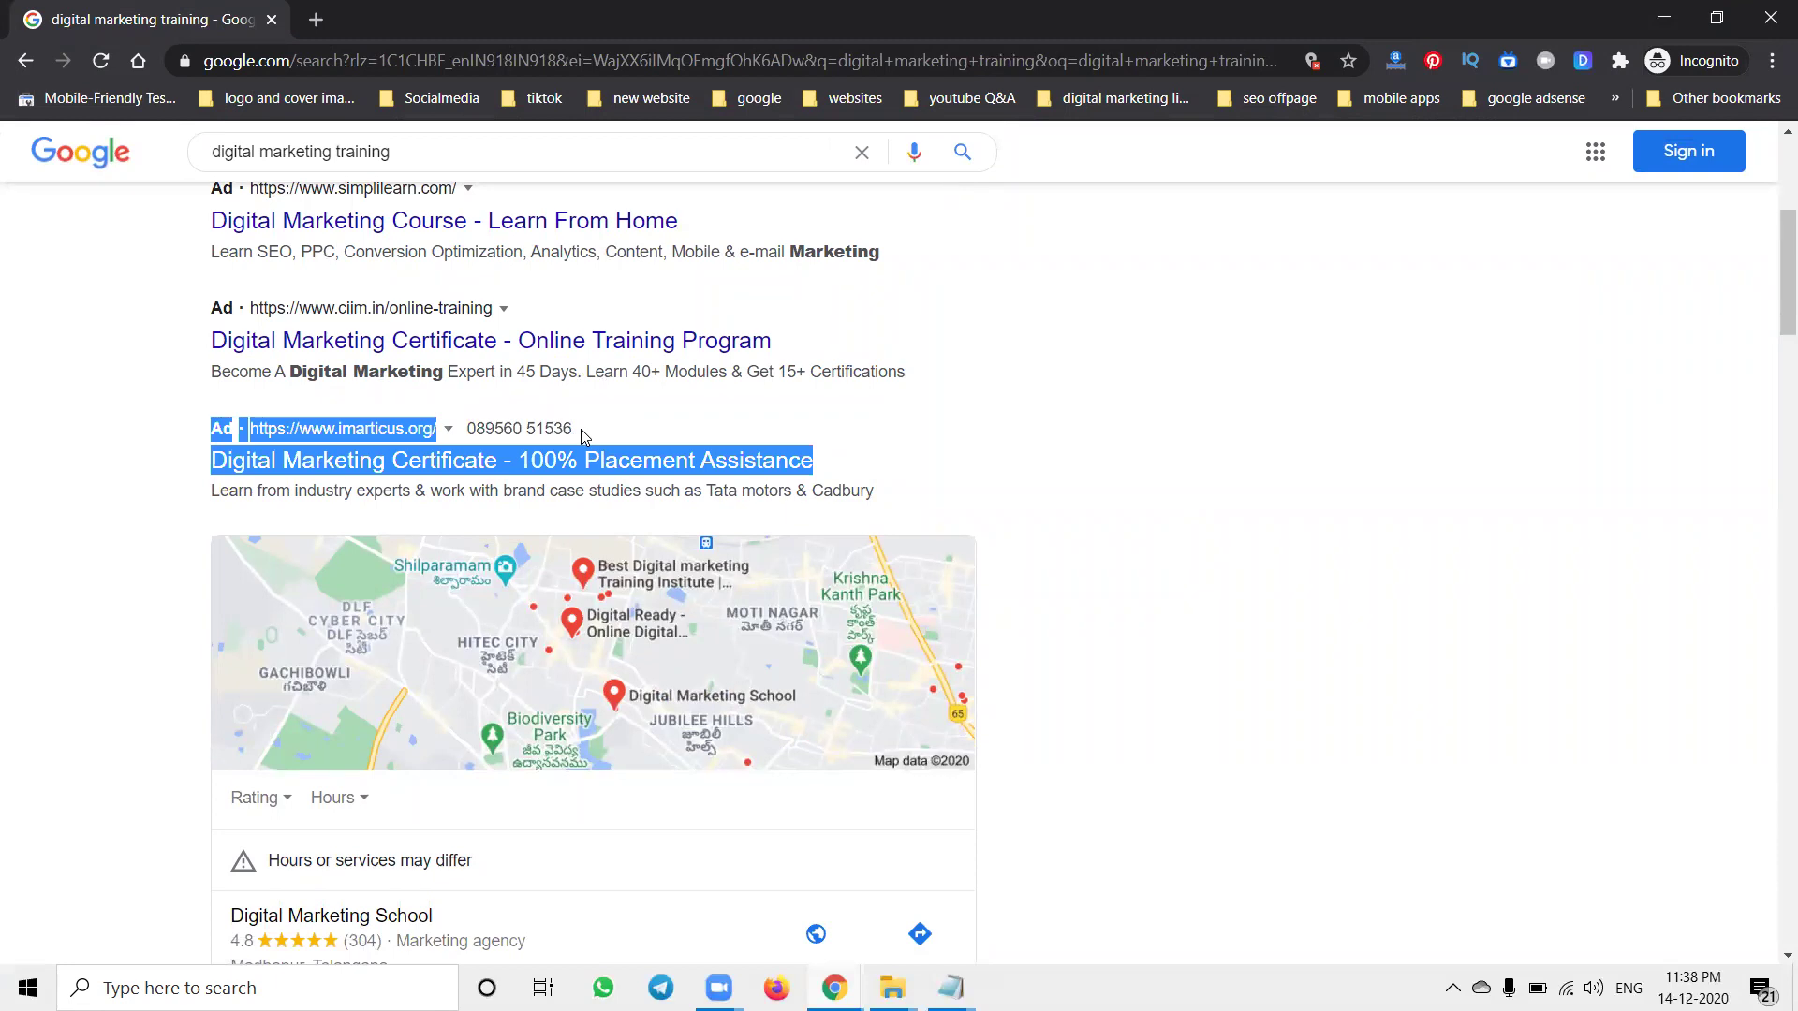
key(alt+Tab)
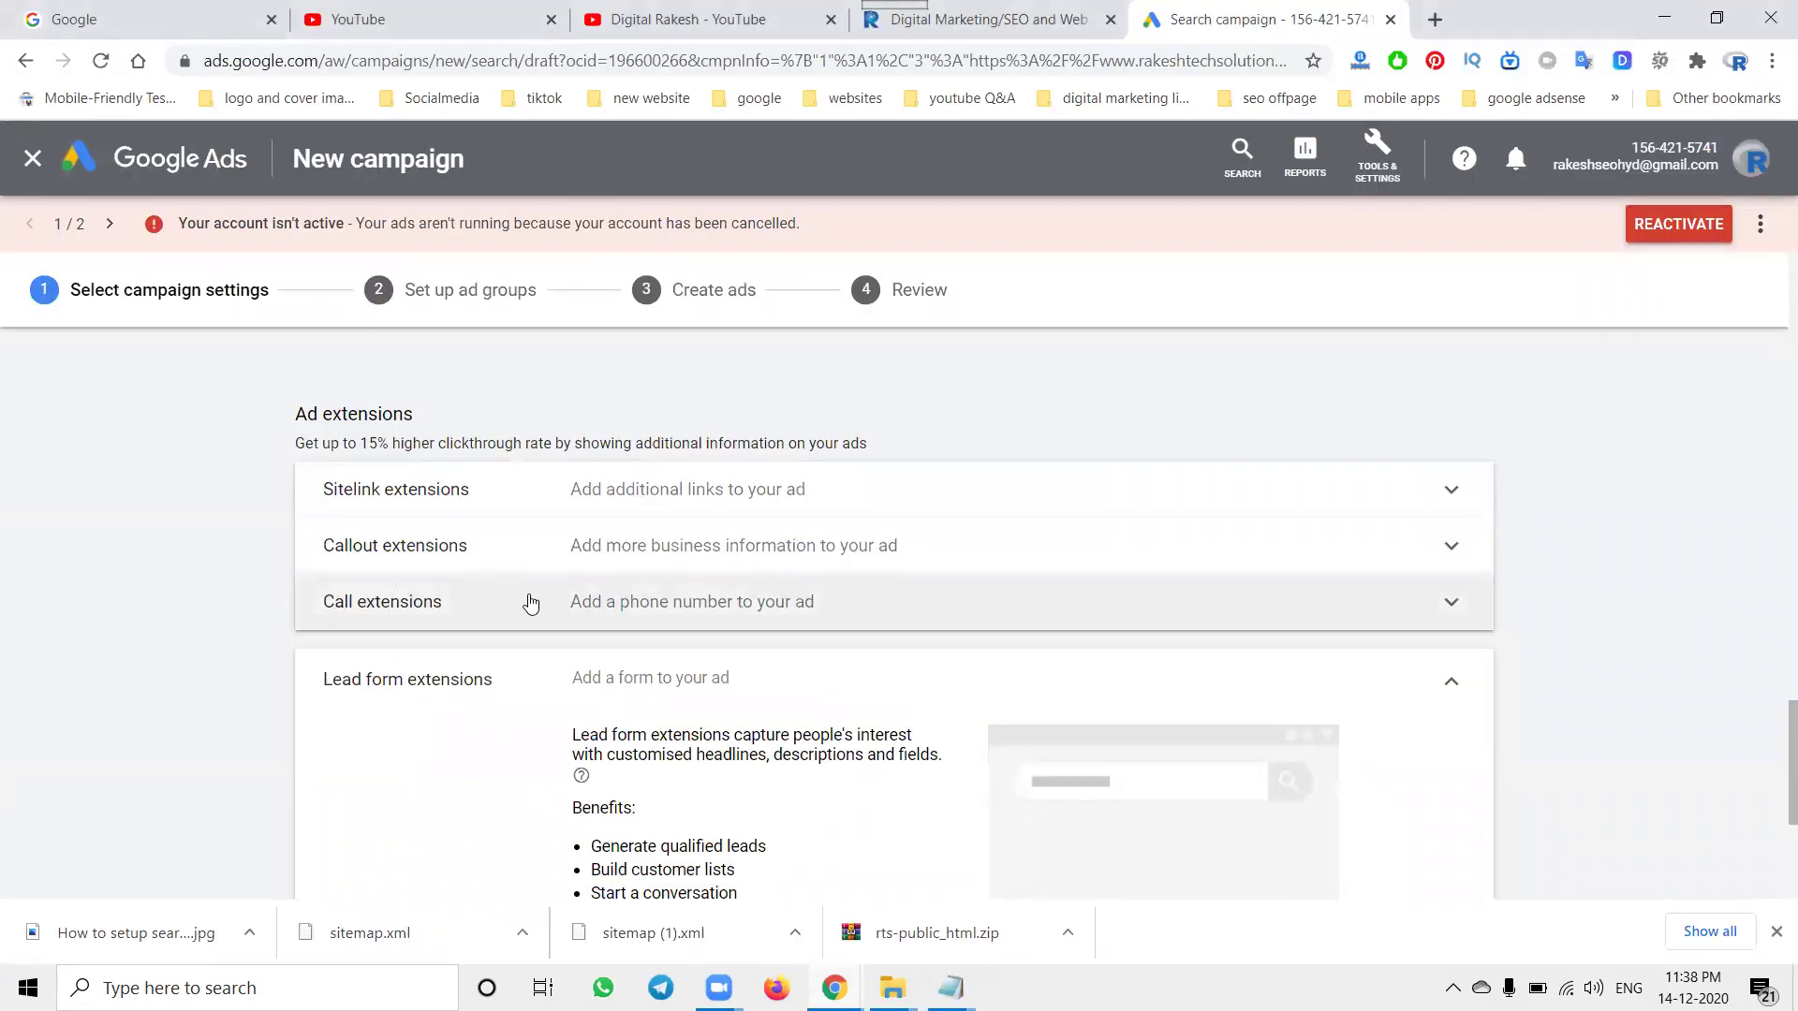
- Start a new lead form extension and set its call-to-action to Contact us
scroll(524, 602, down, 3)
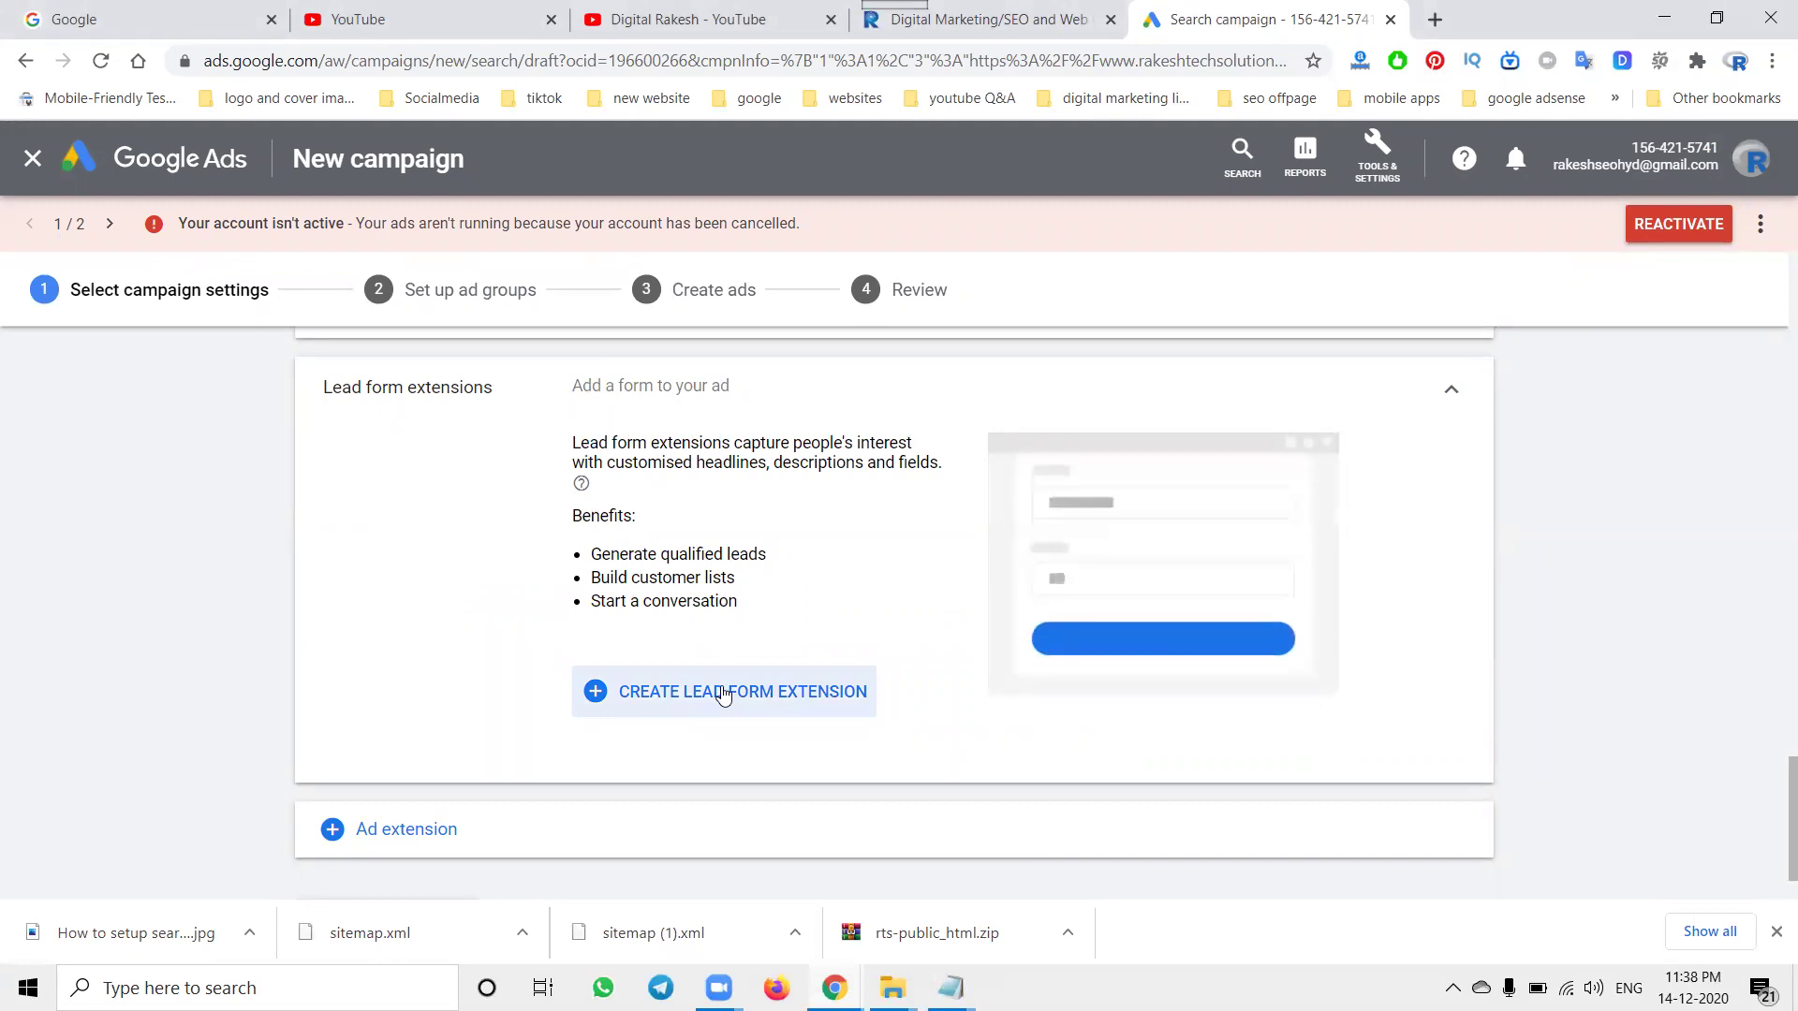
click(723, 693)
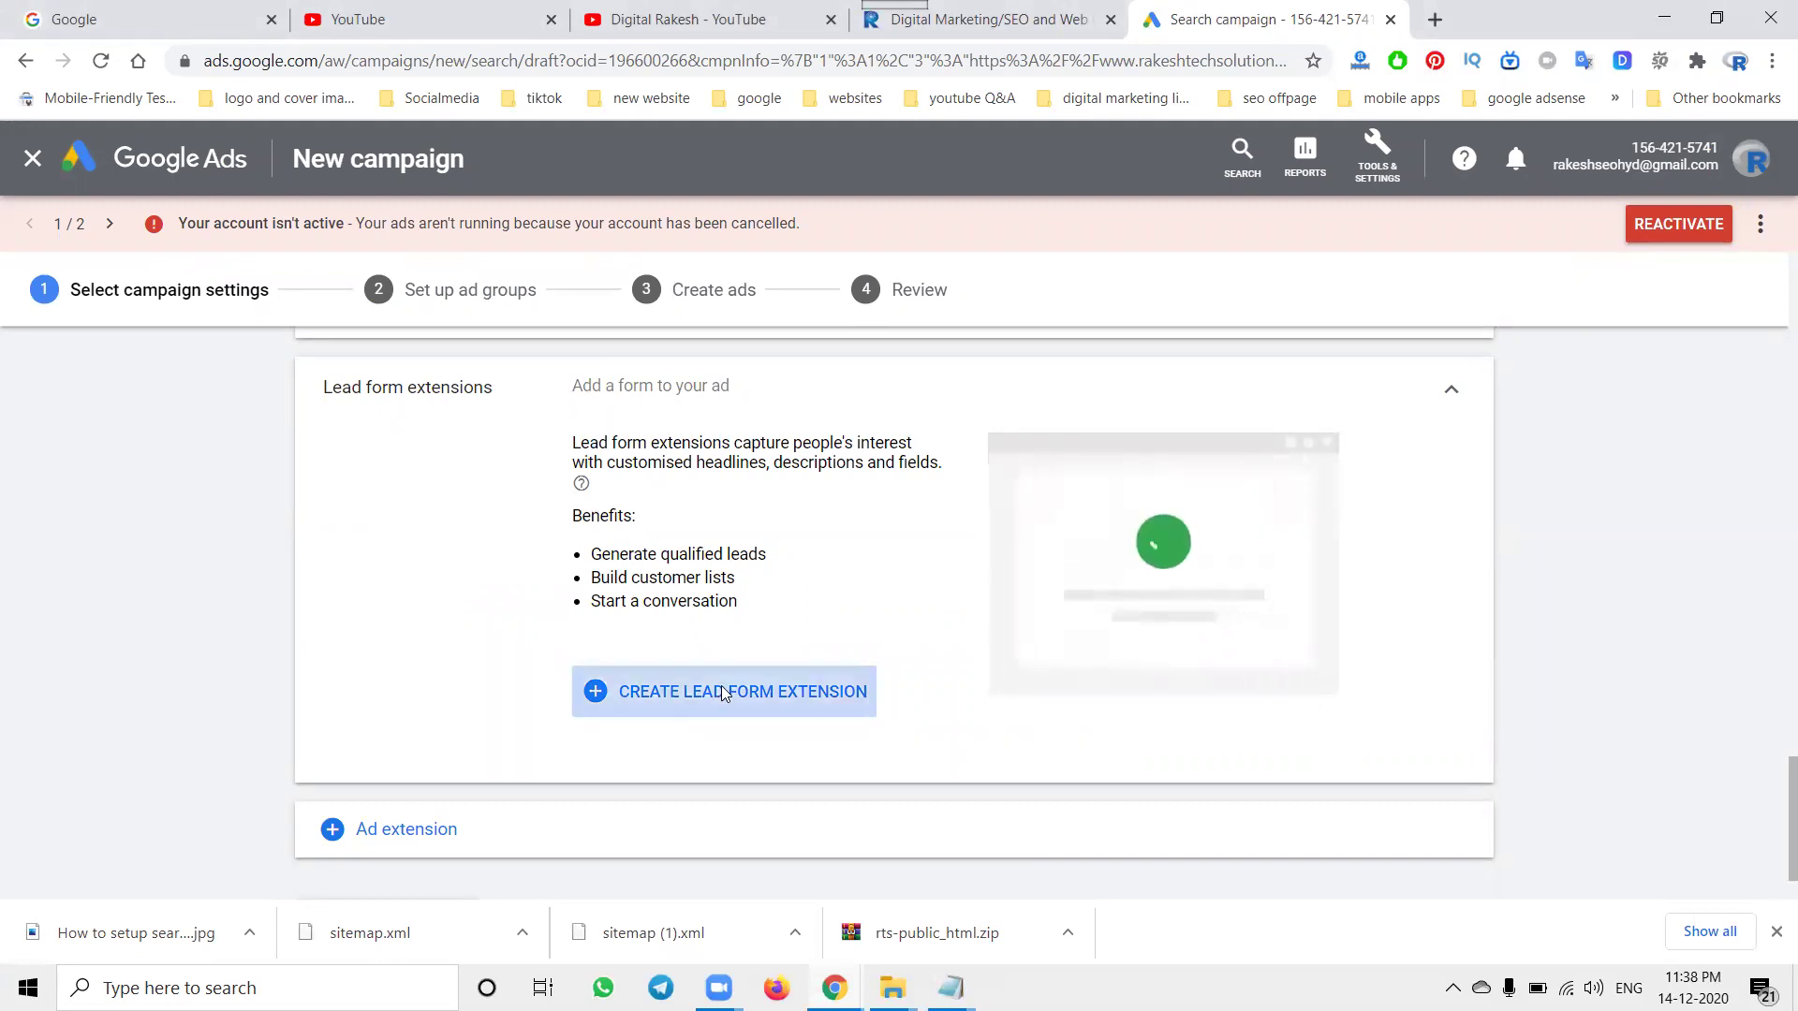
click(1264, 768)
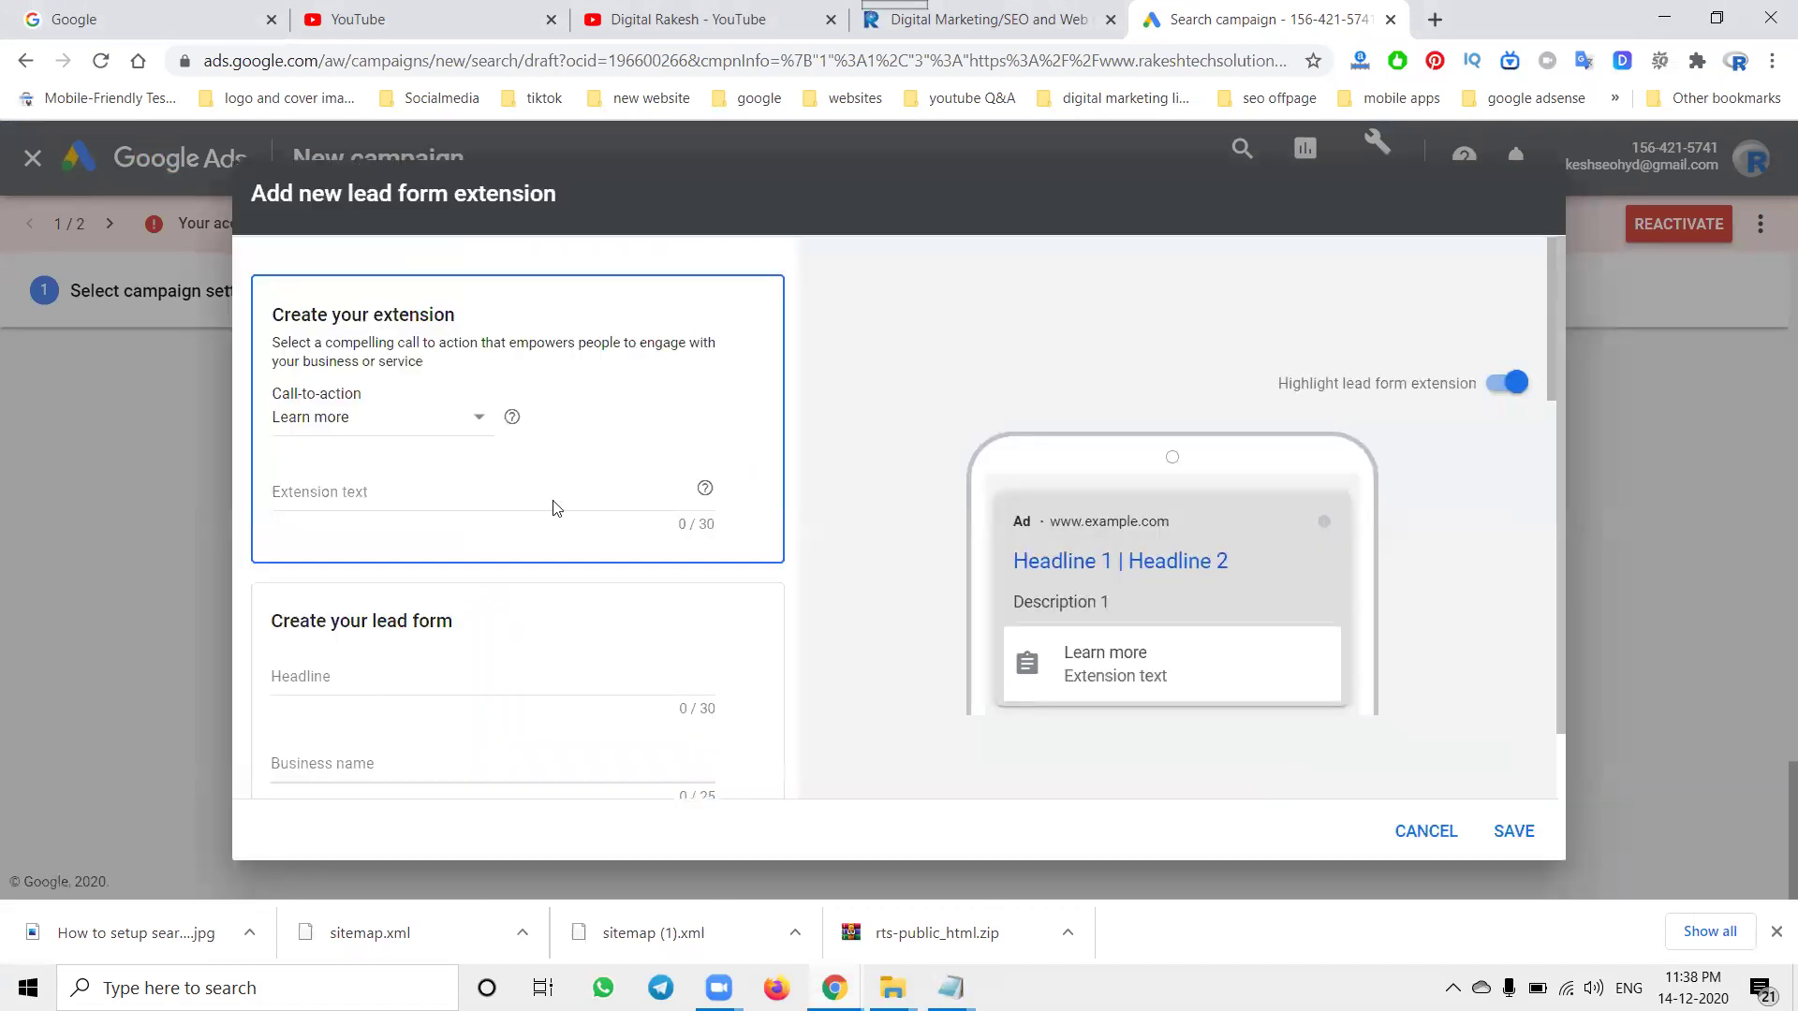
click(341, 423)
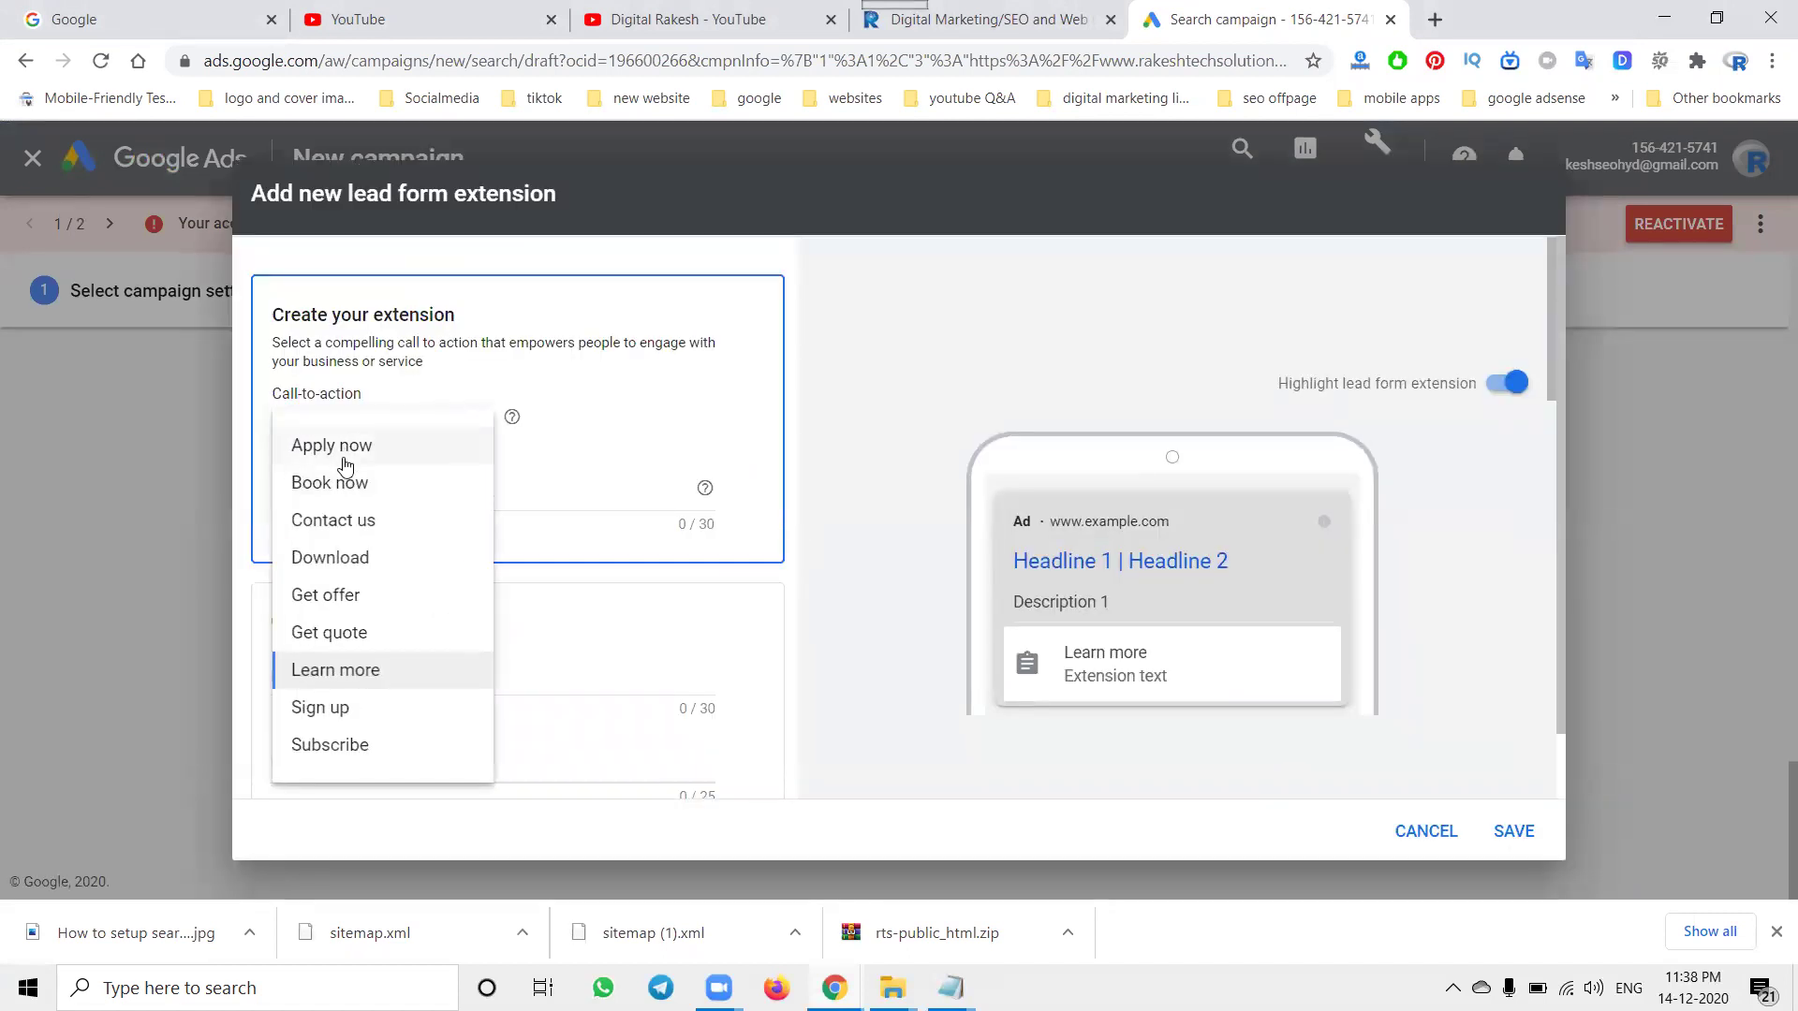
click(349, 524)
- Enter "Equiry Form" as the lead form extension's text
click(350, 498)
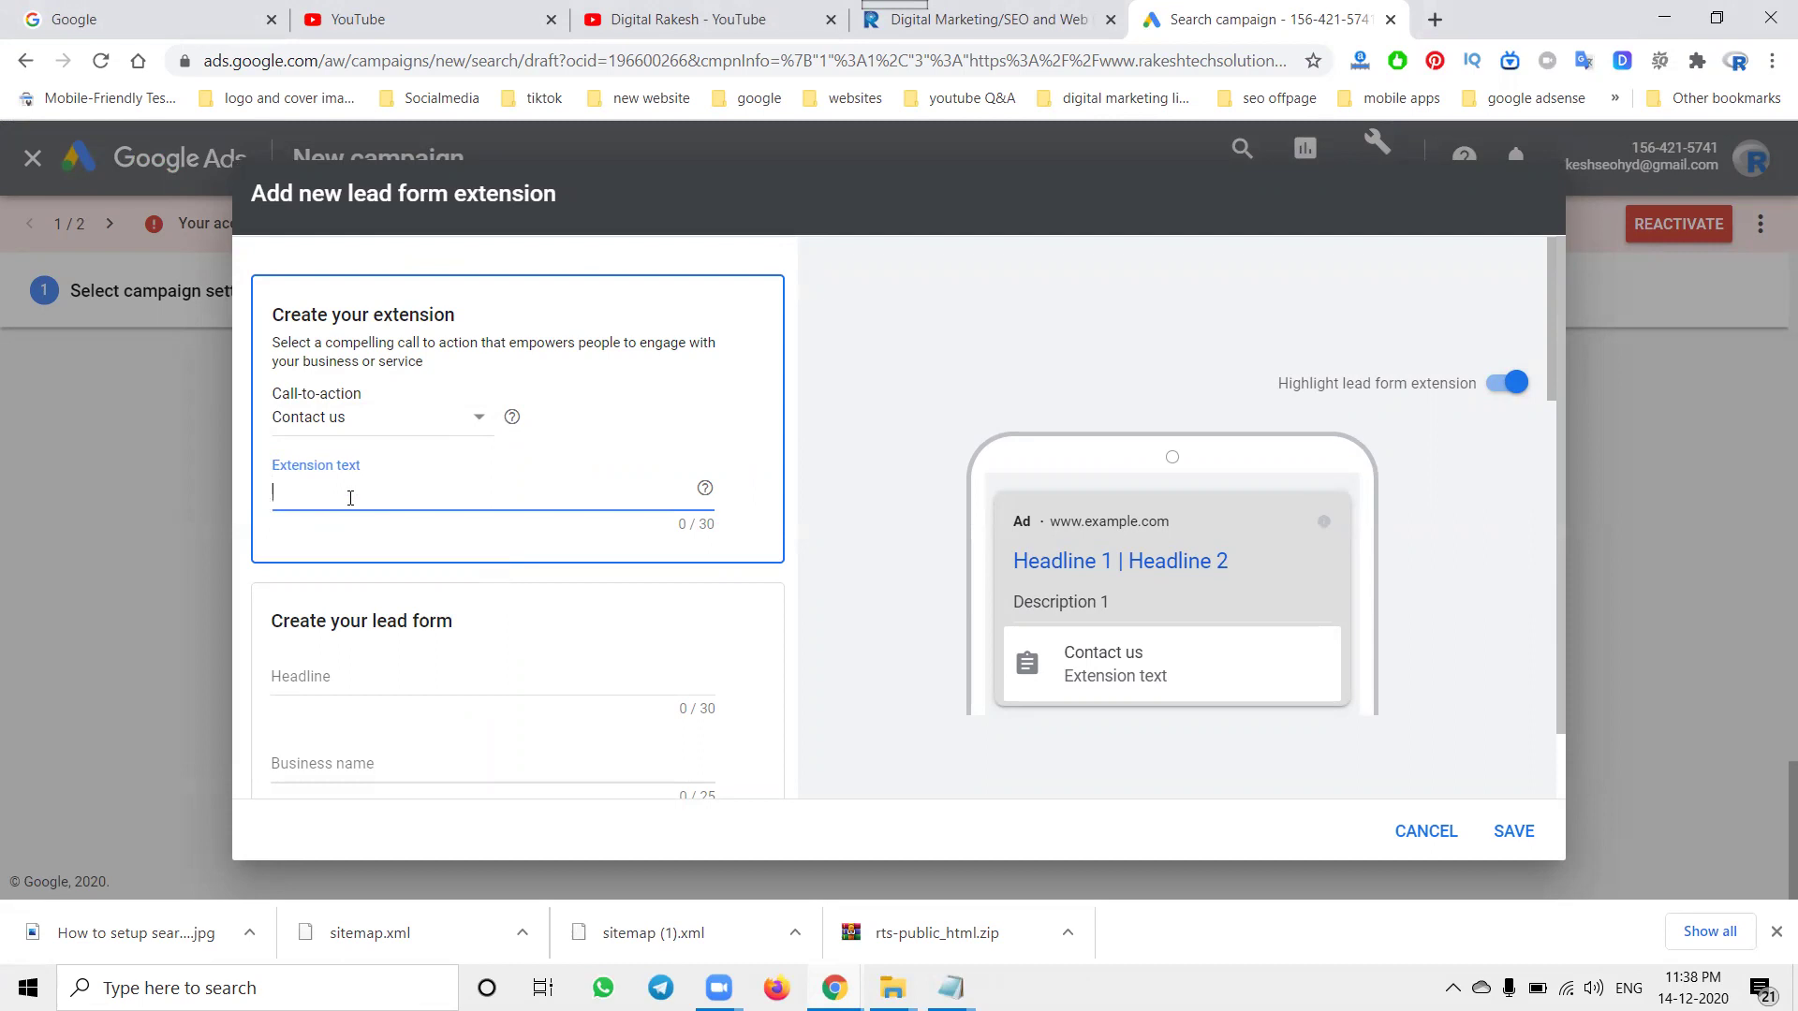
text(Rakesh)
key(BackSpace)
key(BackSpace)
key(BackSpace)
key(BackSpace)
key(BackSpace)
key(BackSpace)
text(Equiry Form)
- Check the extension text's spelling with a Google search and replace the text with "Enquiry Form"
triple_click(315, 497)
key(ctrl+c)
click(140, 19)
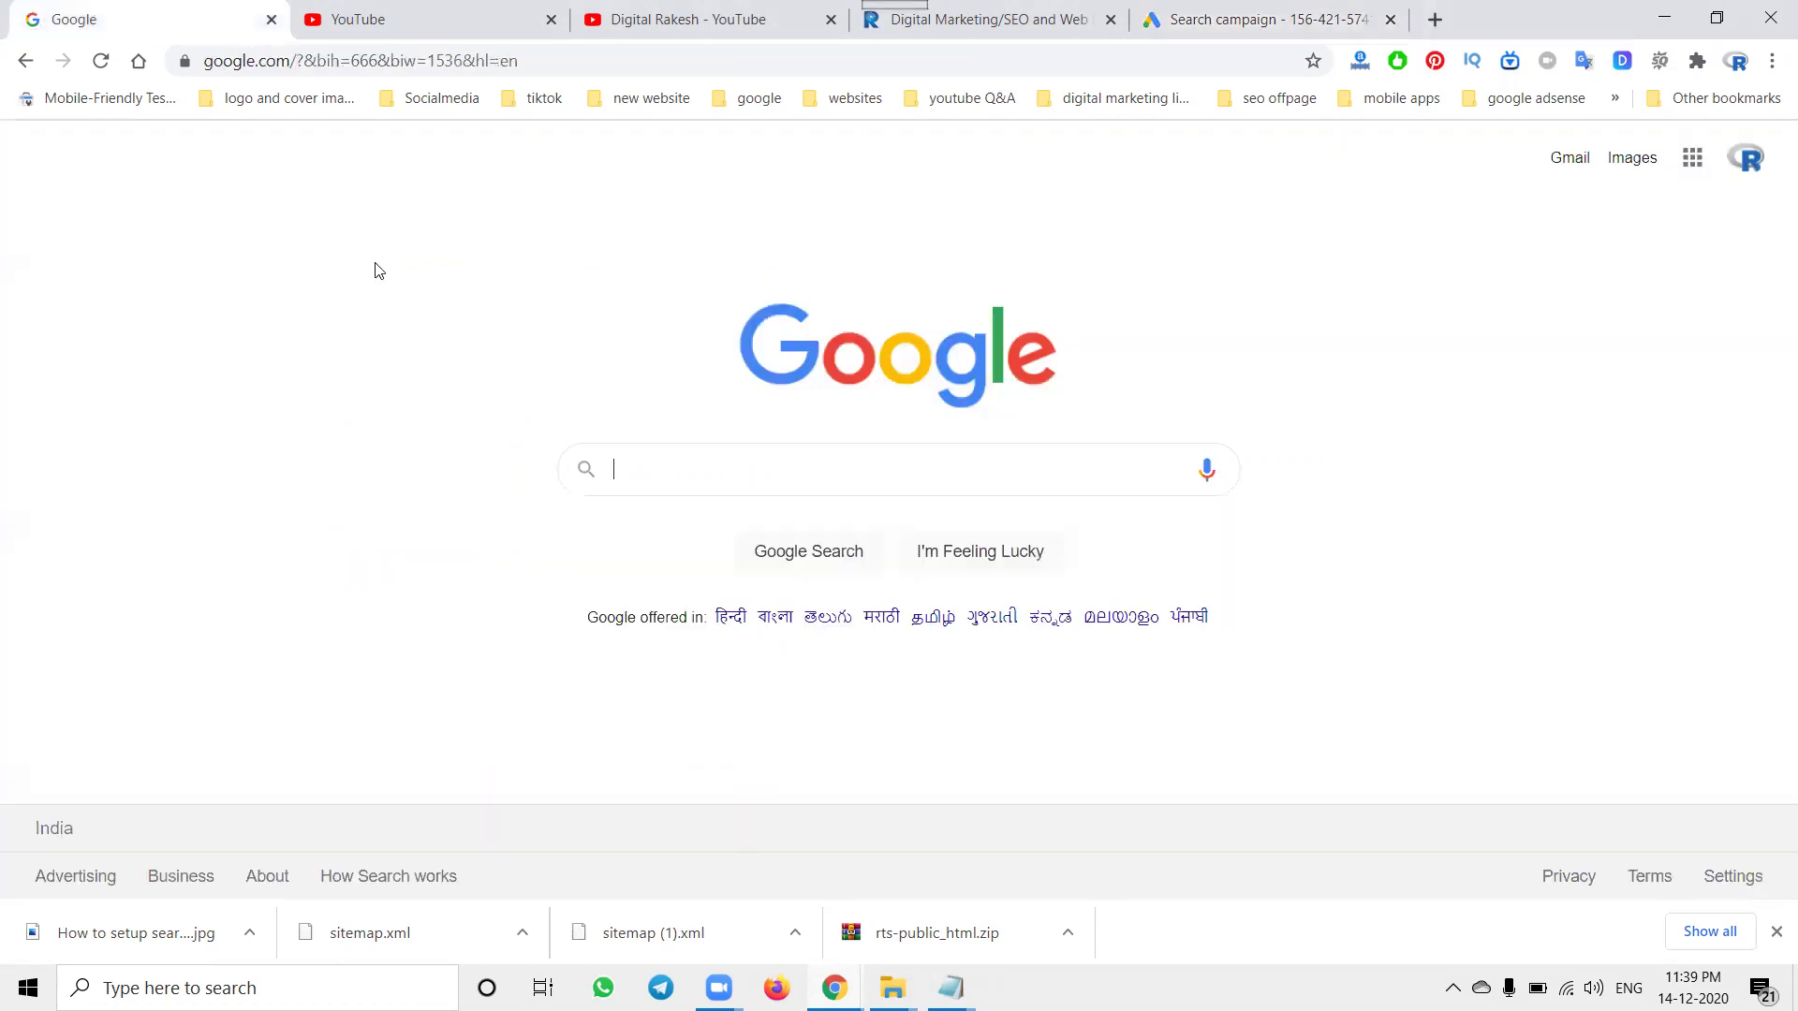
key(ctrl+v)
key(Return)
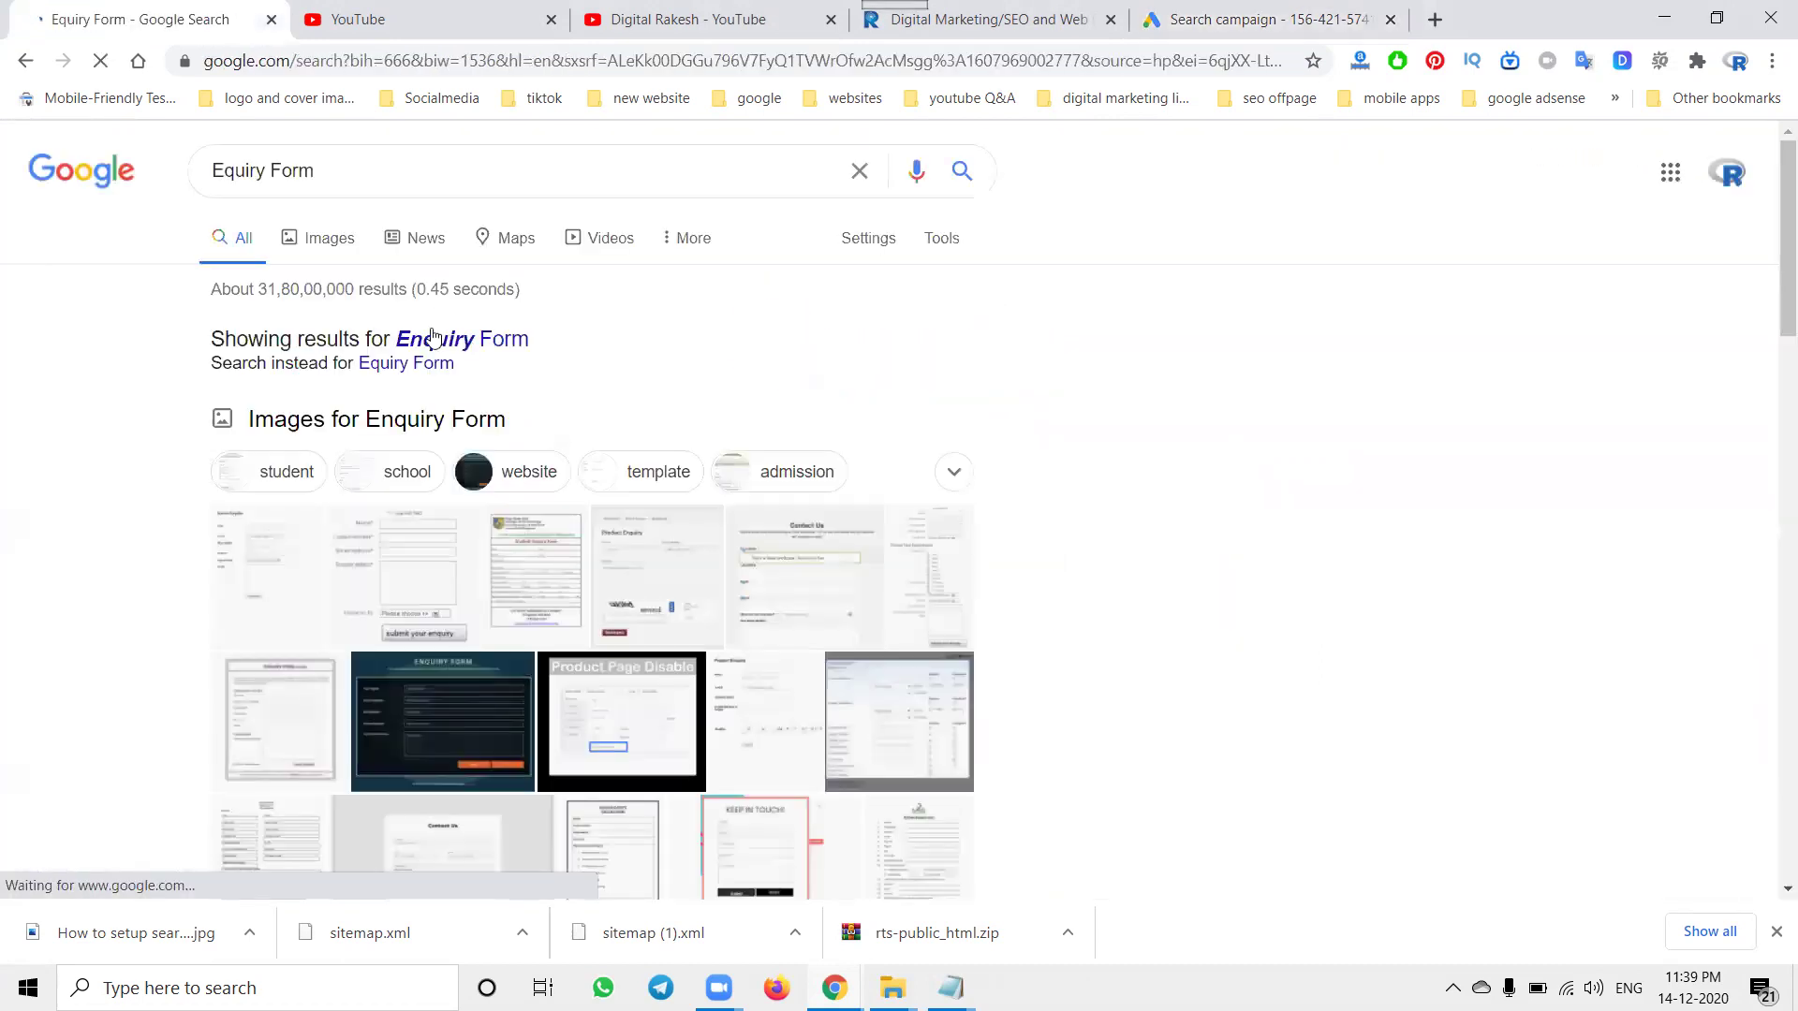
triple_click(363, 178)
key(ctrl+c)
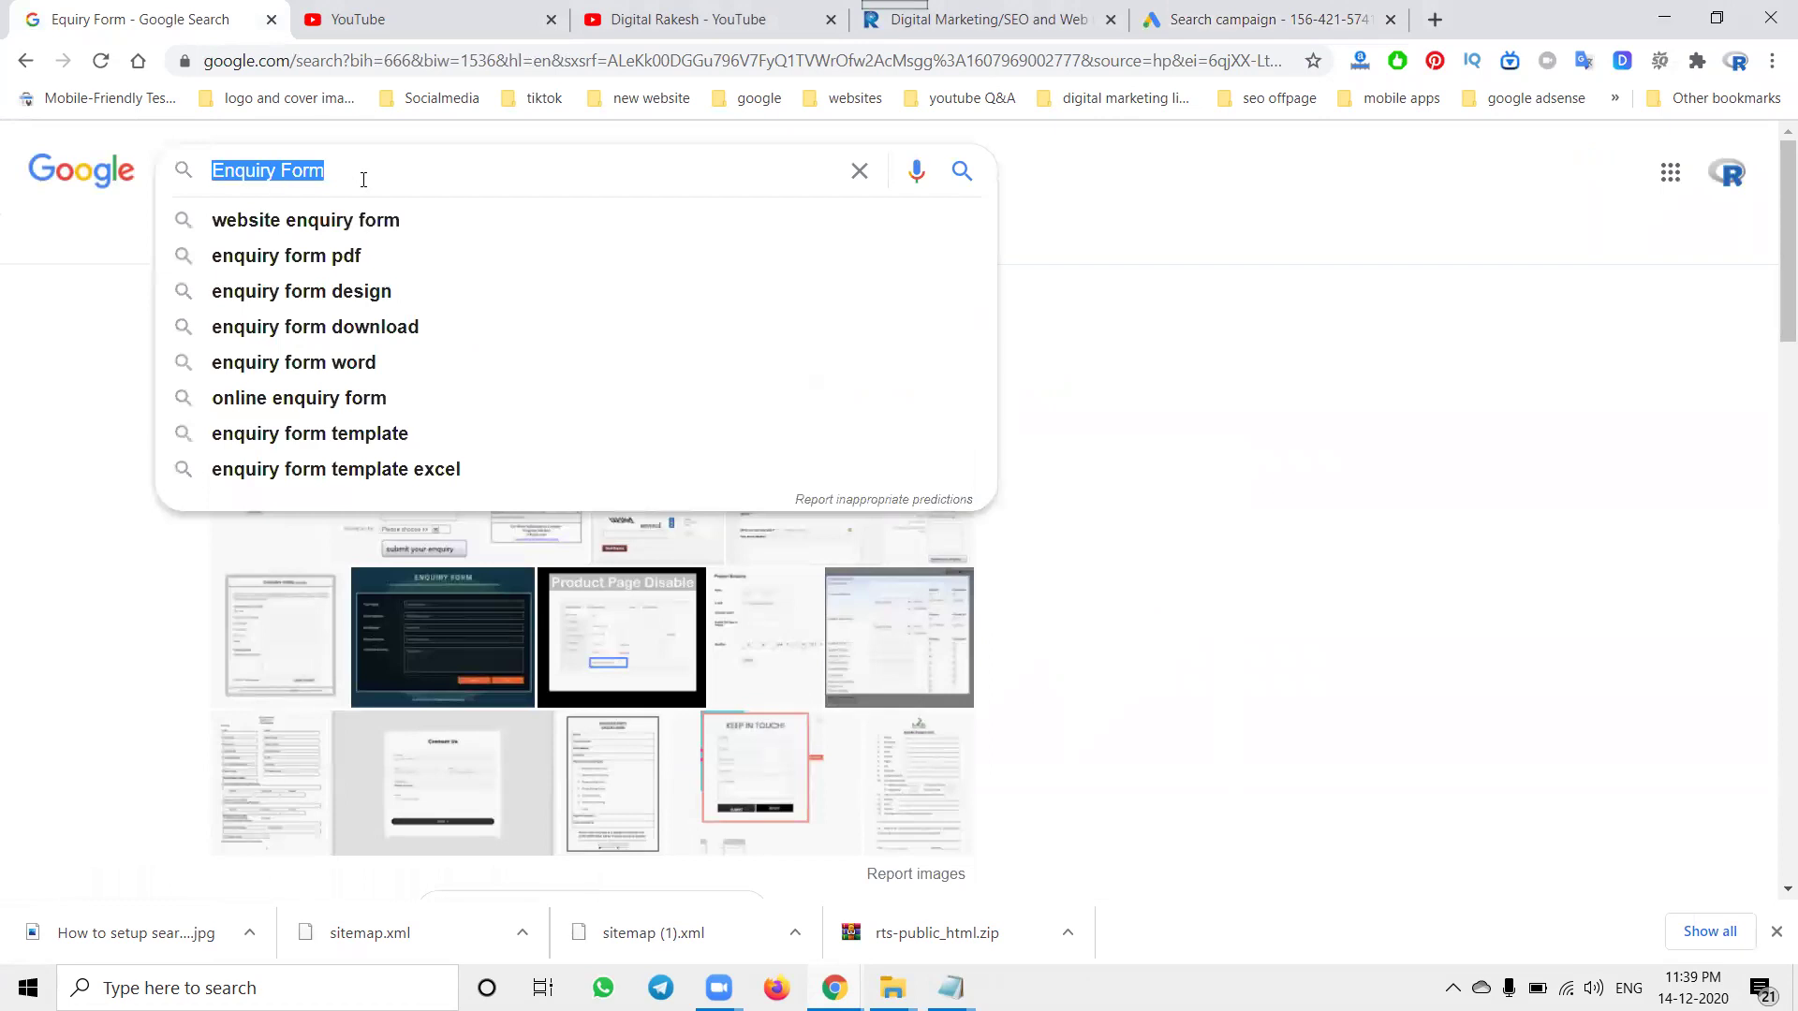
click(70, 210)
click(86, 173)
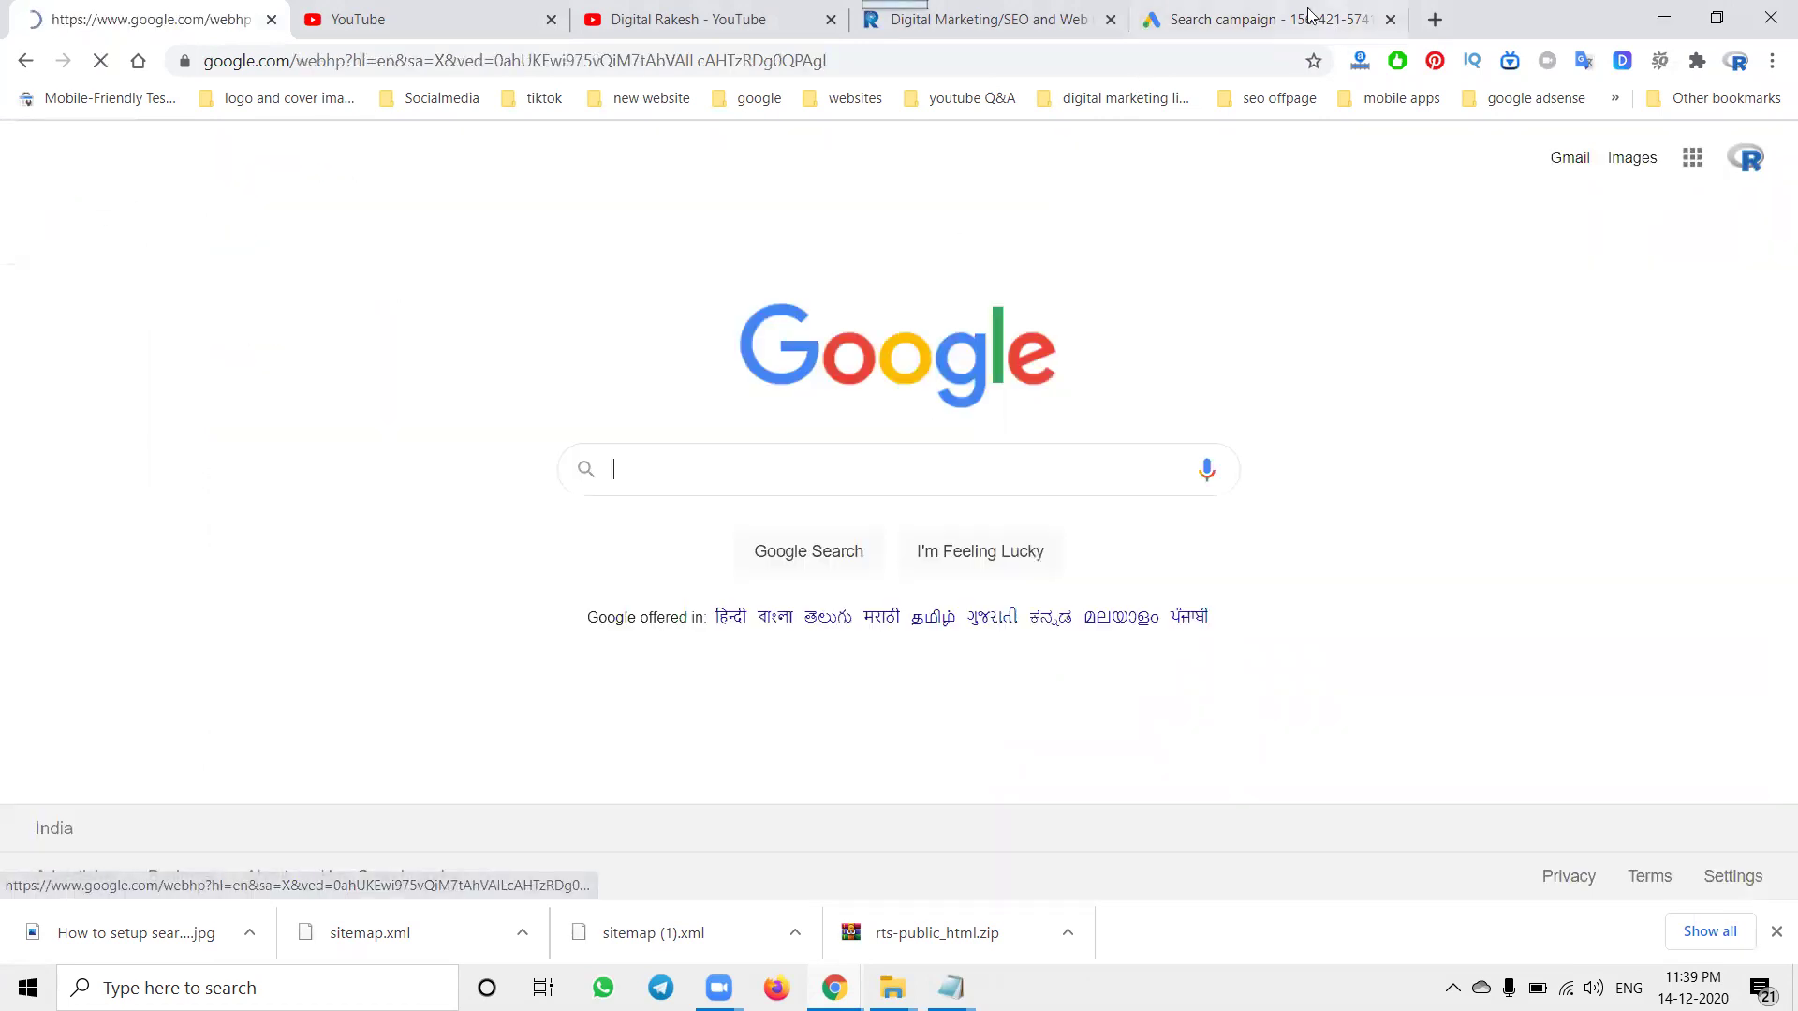
click(1307, 16)
key(ctrl+v)
click(188, 545)
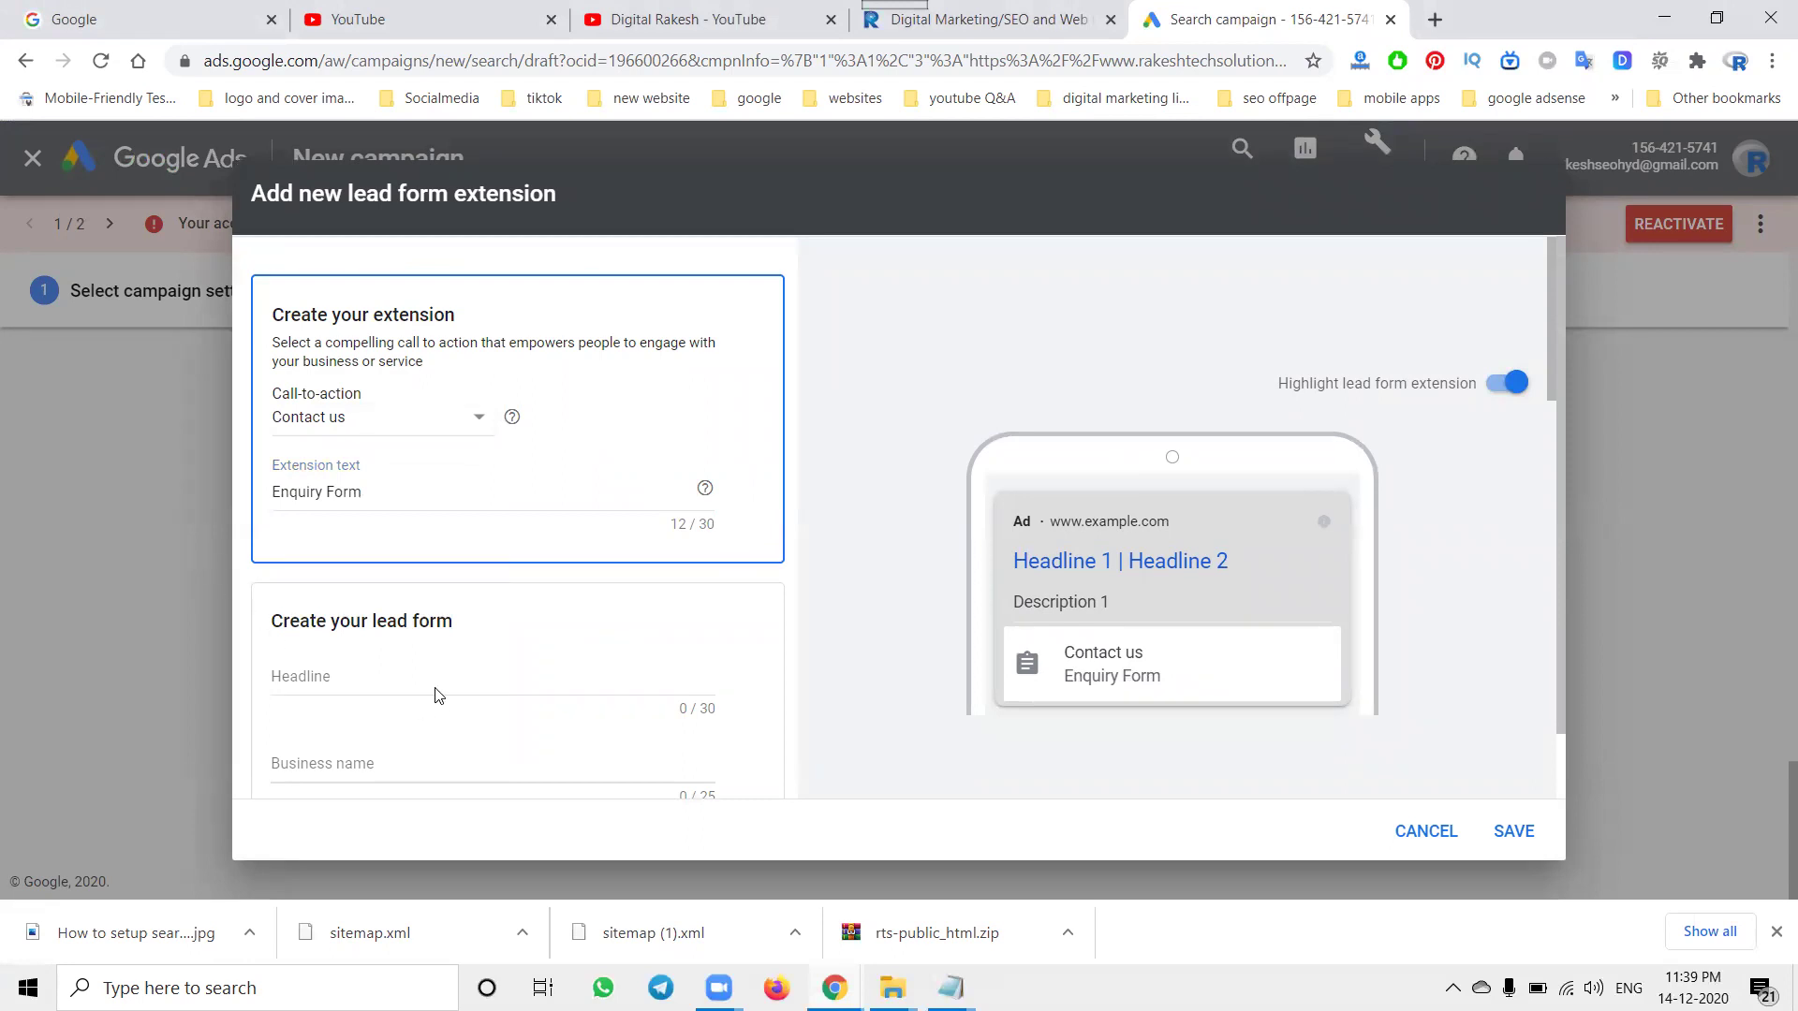
- Set the business name of the lead form to Rakesh Tech Solutions
scroll(421, 674, down, 2)
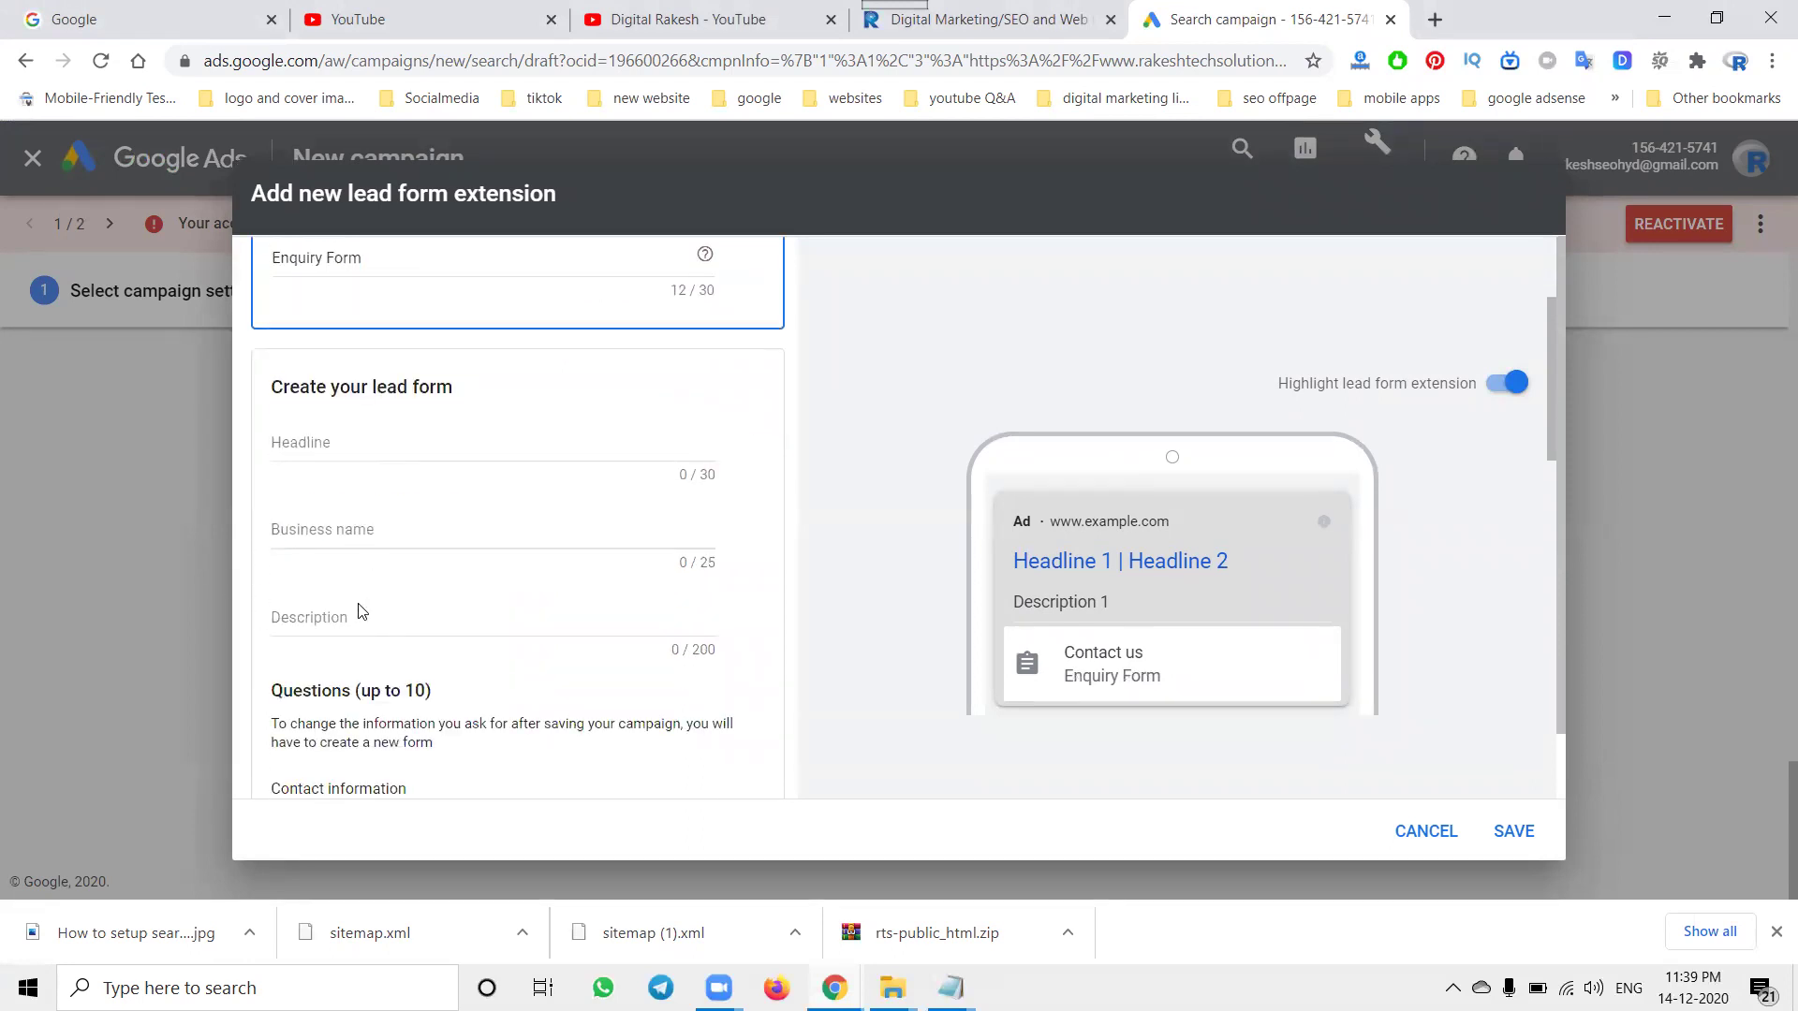
scroll(485, 569, down, 1)
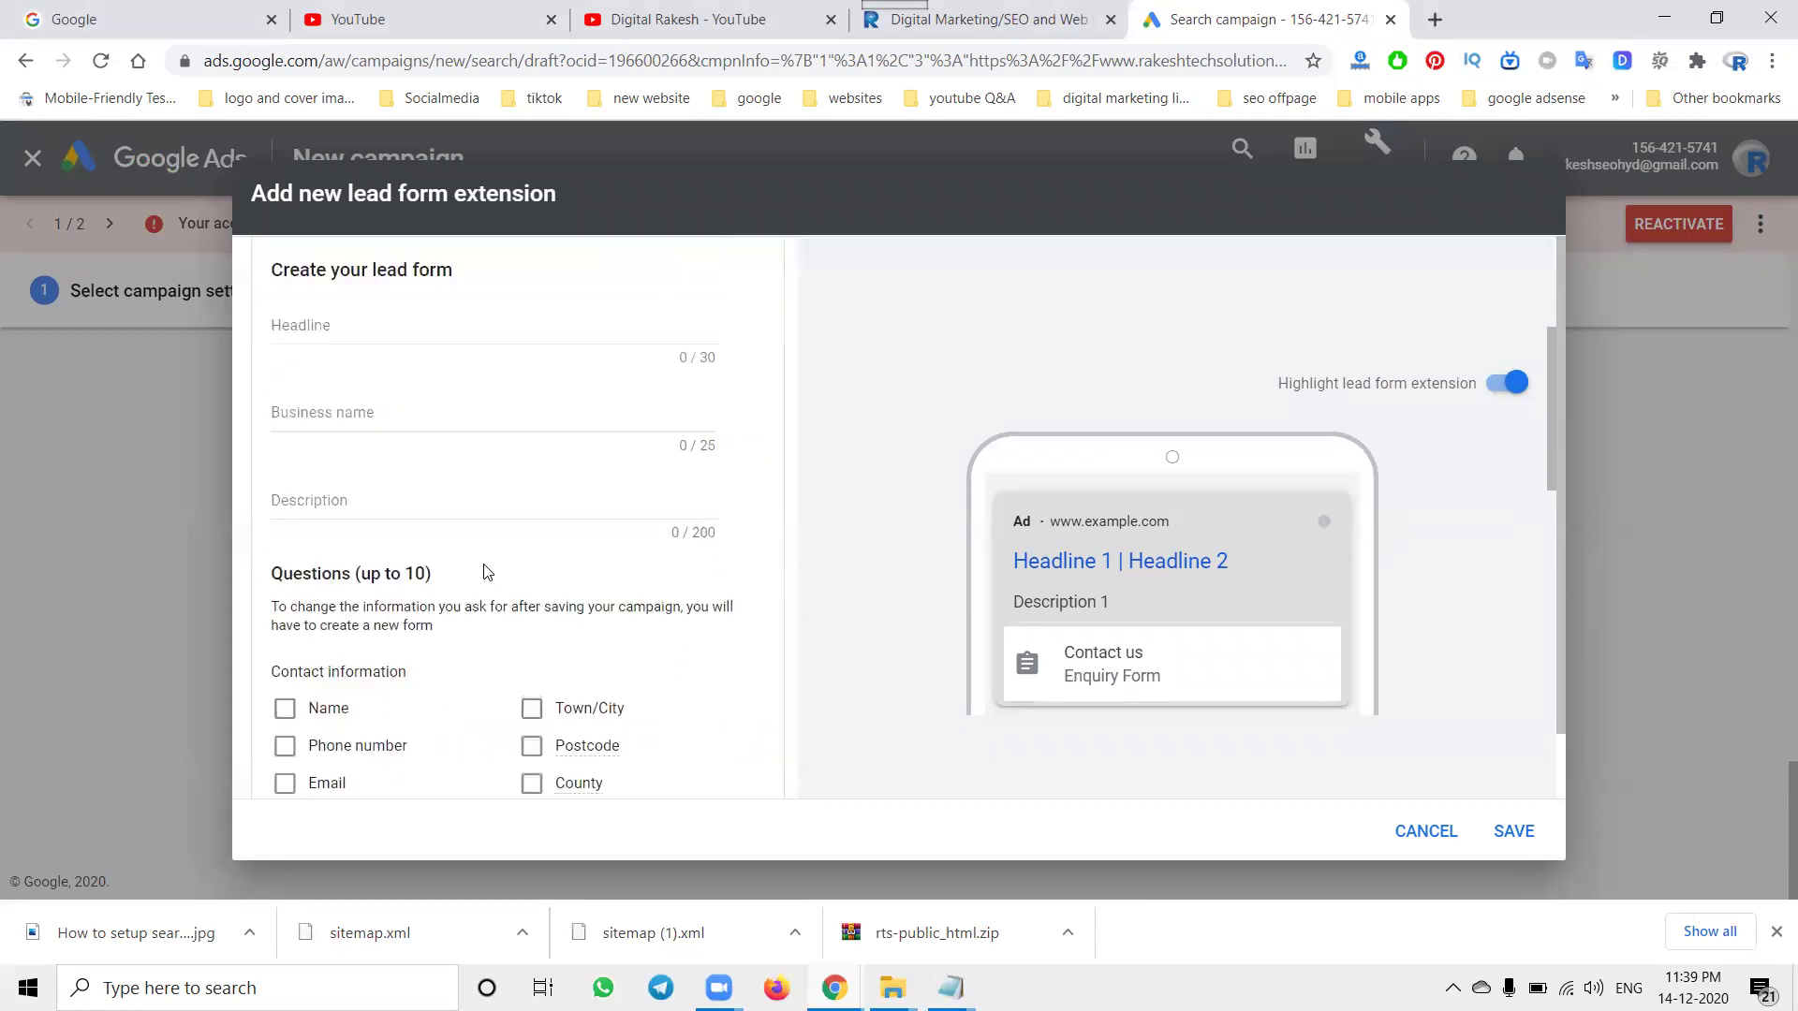
scroll(484, 569, down, 2)
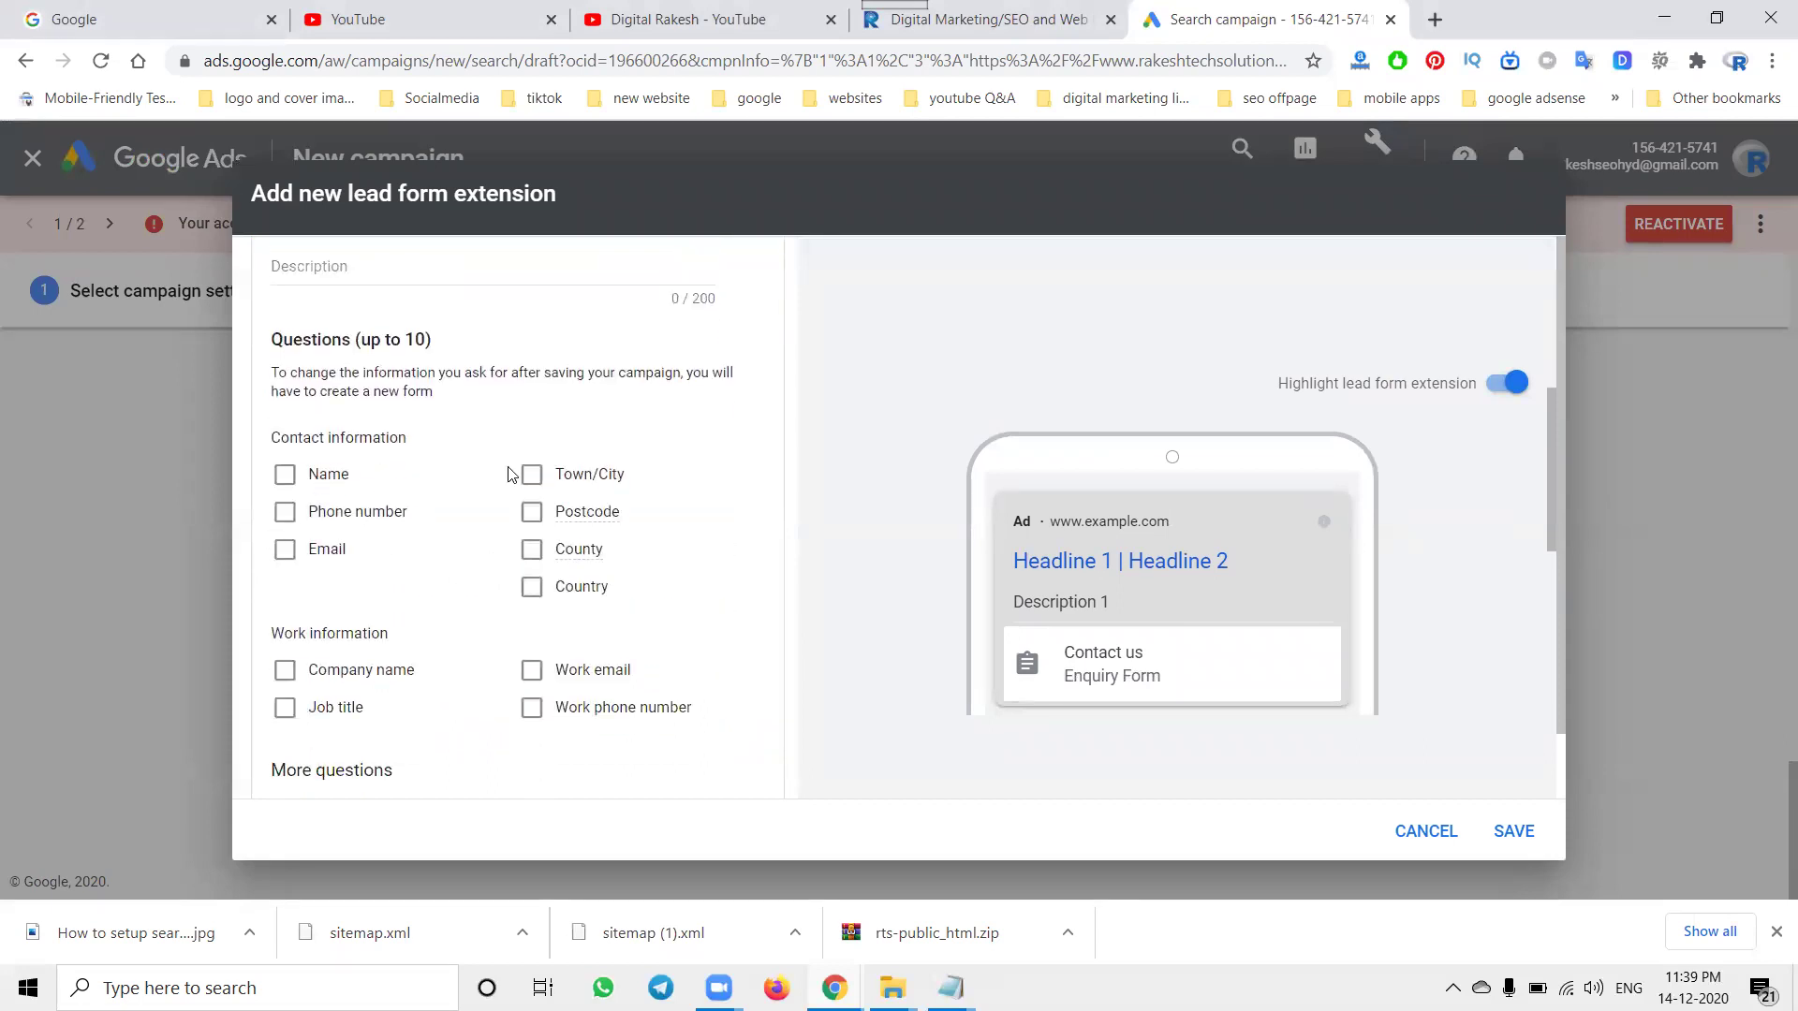
scroll(388, 555, up, 3)
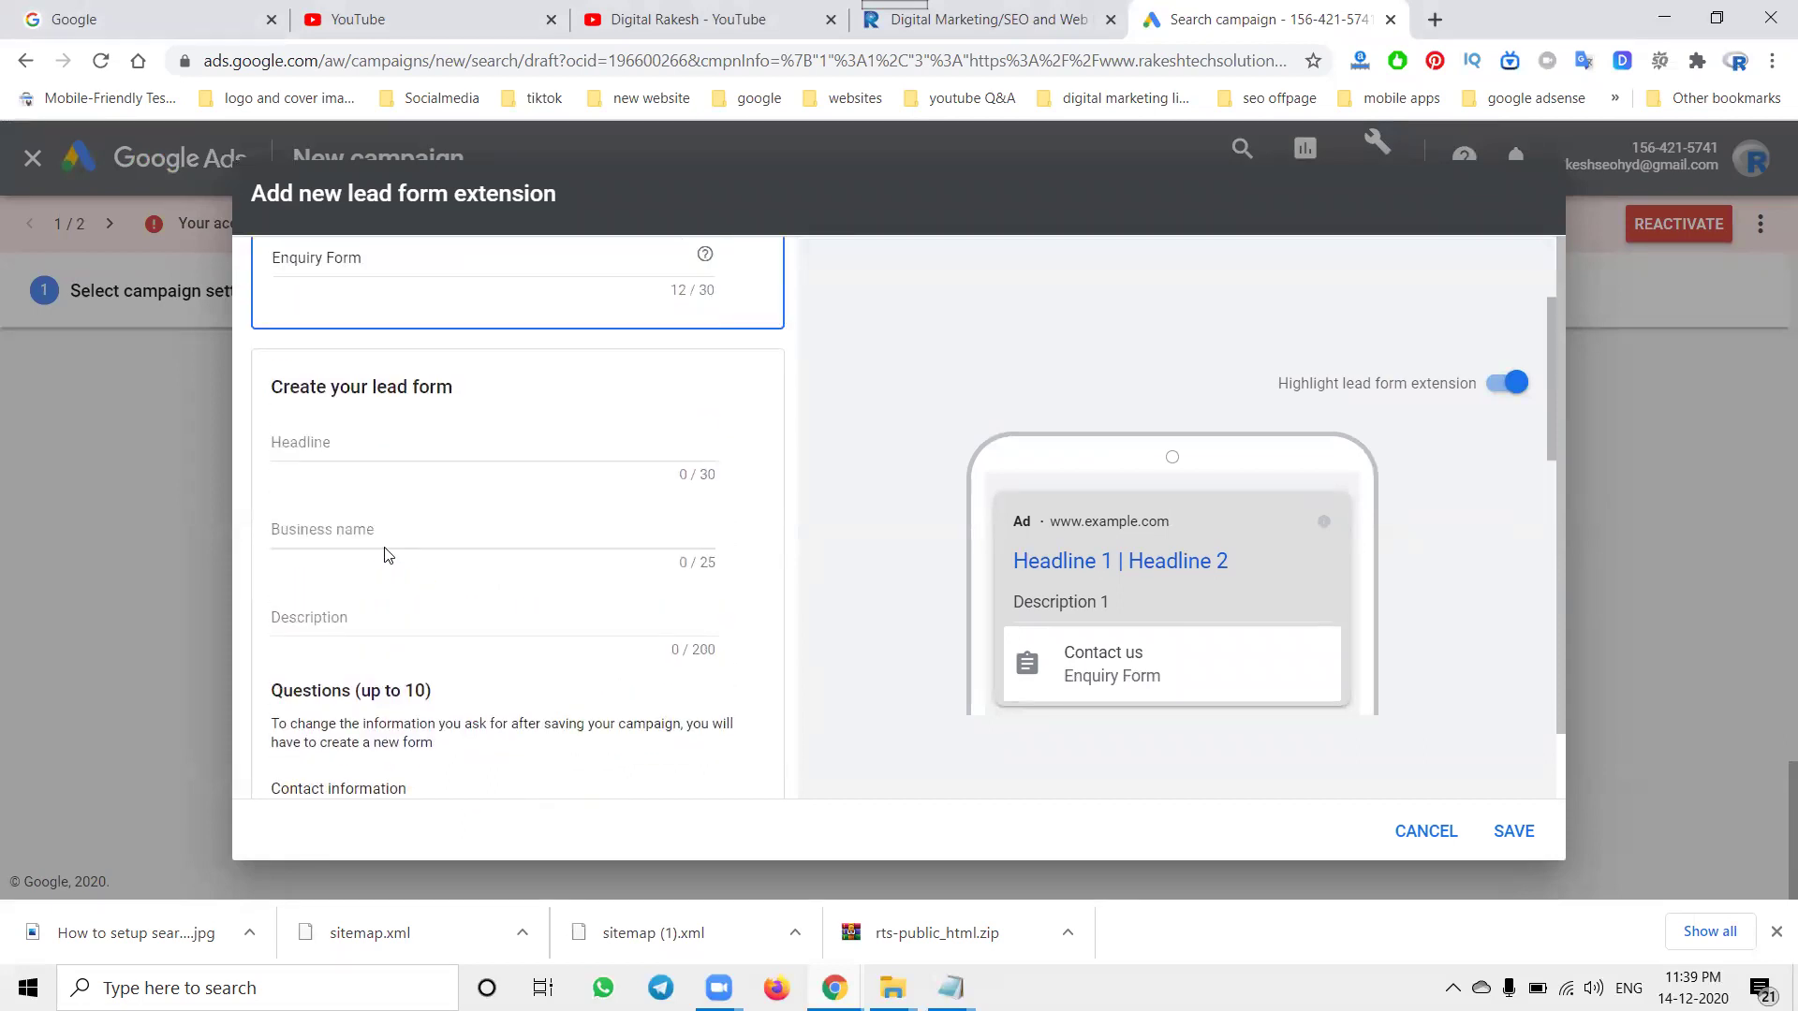
click(341, 521)
text(Rakes)
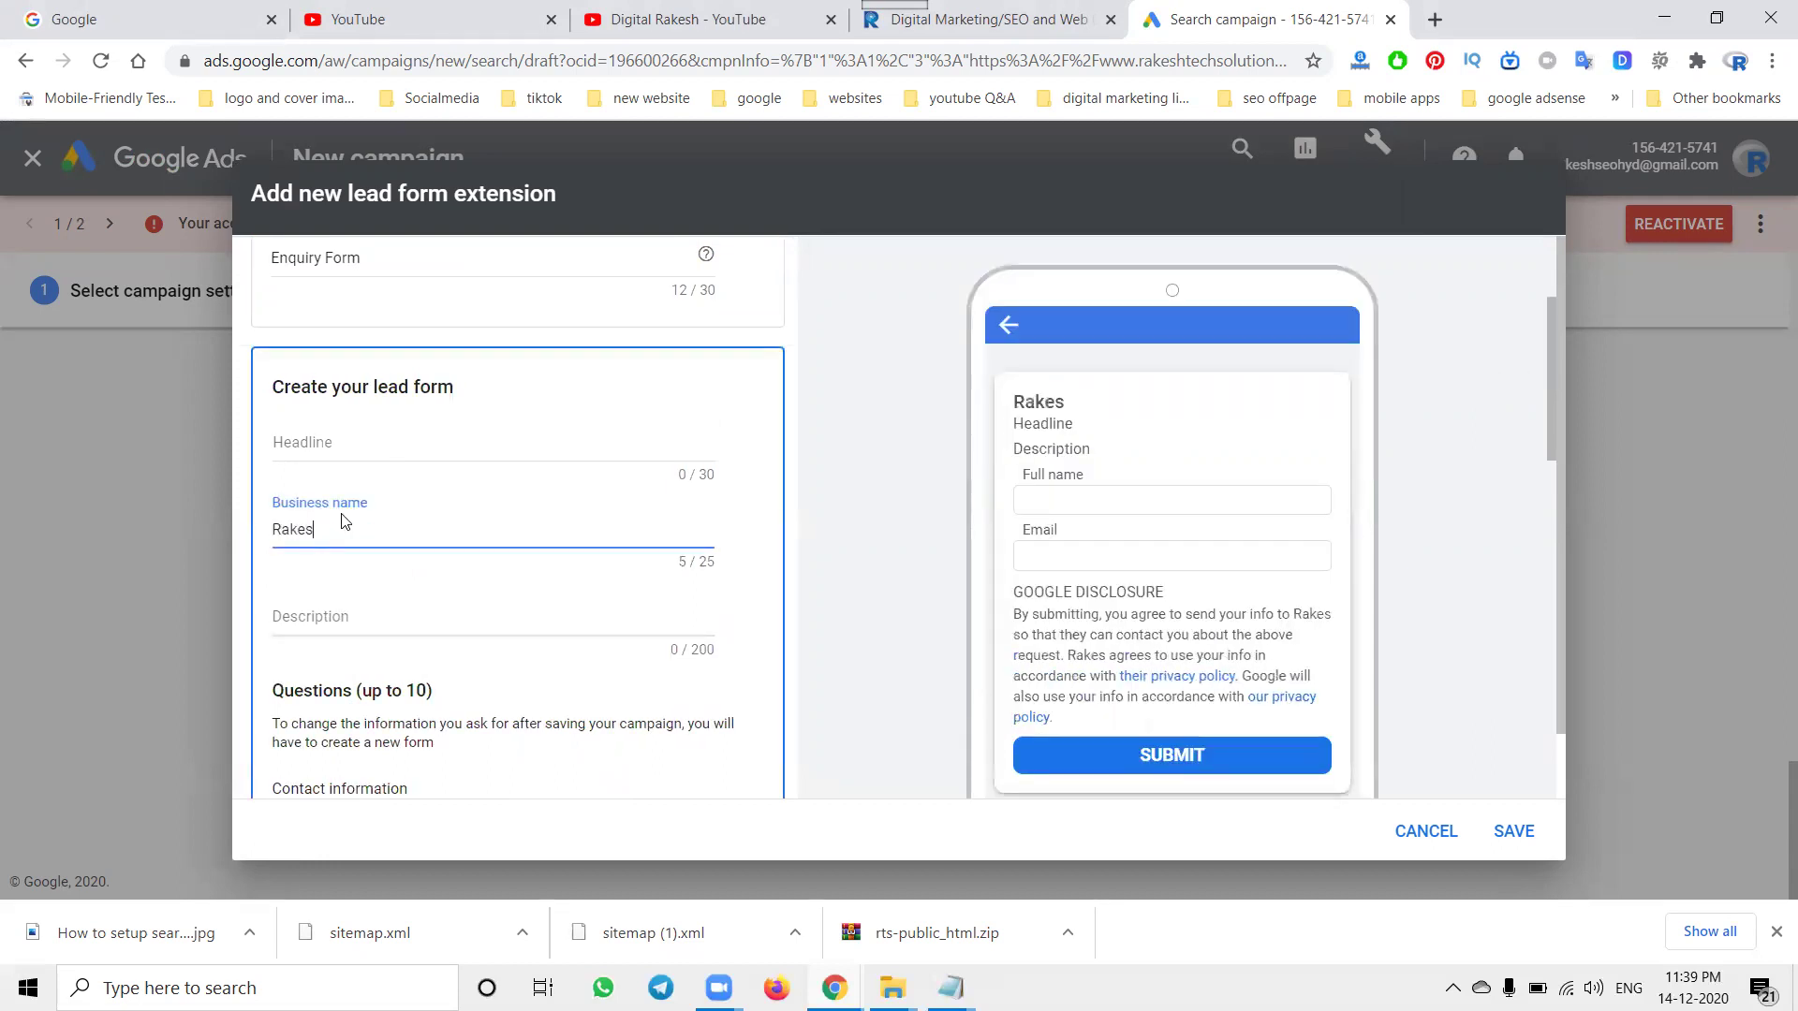
text(h Tech )
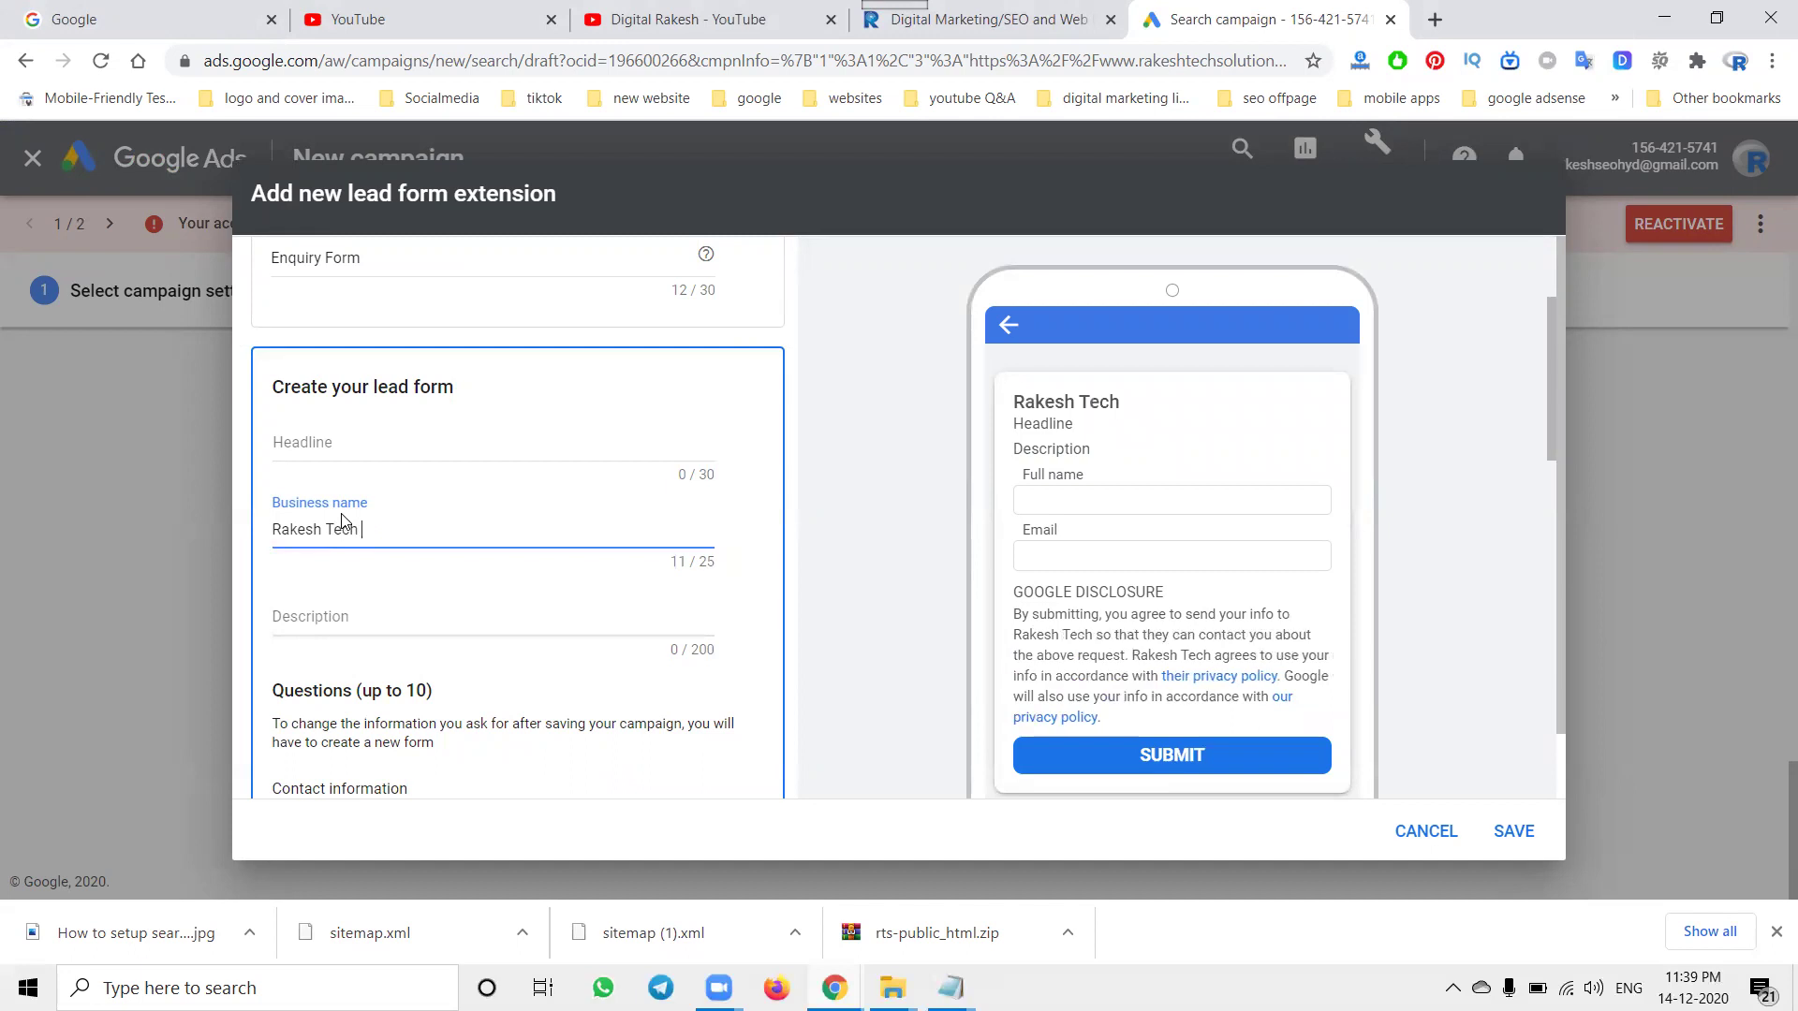
text(Solutions)
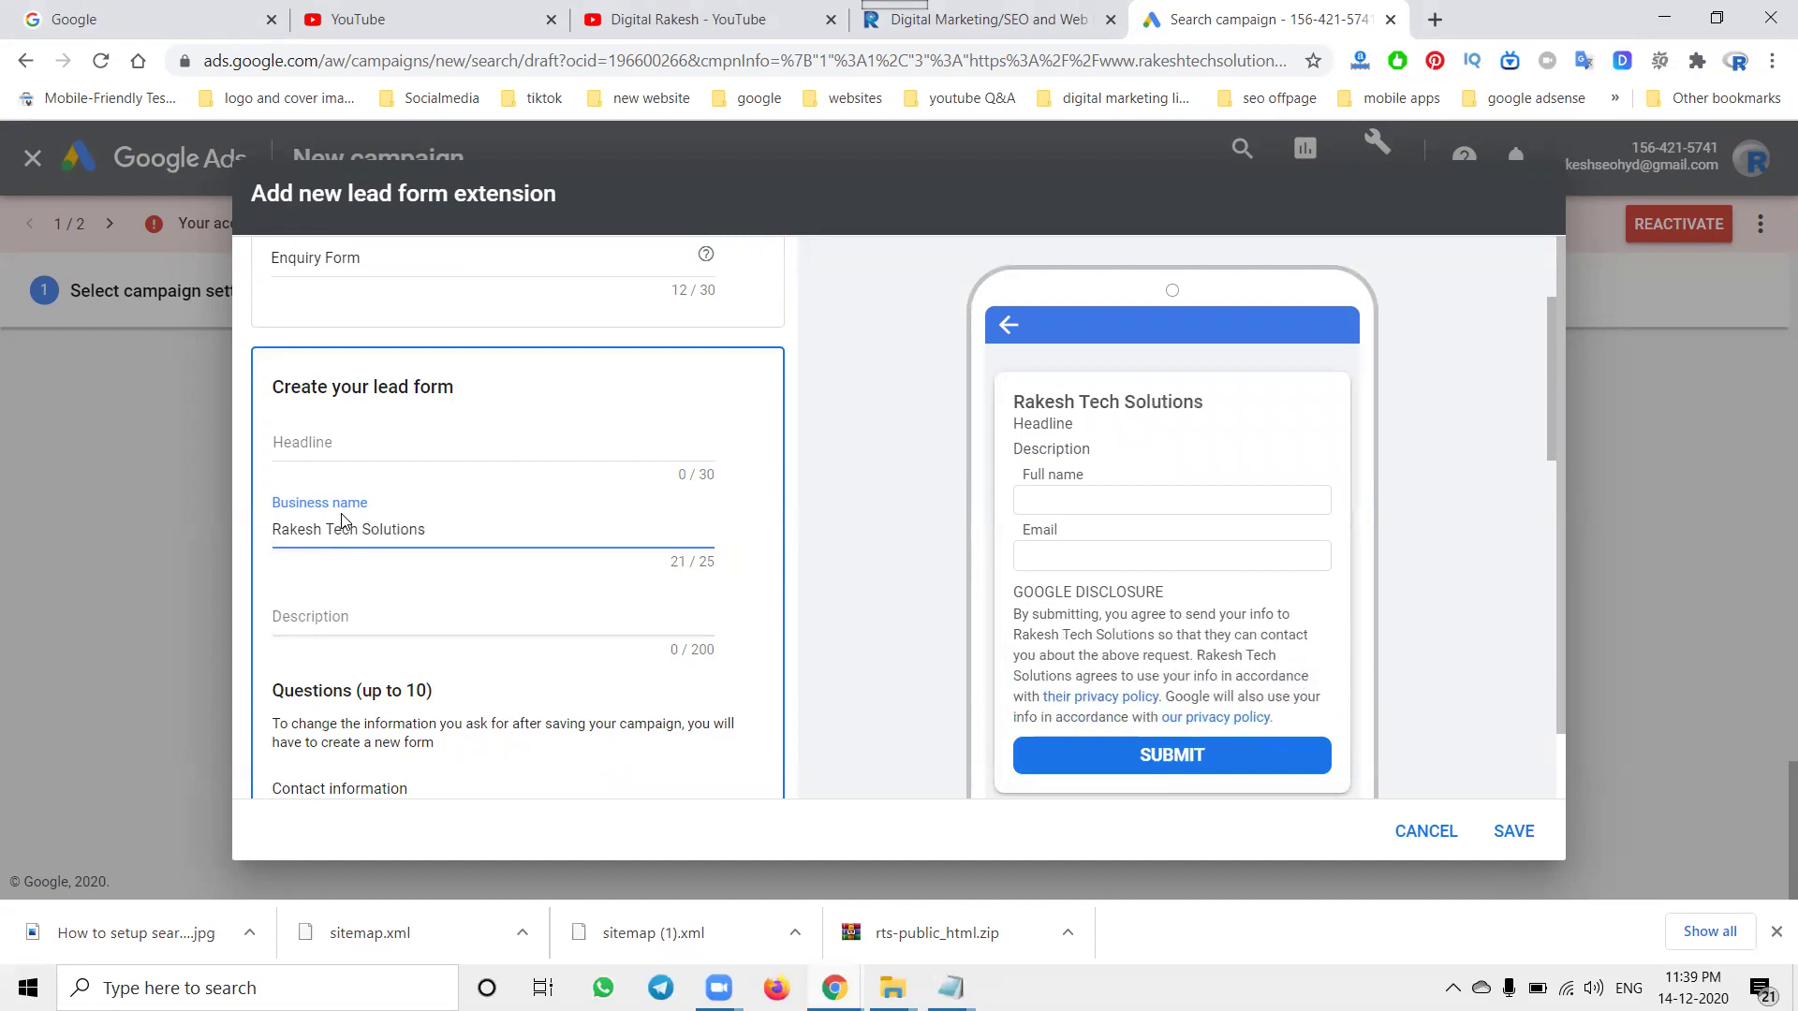
- Enter "Digital MArketing Service" as the lead form's headline, within the 30-character limit
click(391, 440)
text(D)
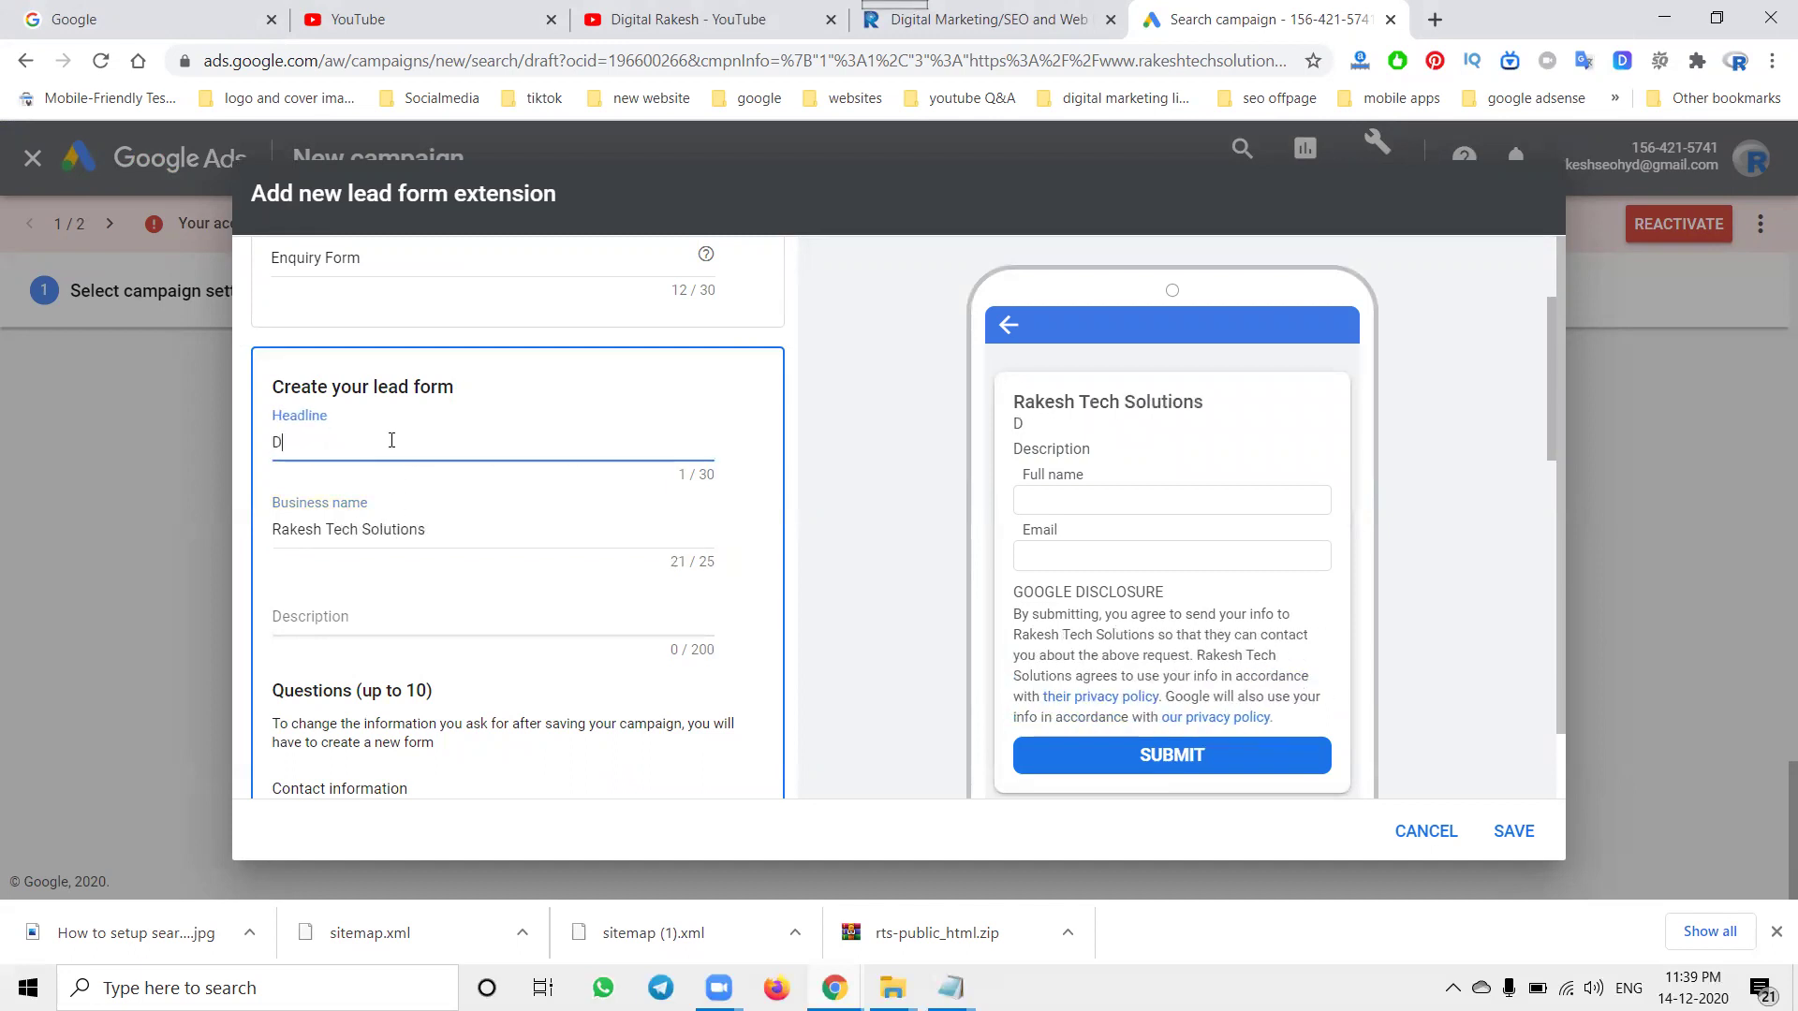
text(igital MArketing Service At best price)
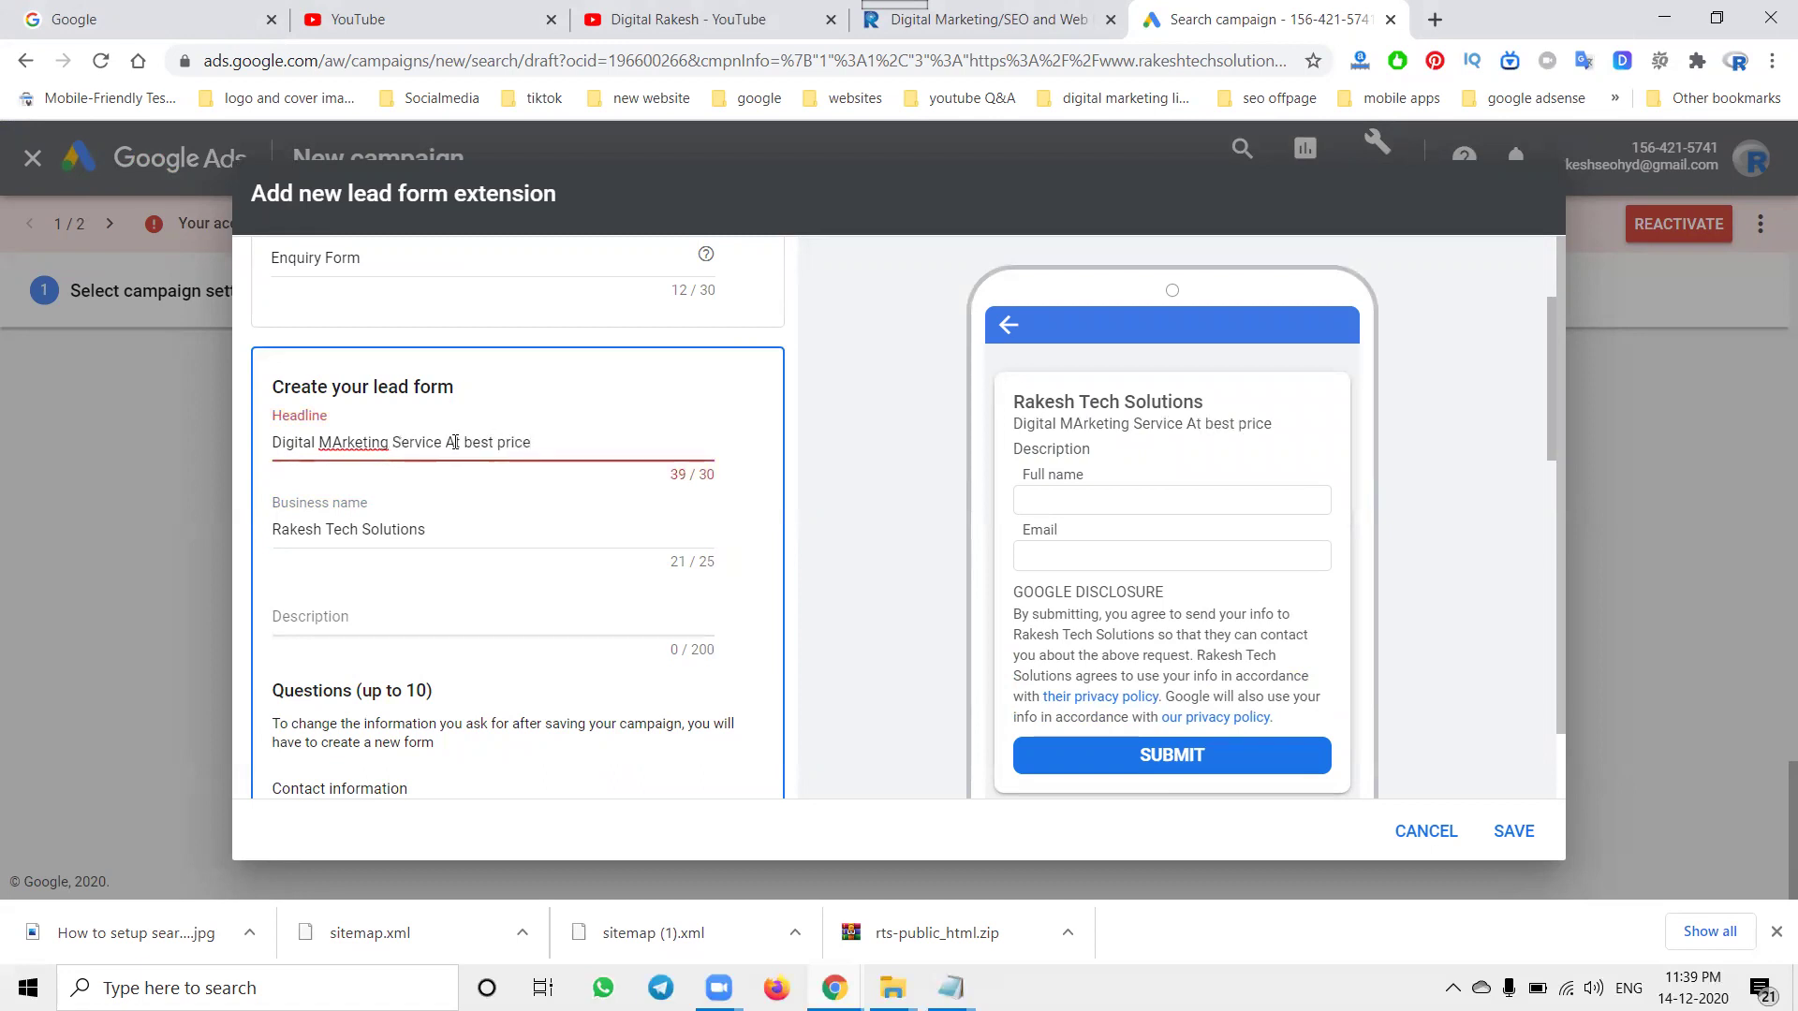
key(BackSpace)
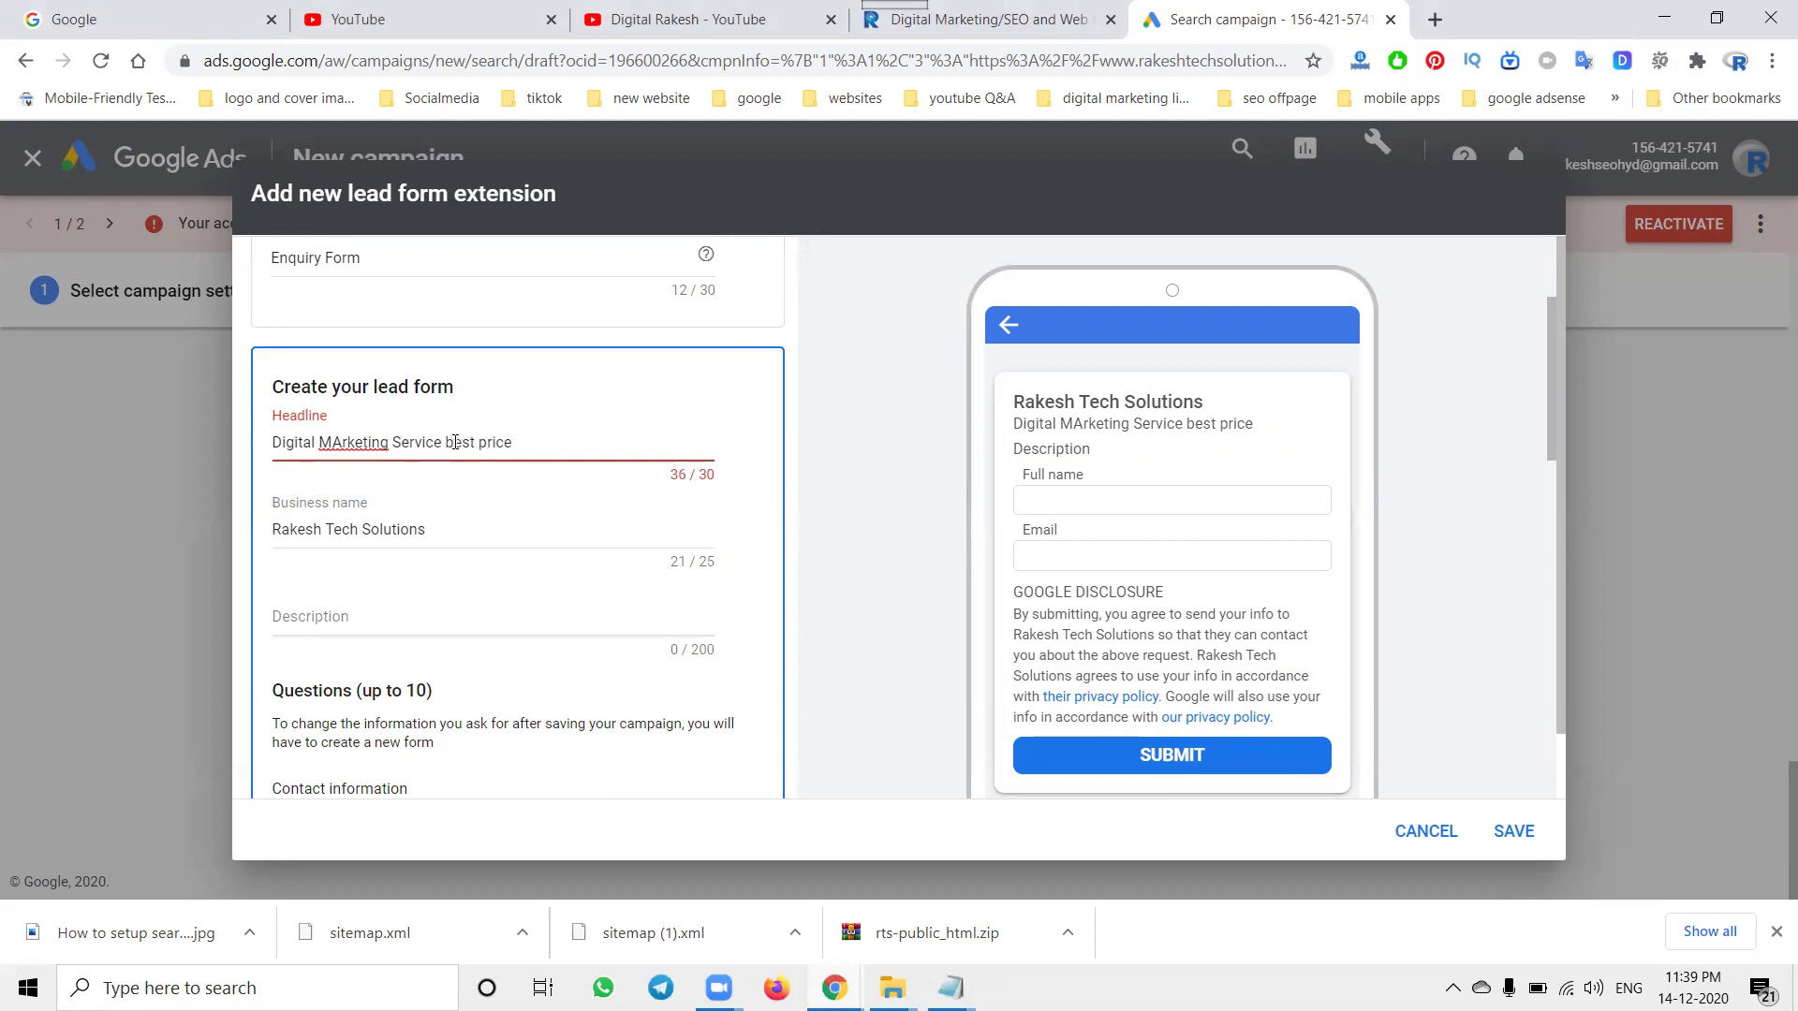
key(Delete)
key(Delete)
key(Delete)
key(Delete)
key(Delete)
key(Delete)
key(Delete)
key(Delete)
key(Delete)
key(Delete)
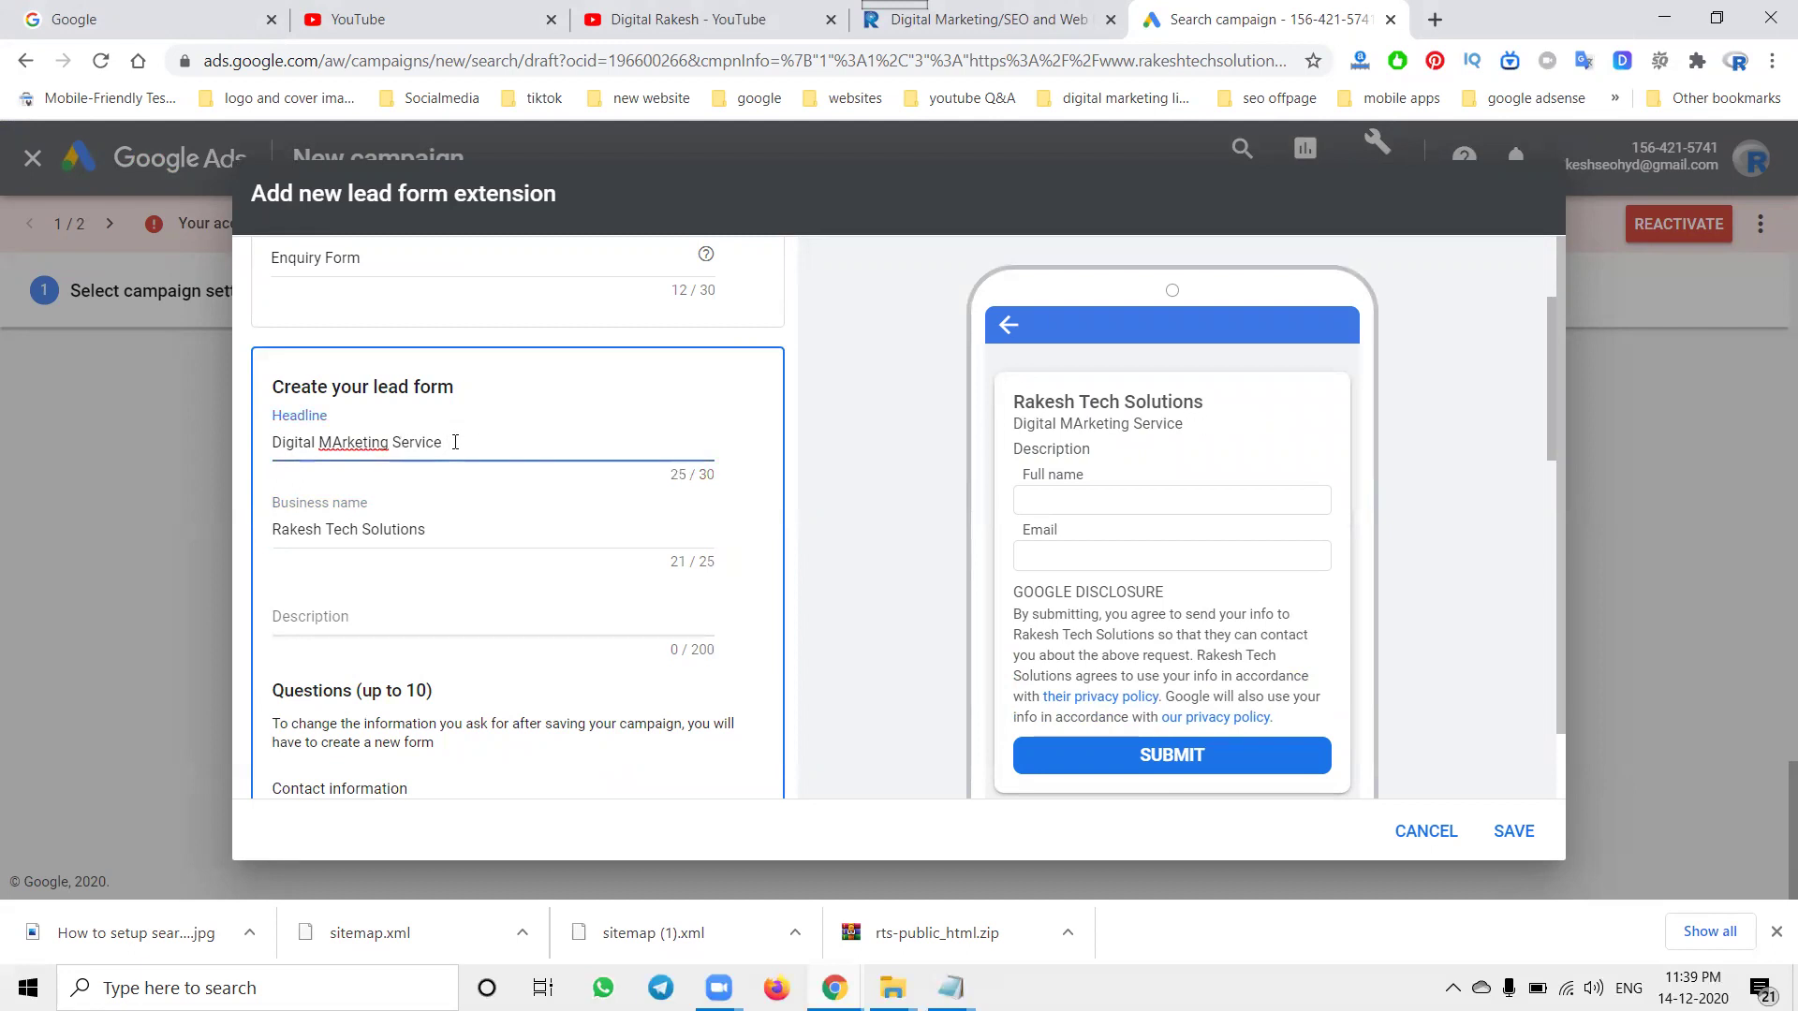
- Set the lead form's description to "Rakesh Tech Solutions is Provide DigitalMarketing services at best price in Hyderabad"
click(457, 618)
text(Rakesh Tech Solutions)
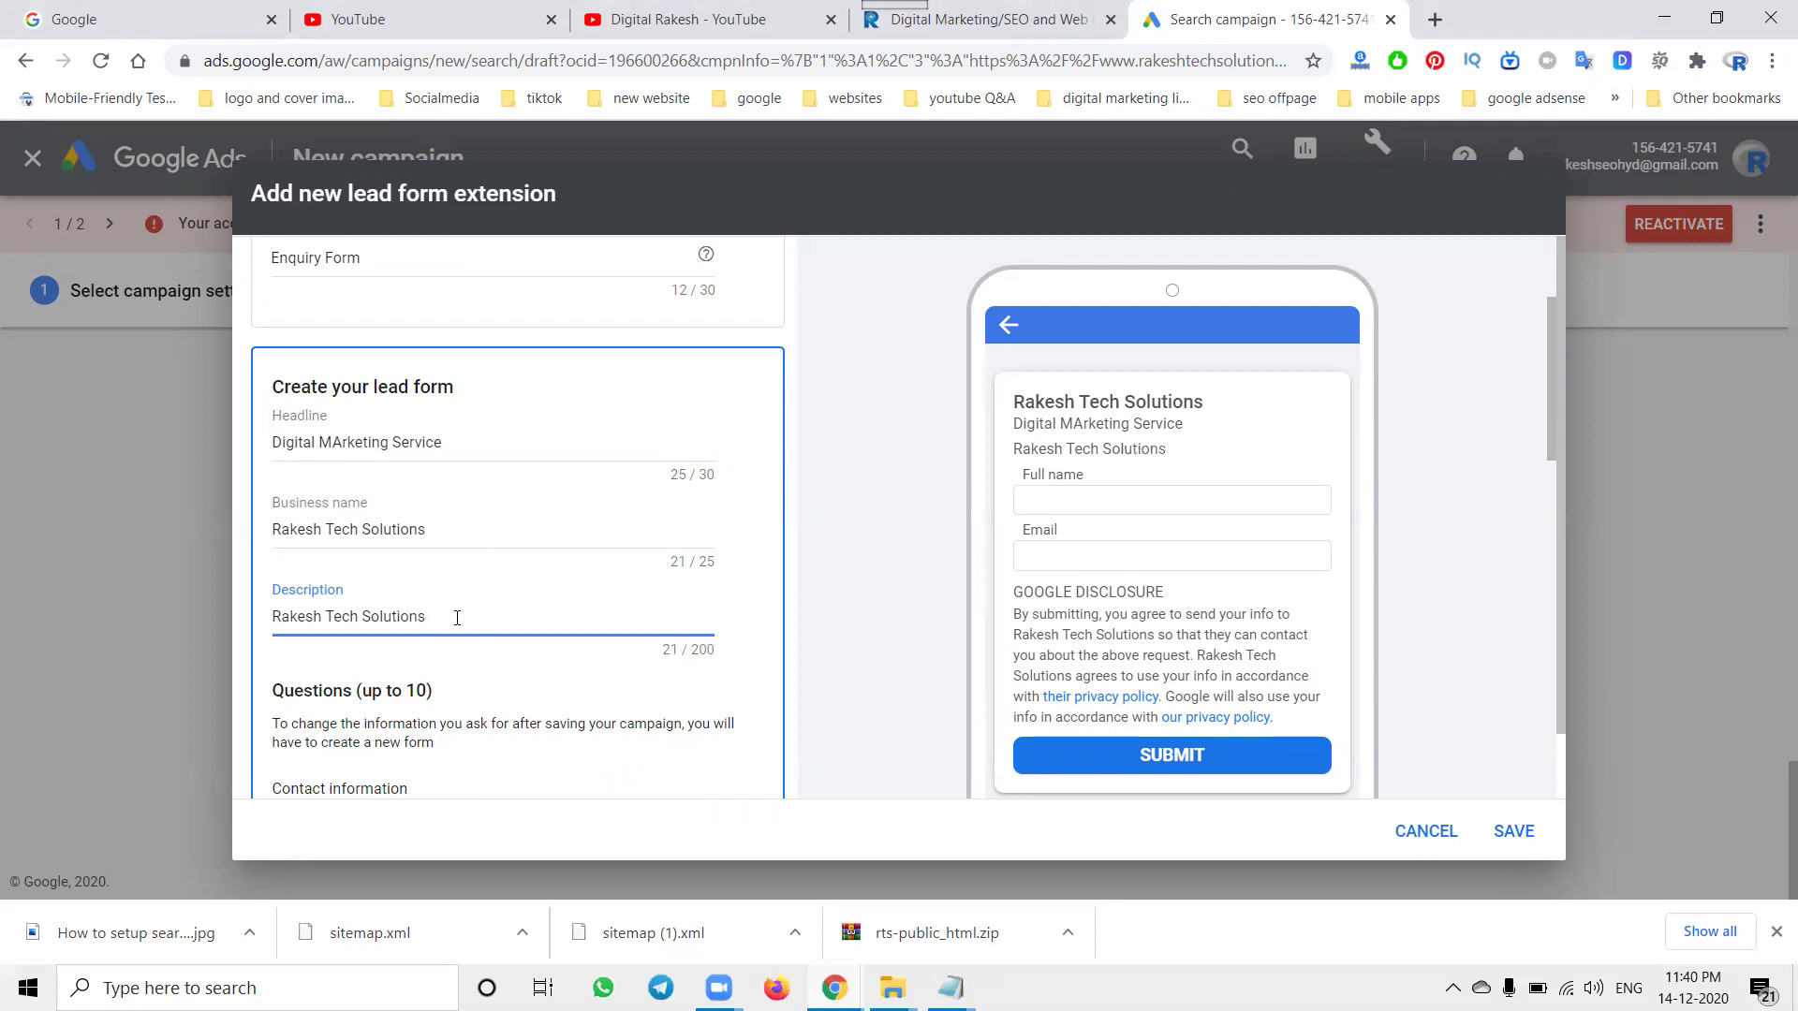
text( is Provide Digita)
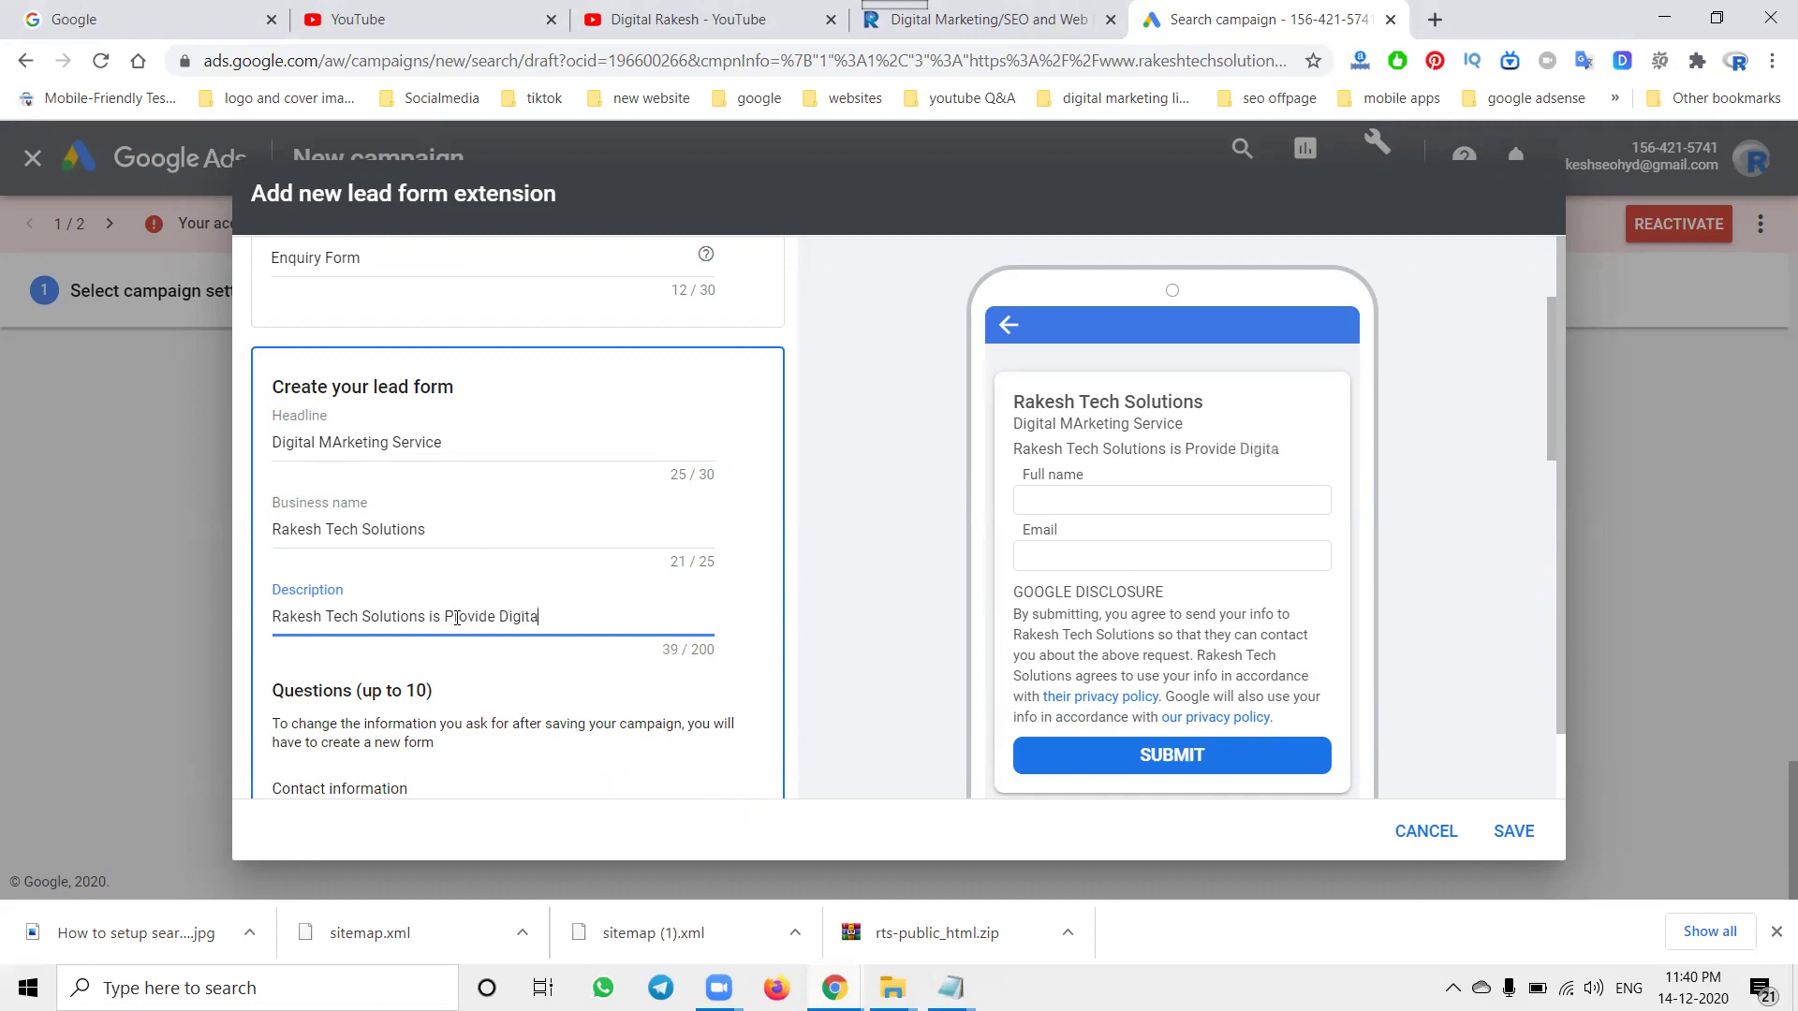
text(lMarketing)
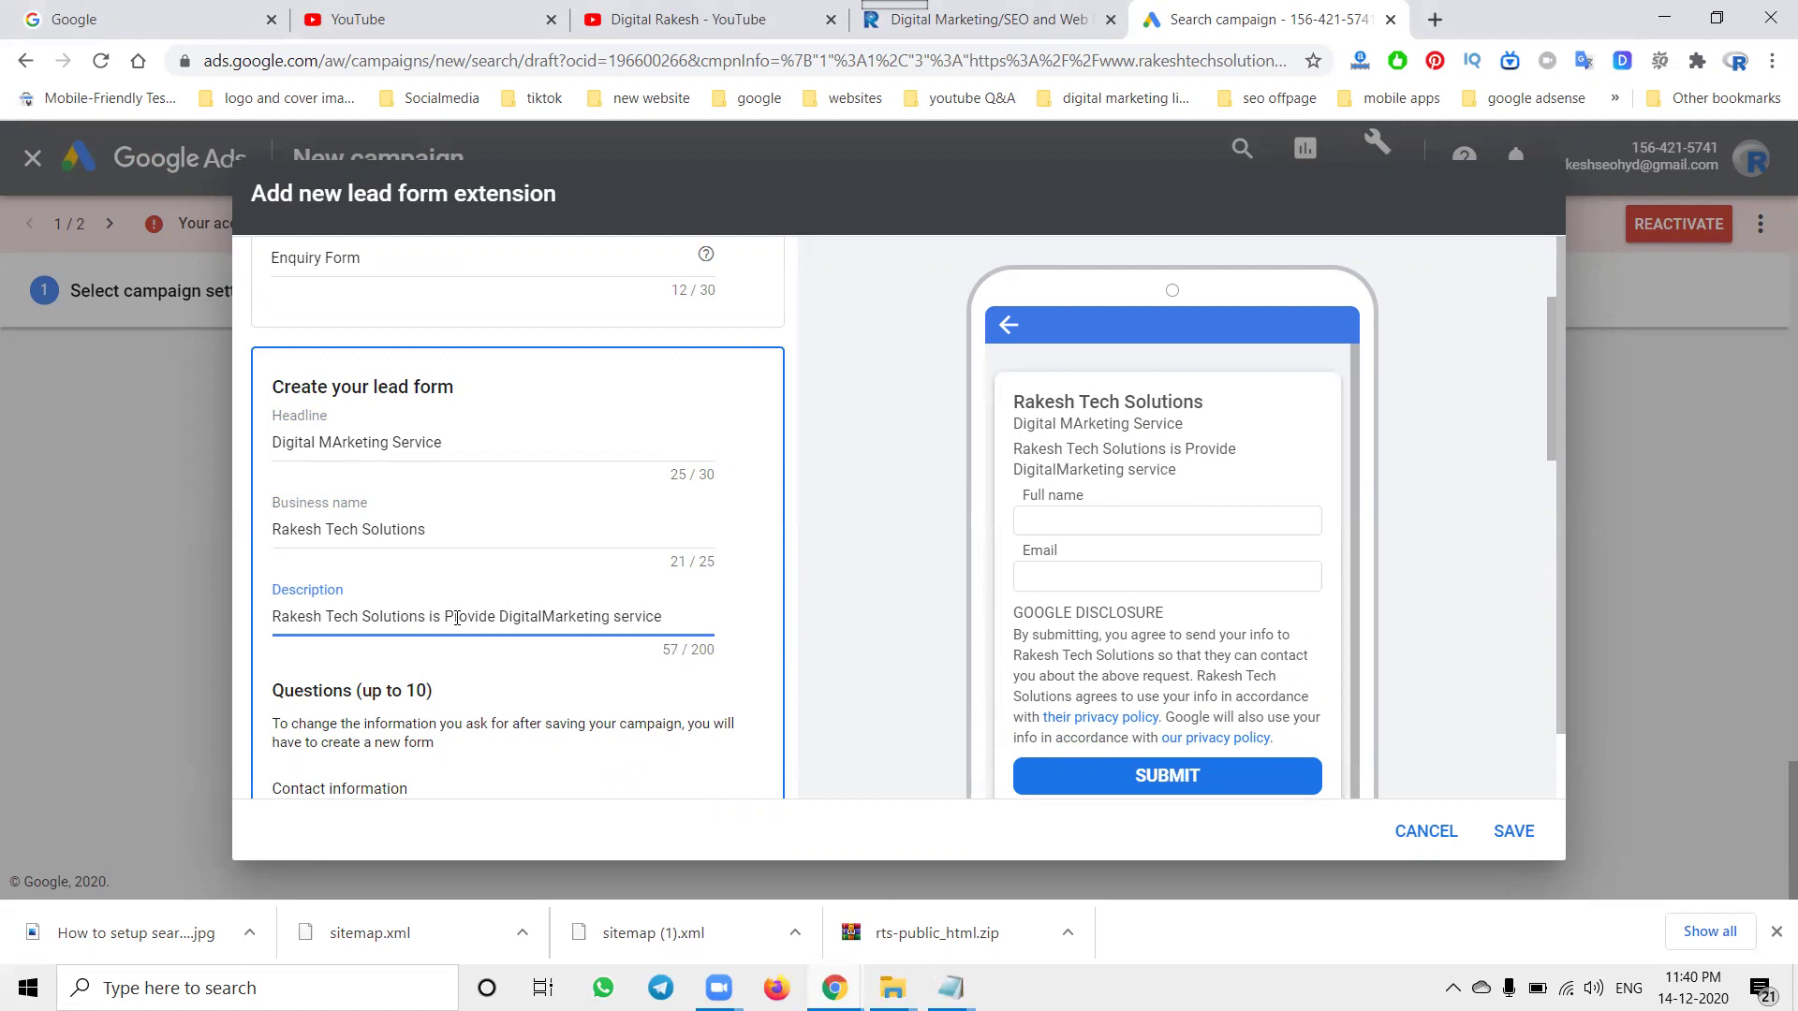
text(services at best price in Hyderabad)
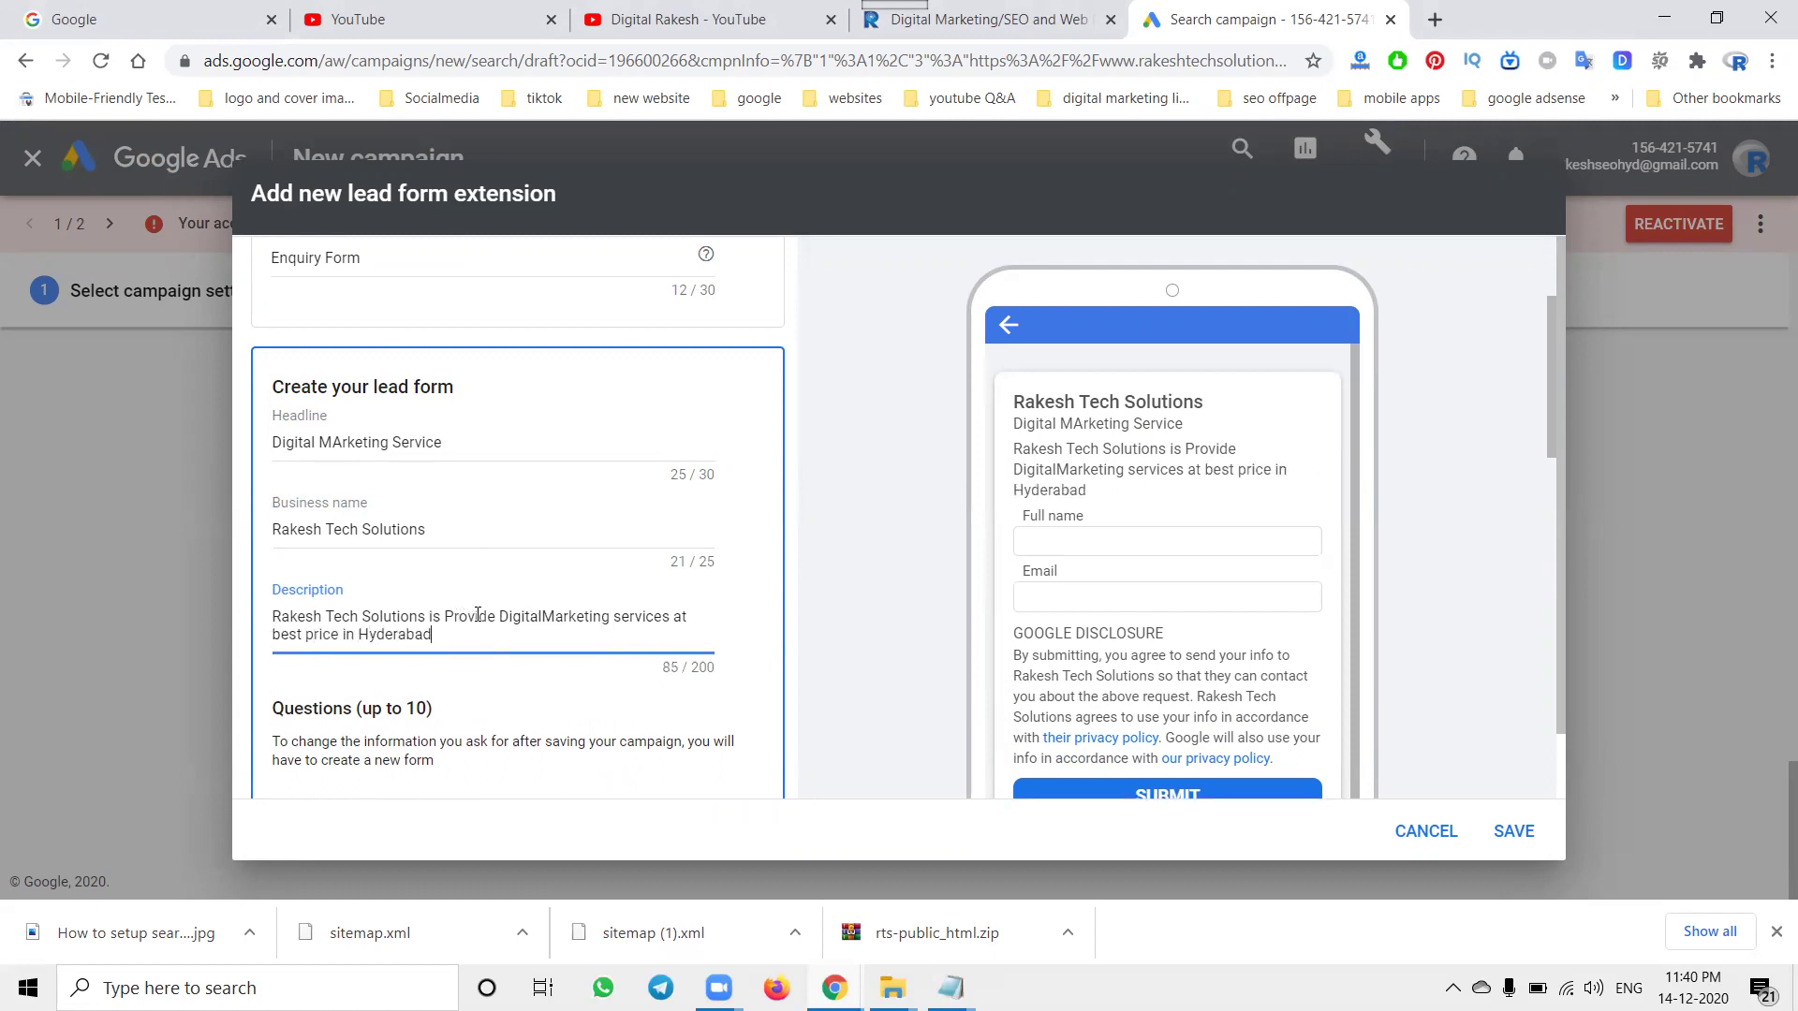
- Include the contact information questions for full name, phone number and email in the lead form
scroll(477, 614, down, 4)
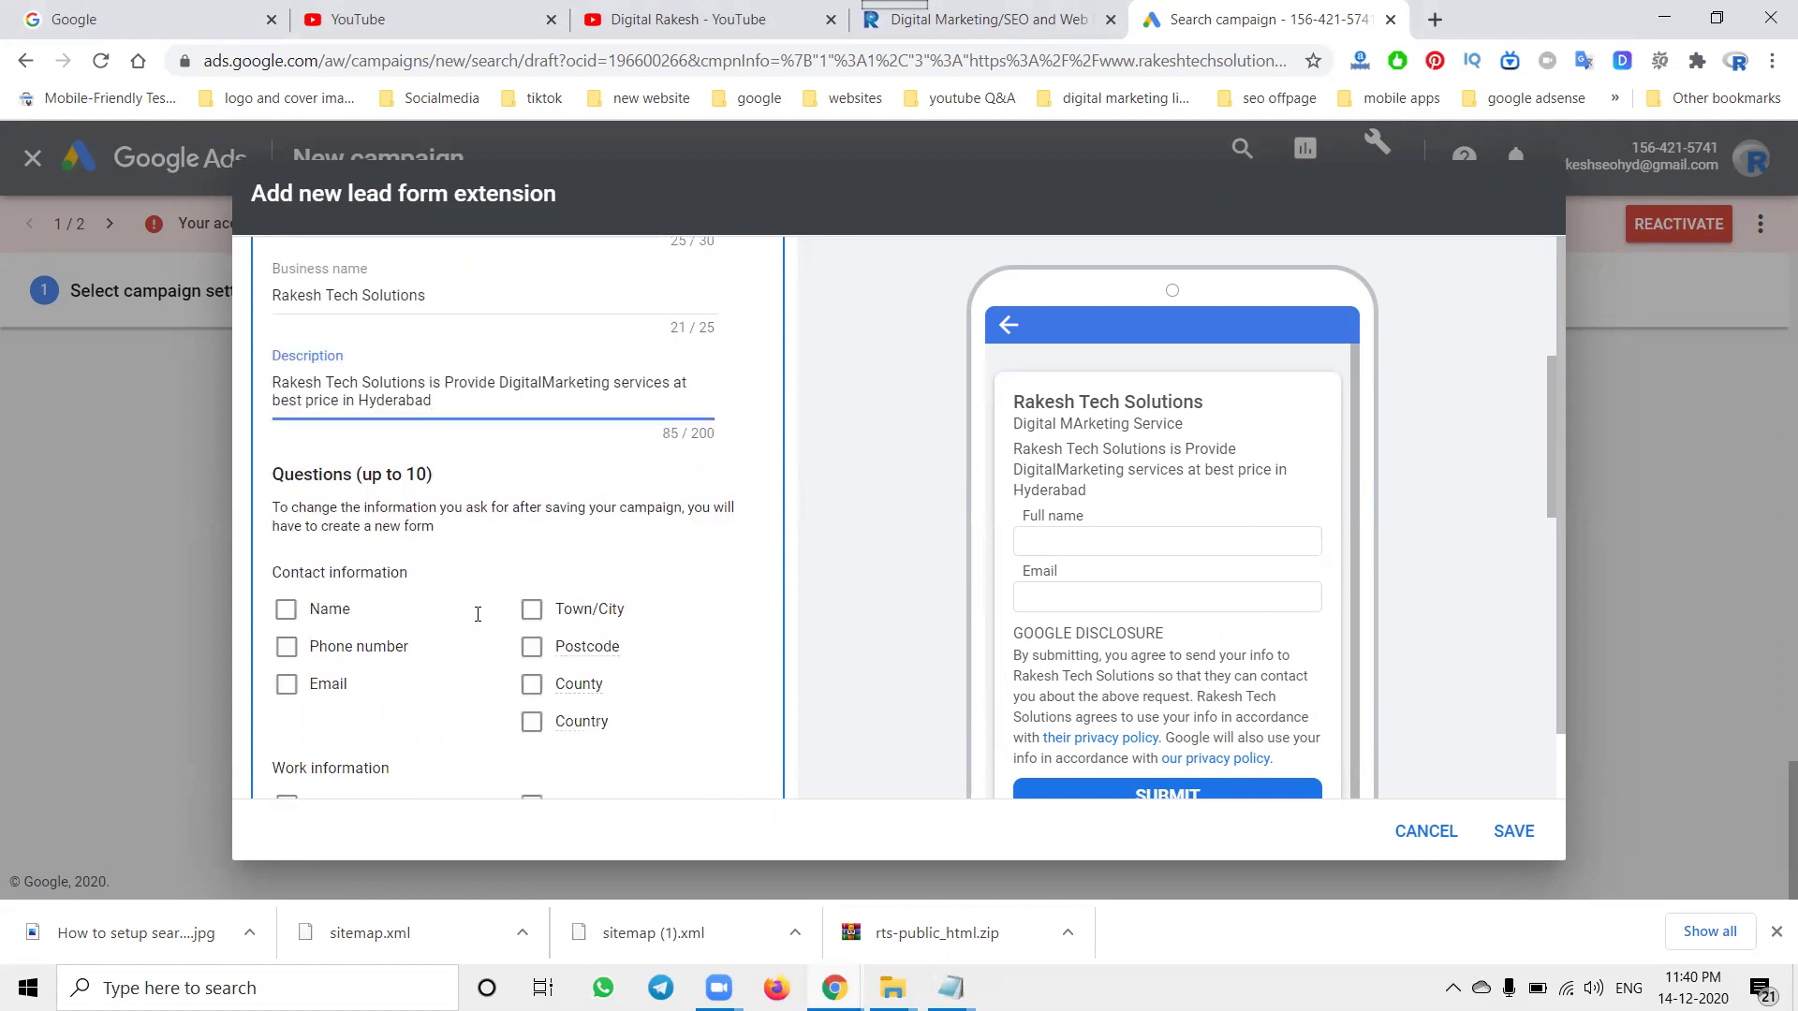
click(286, 492)
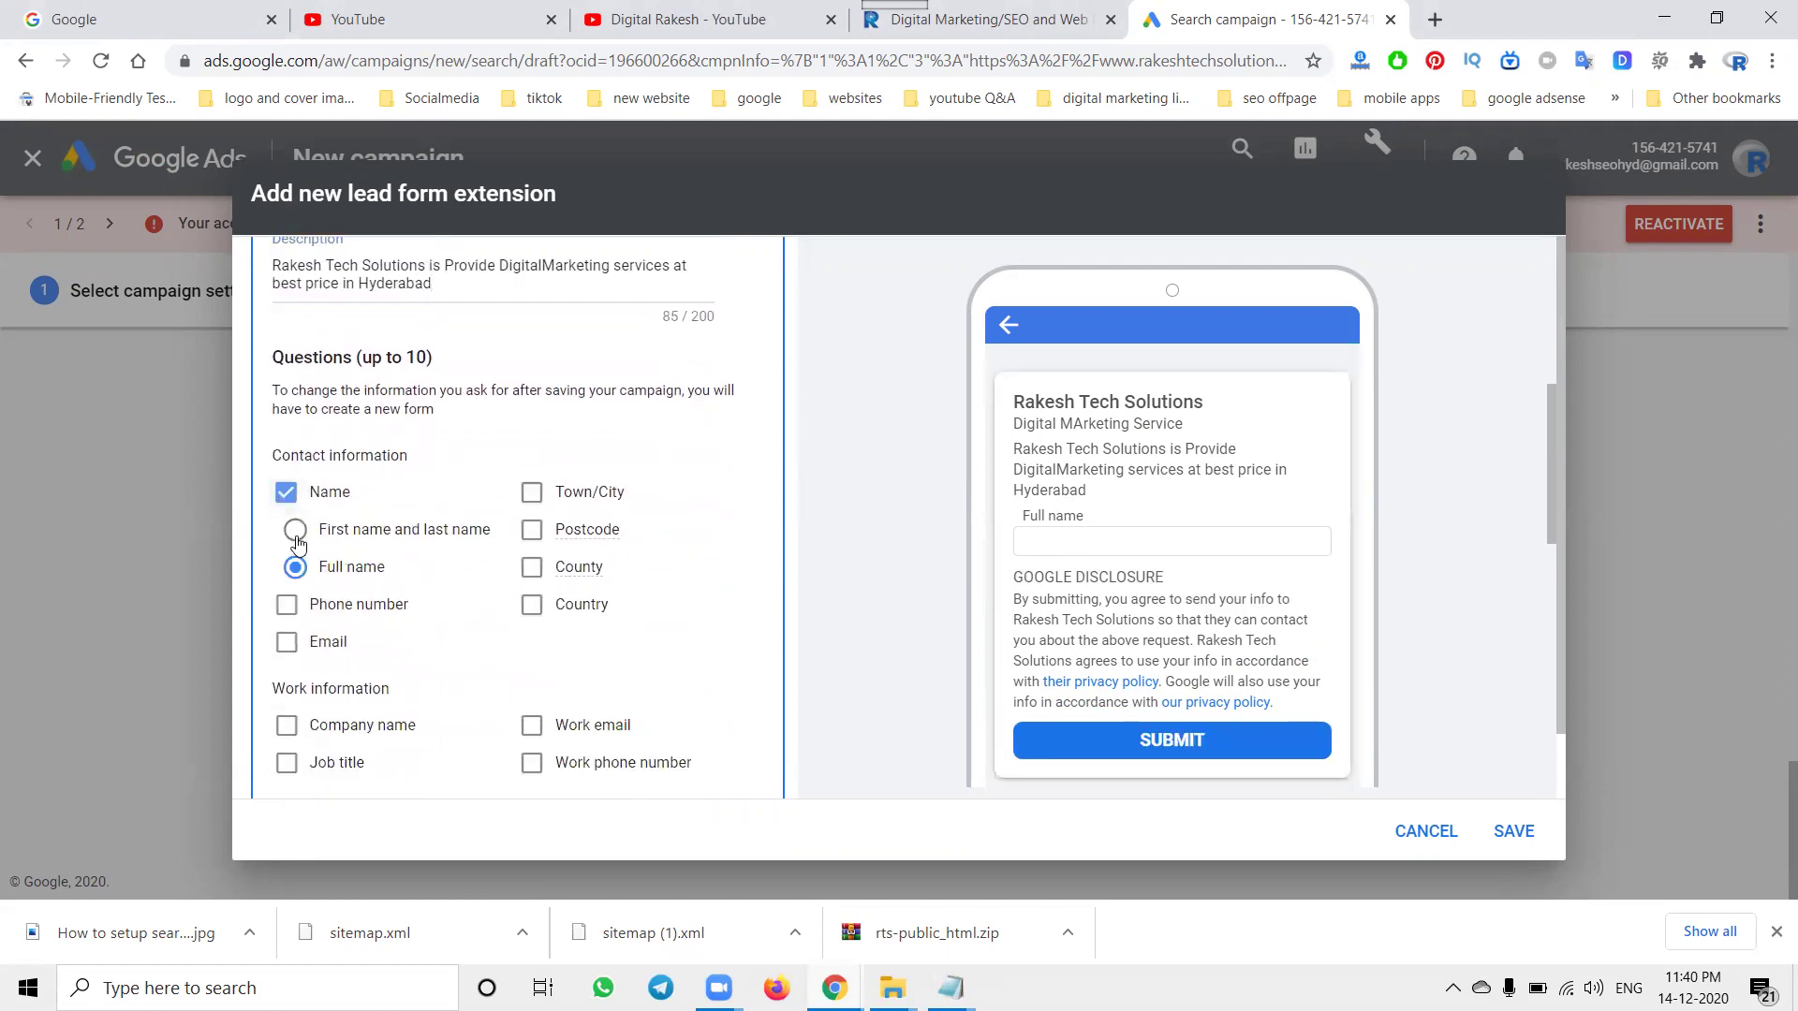
click(286, 604)
click(289, 646)
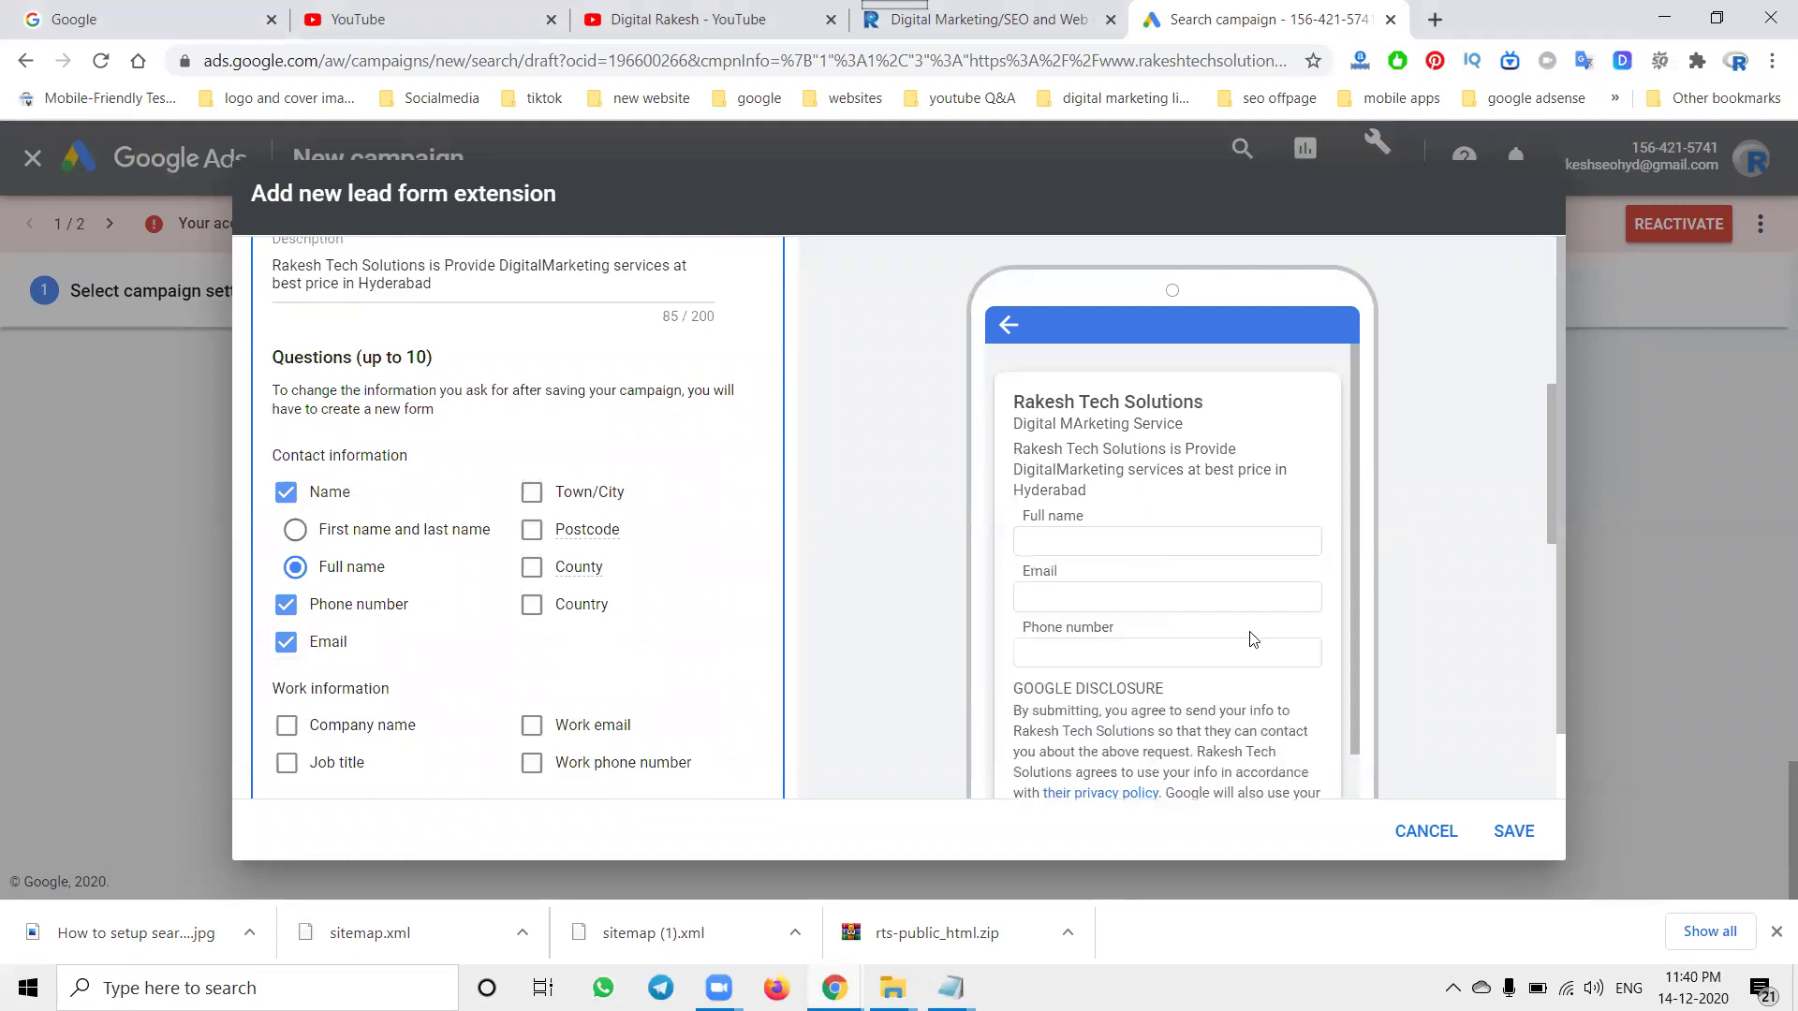
scroll(426, 635, down, 3)
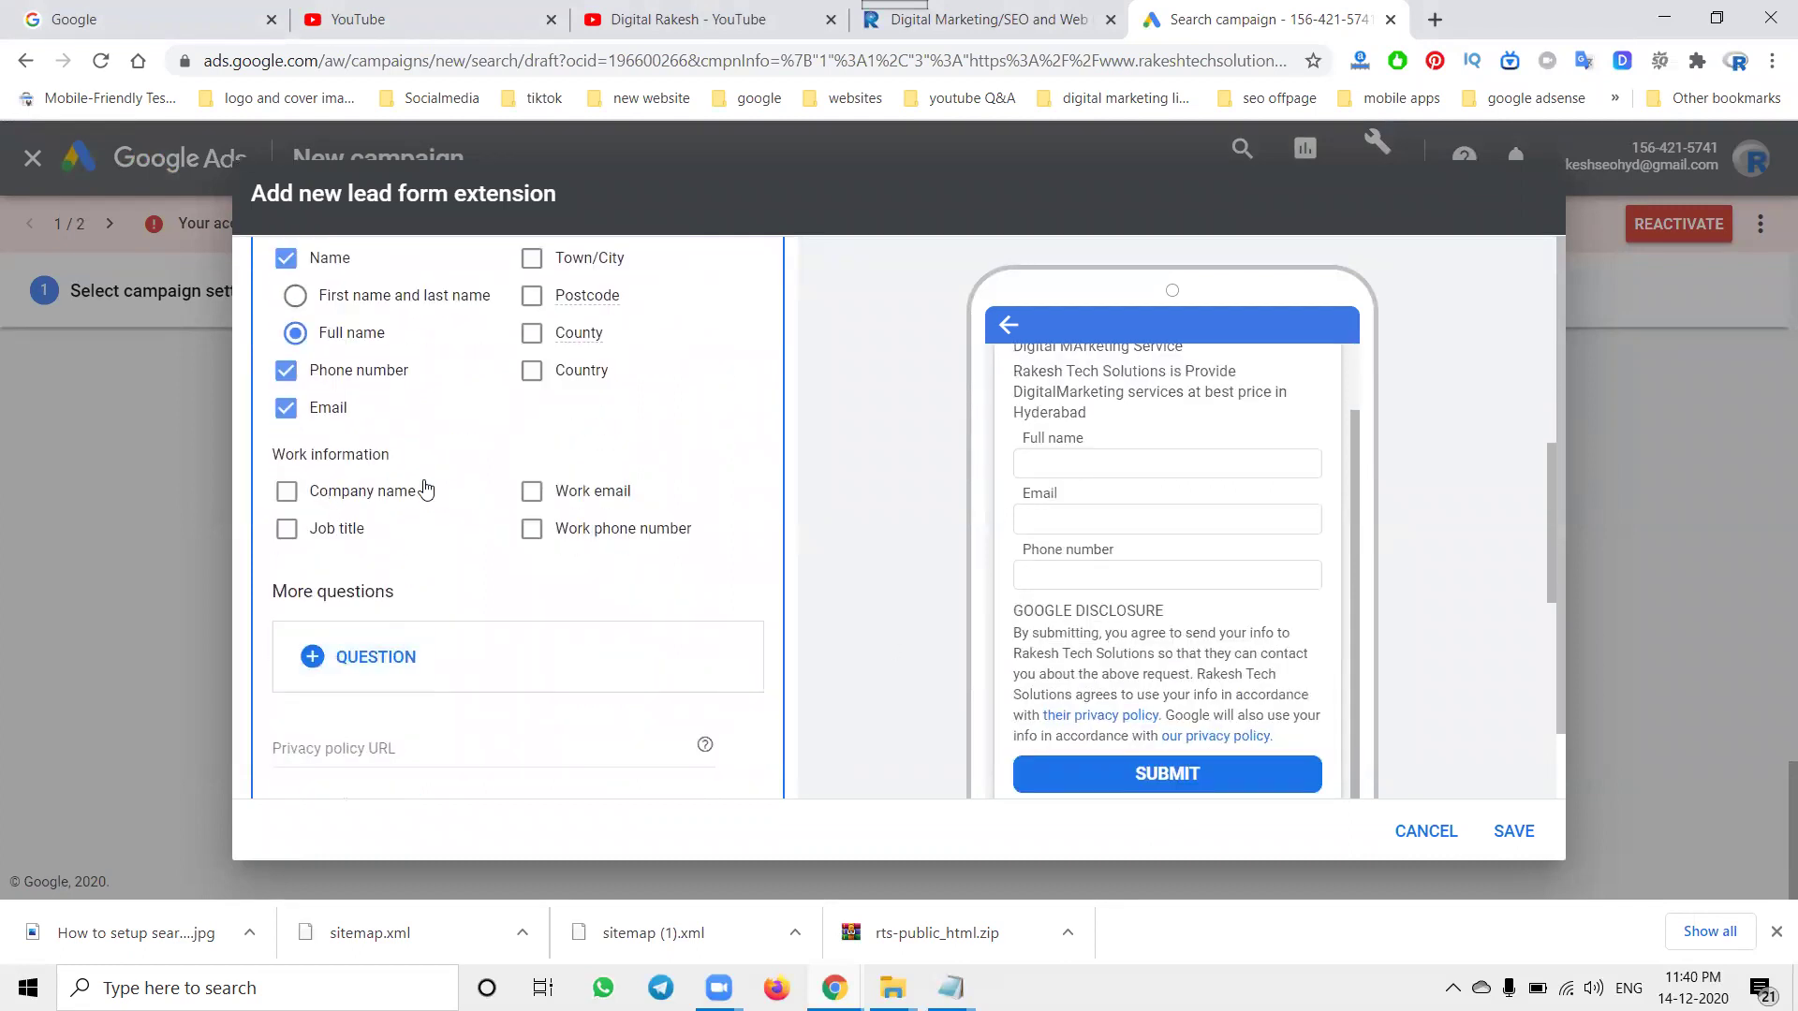
scroll(433, 672, down, 1)
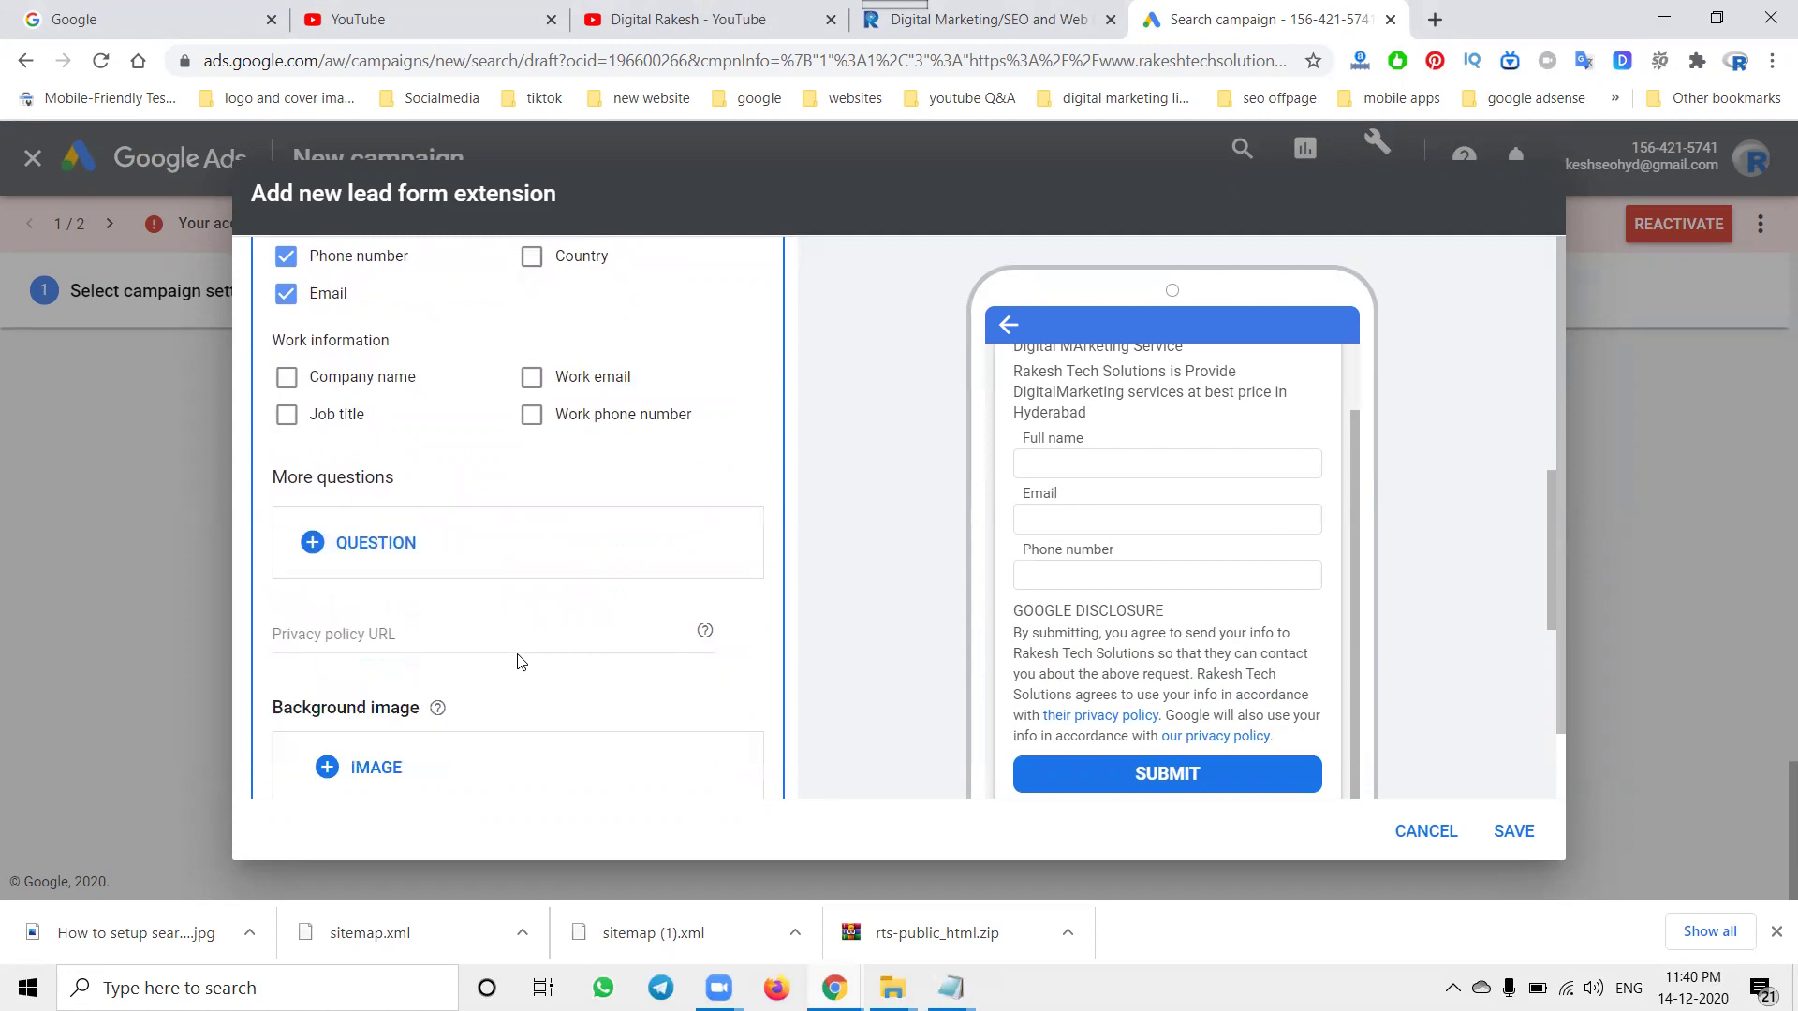
scroll(506, 609, down, 3)
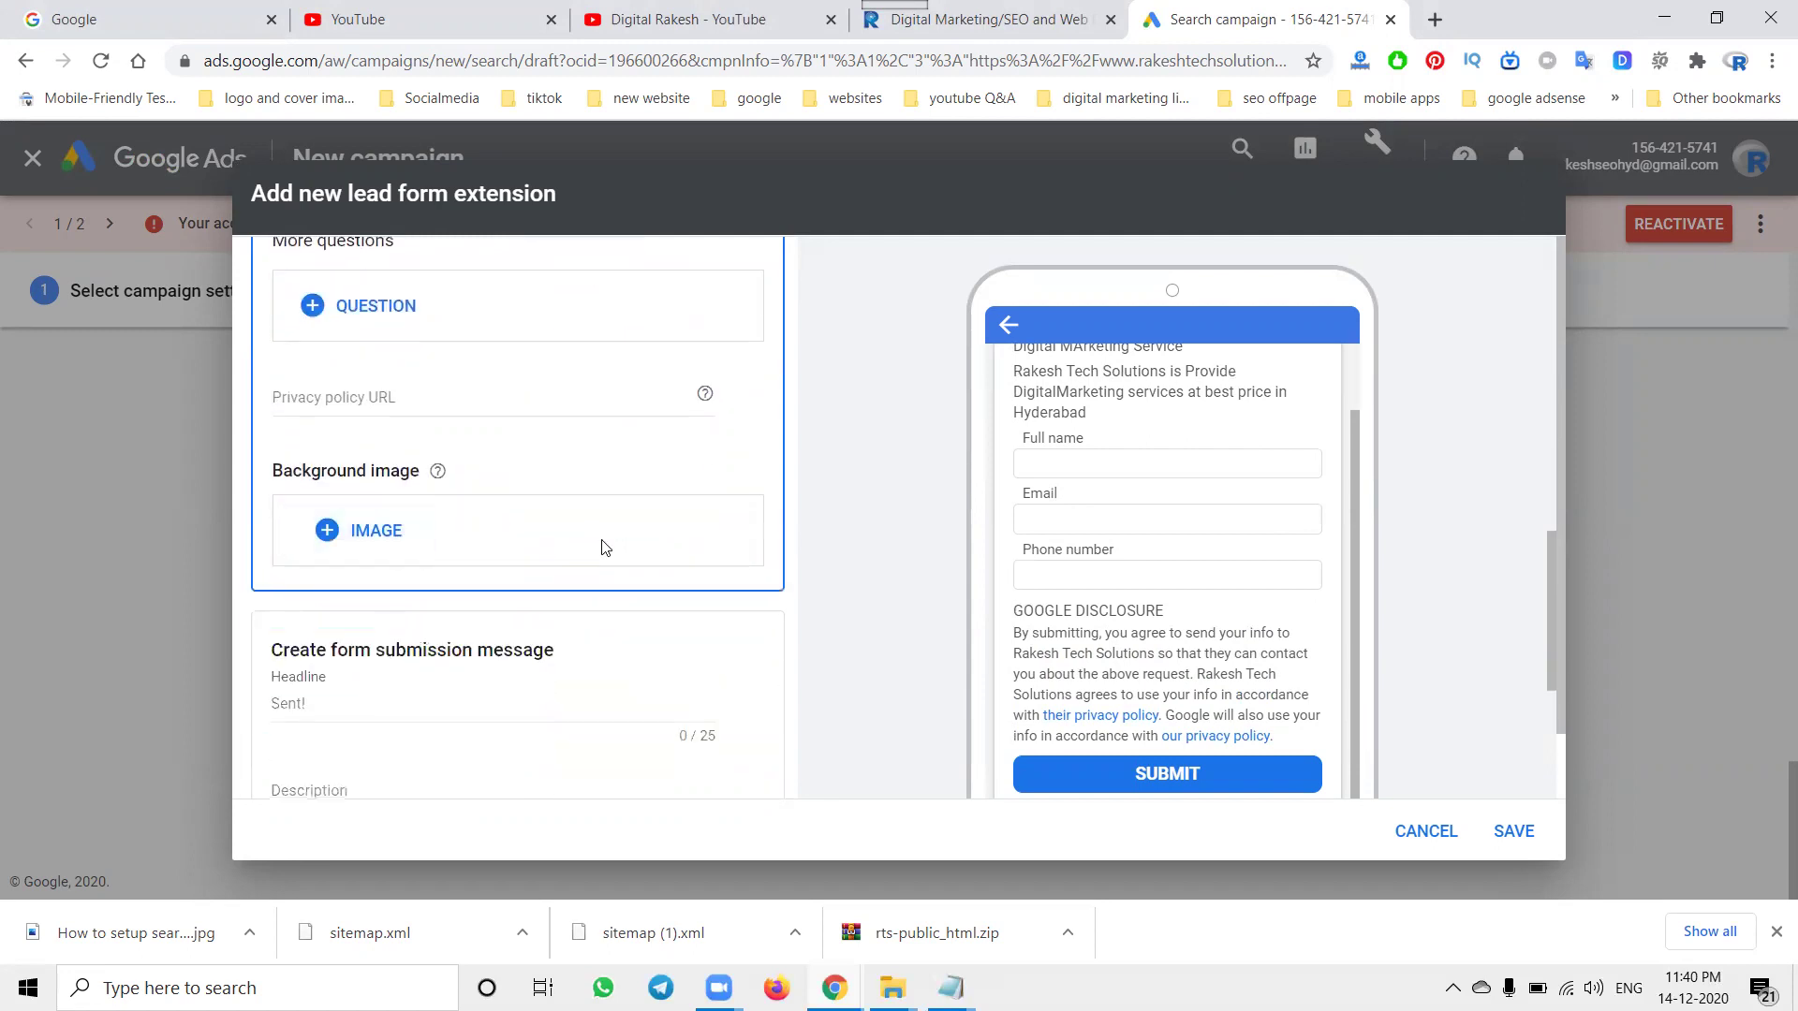
scroll(356, 572, down, 3)
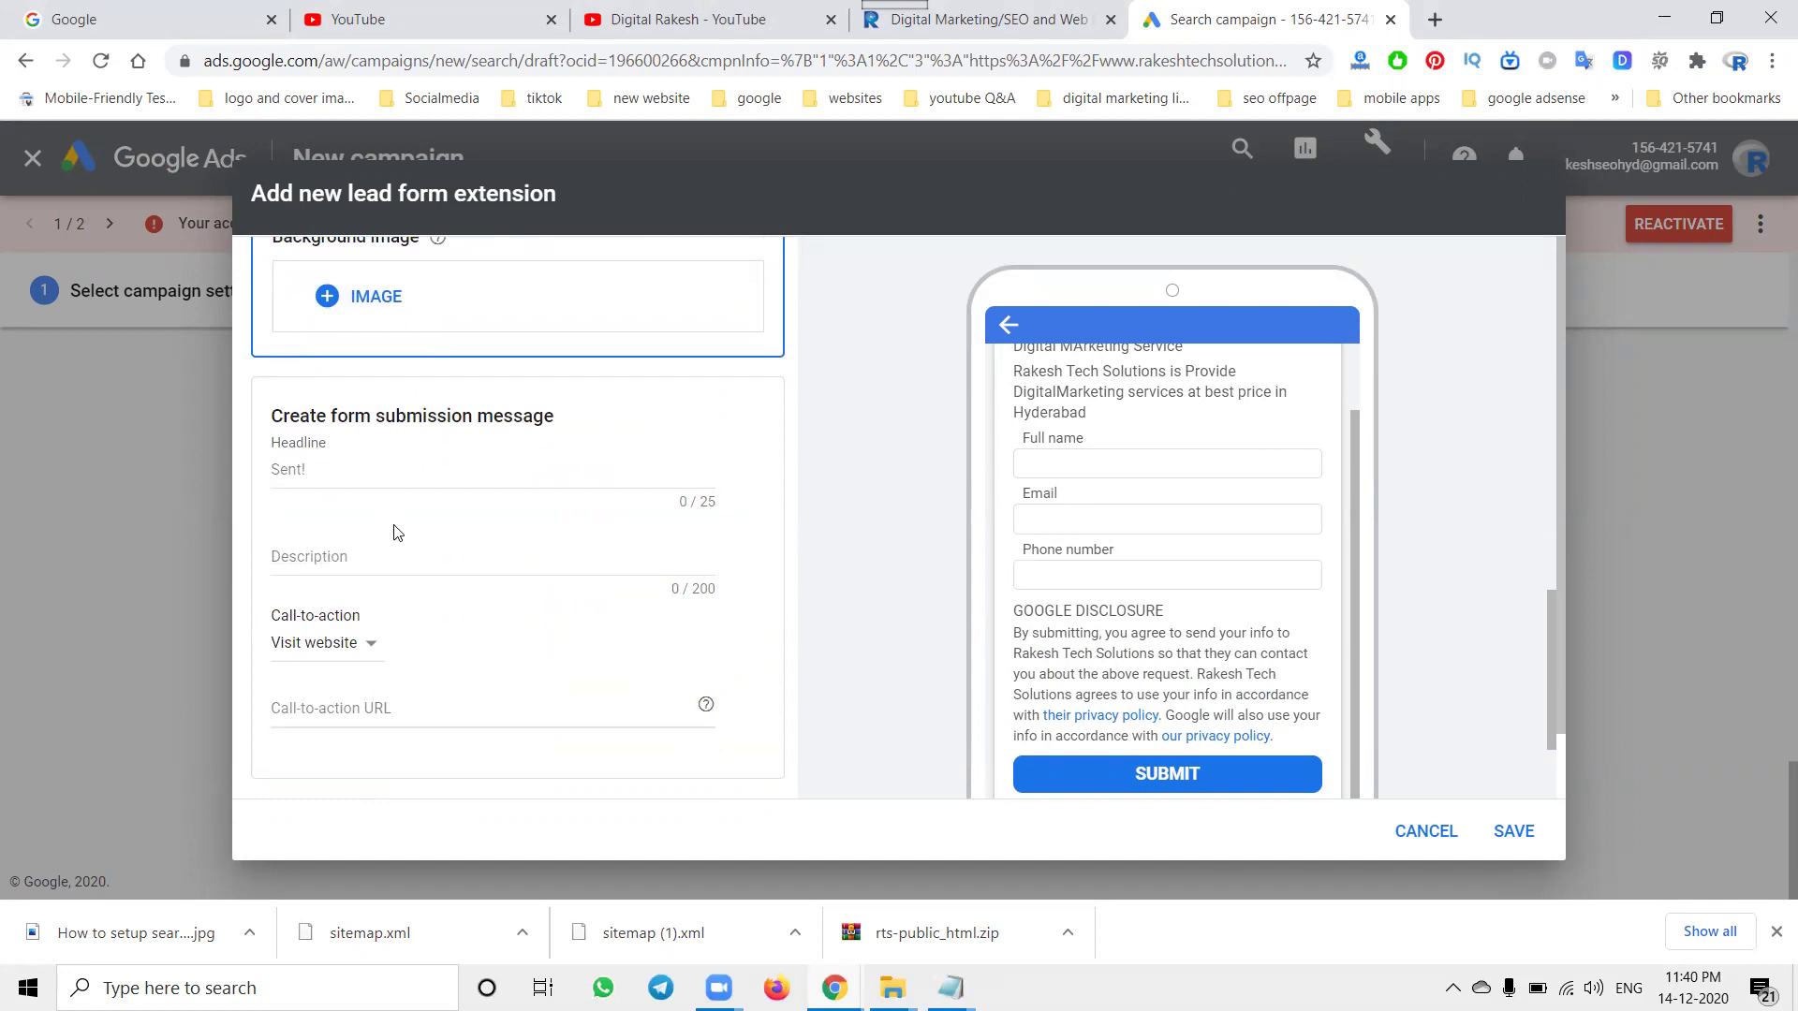
scroll(393, 532, down, 1)
click(382, 592)
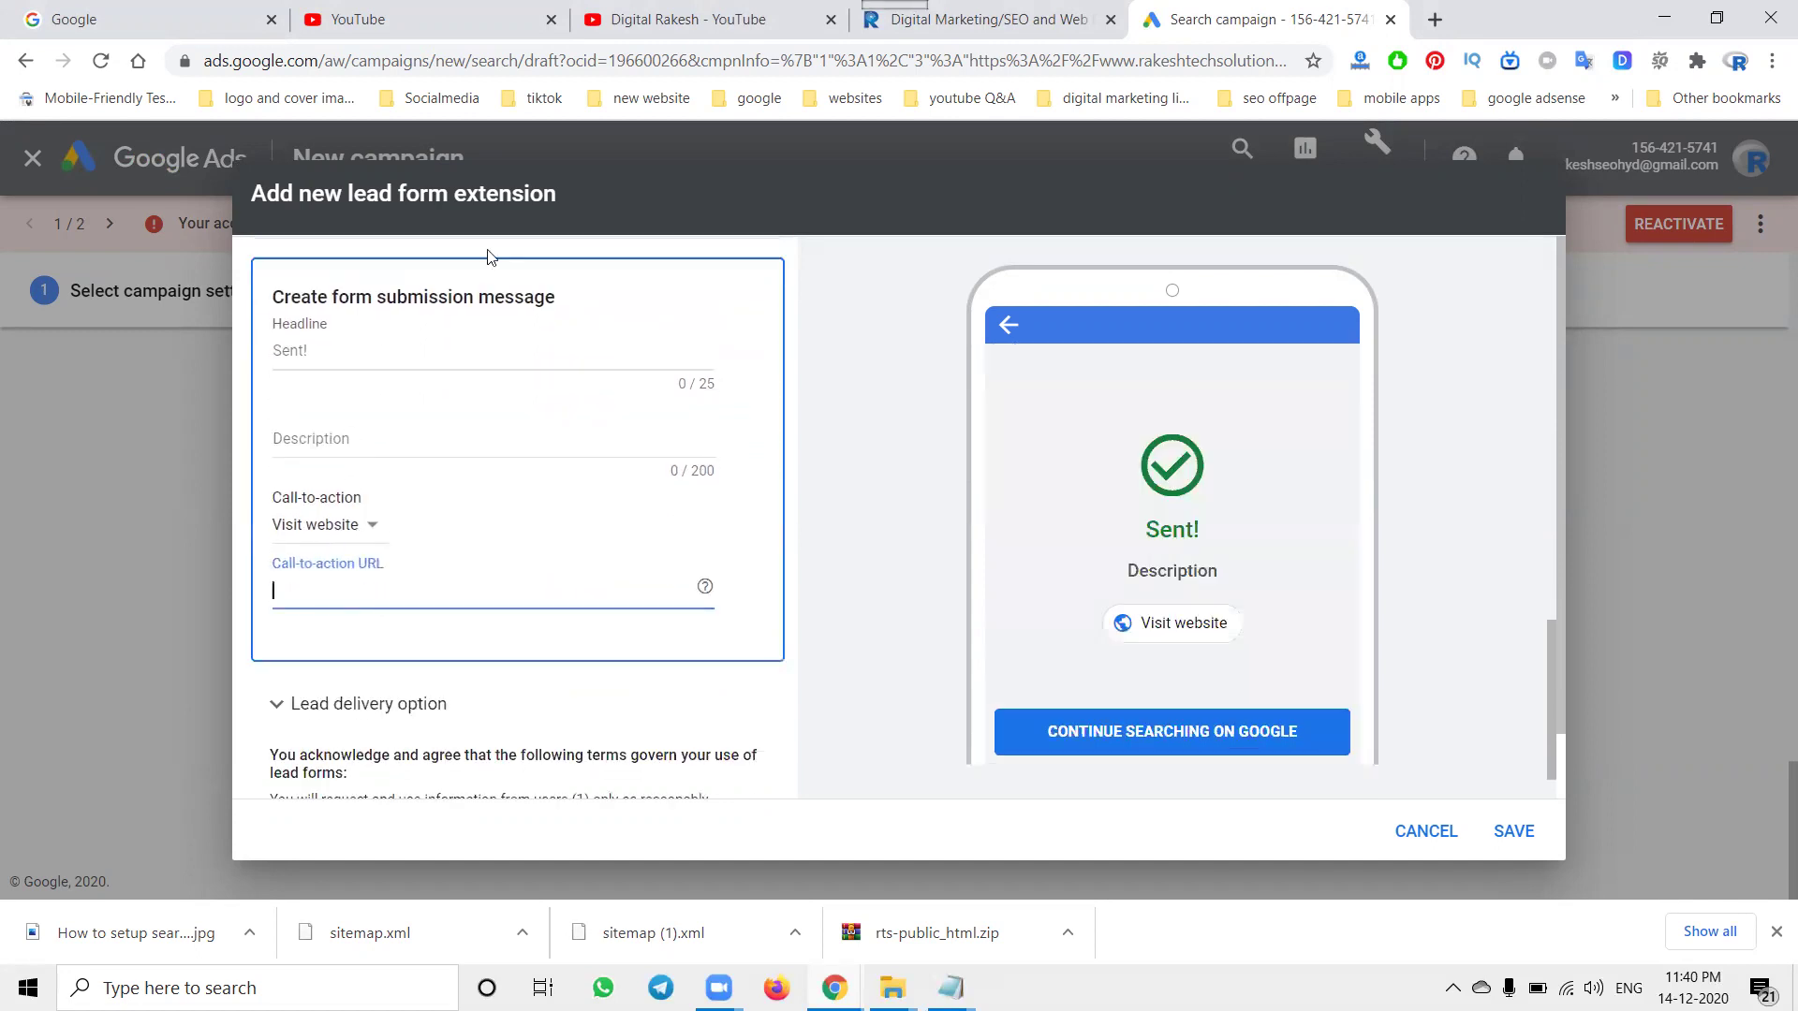
click(983, 19)
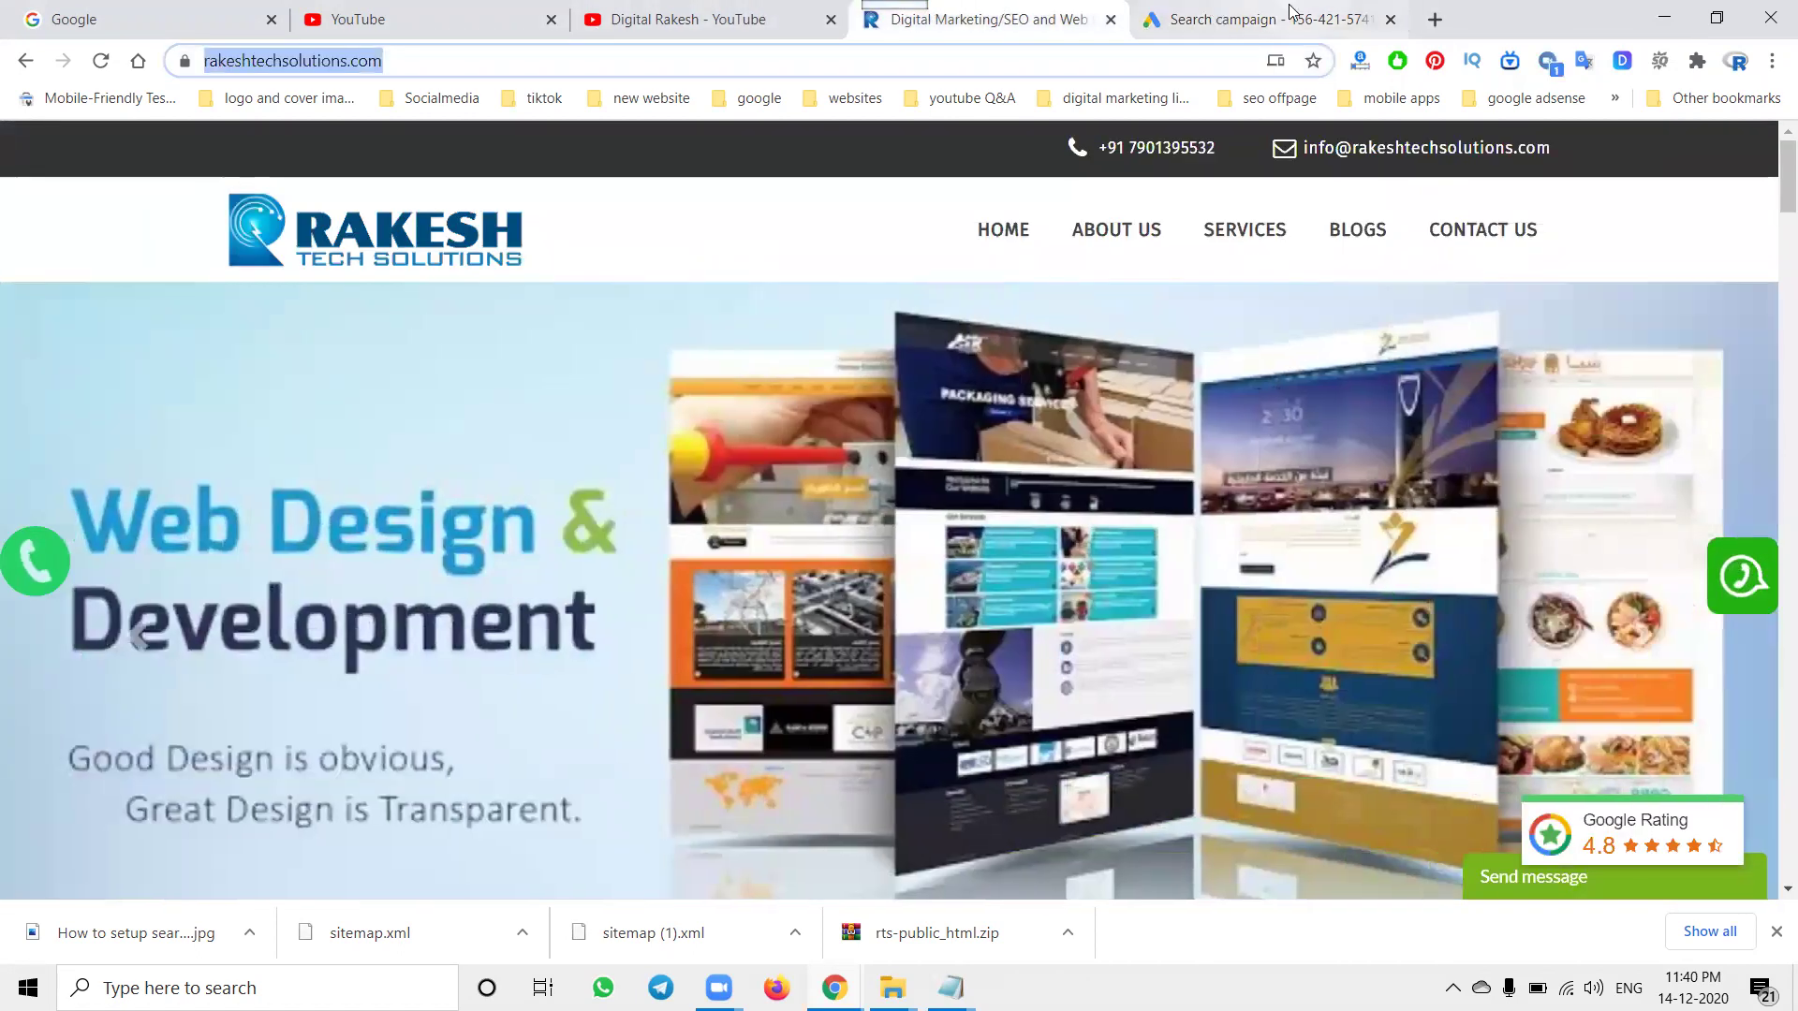
click(1290, 11)
text(https://www.rakeshtechsolutions.com/)
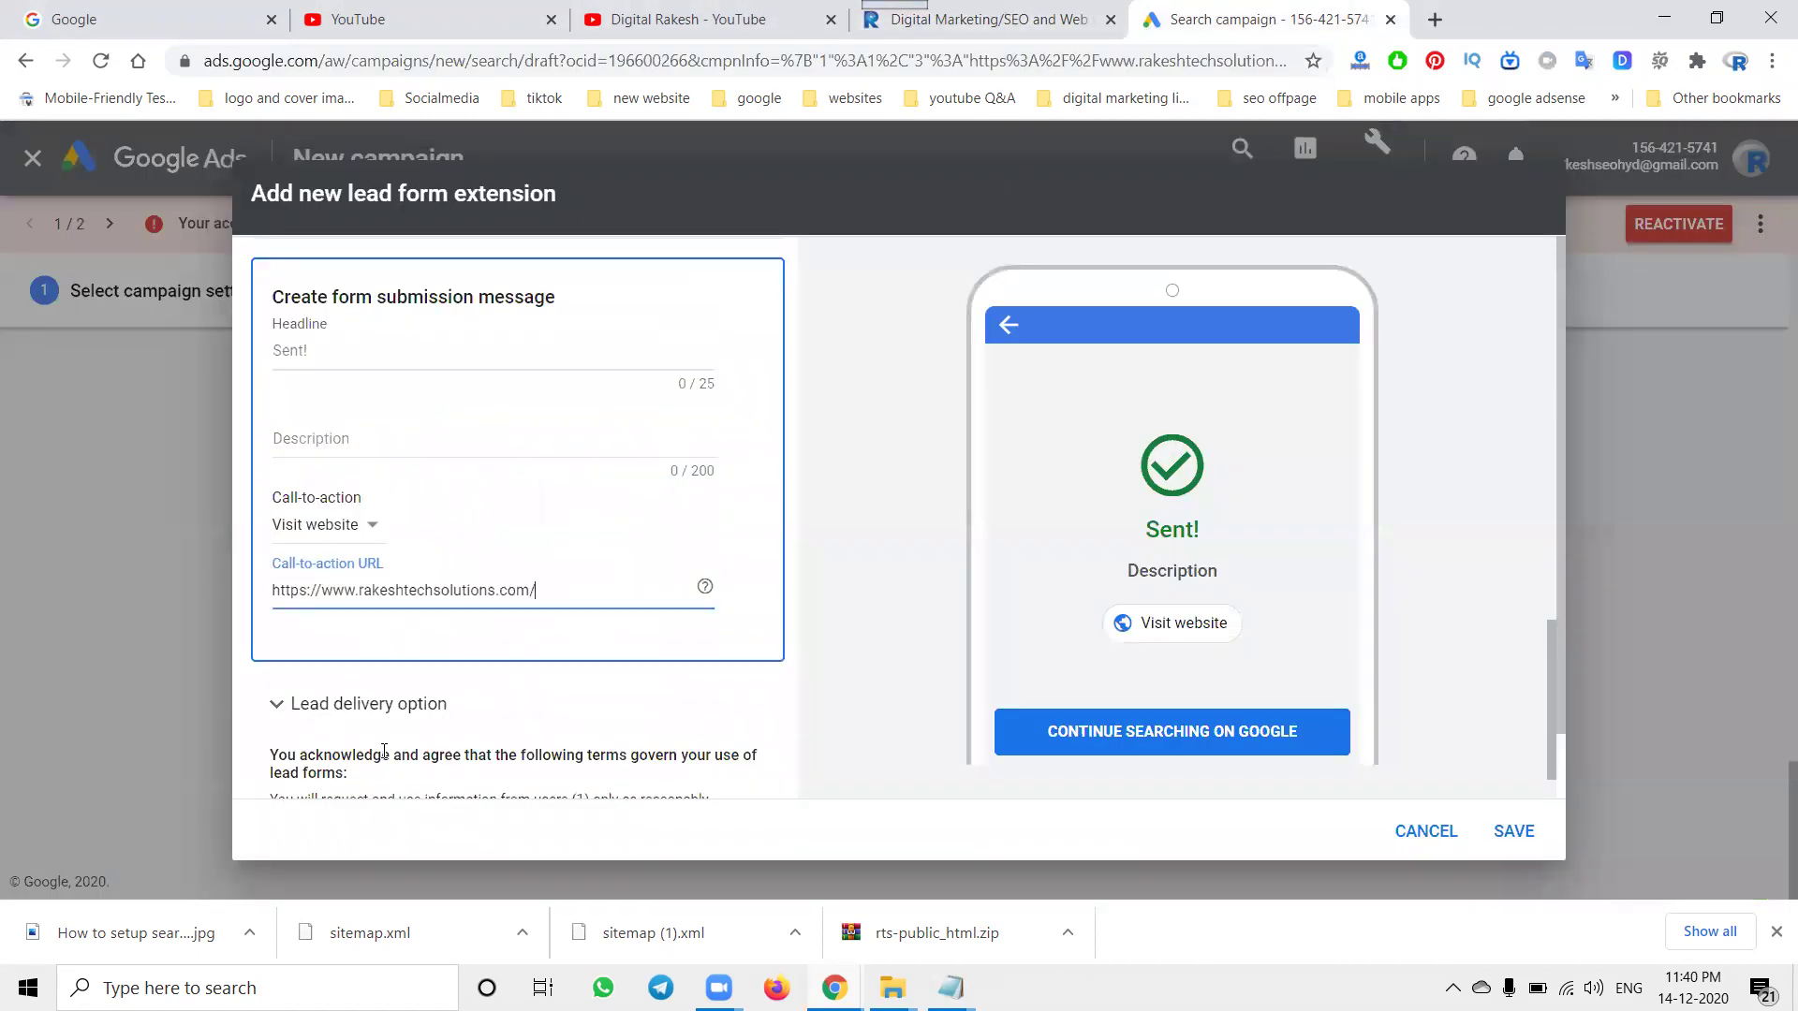
- Check the call-to-action choices, keep Visit website, and set the submission message's headline to "Rakesh Tech Solutions"
click(356, 530)
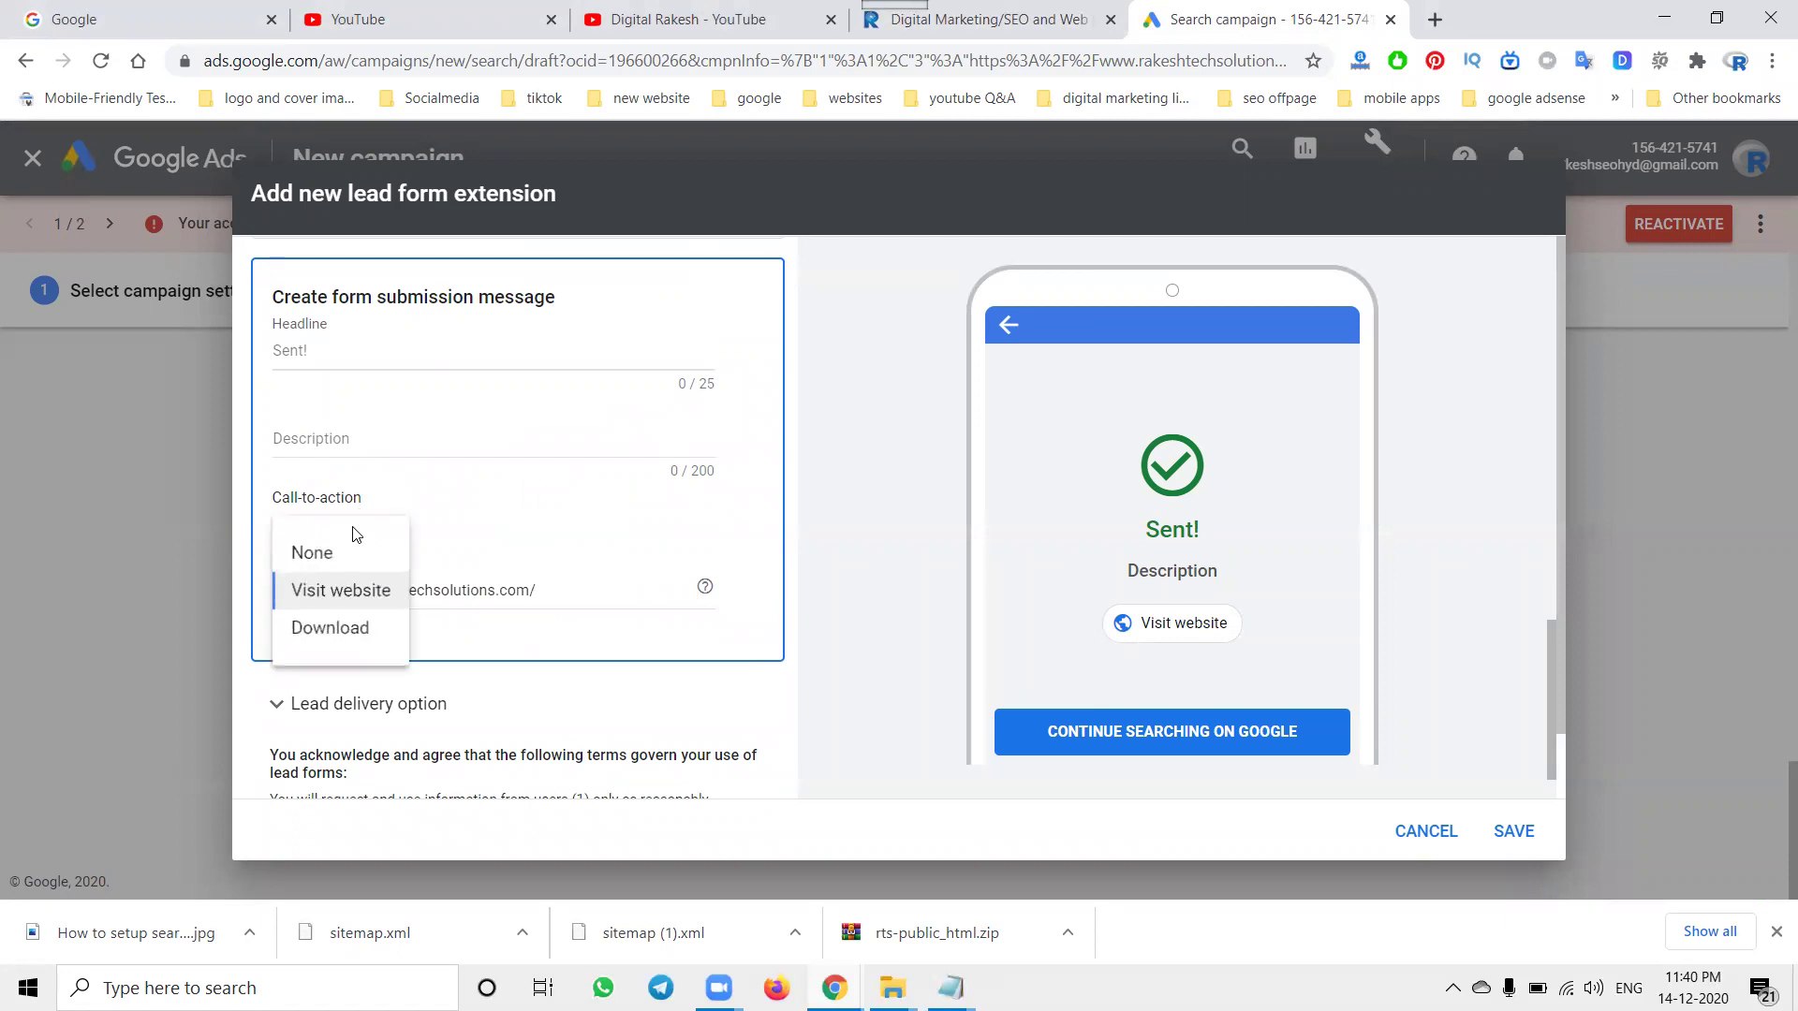
click(427, 498)
click(357, 349)
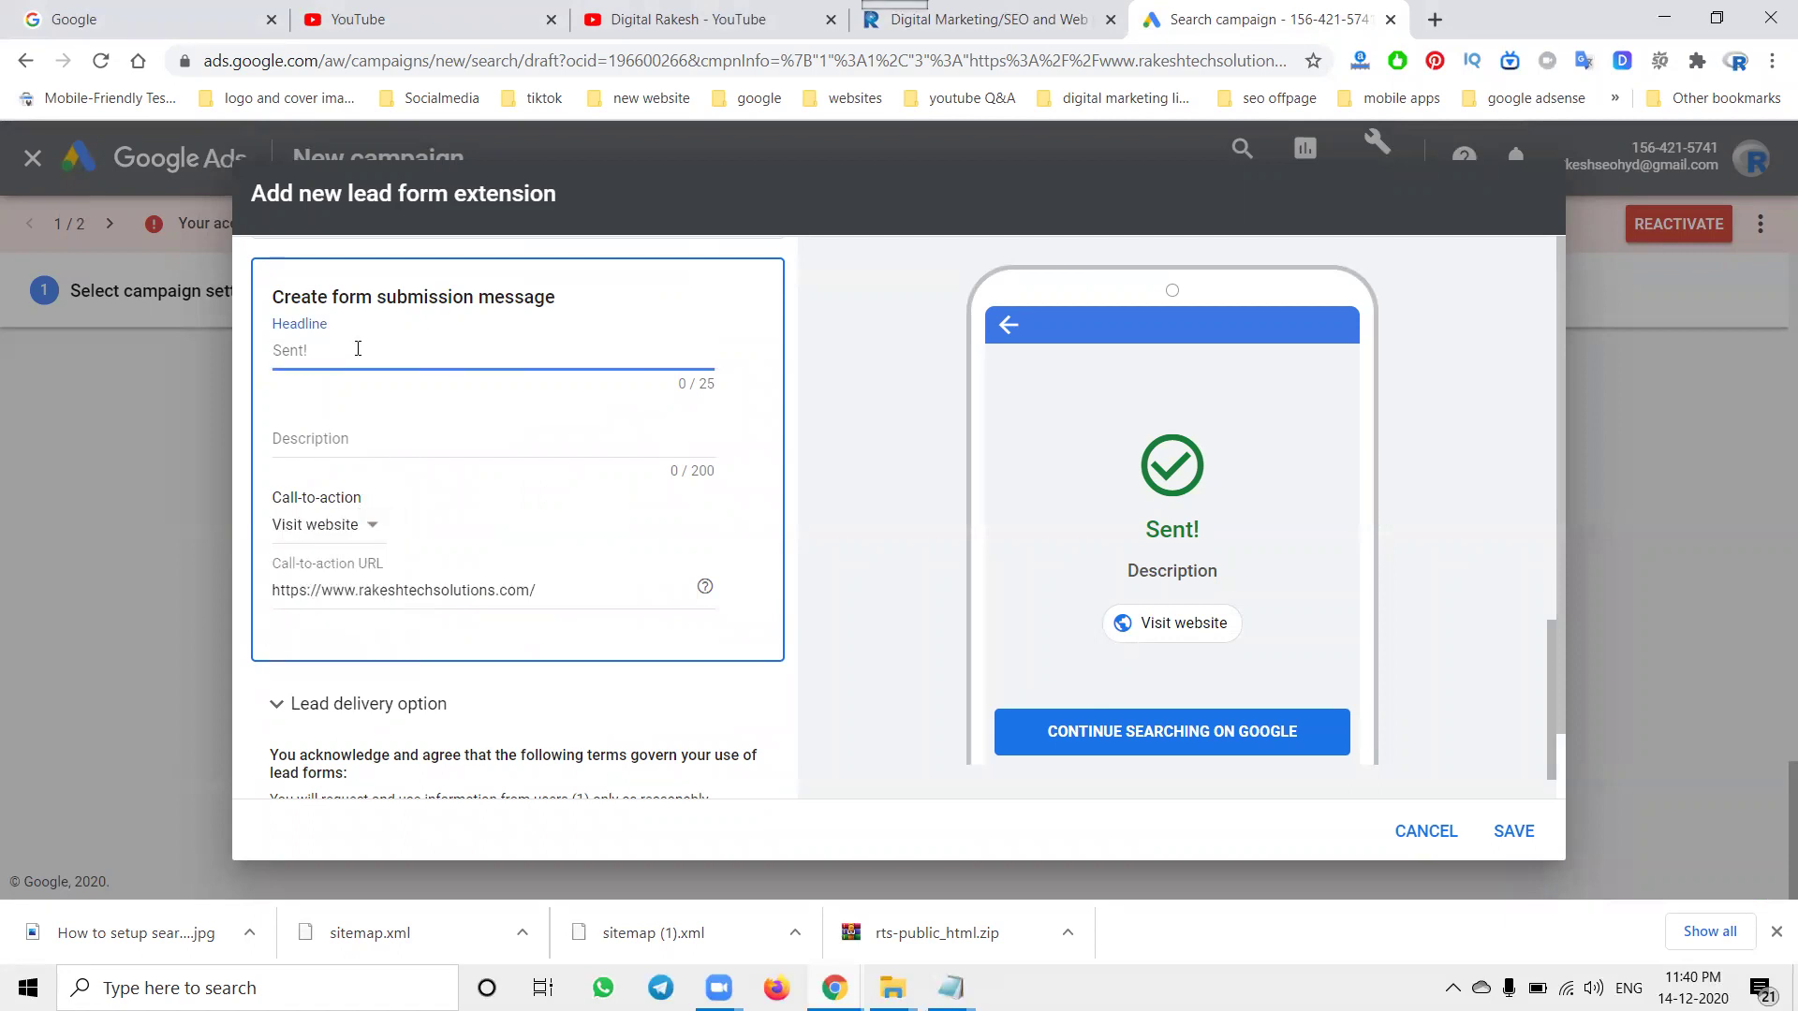
text(Rakesh Tech Sol)
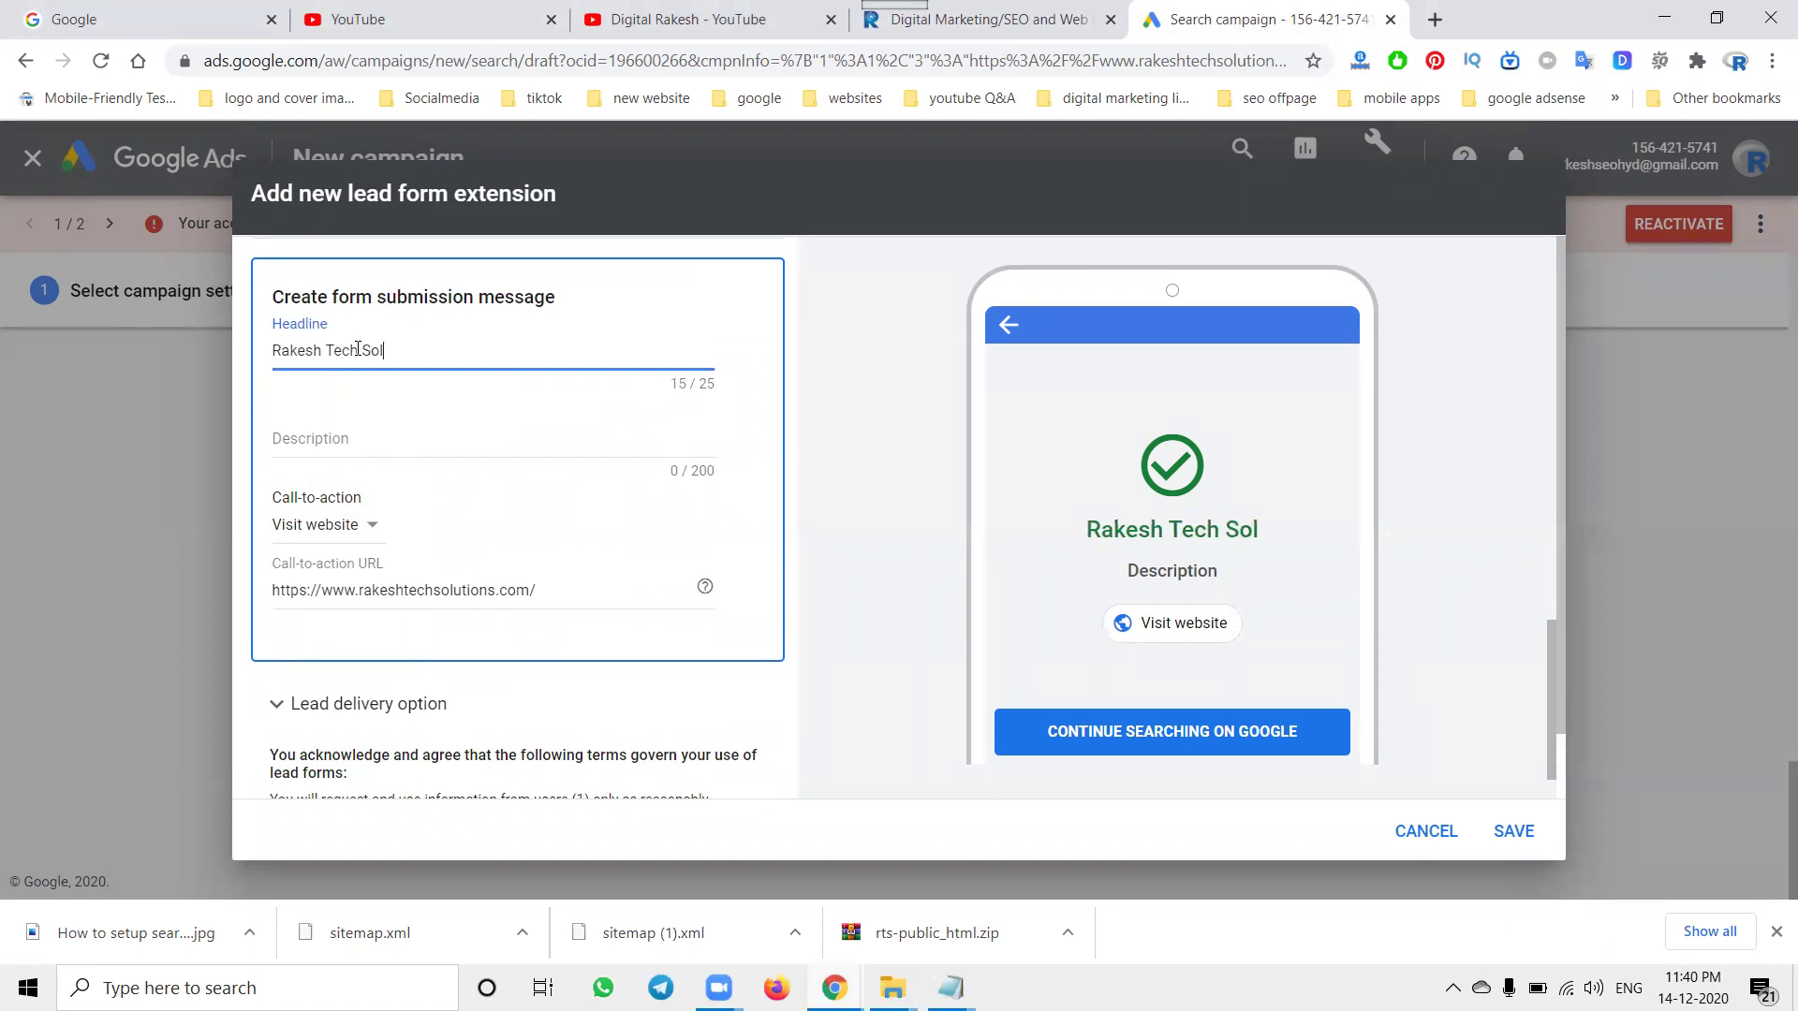
text(utions)
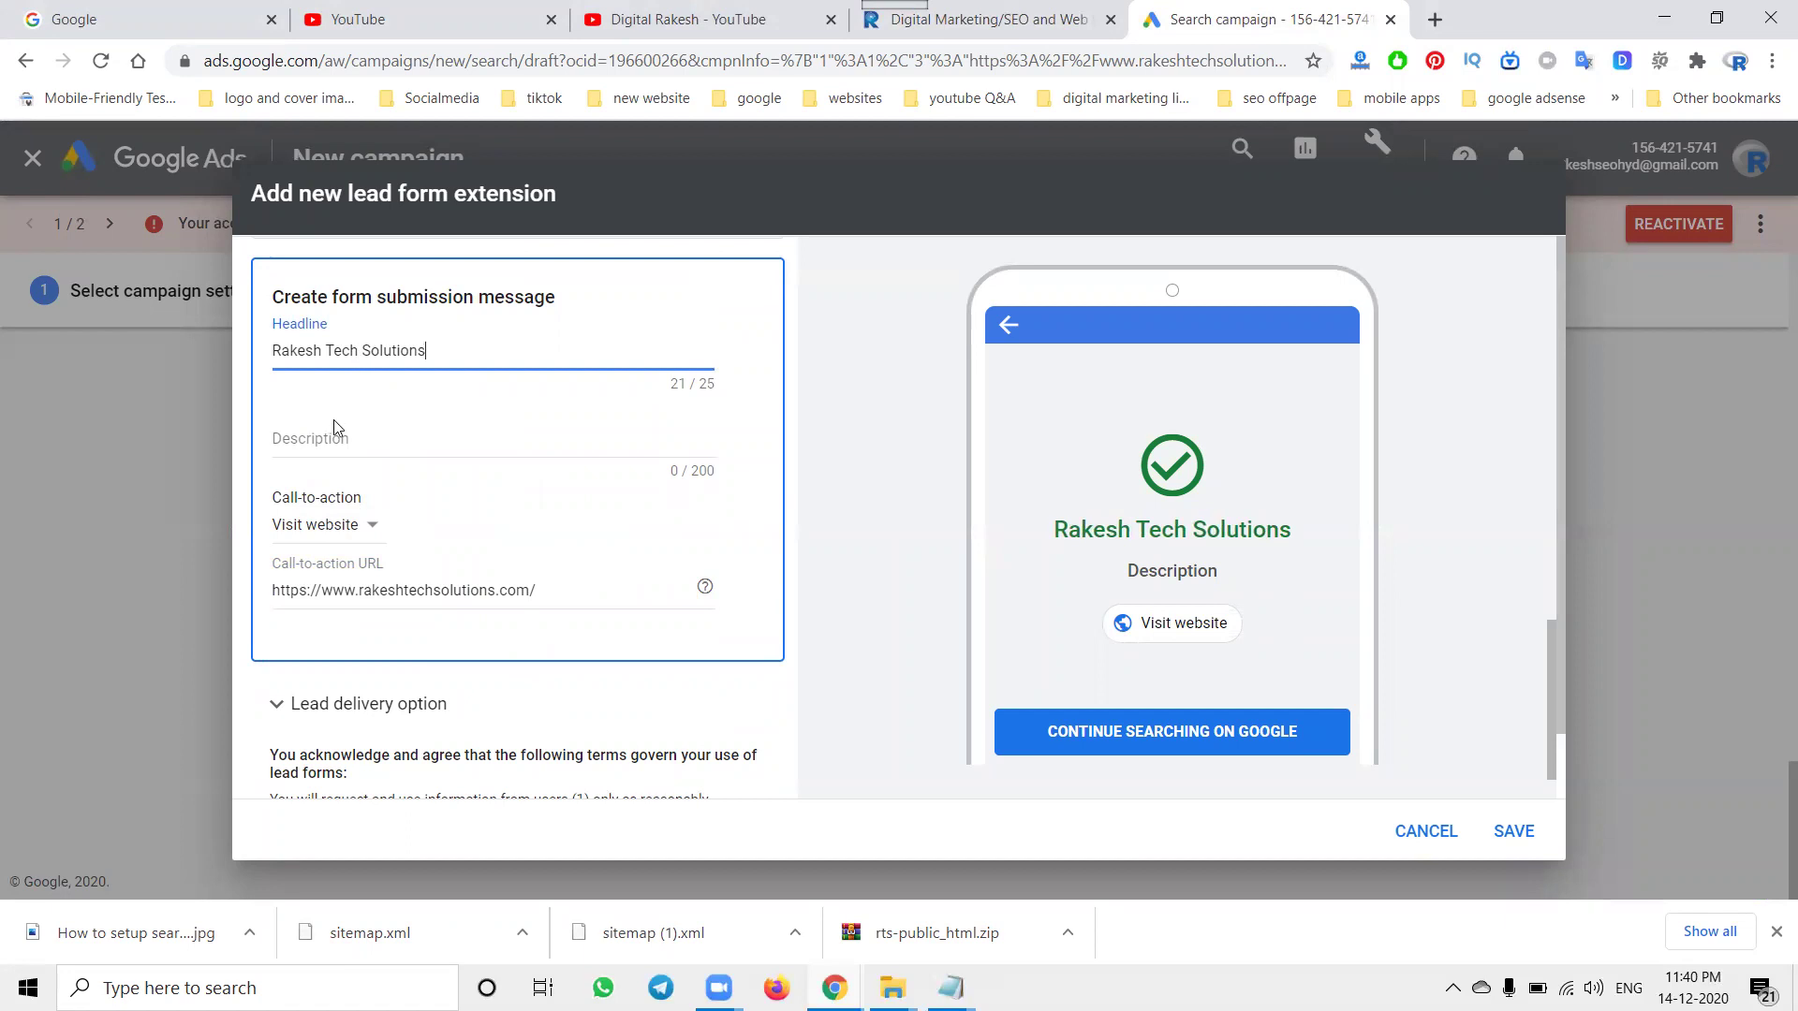
- Copy the lead form's description into the submission message's description and try to save the extension
scroll(333, 426, up, 15)
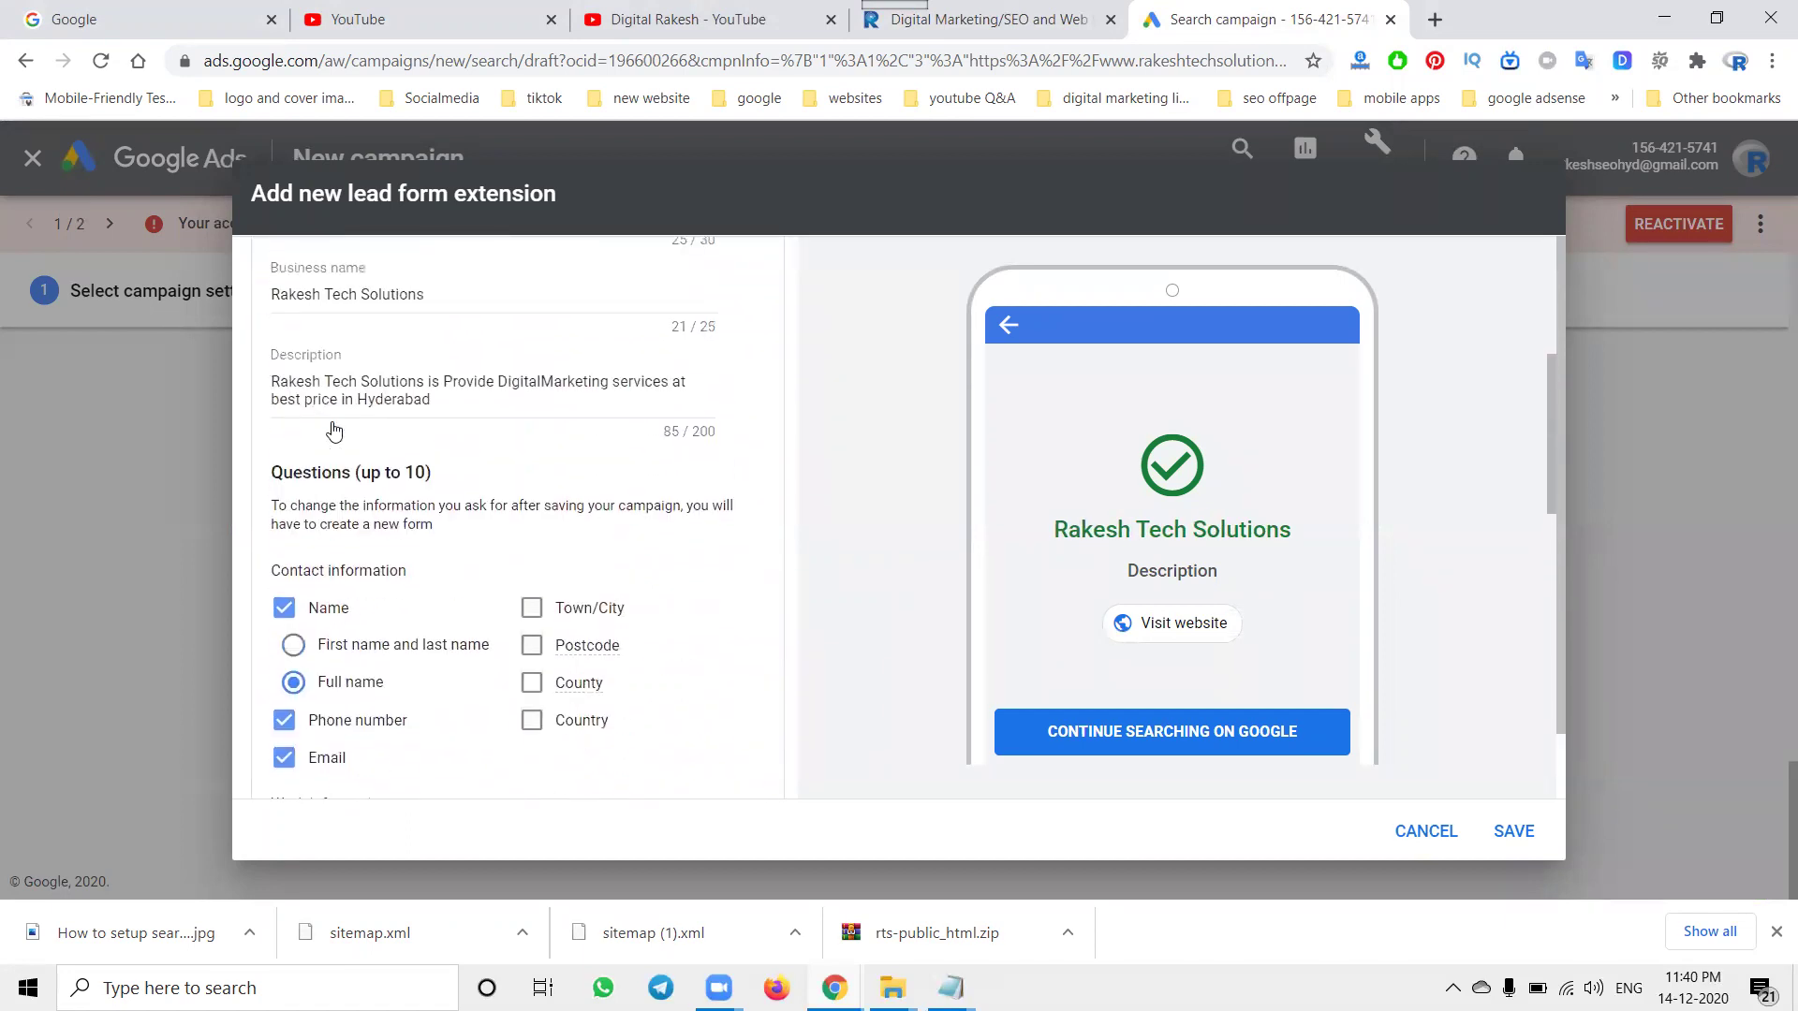
scroll(335, 430, up, 2)
triple_click(350, 499)
key(ctrl+c)
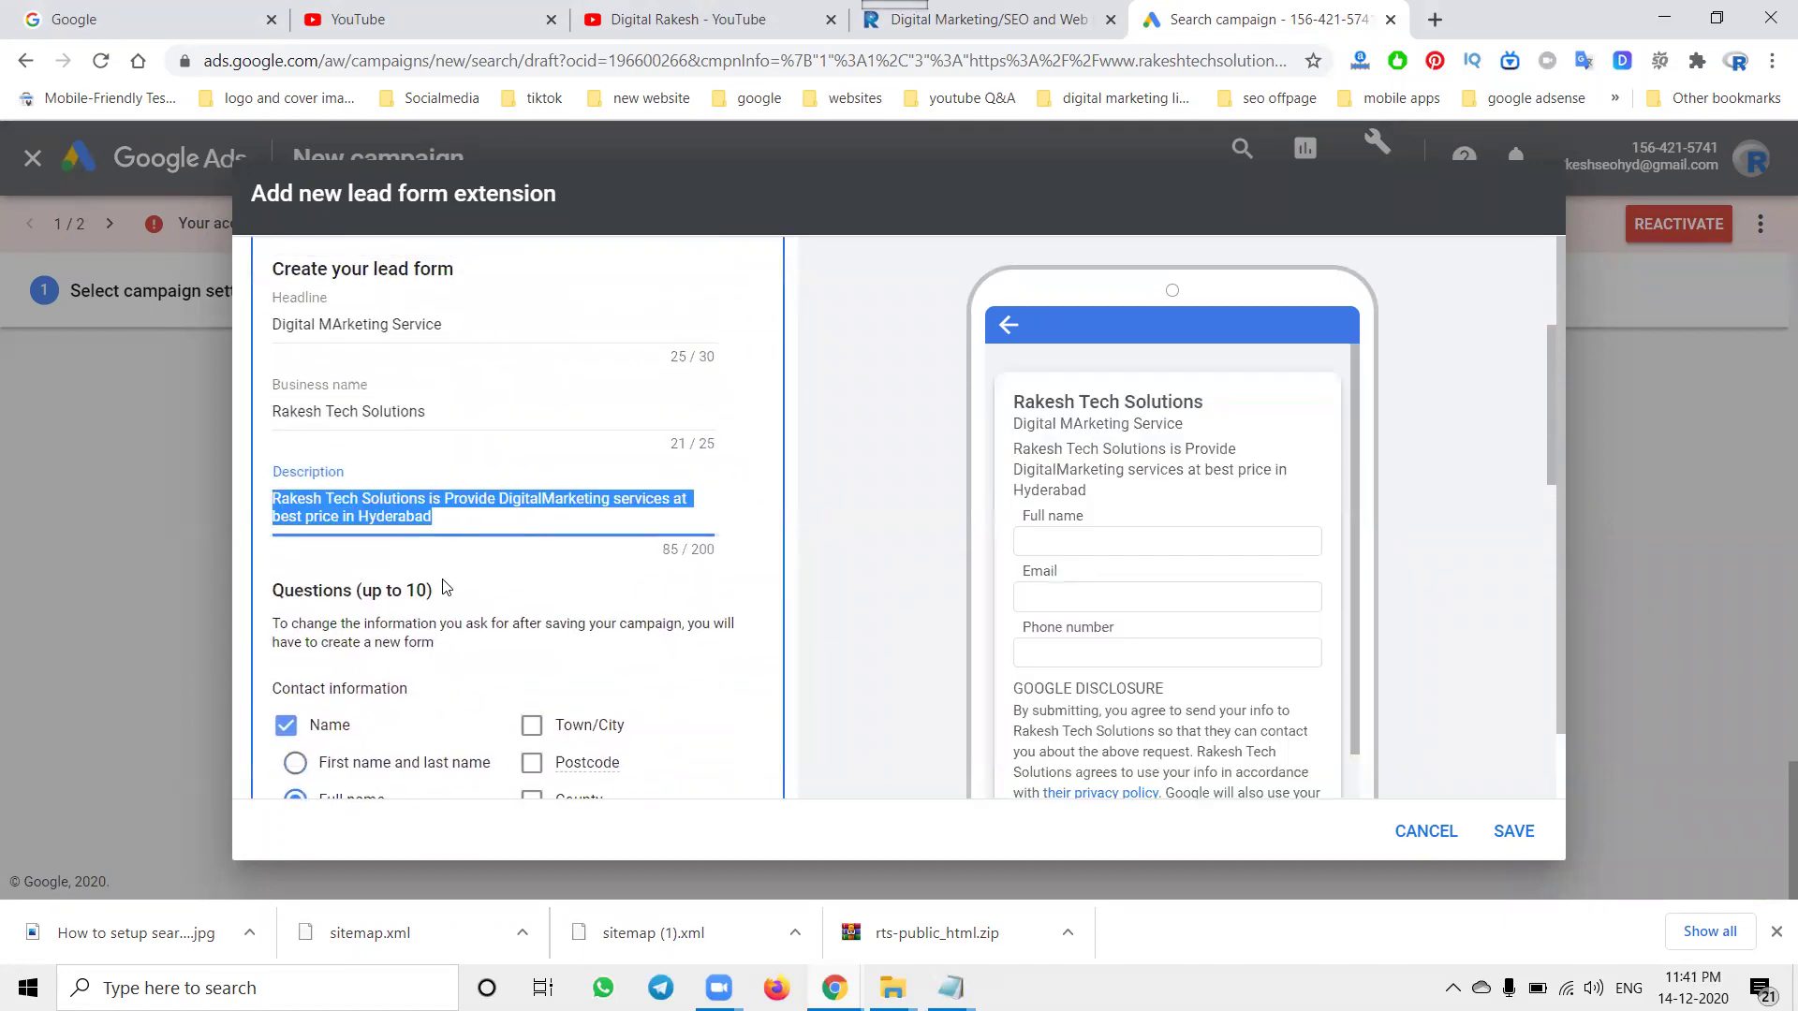
scroll(444, 588, down, 9)
click(395, 401)
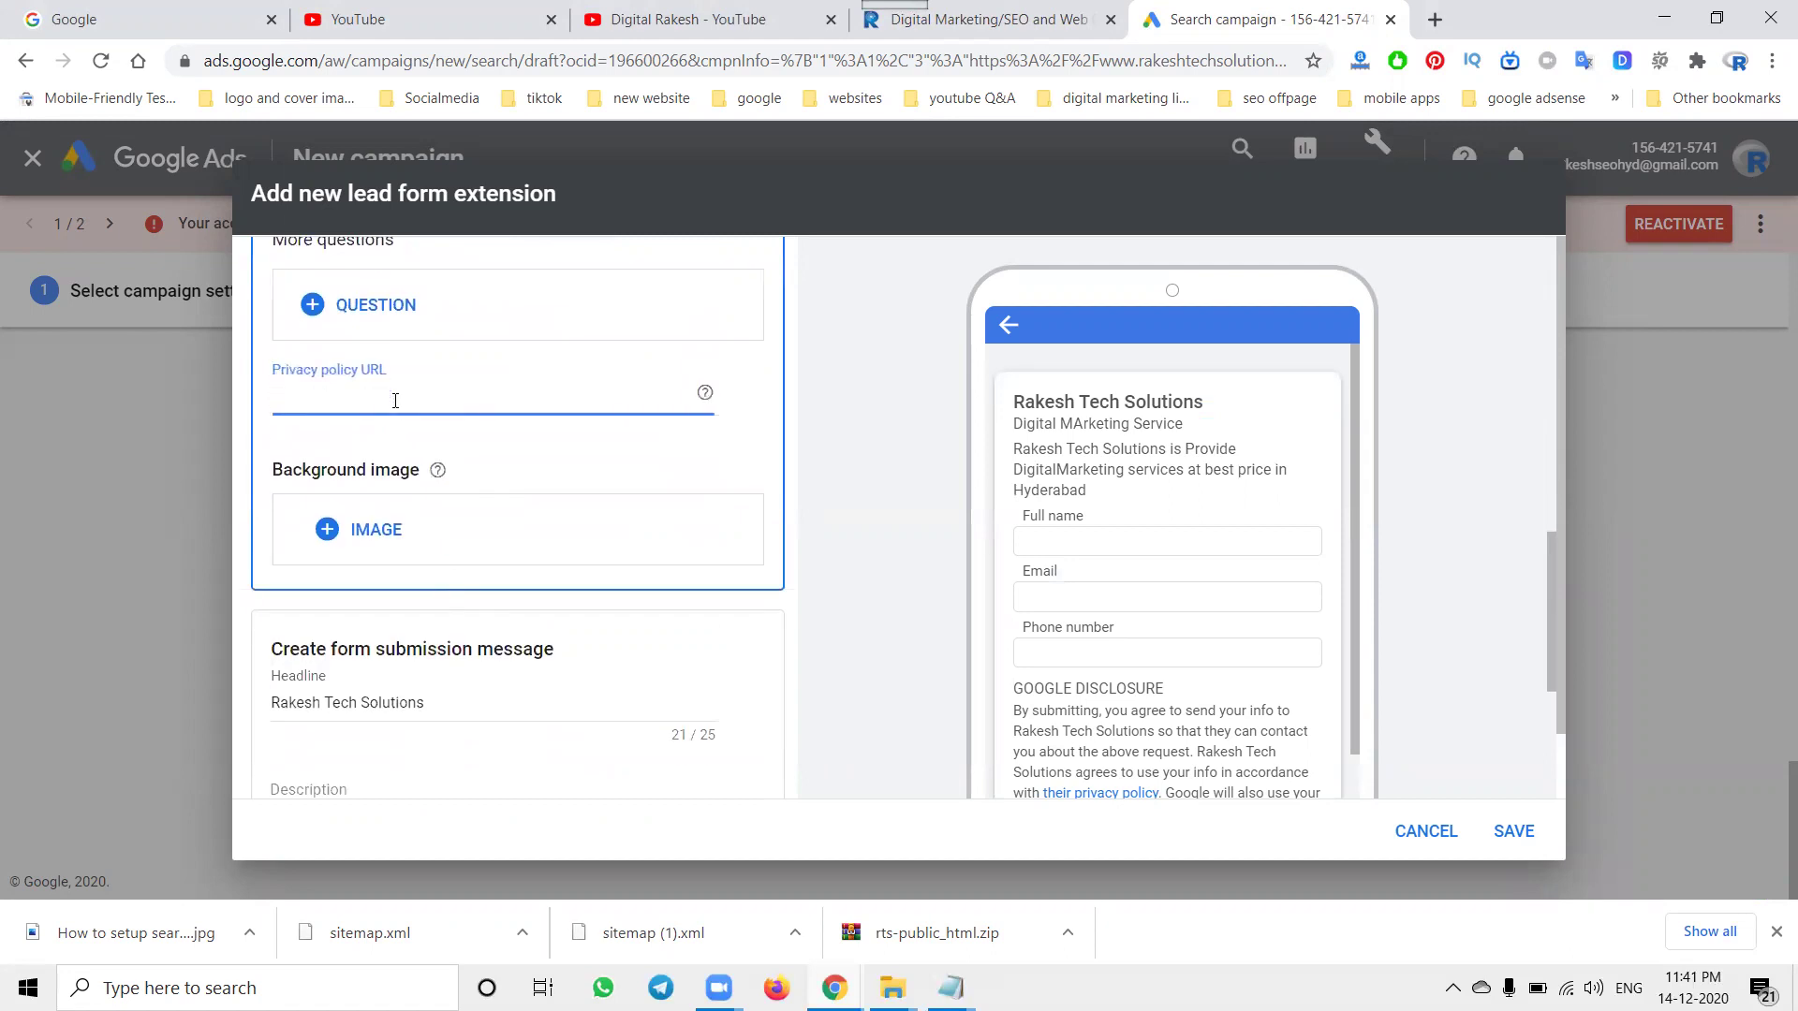
scroll(395, 400, up, 2)
scroll(393, 440, down, 6)
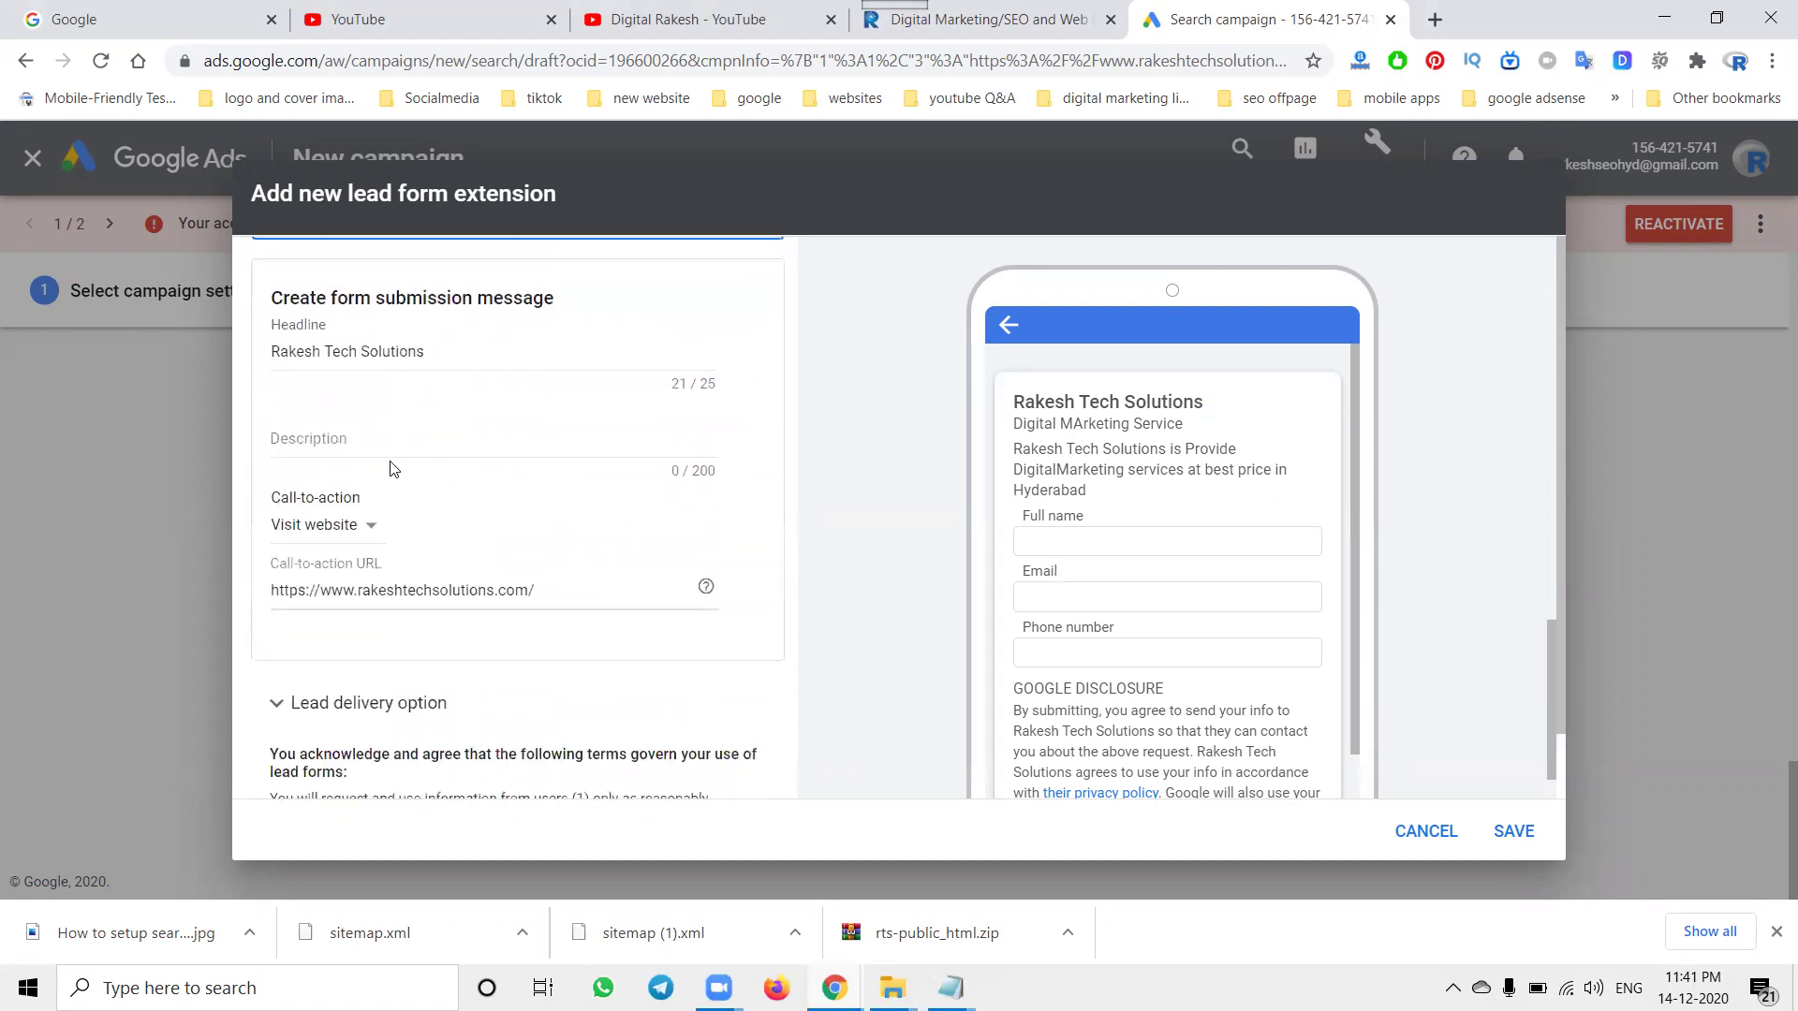
click(393, 468)
key(ctrl+v)
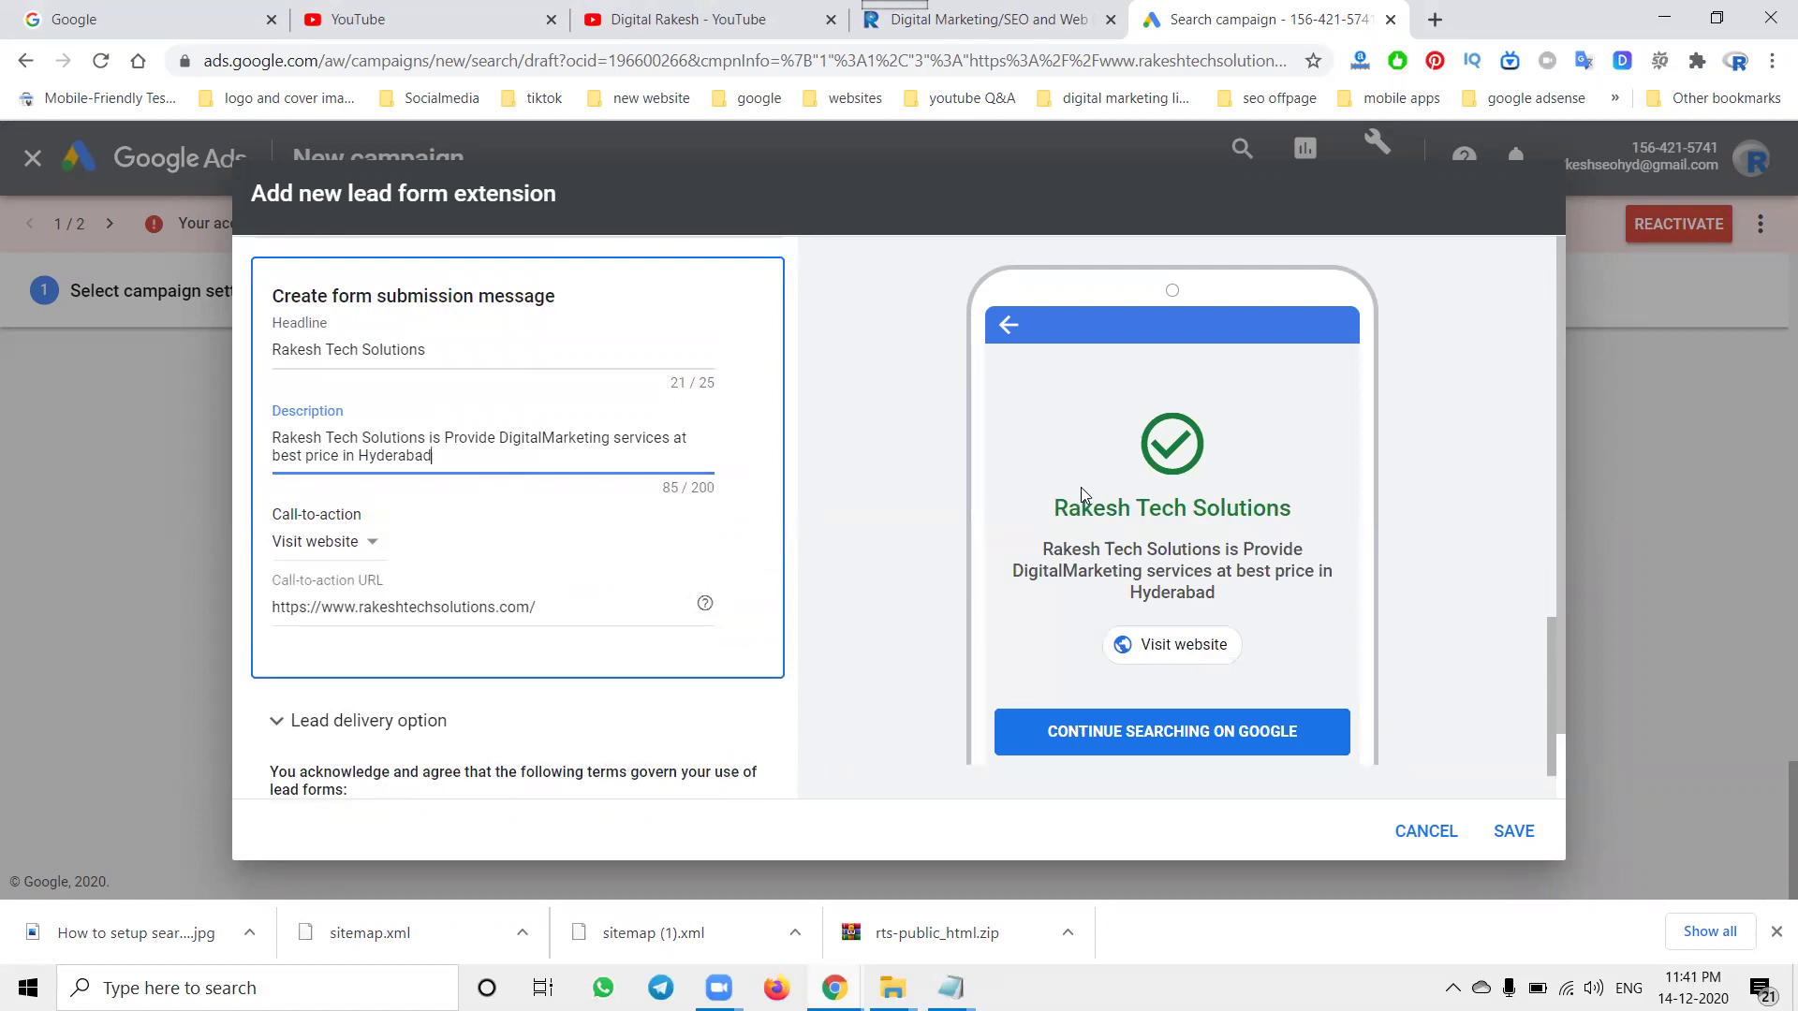
scroll(1080, 488, down, 4)
click(1513, 830)
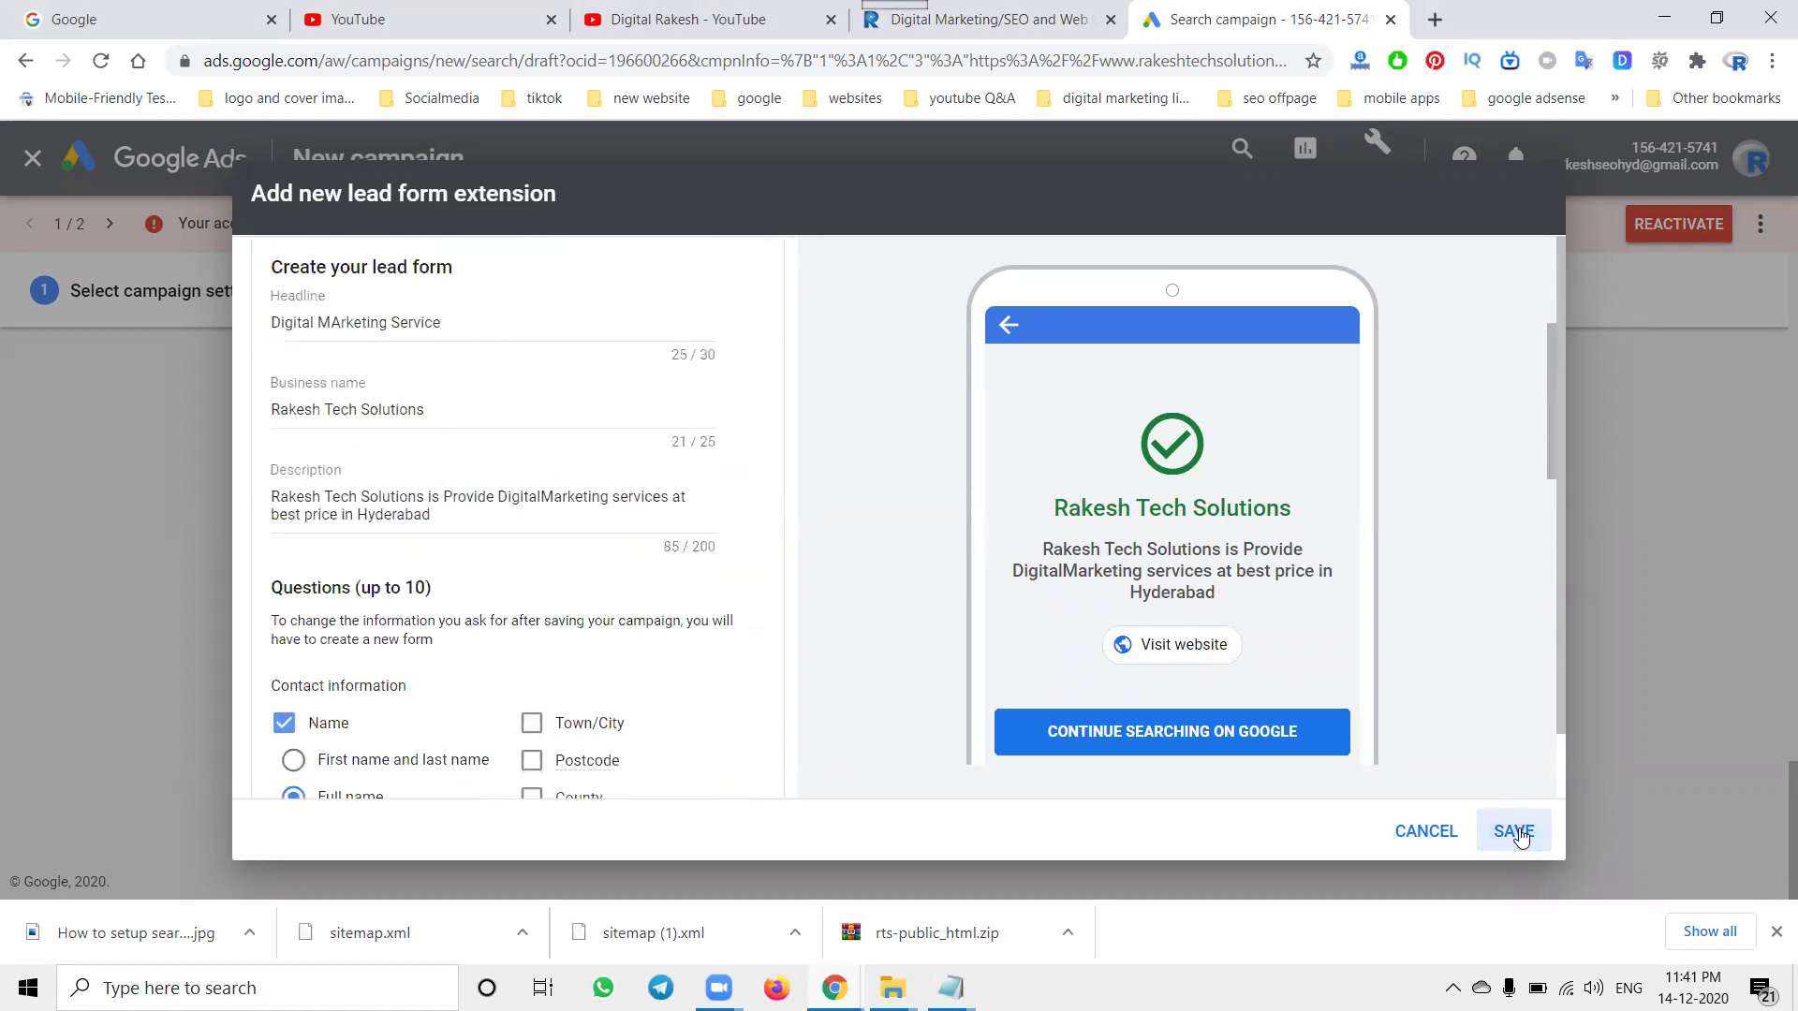
scroll(458, 543, down, 8)
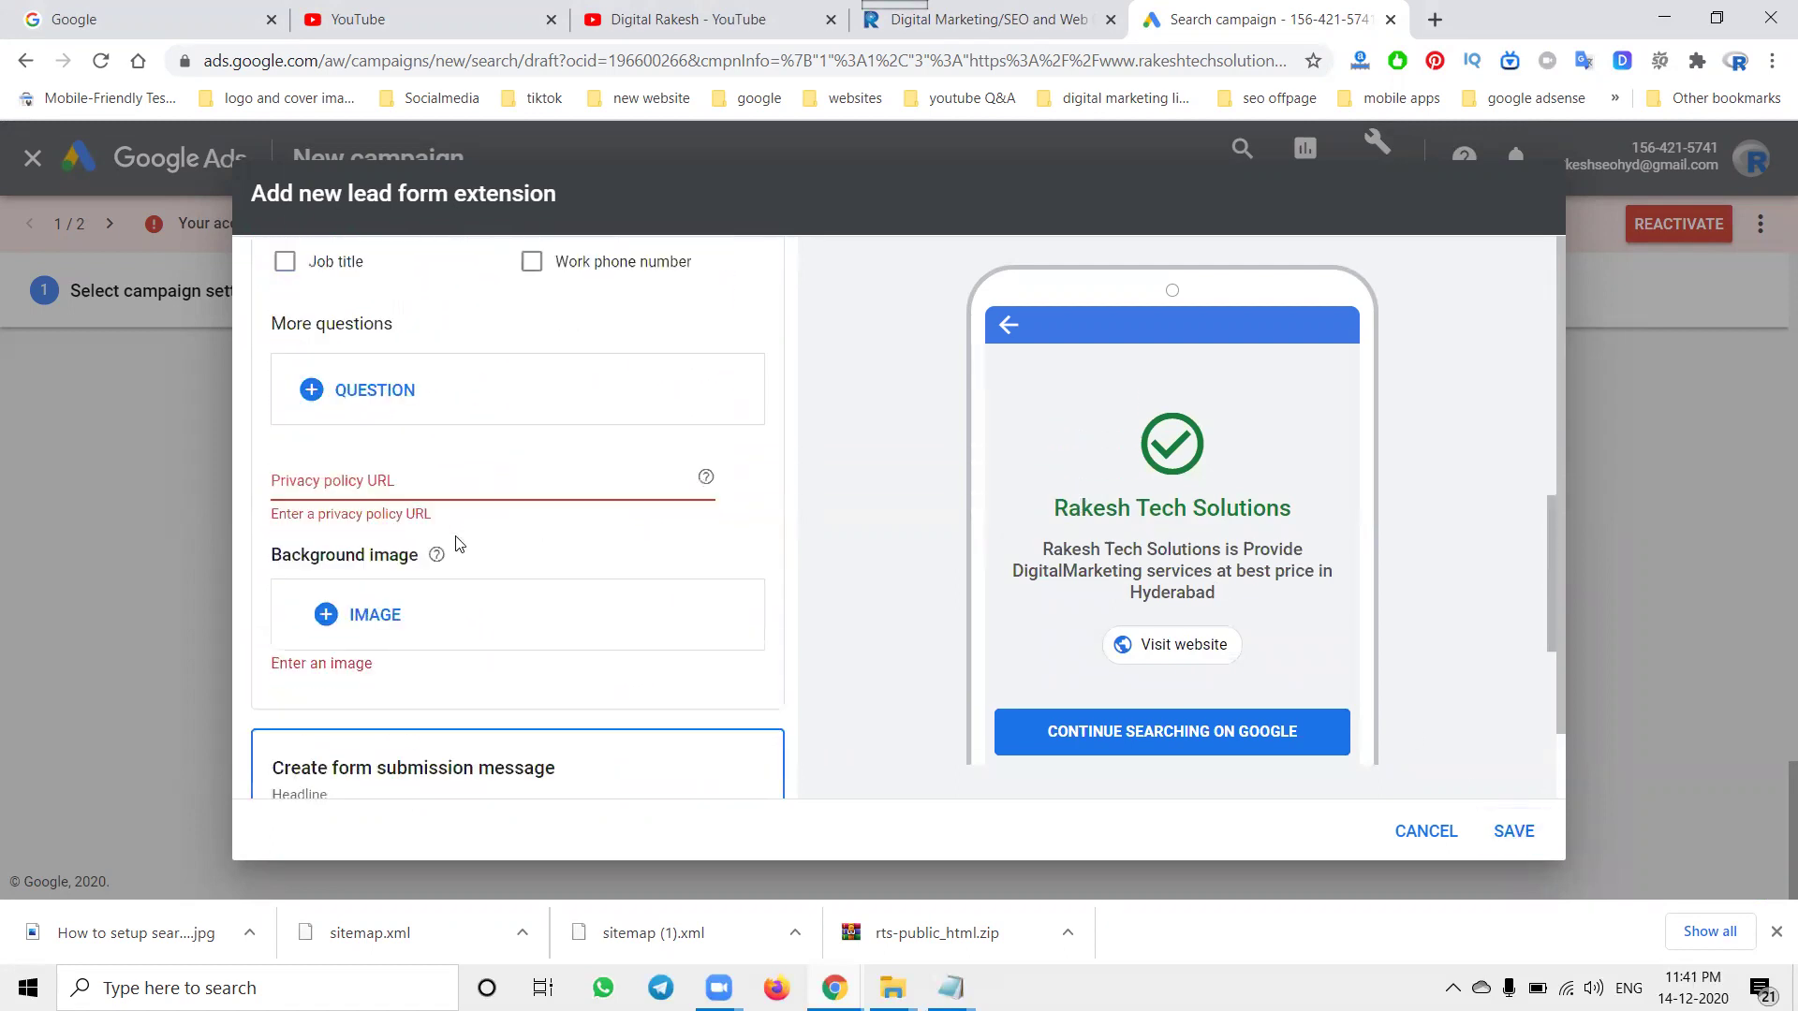
scroll(459, 543, down, 1)
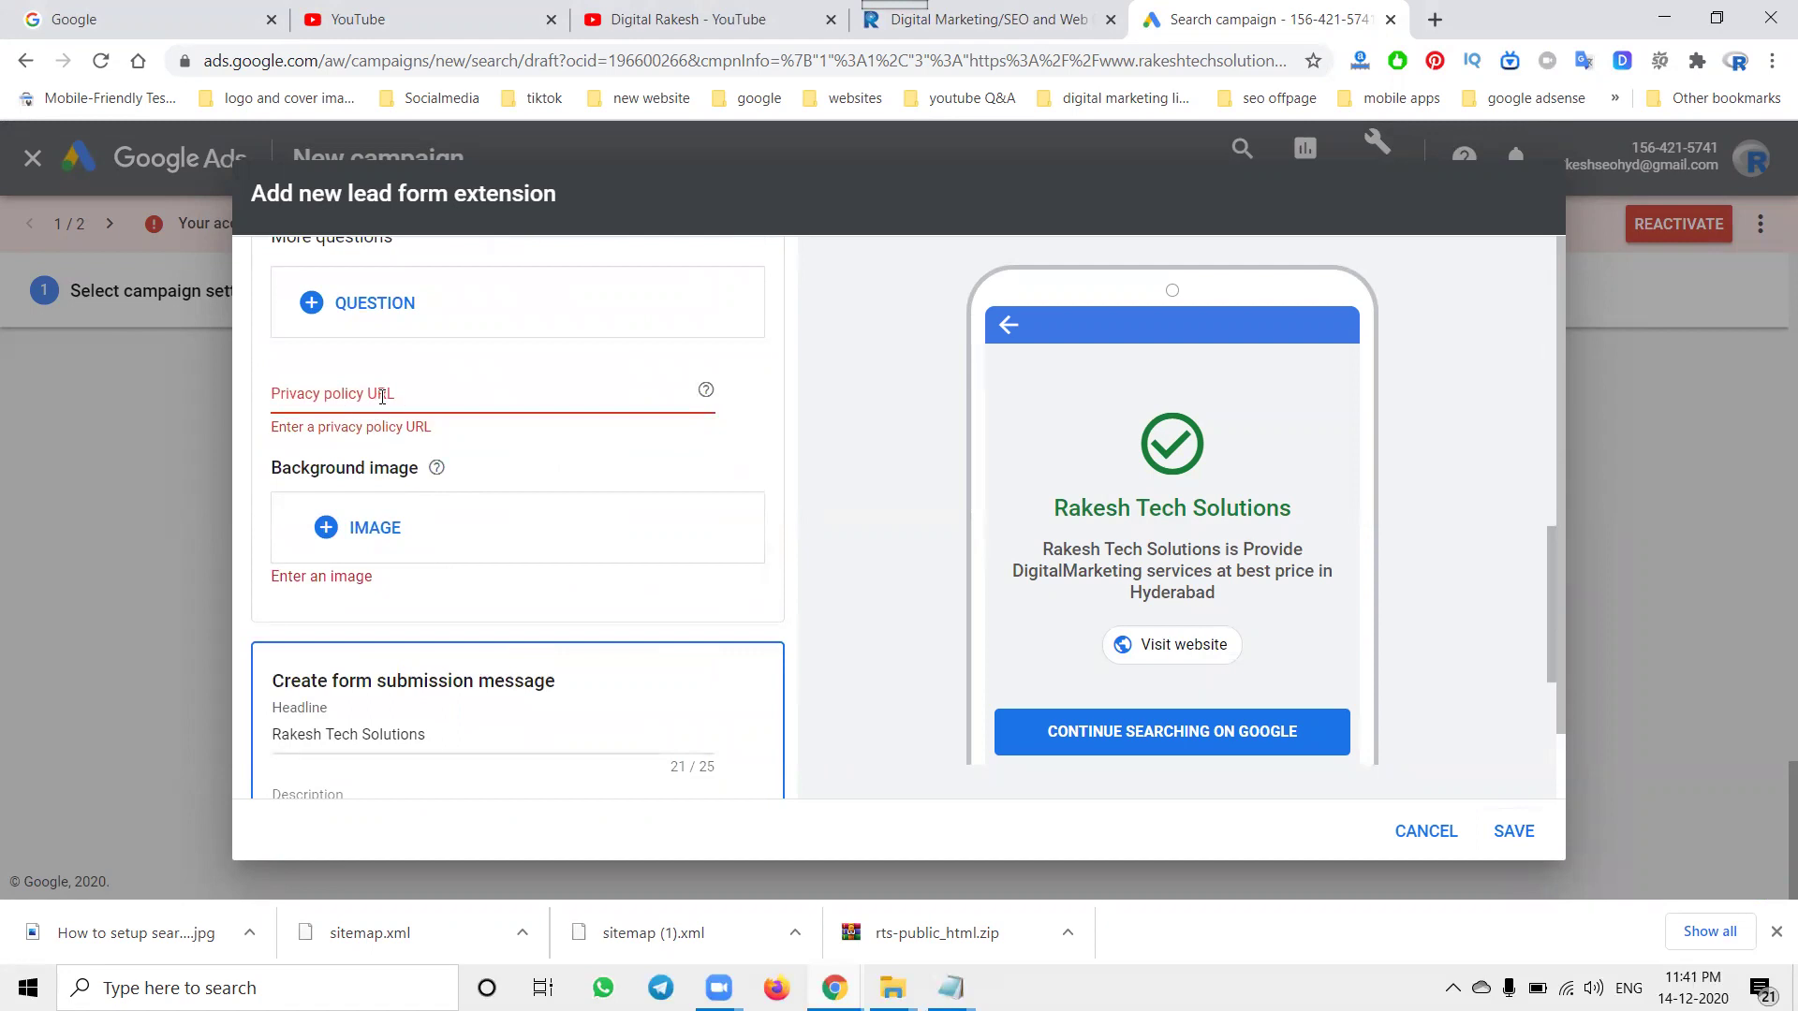
click(983, 19)
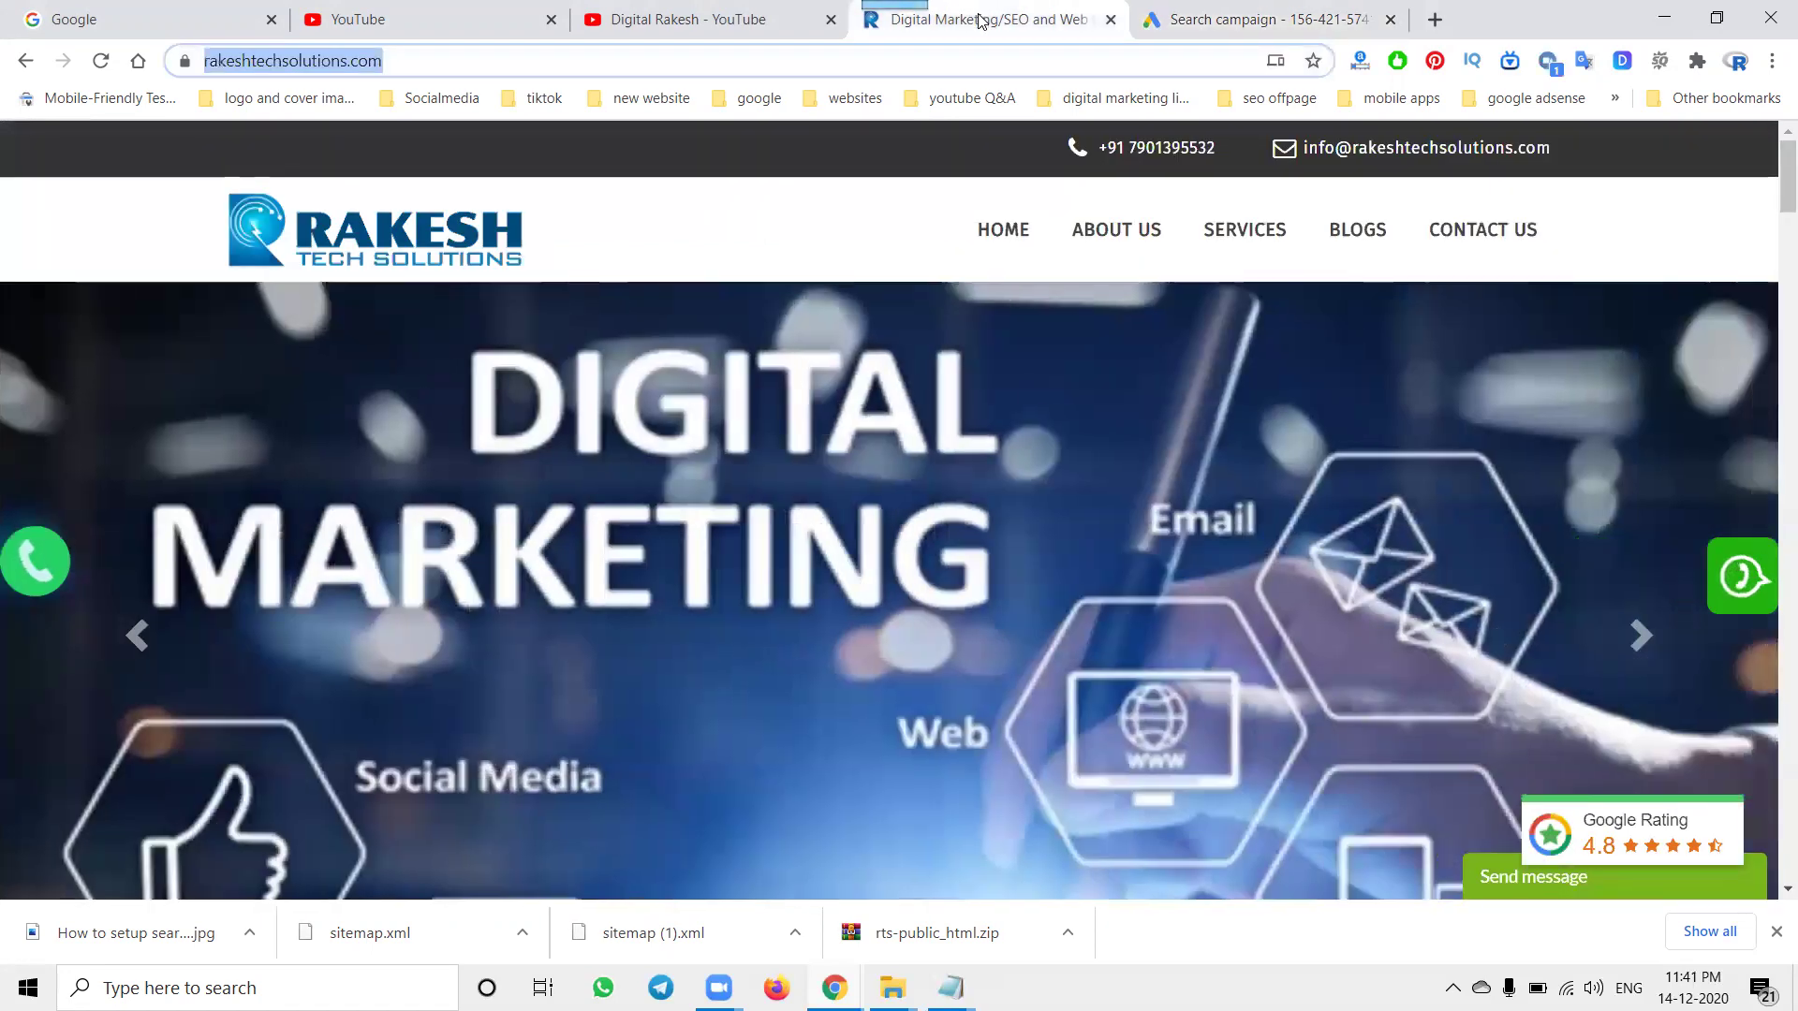
click(1207, 20)
click(457, 394)
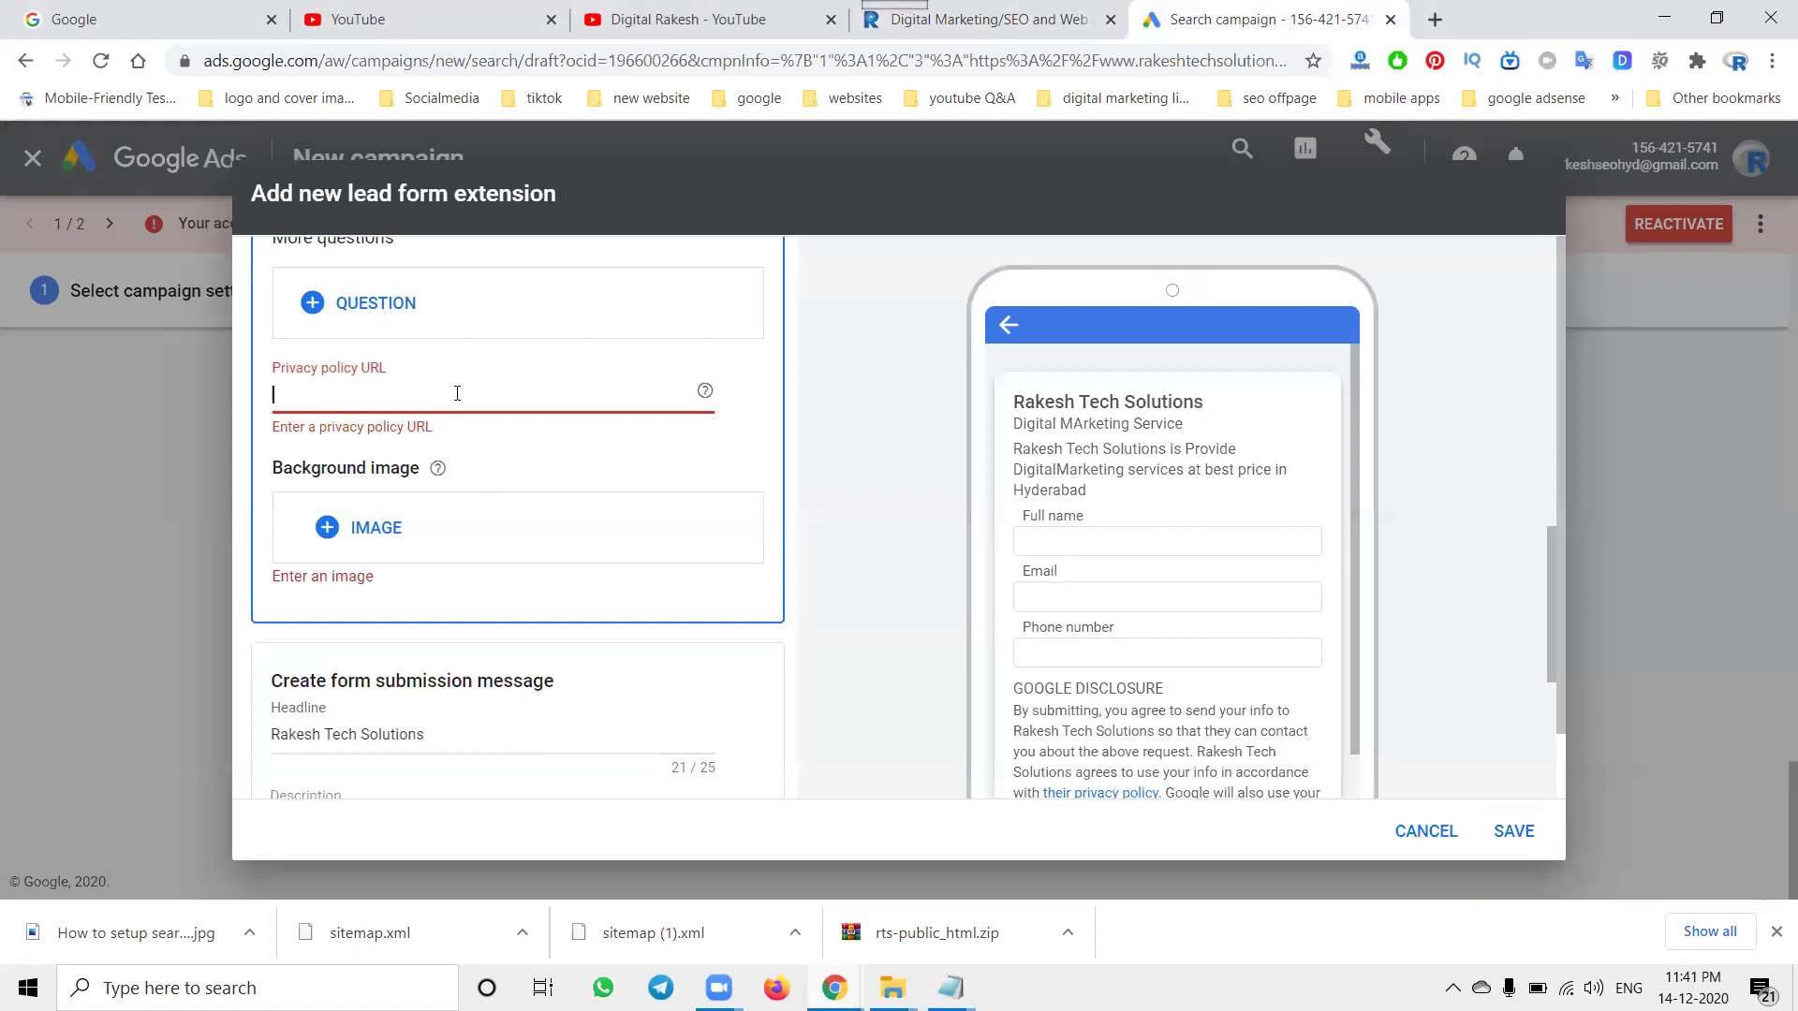
text(https://www.rakeshtechsolutions.com/)
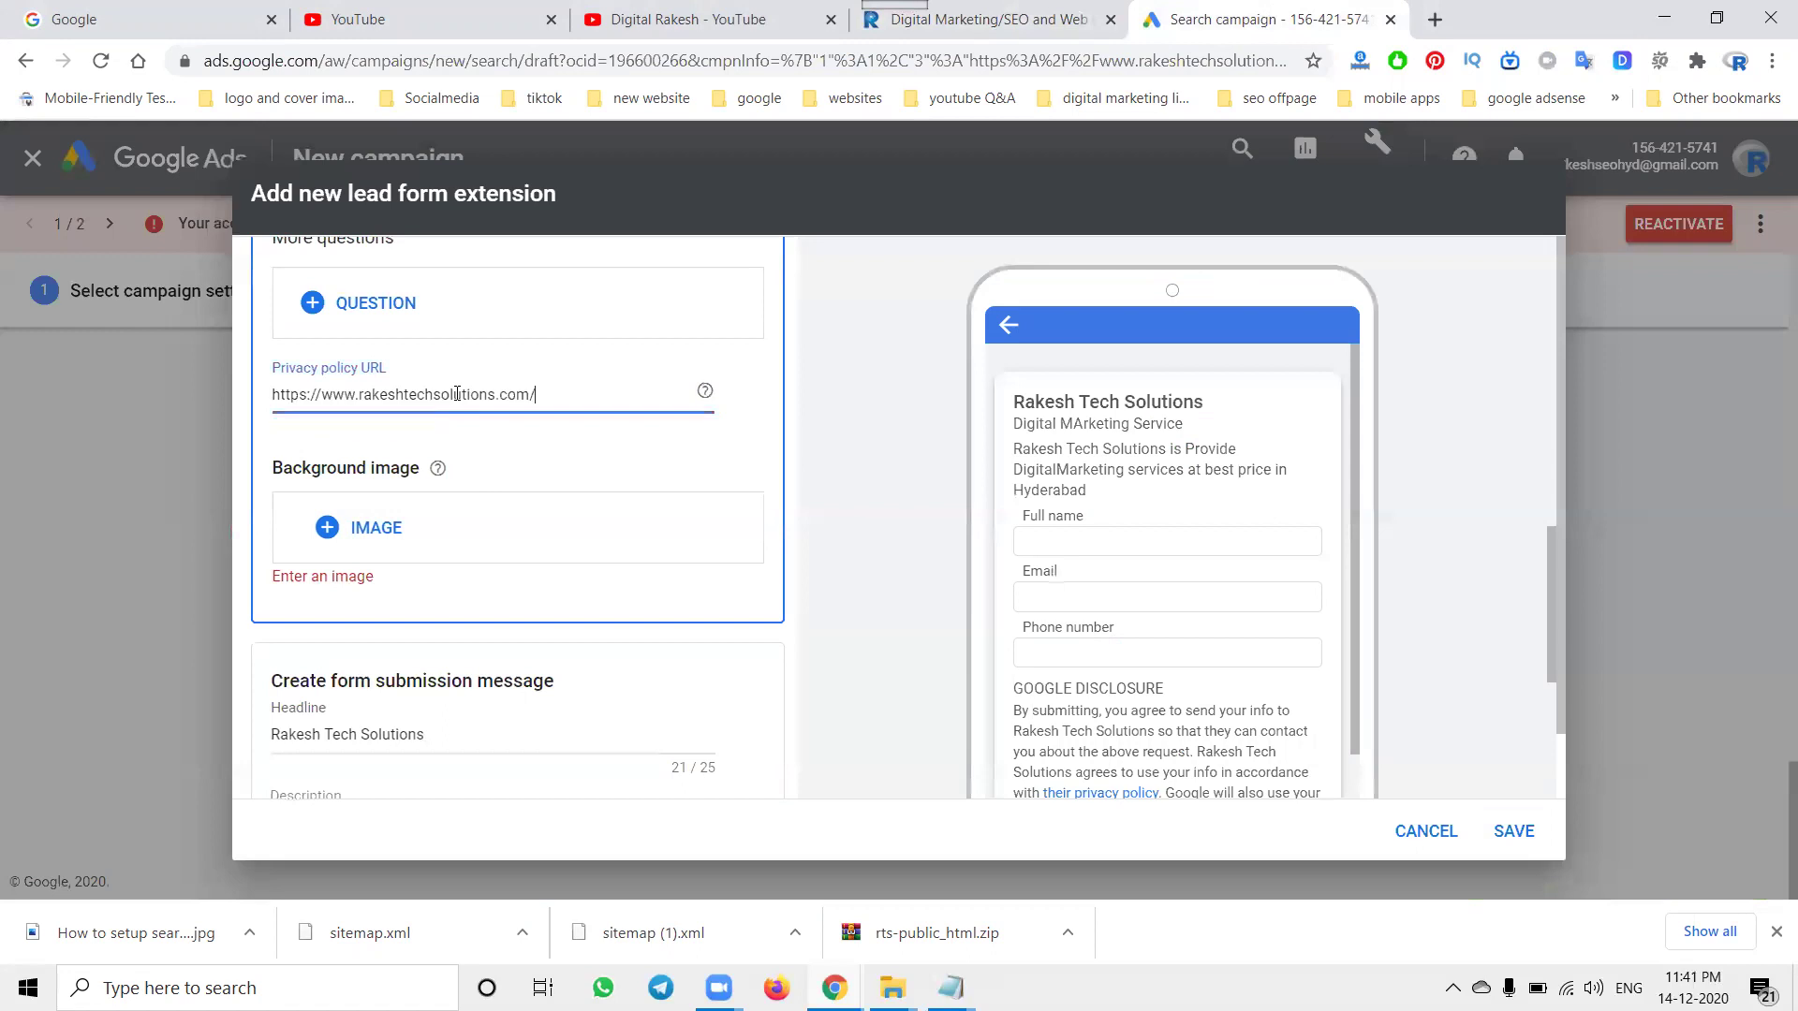
click(1486, 828)
- Upload the image rts from the Rakesh Tech Solutions folder on New Volume (E:) as the form's background image
scroll(609, 587, down, 8)
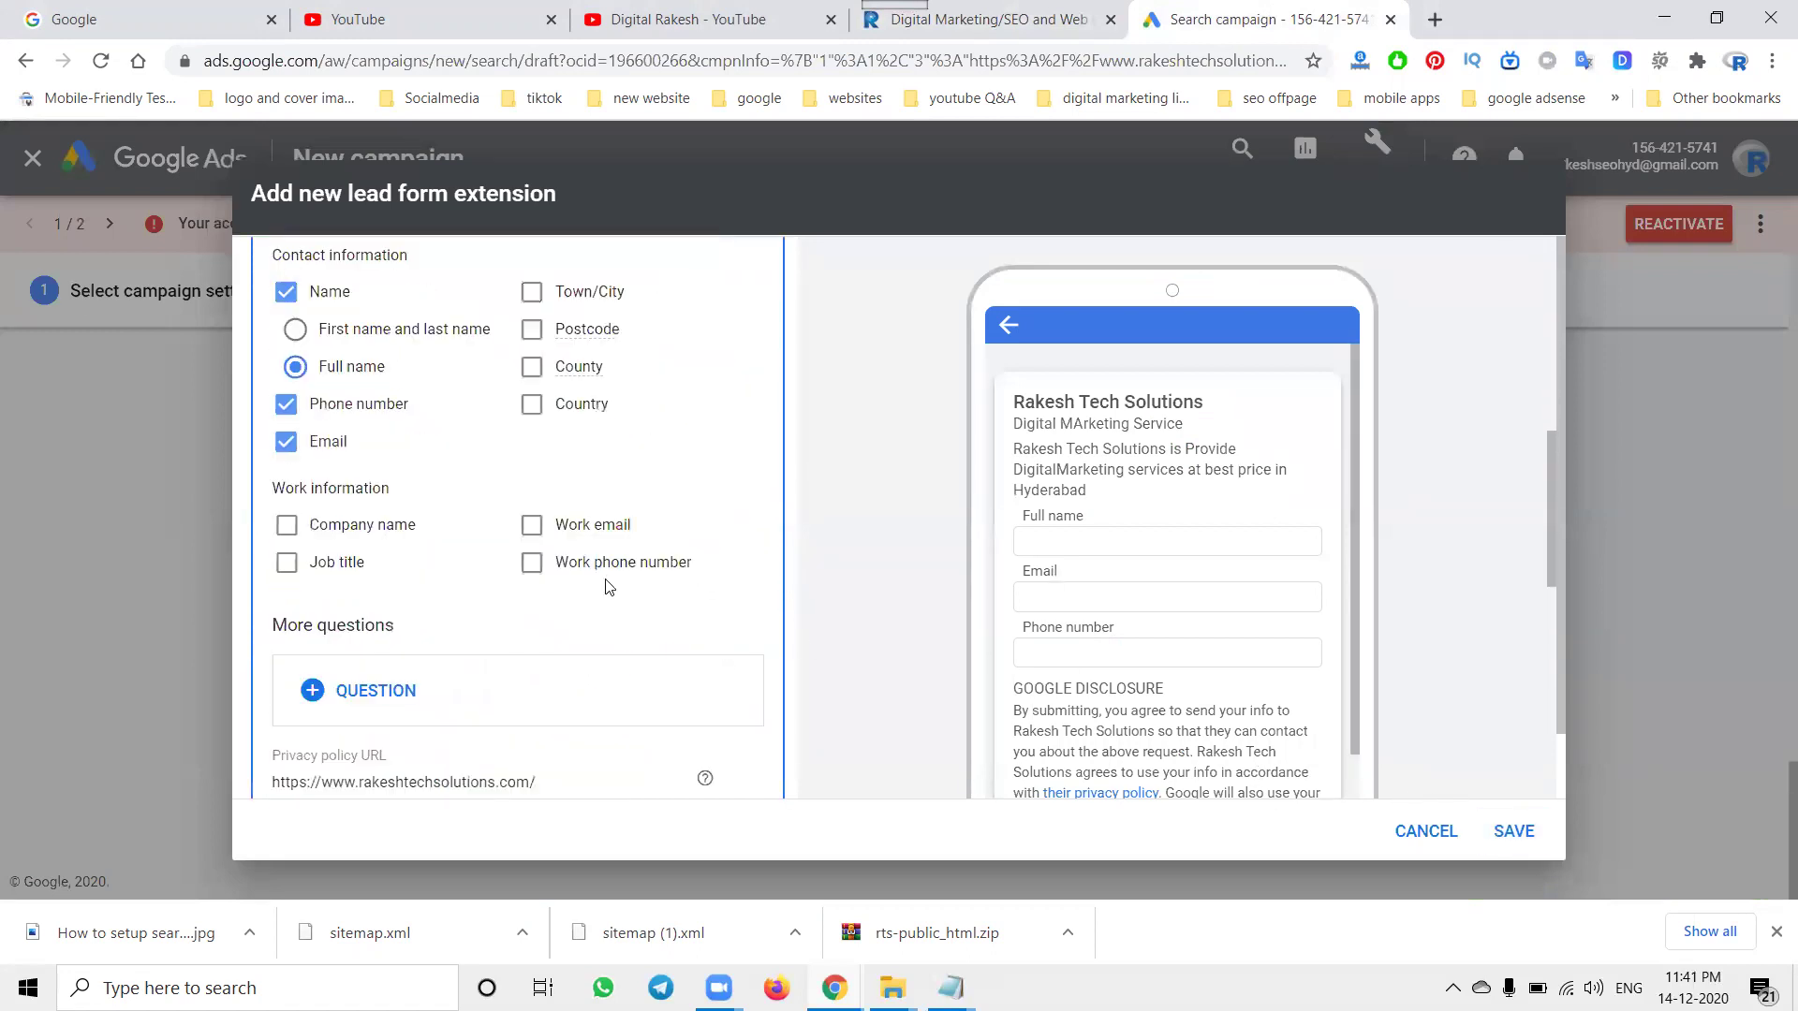
scroll(608, 587, down, 2)
scroll(495, 515, up, 2)
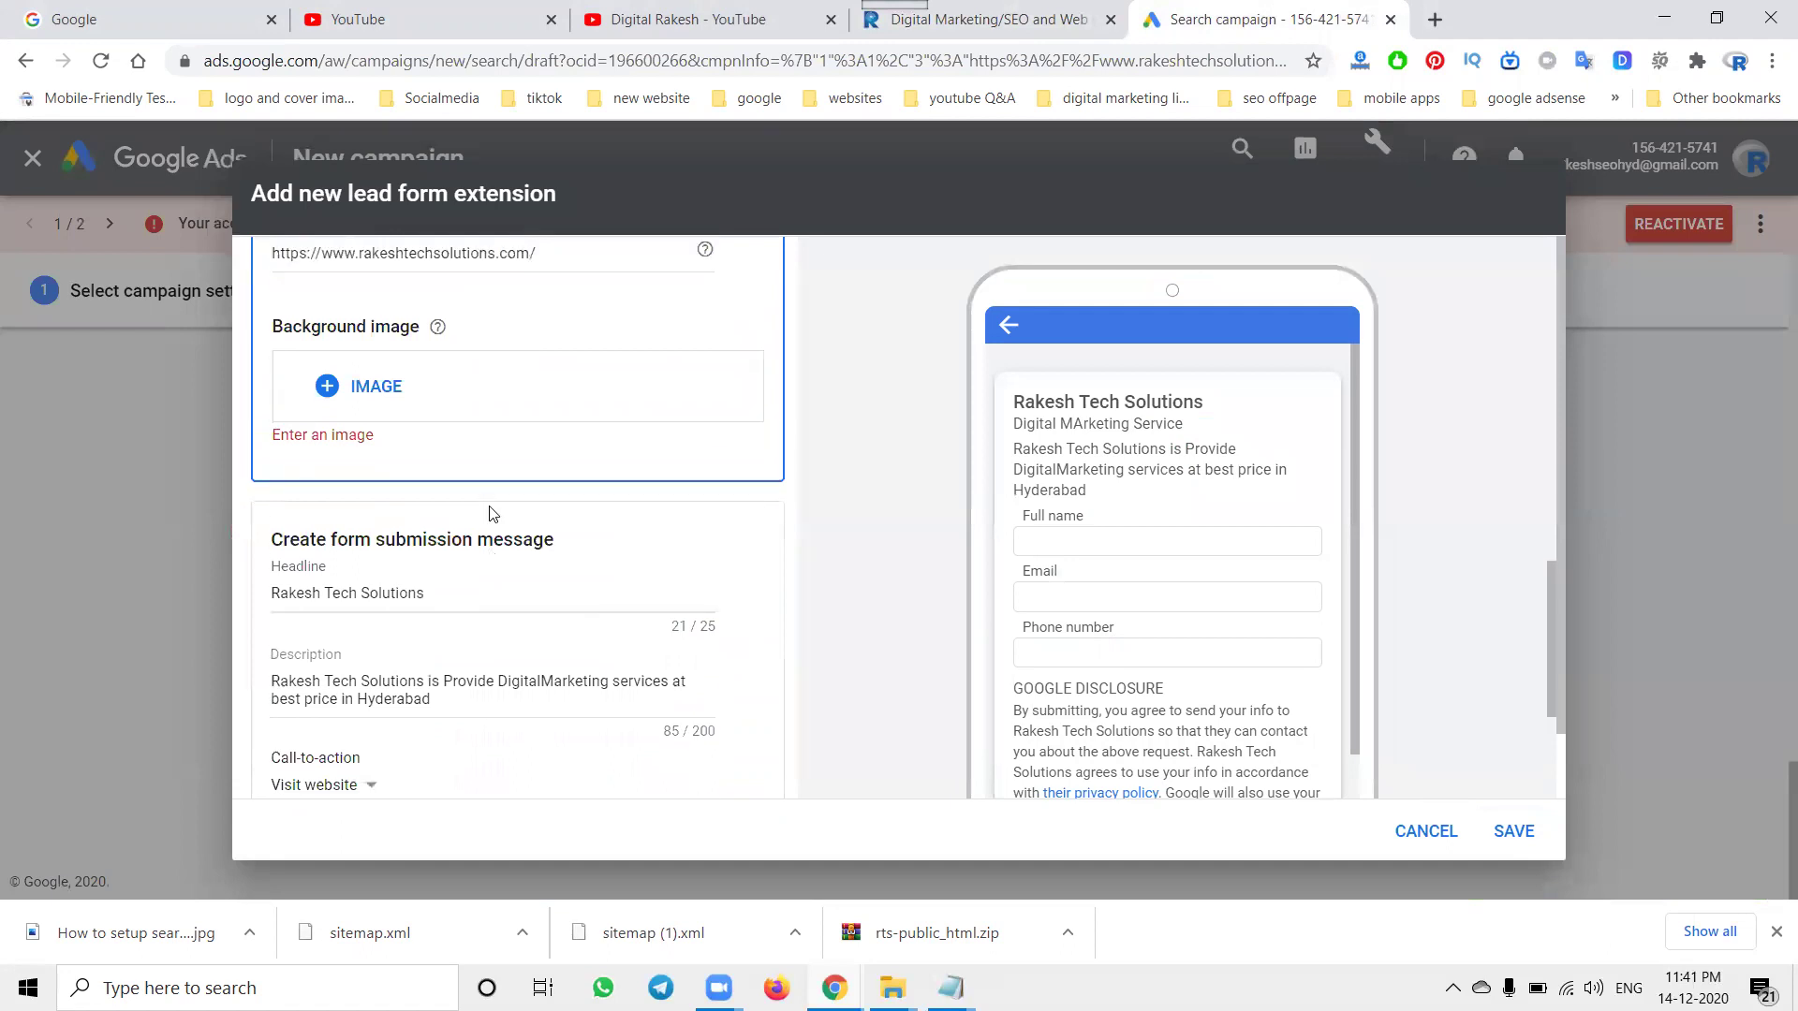
click(357, 564)
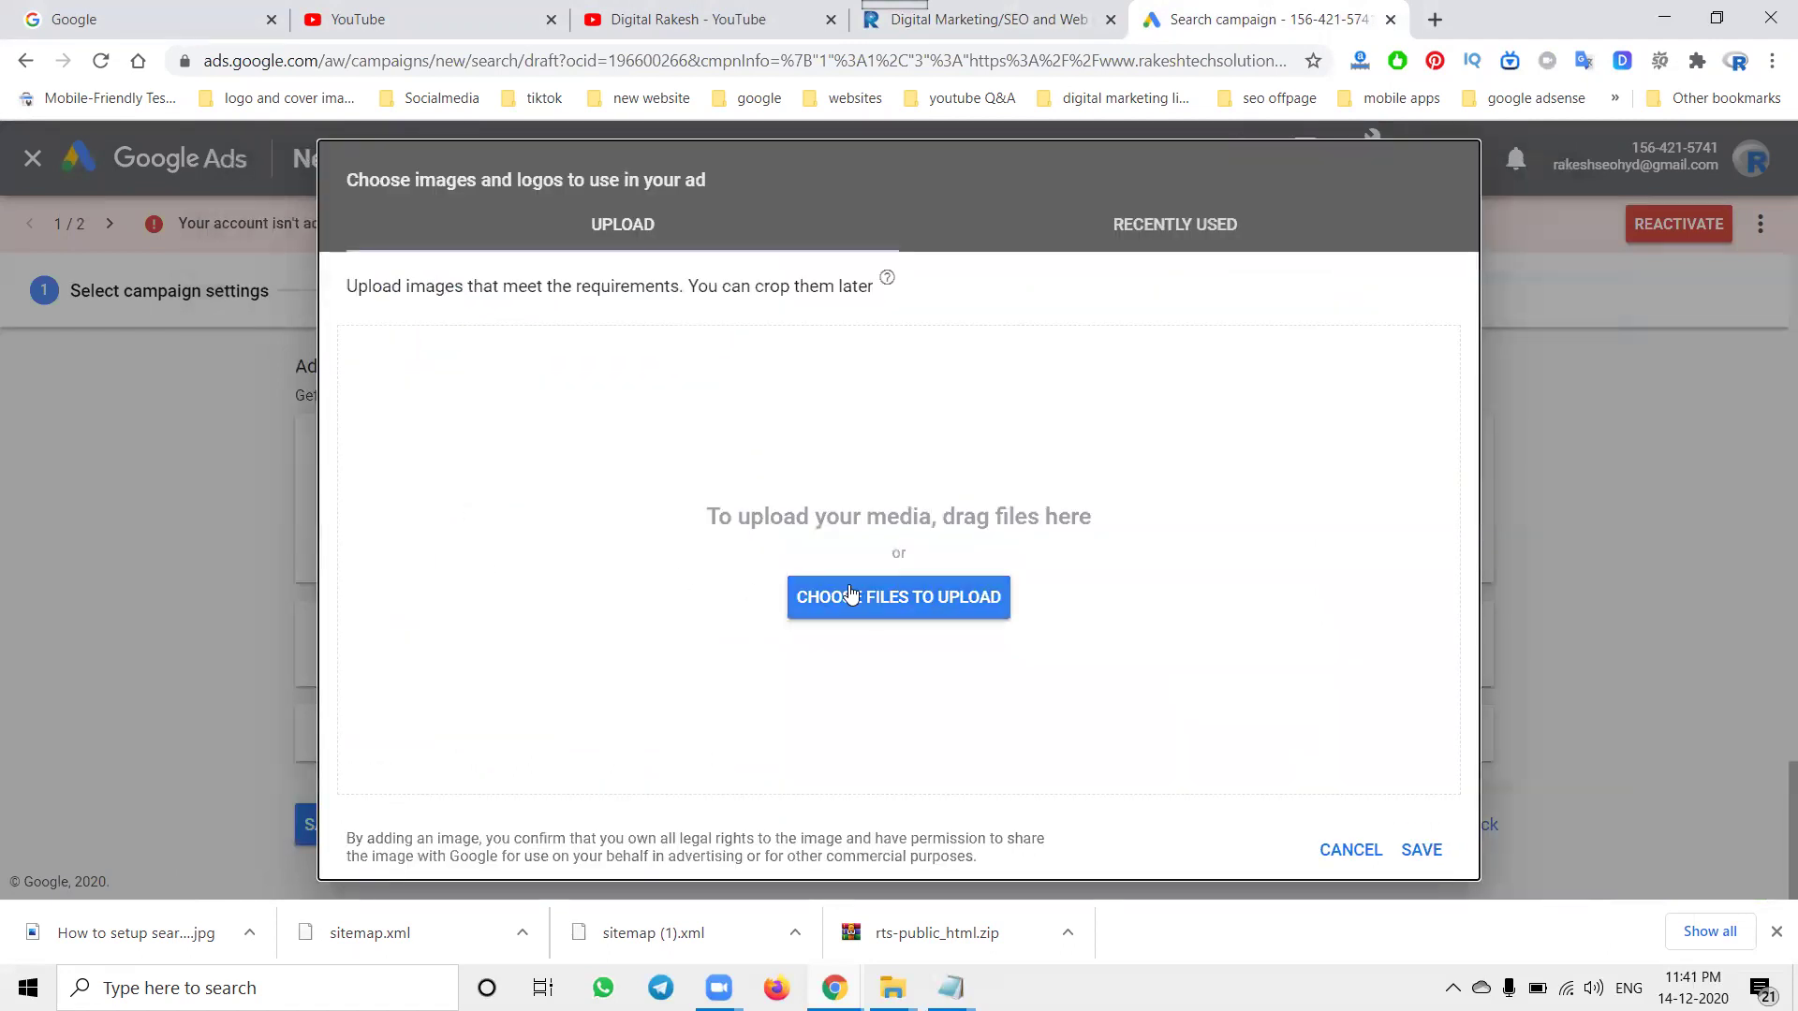
click(850, 596)
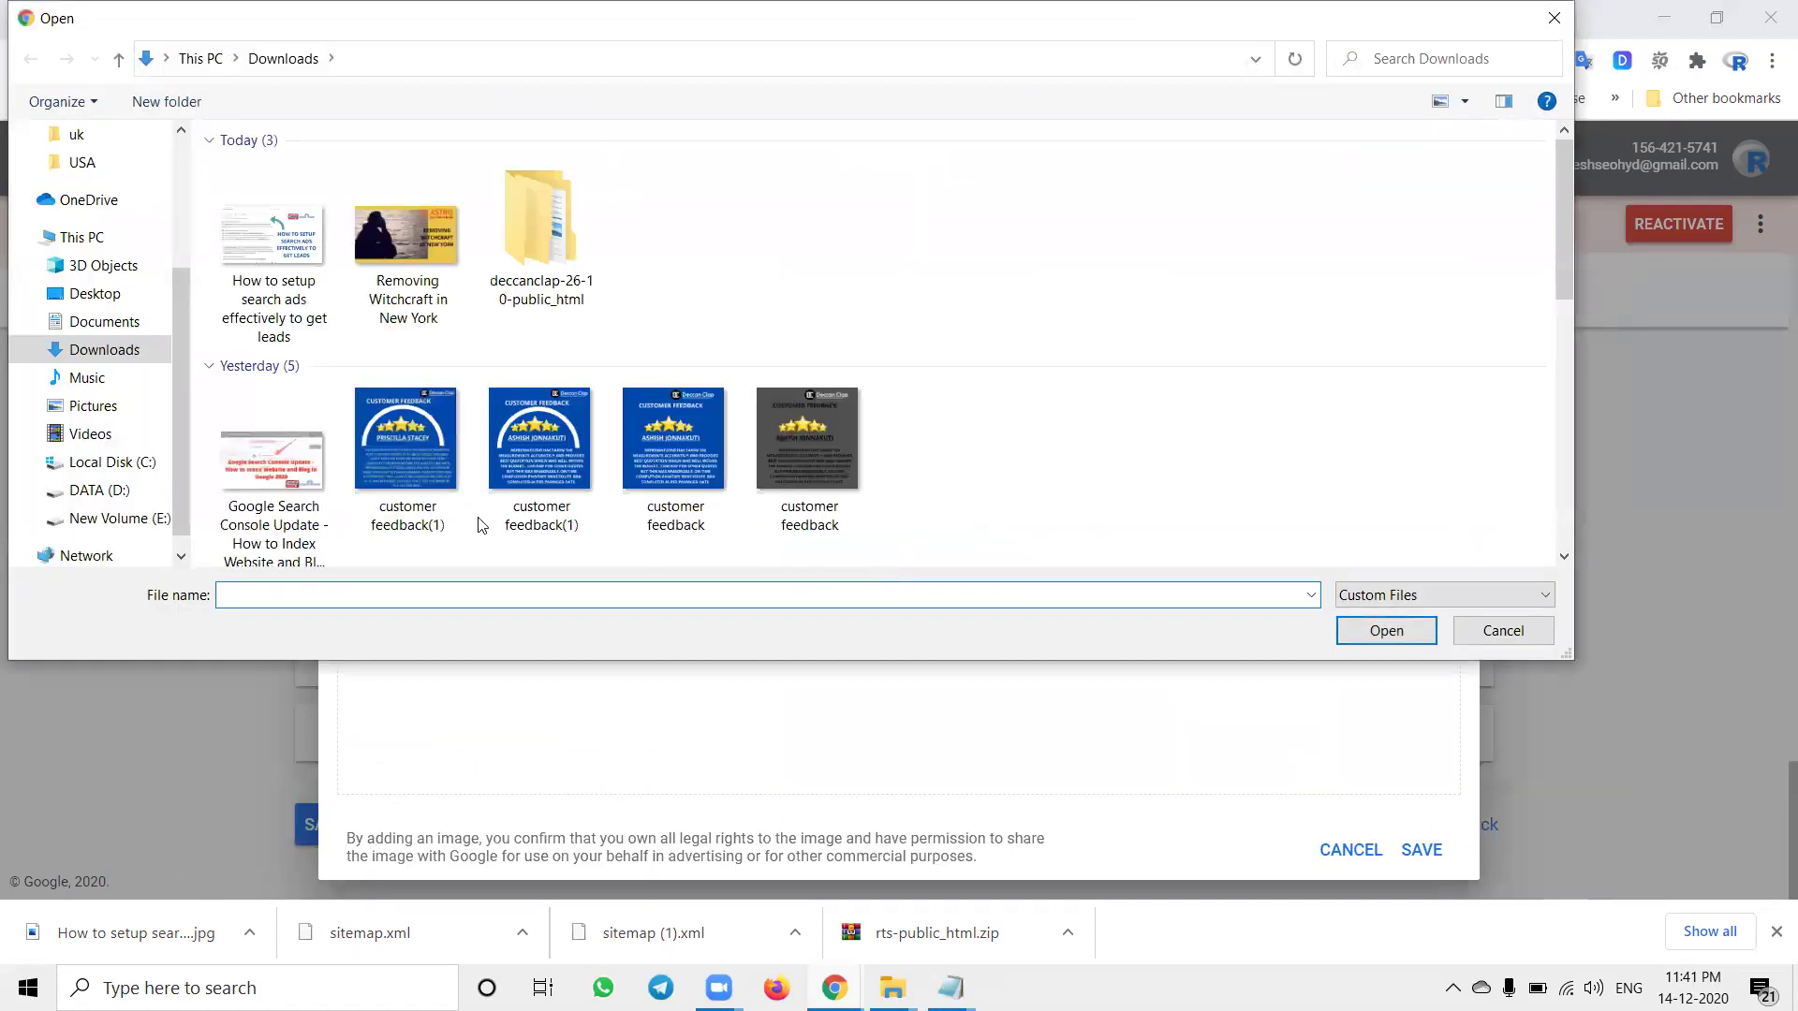
click(116, 521)
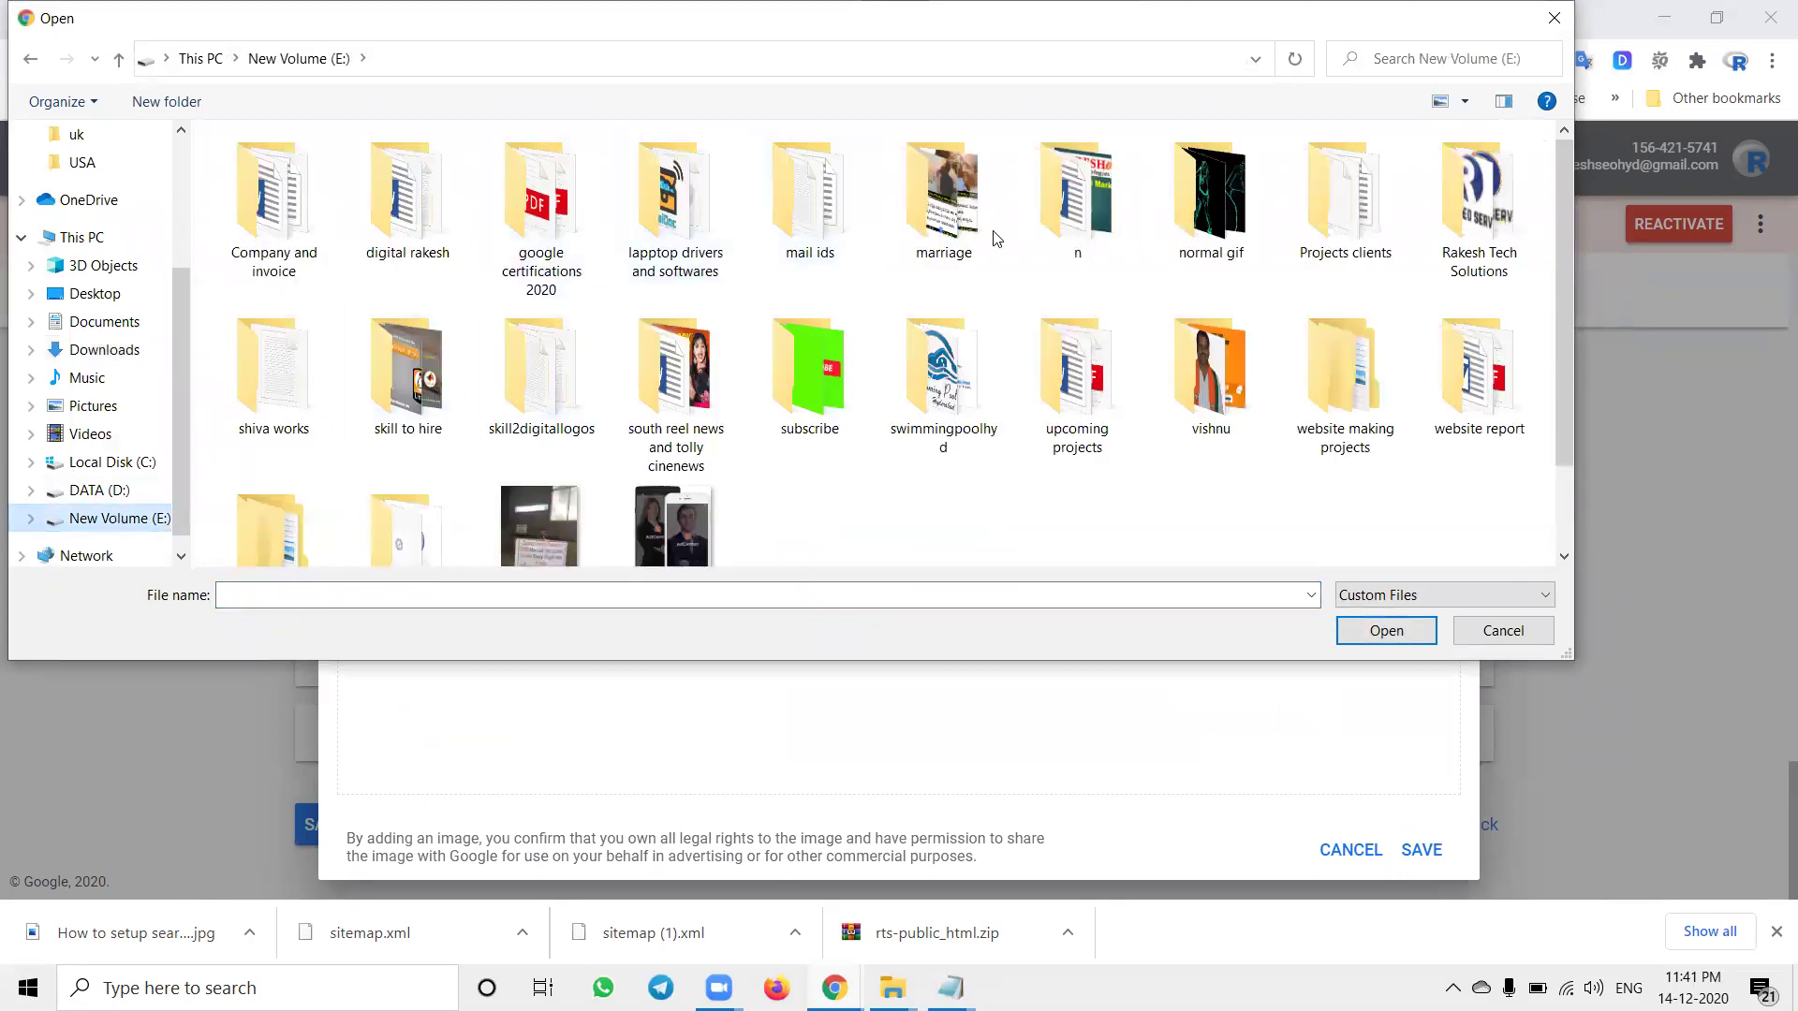
double_click(1477, 201)
scroll(998, 368, down, 1)
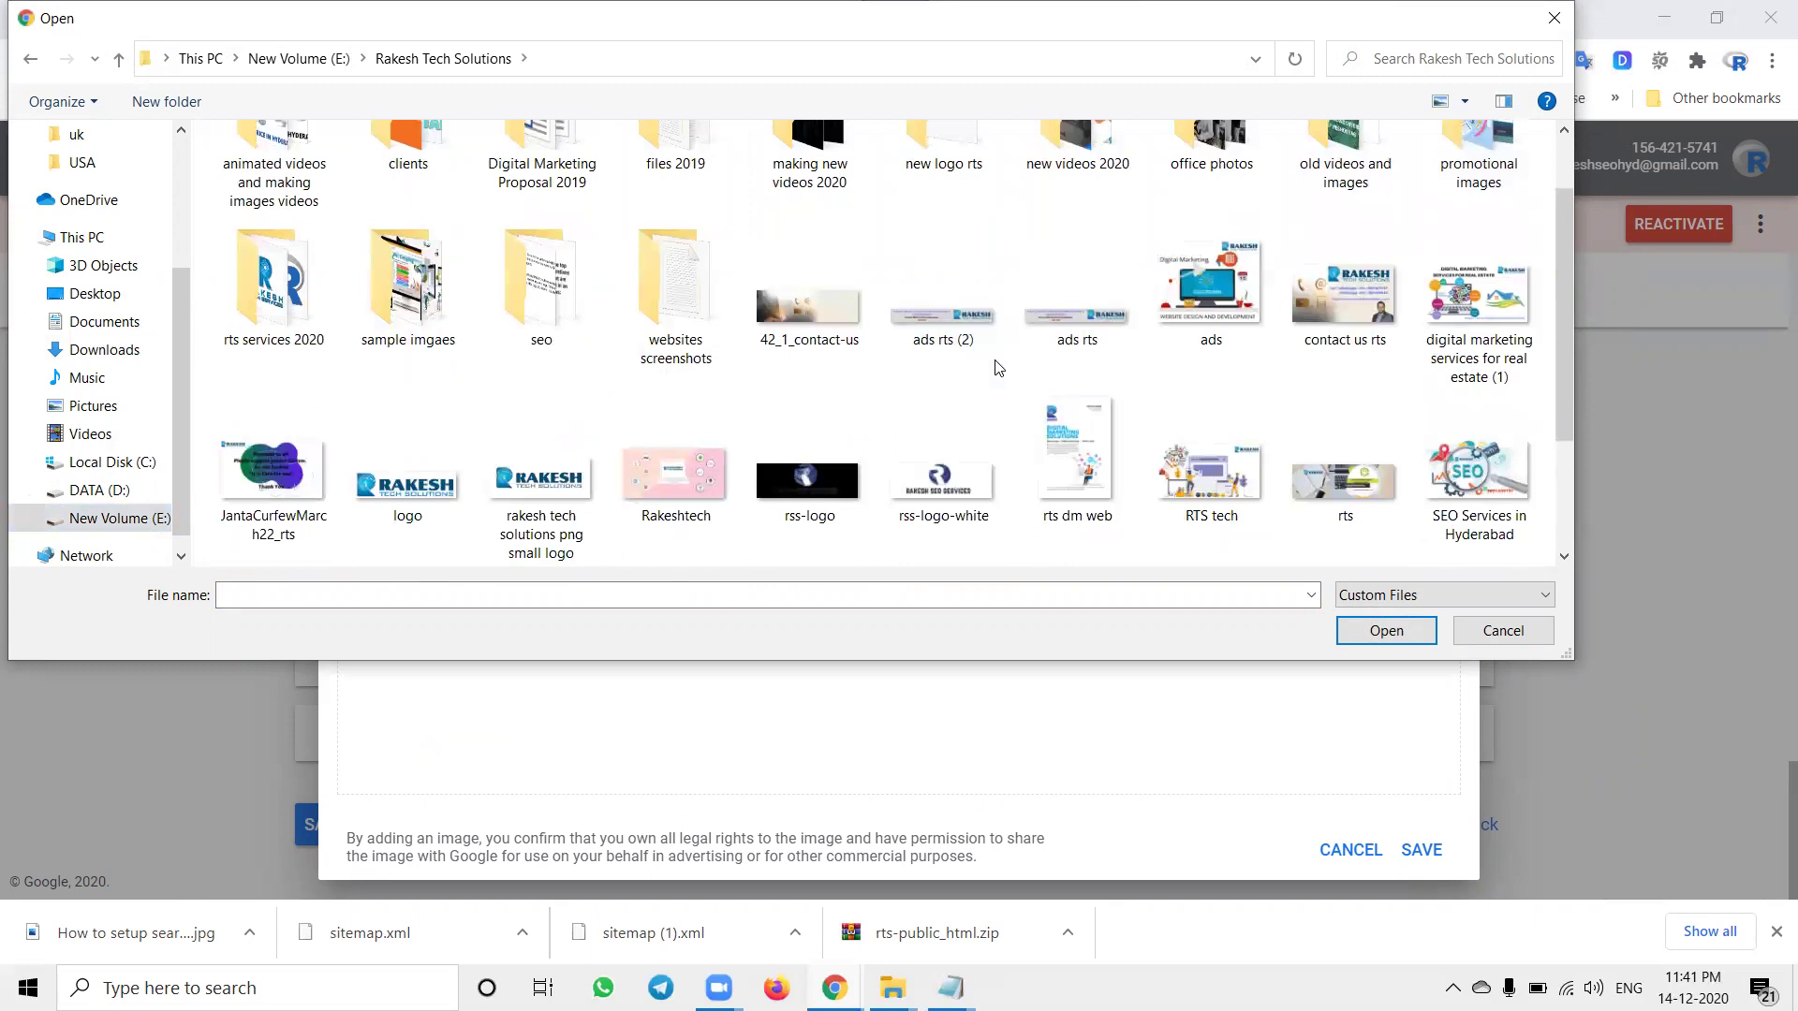
scroll(998, 368, down, 2)
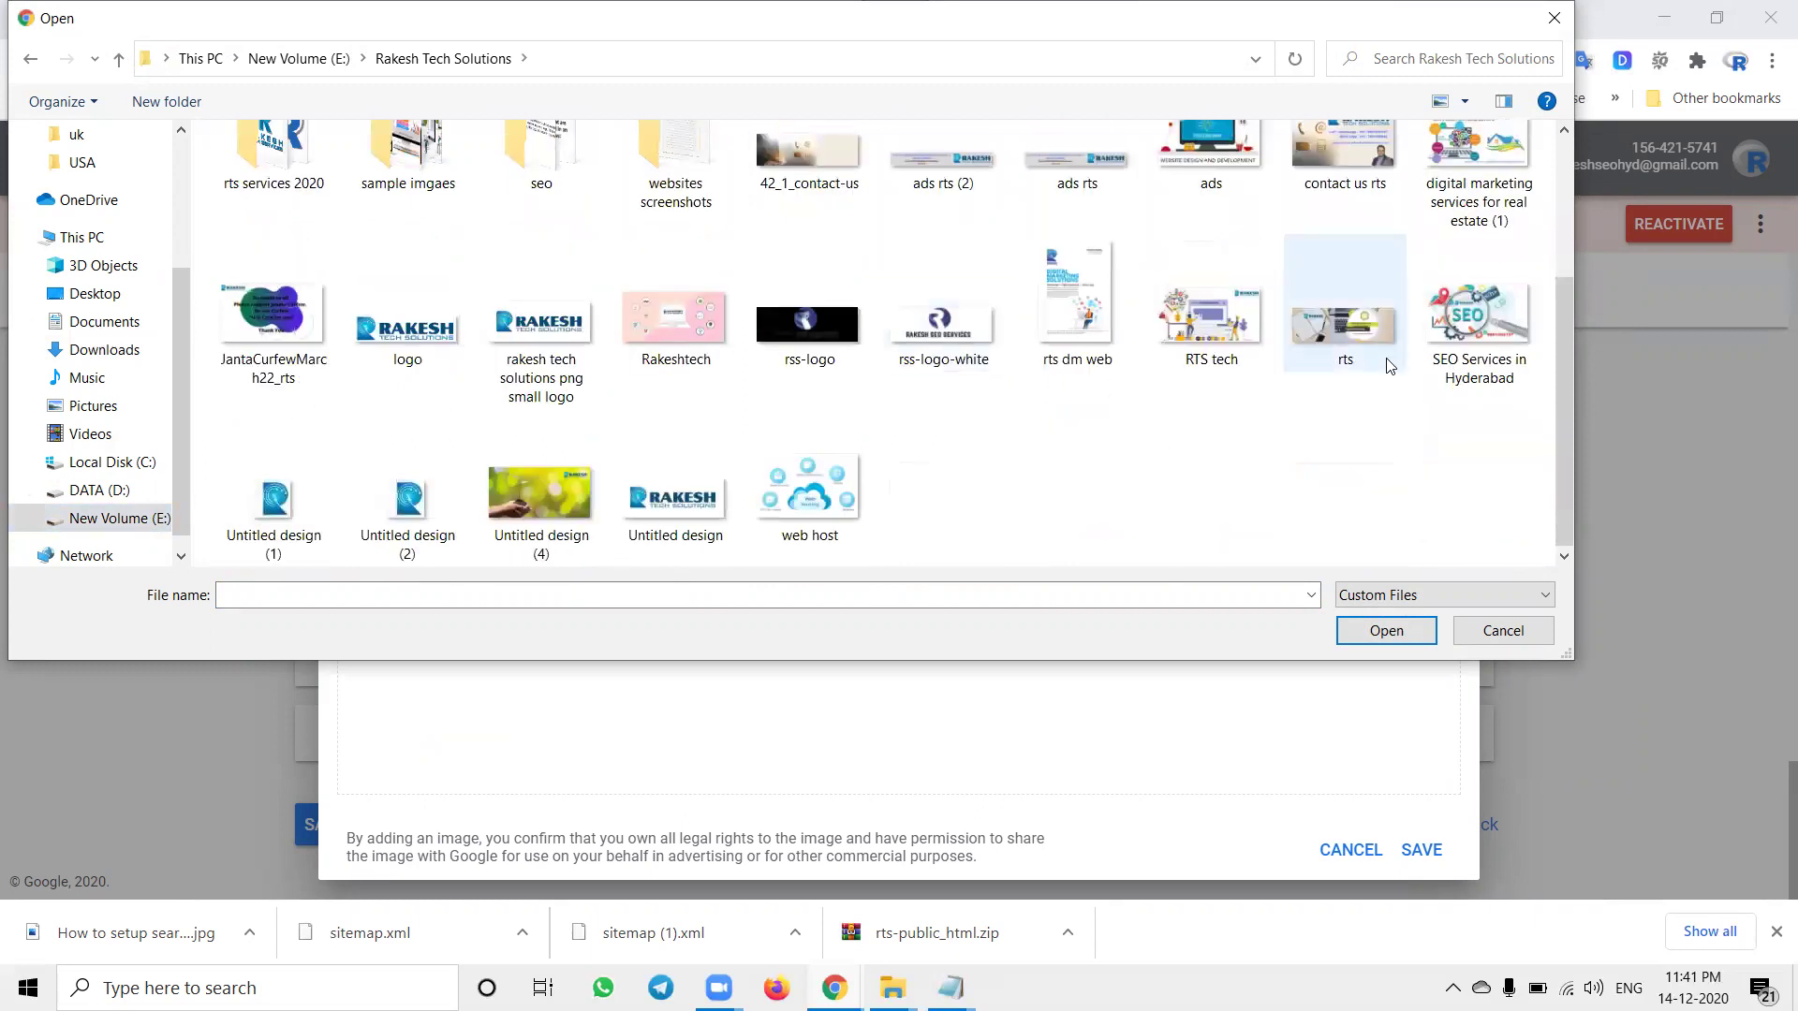
double_click(1361, 339)
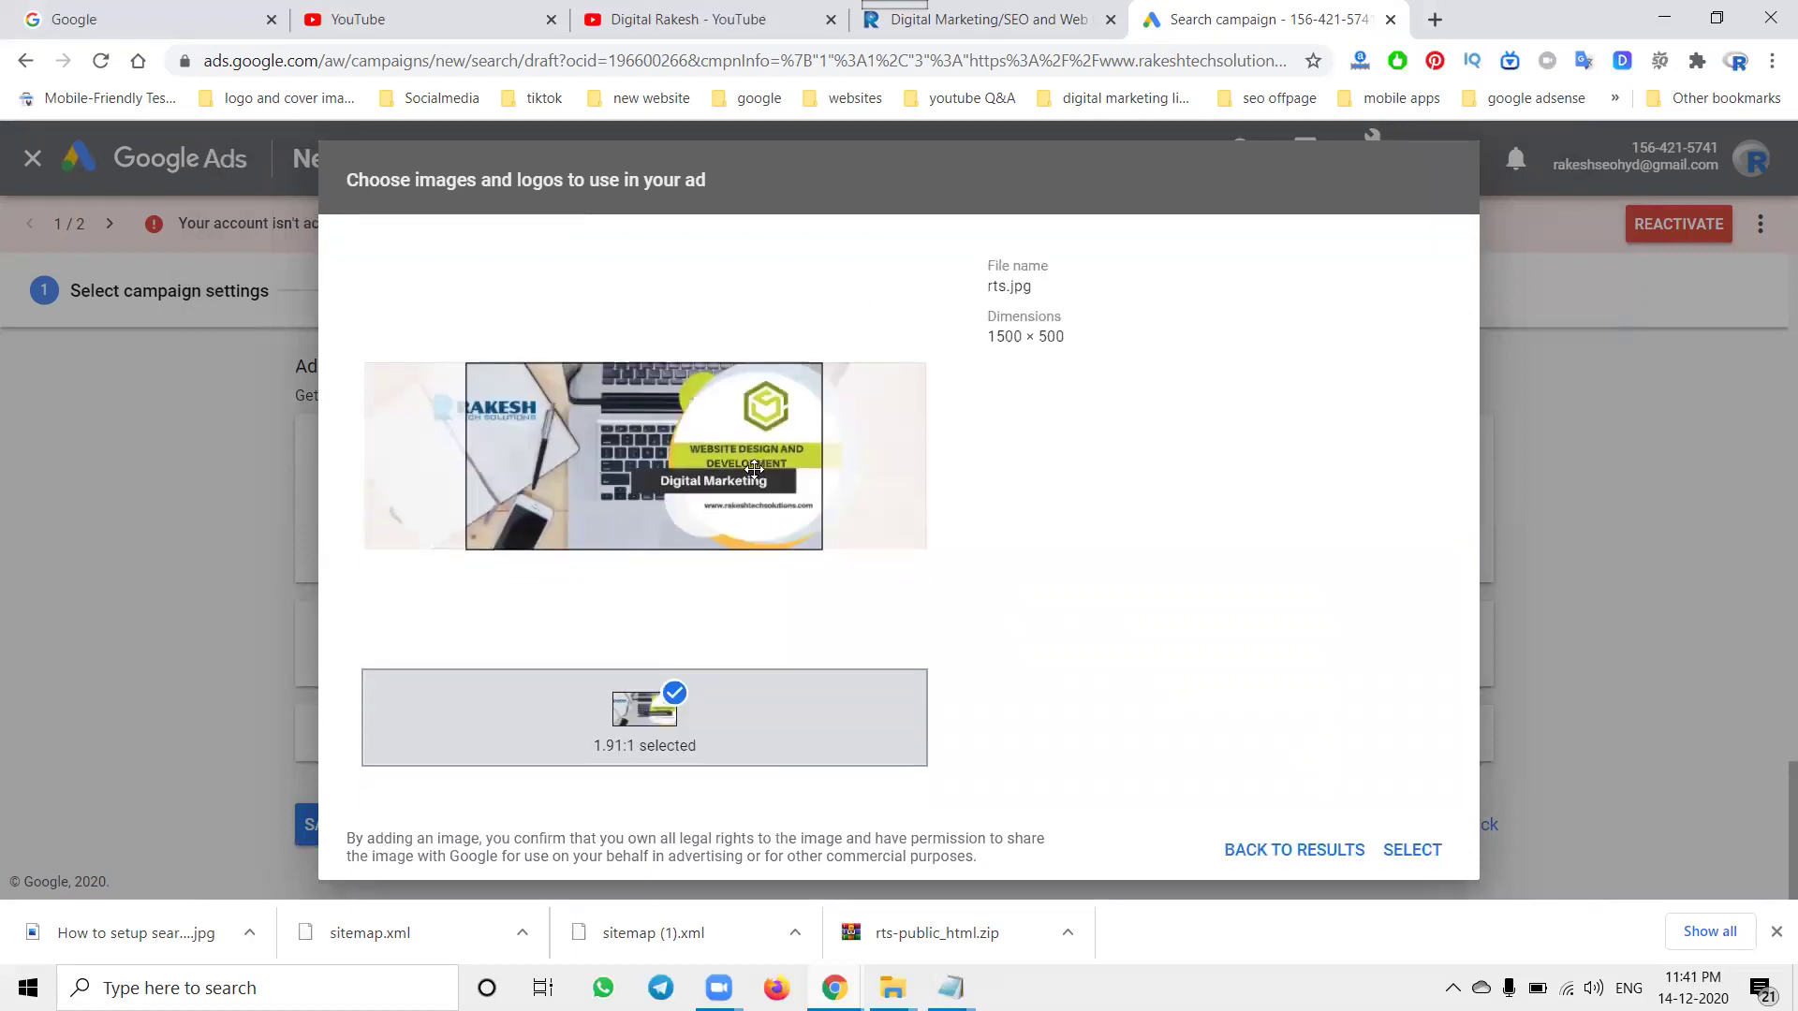
- Shift the 1.91:1 crop to the right end of the rts.jpg image and apply it as the form's background
drag(670, 468, 772, 460)
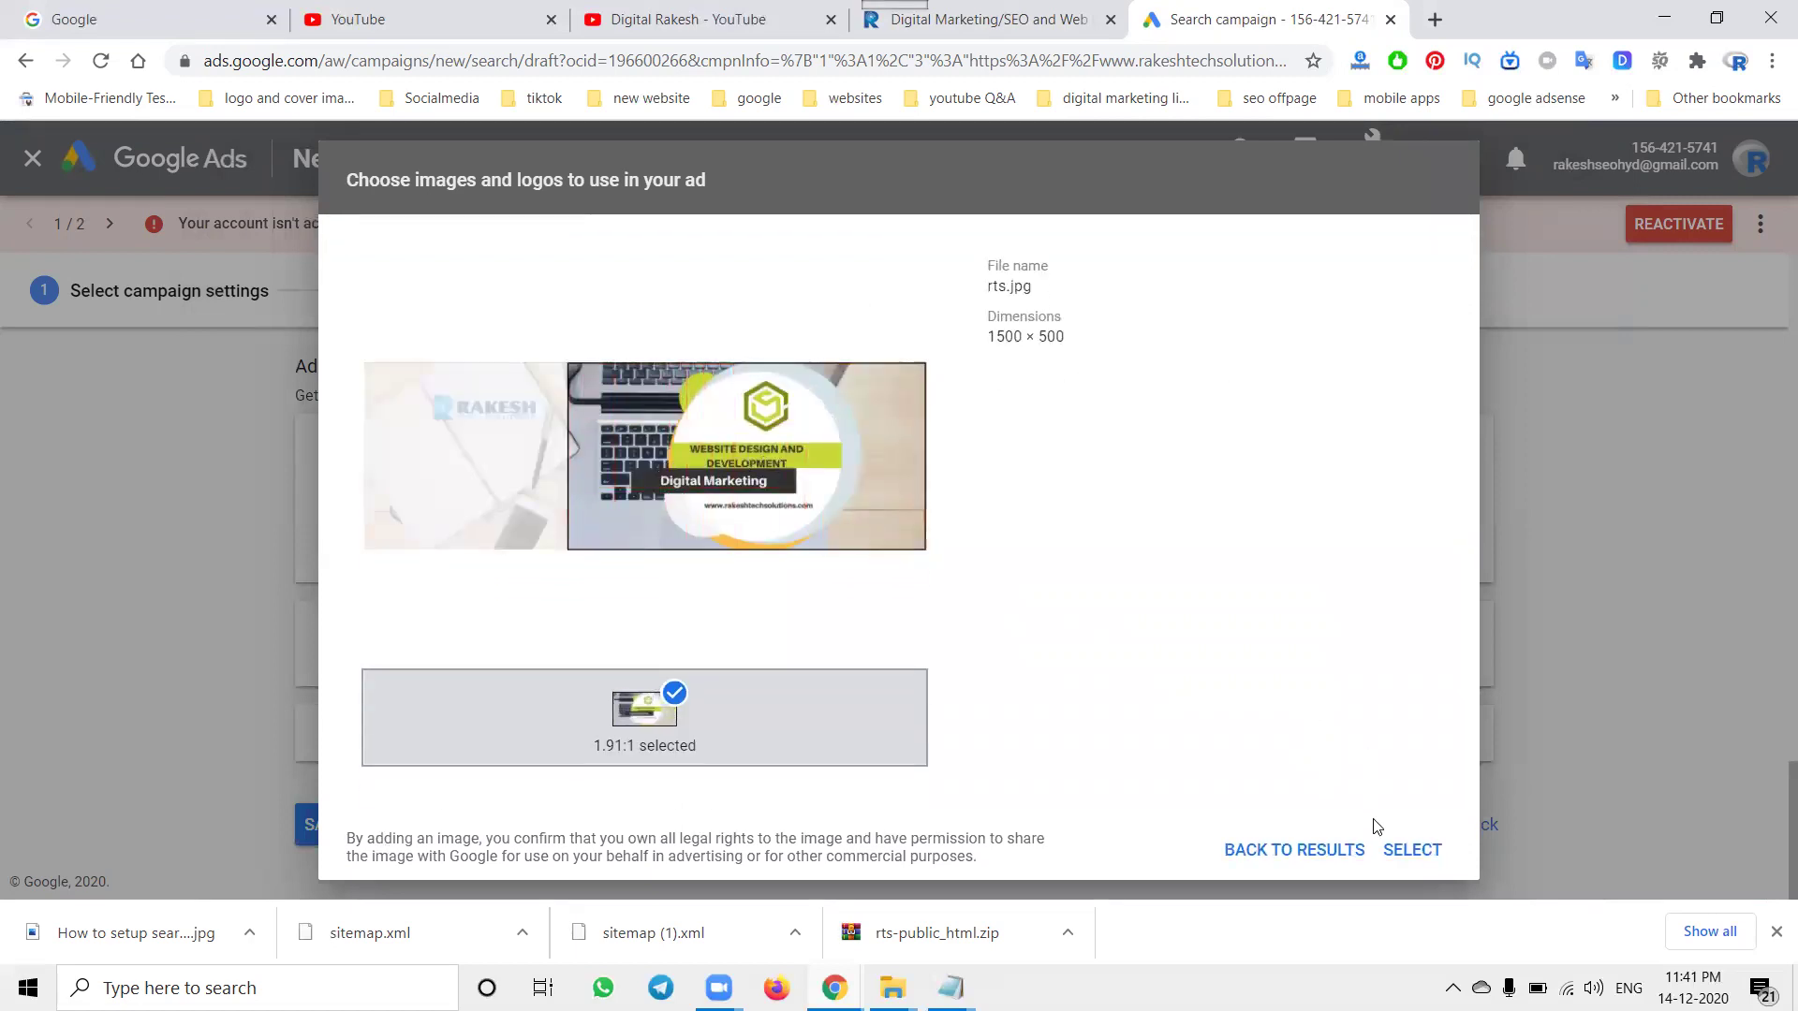
click(1412, 850)
click(1433, 859)
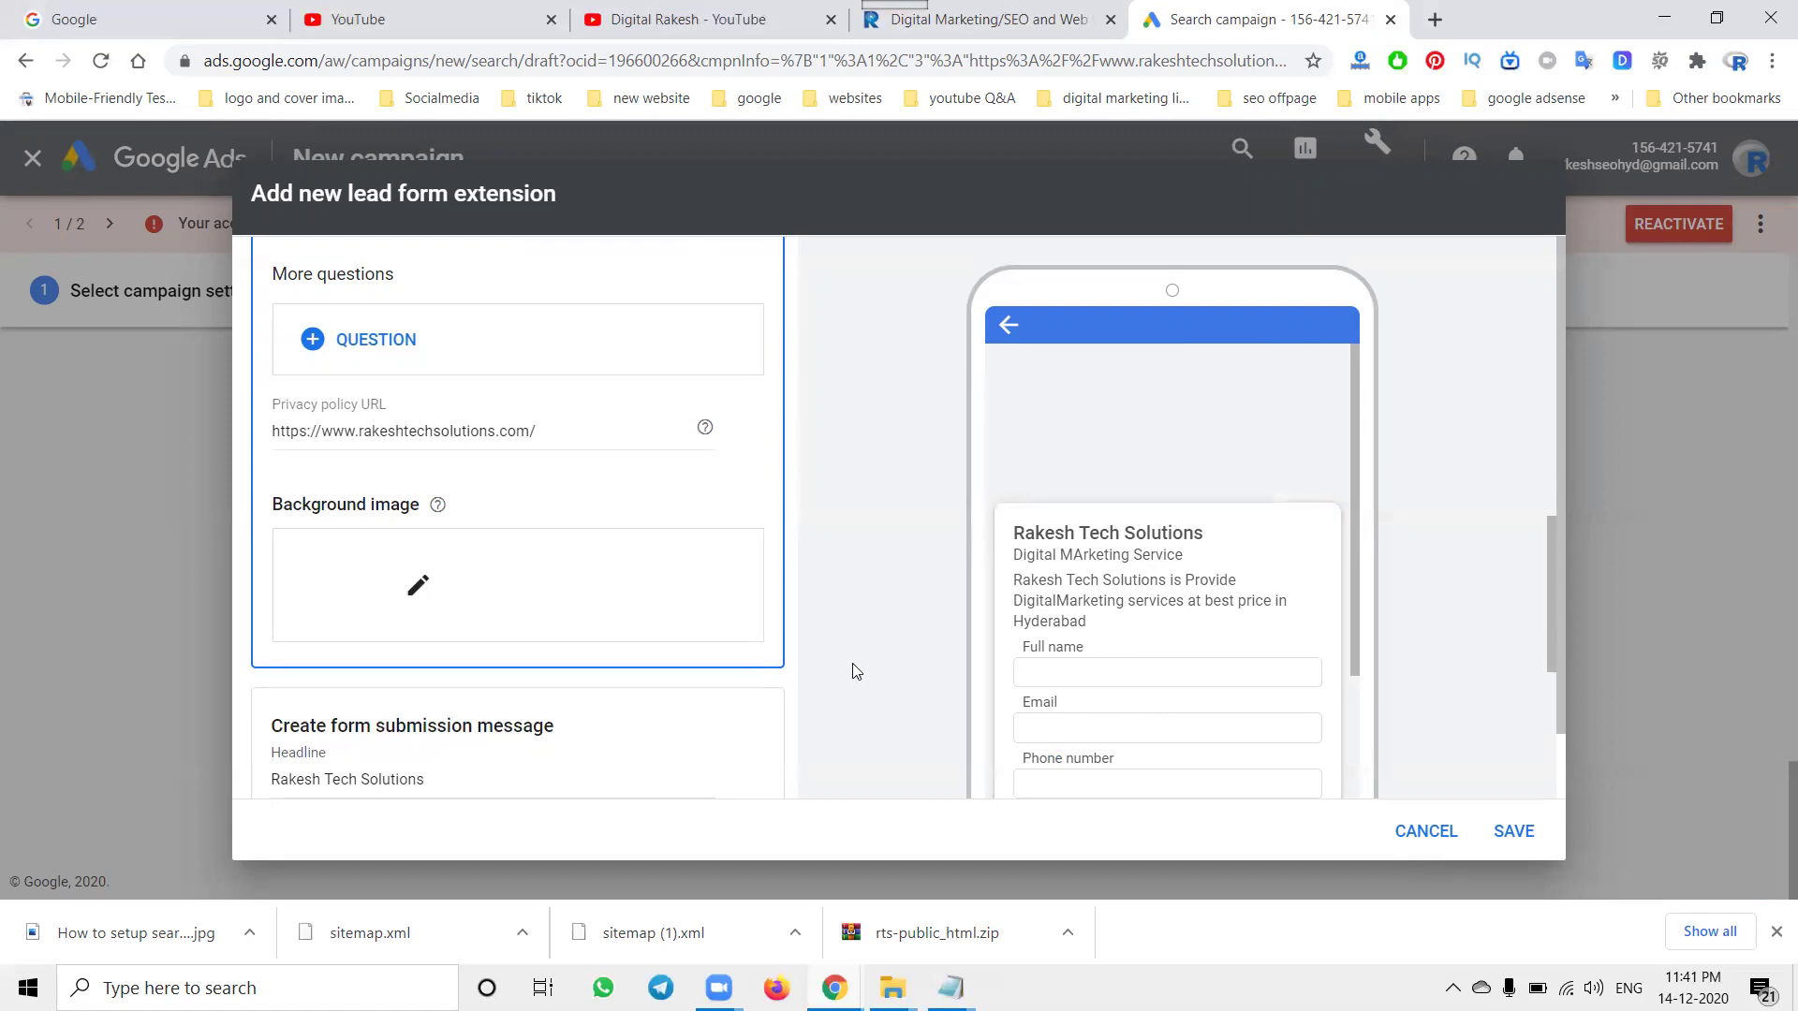
- Save the lead form extension, and save the campaign settings to continue to the ad group setup
click(1511, 828)
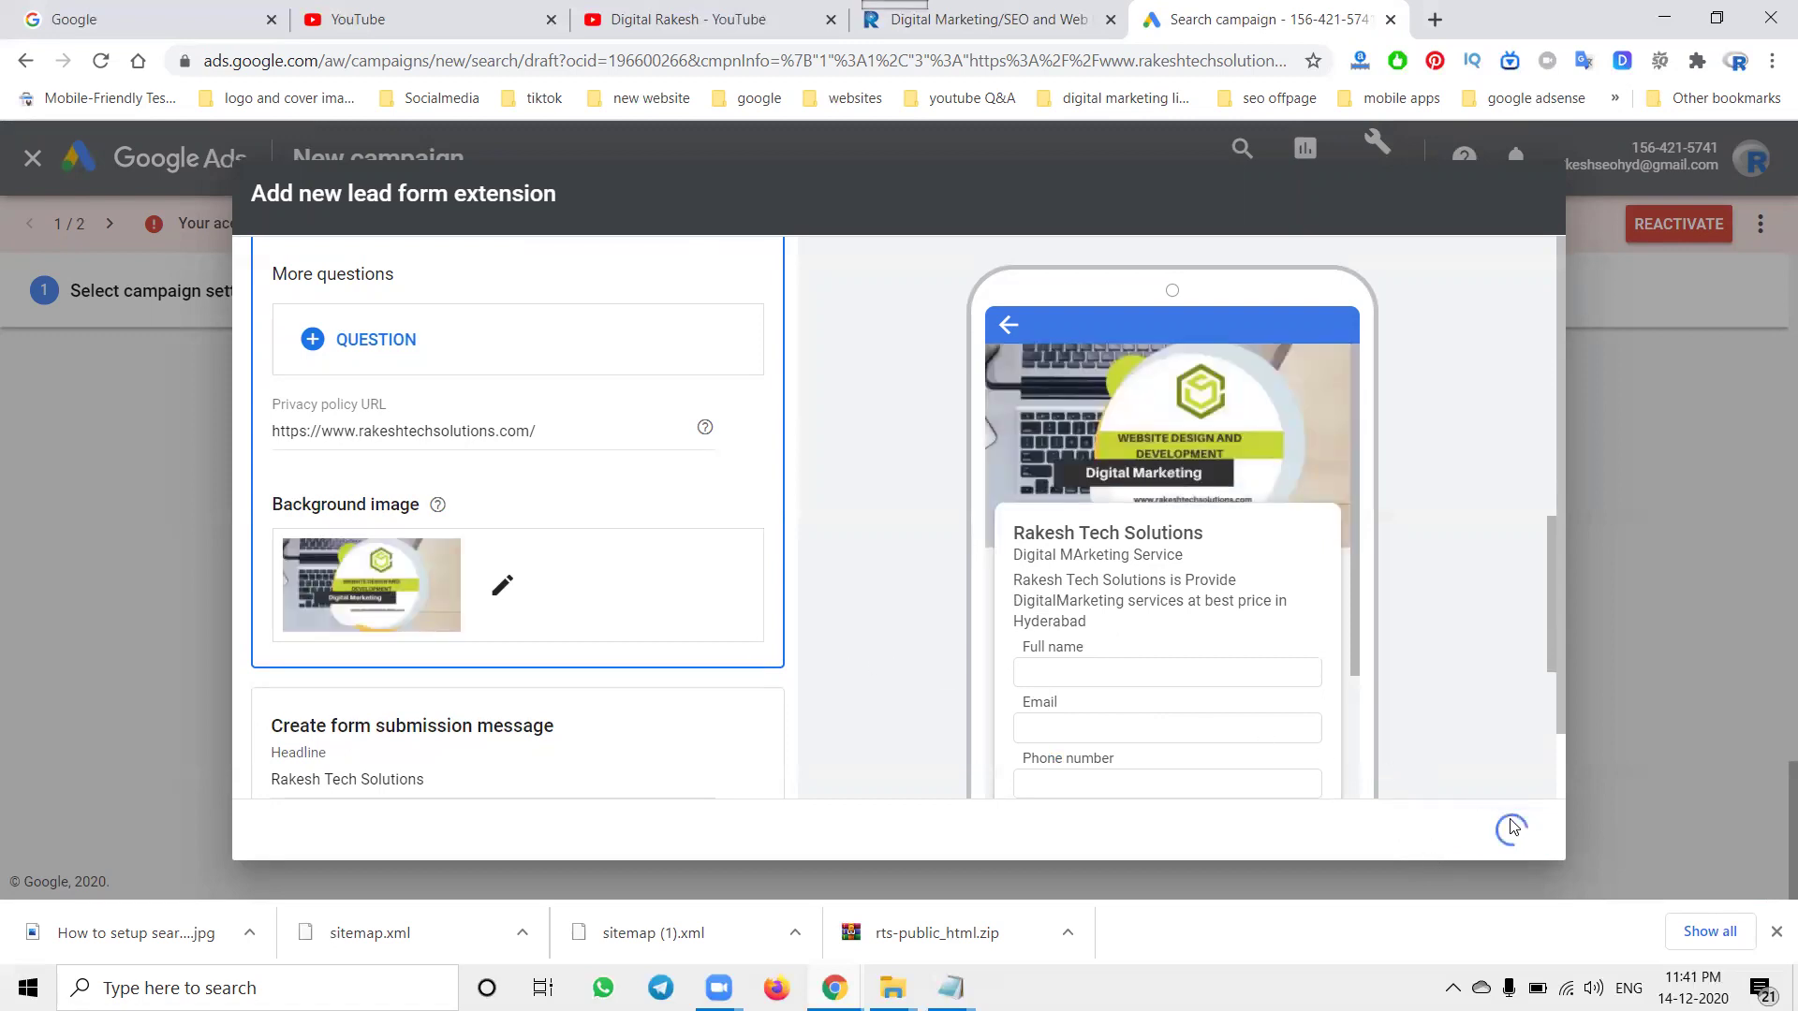
scroll(1559, 704, down, 5)
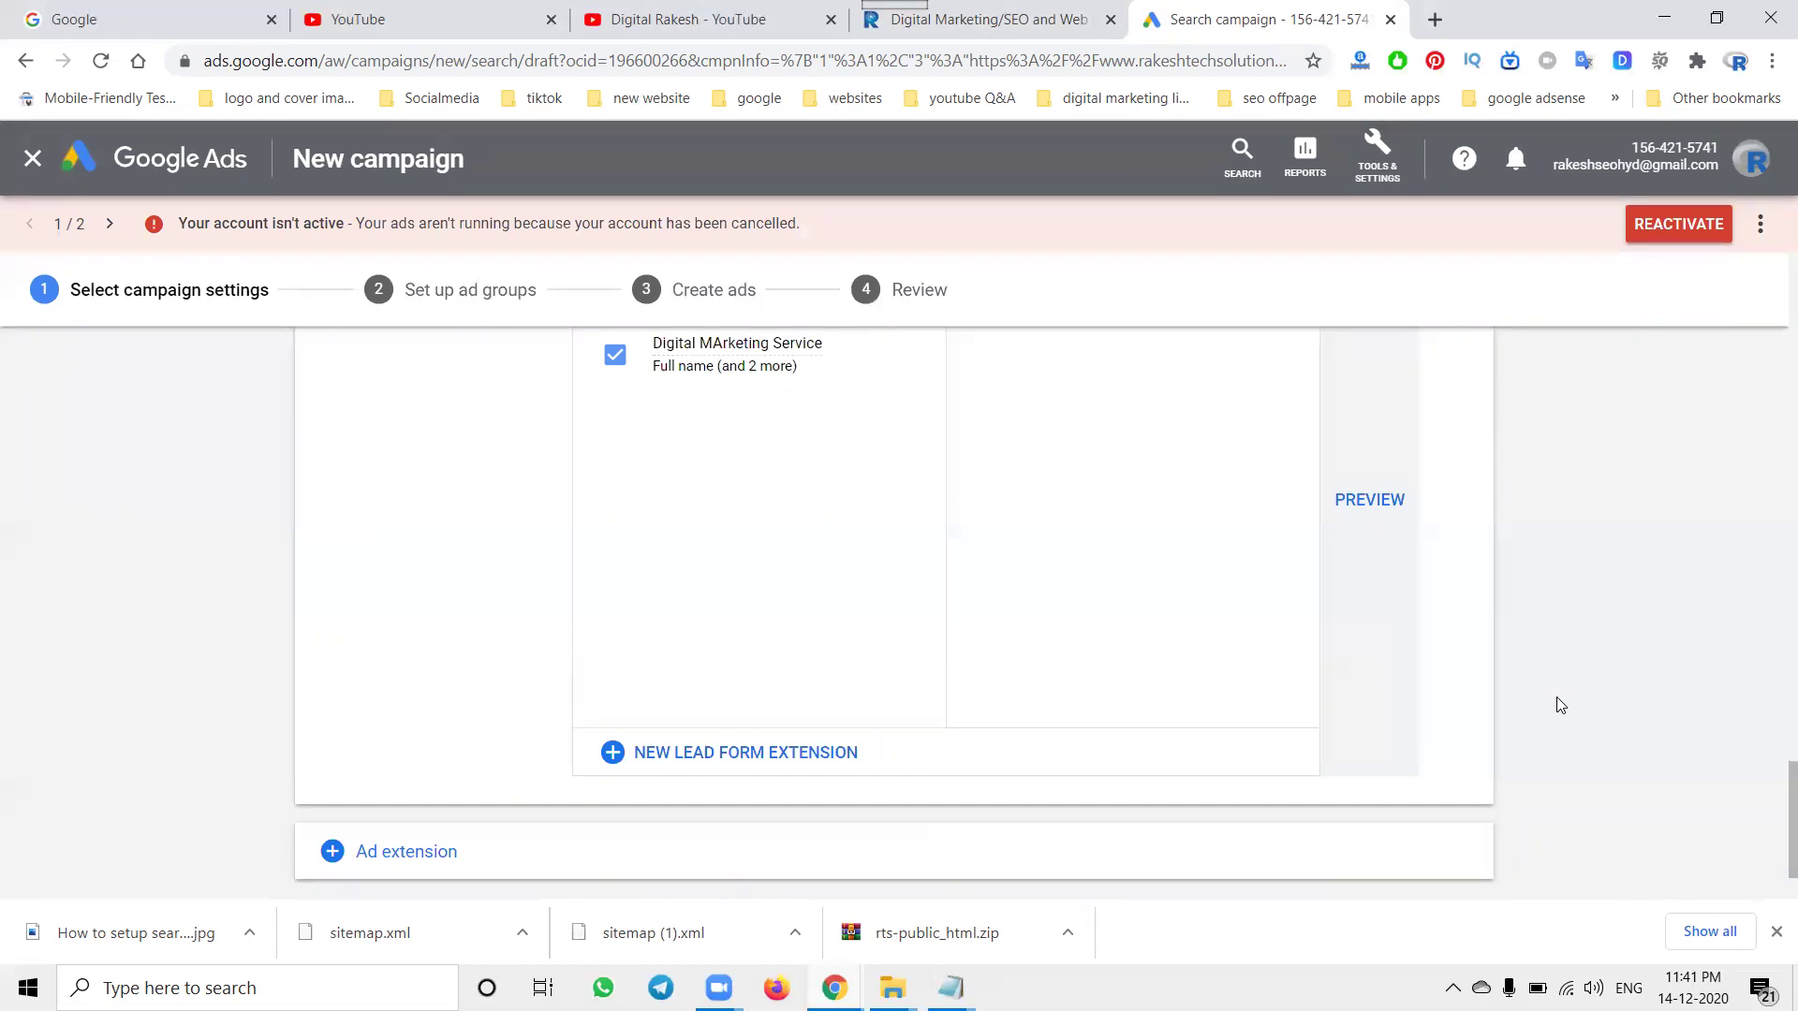
scroll(1560, 704, down, 2)
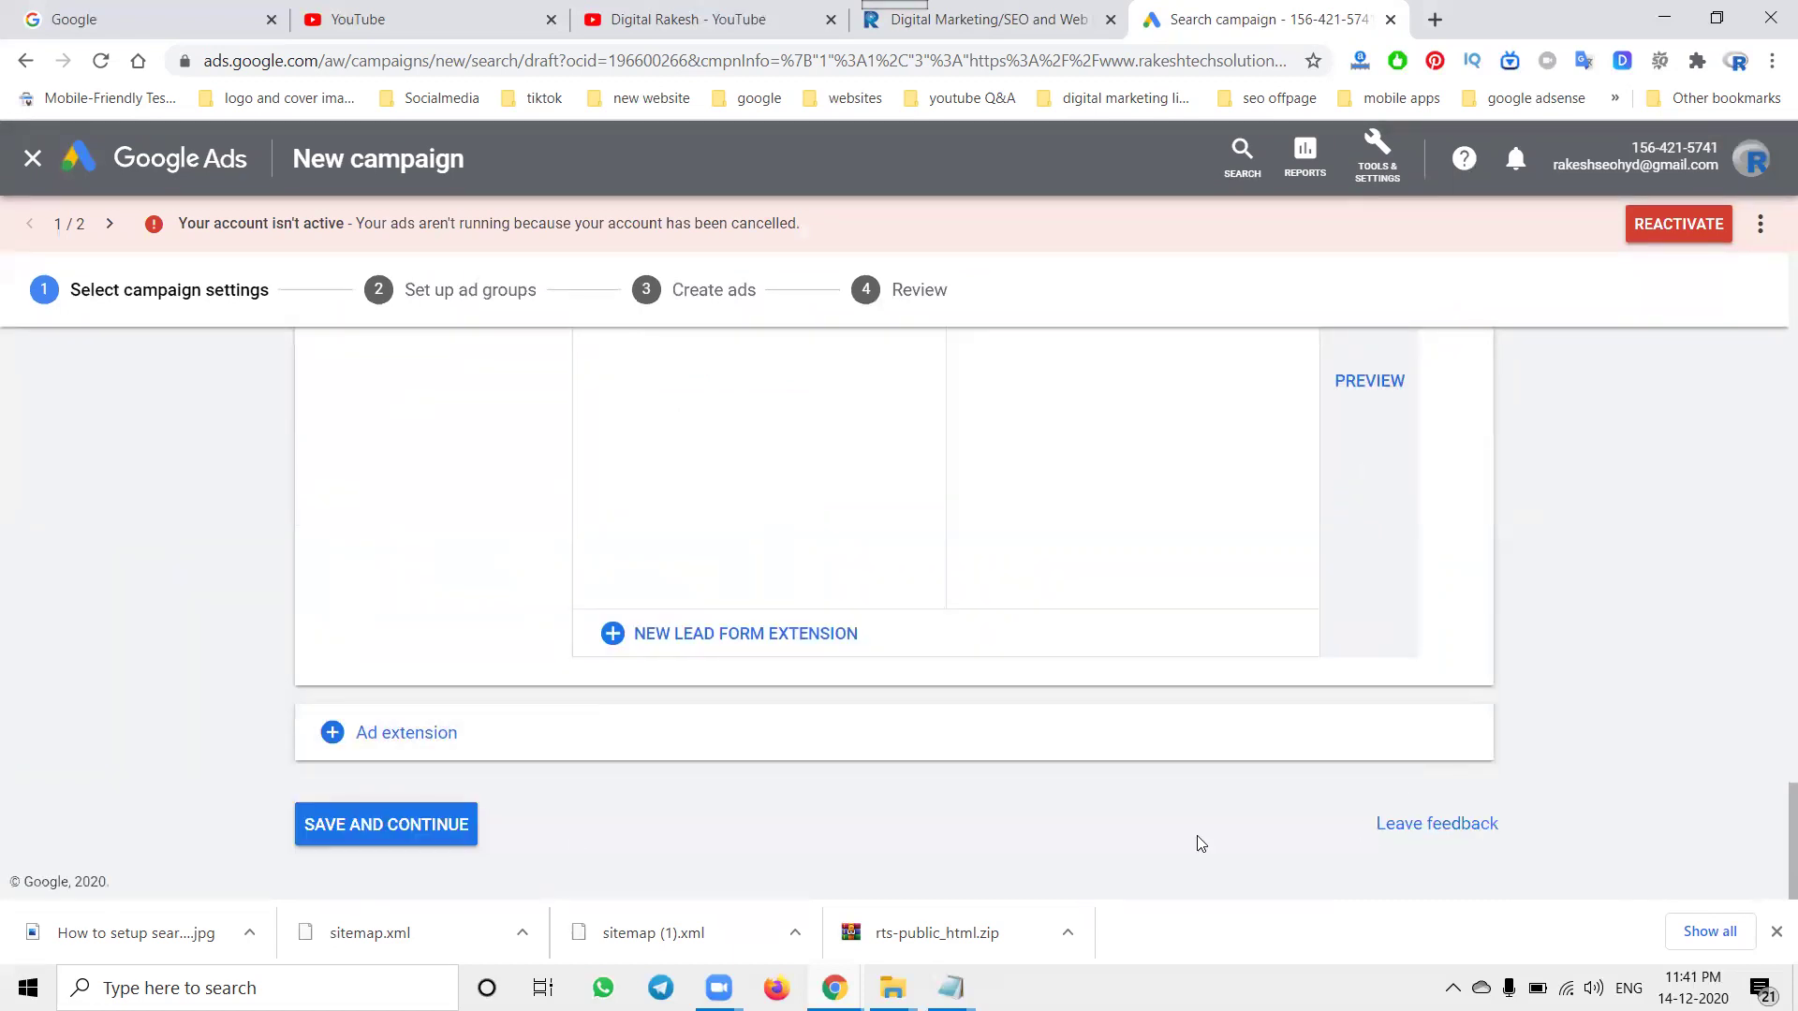
click(389, 826)
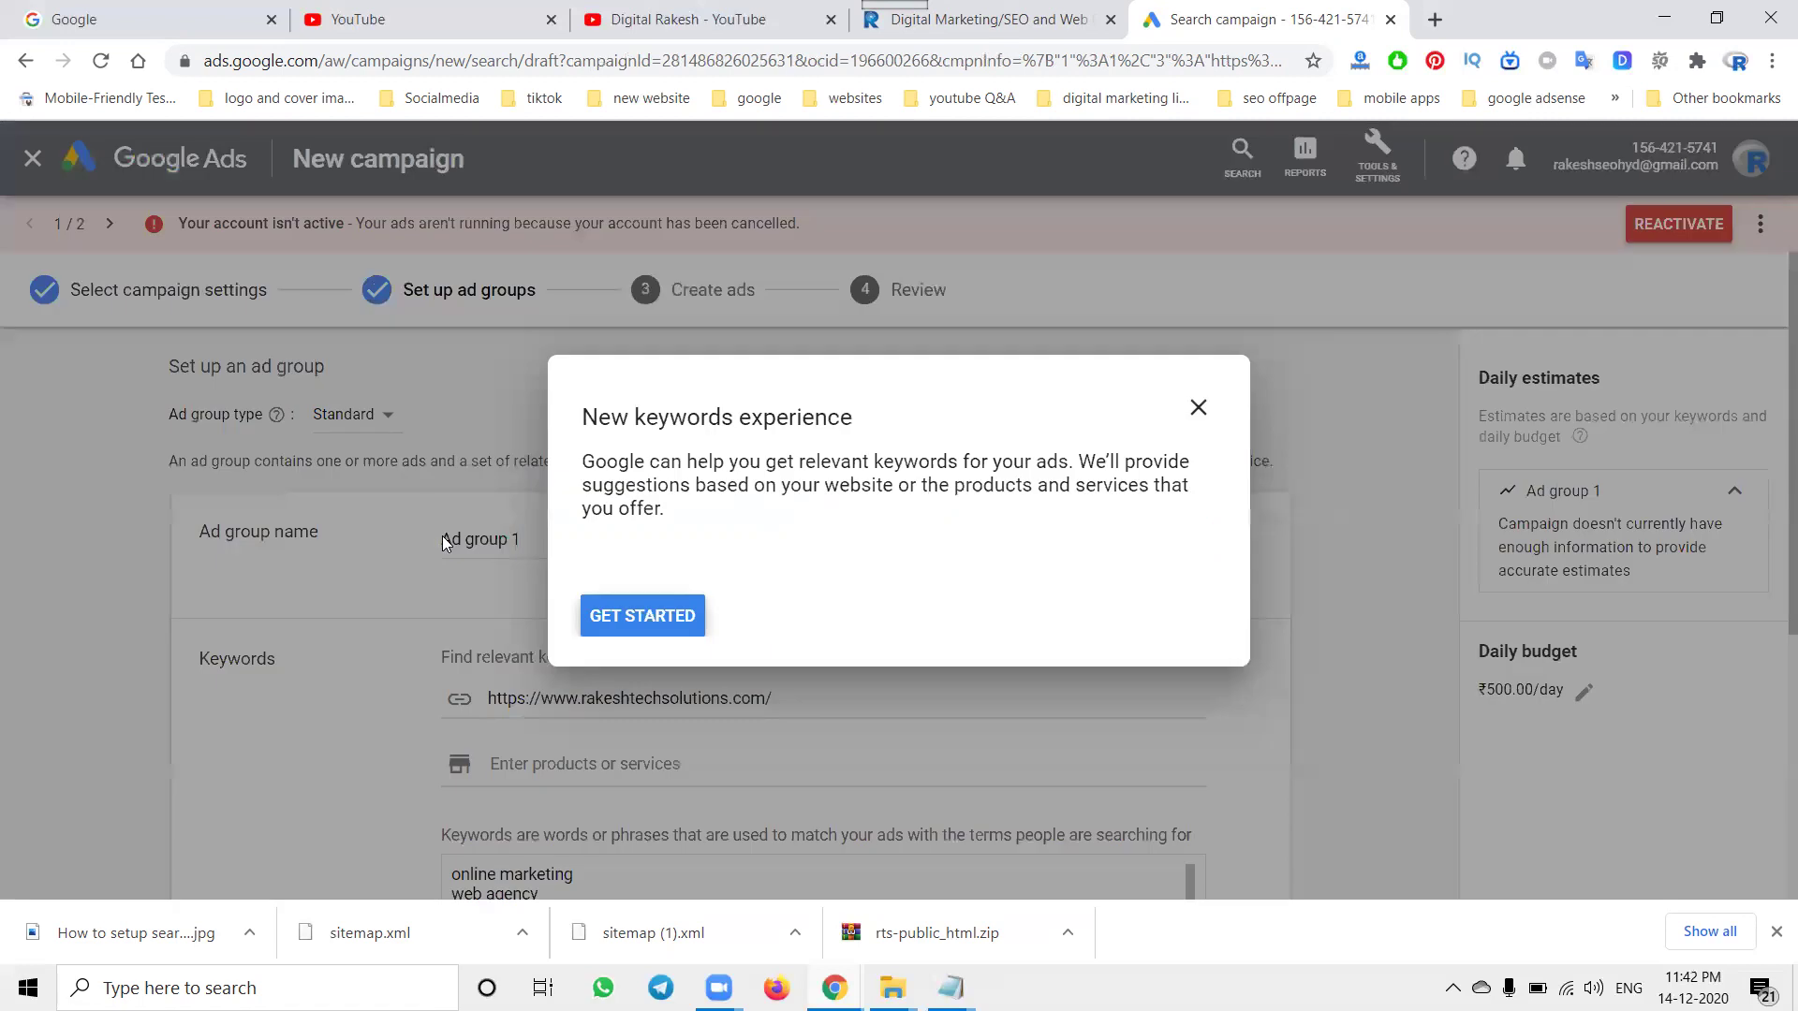
- Finish the new keywords experience guide and rename the ad group as RTS Ad group 1
click(644, 616)
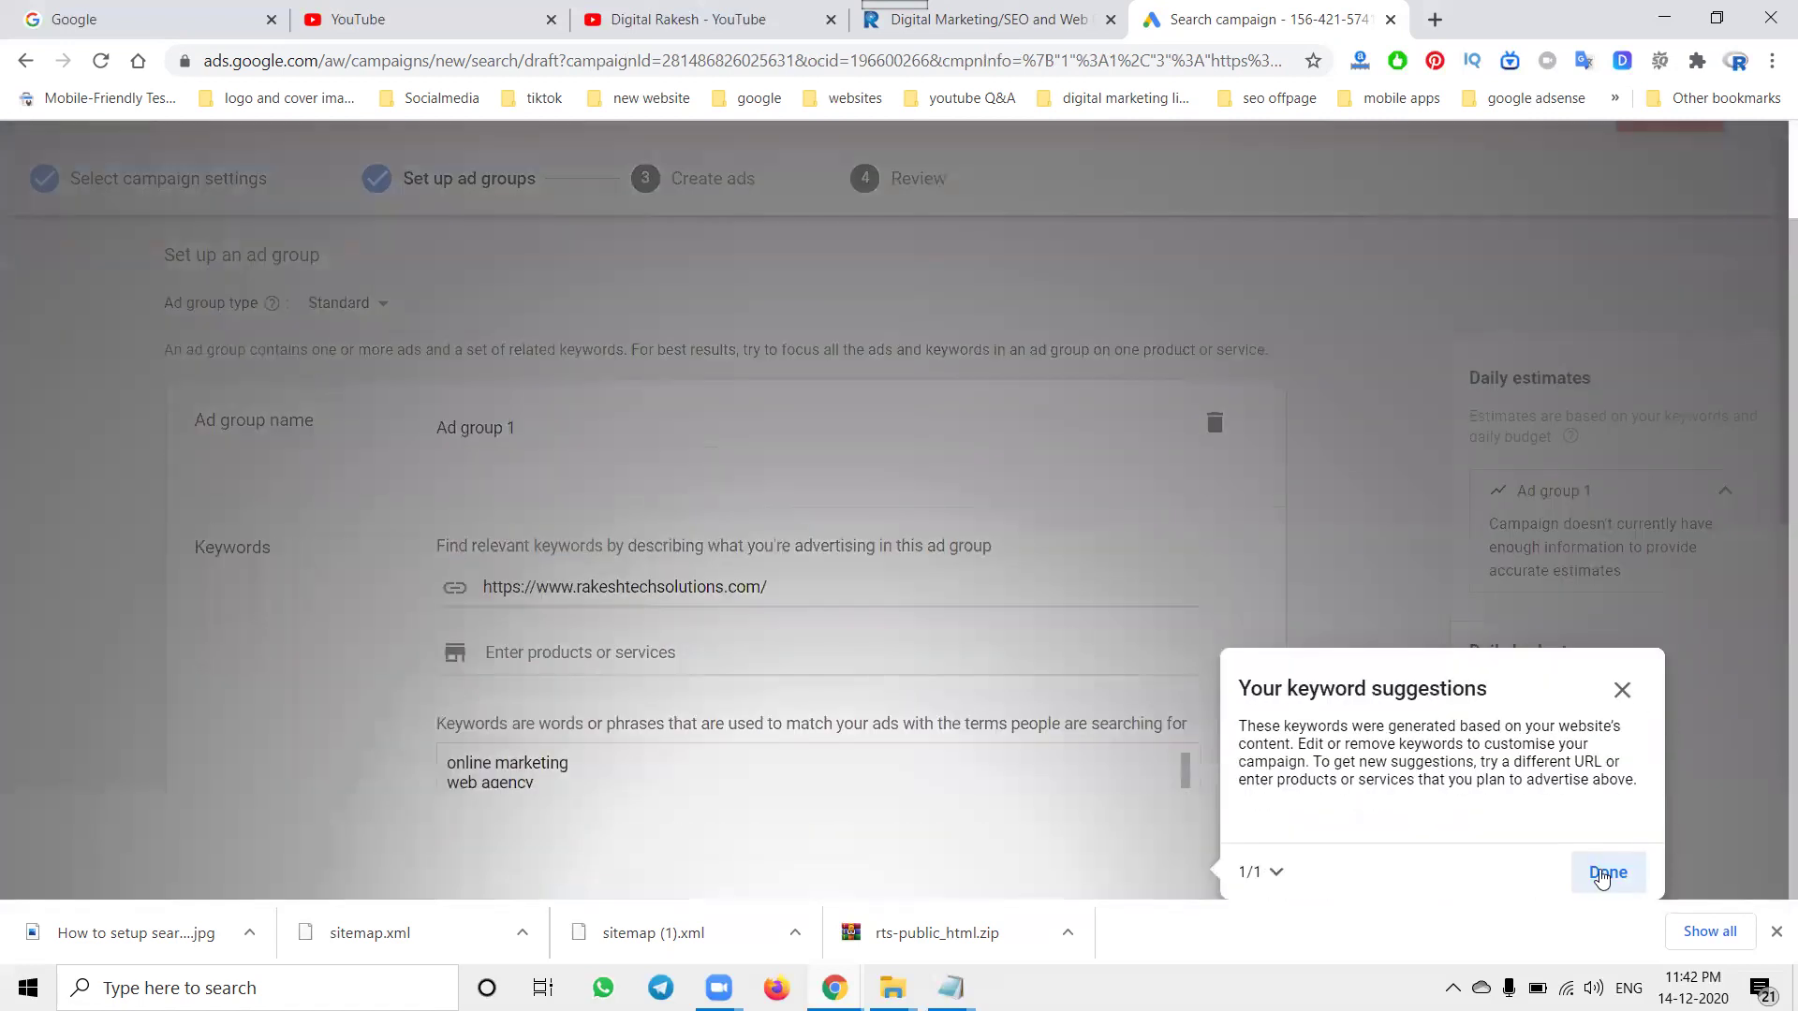
click(1602, 876)
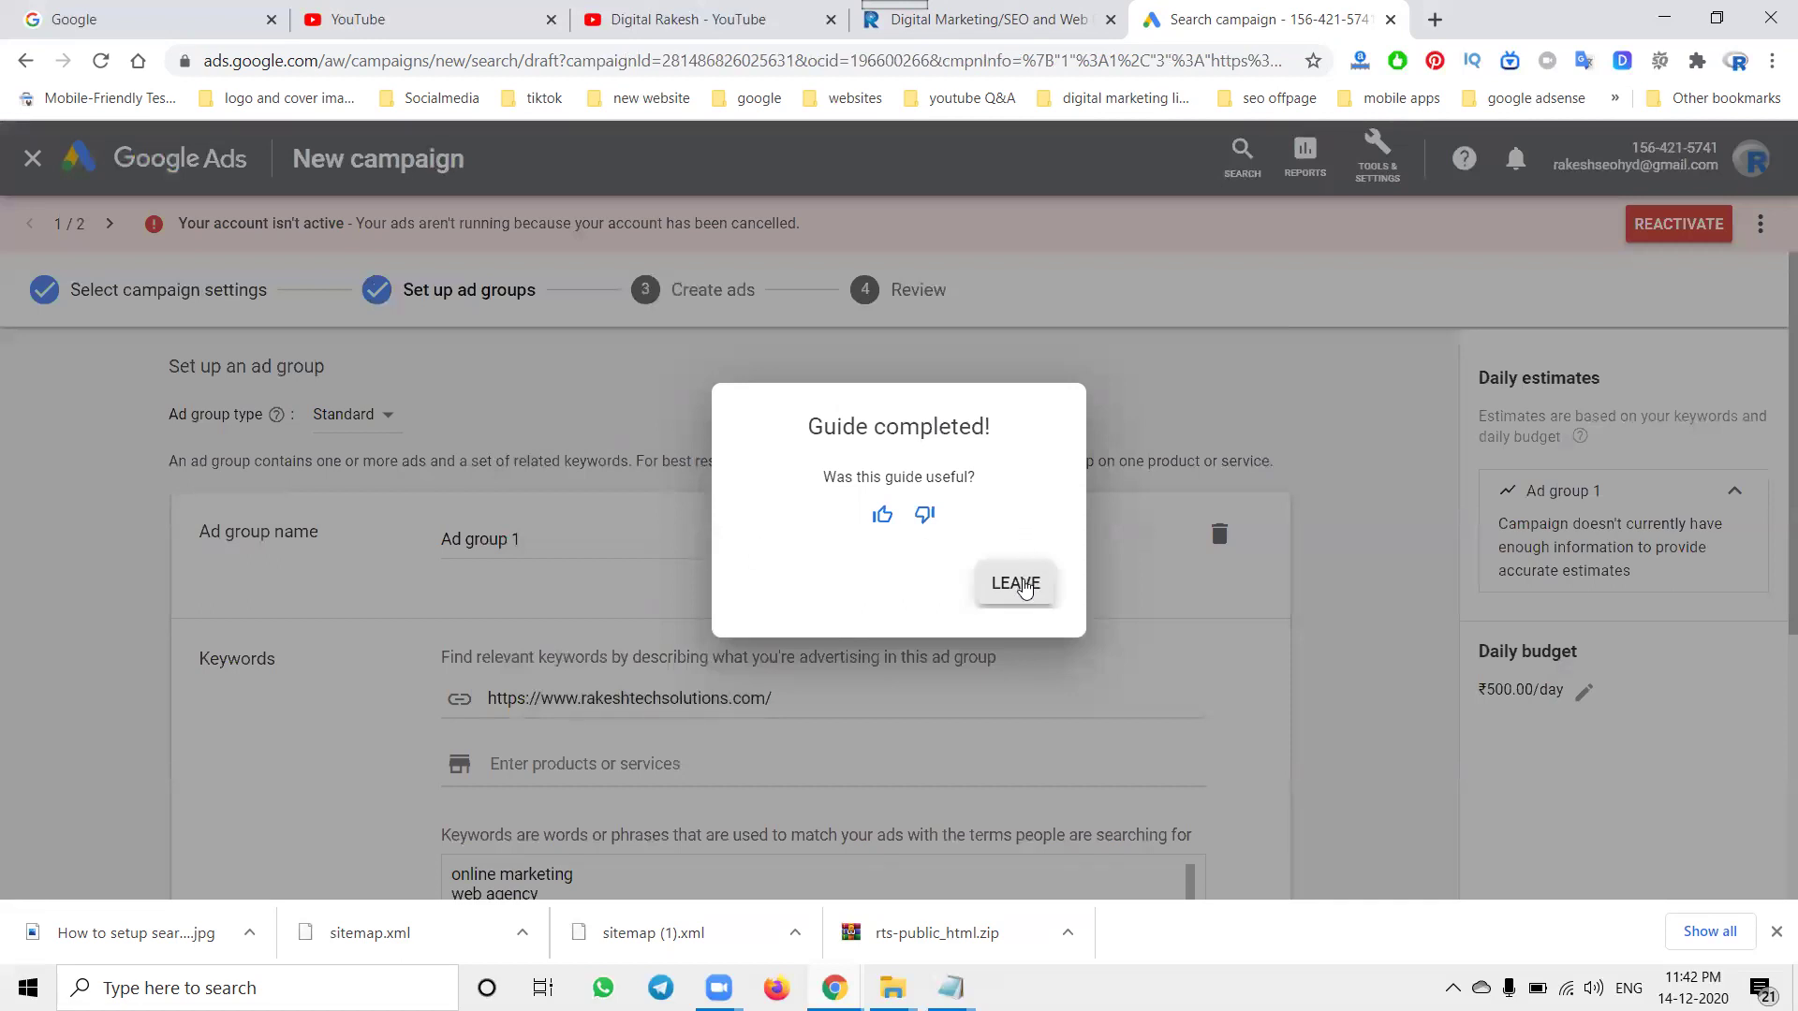
click(1020, 584)
click(446, 537)
text(RTS)
- Delete the keywords "website design agency" and "website company" from the ad group's keyword list
scroll(281, 526, down, 3)
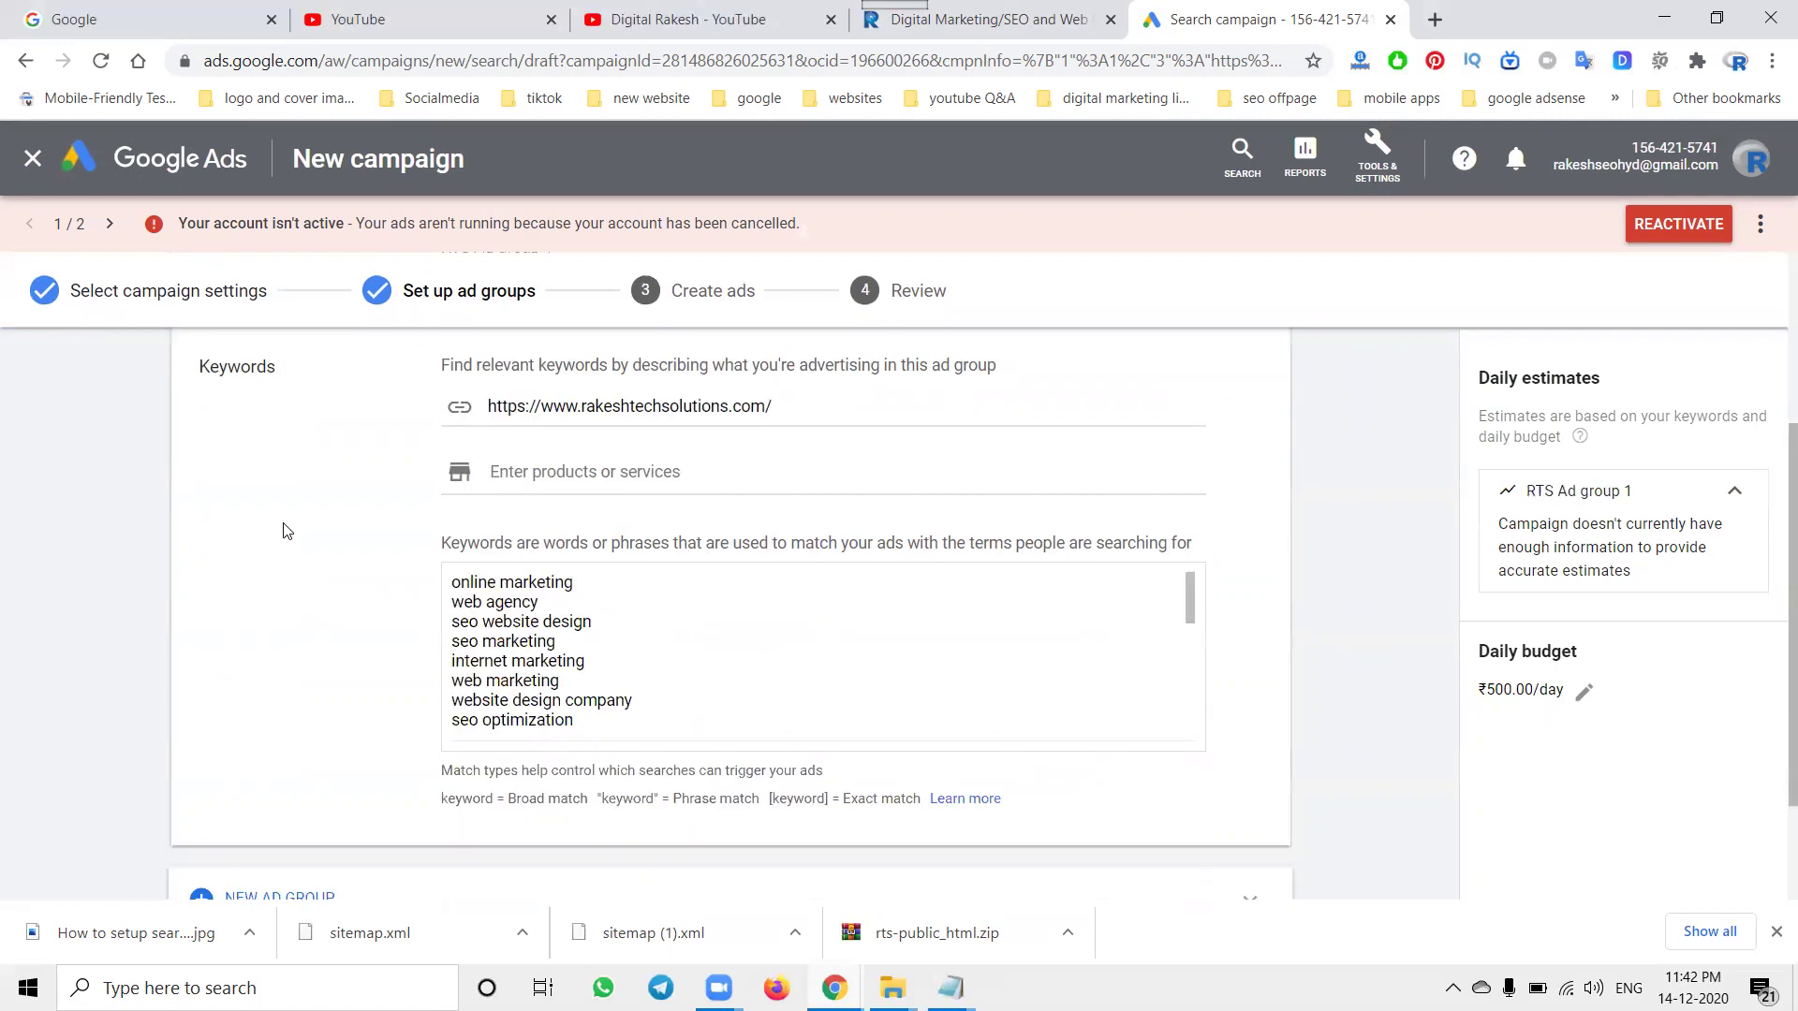
scroll(548, 585, down, 10)
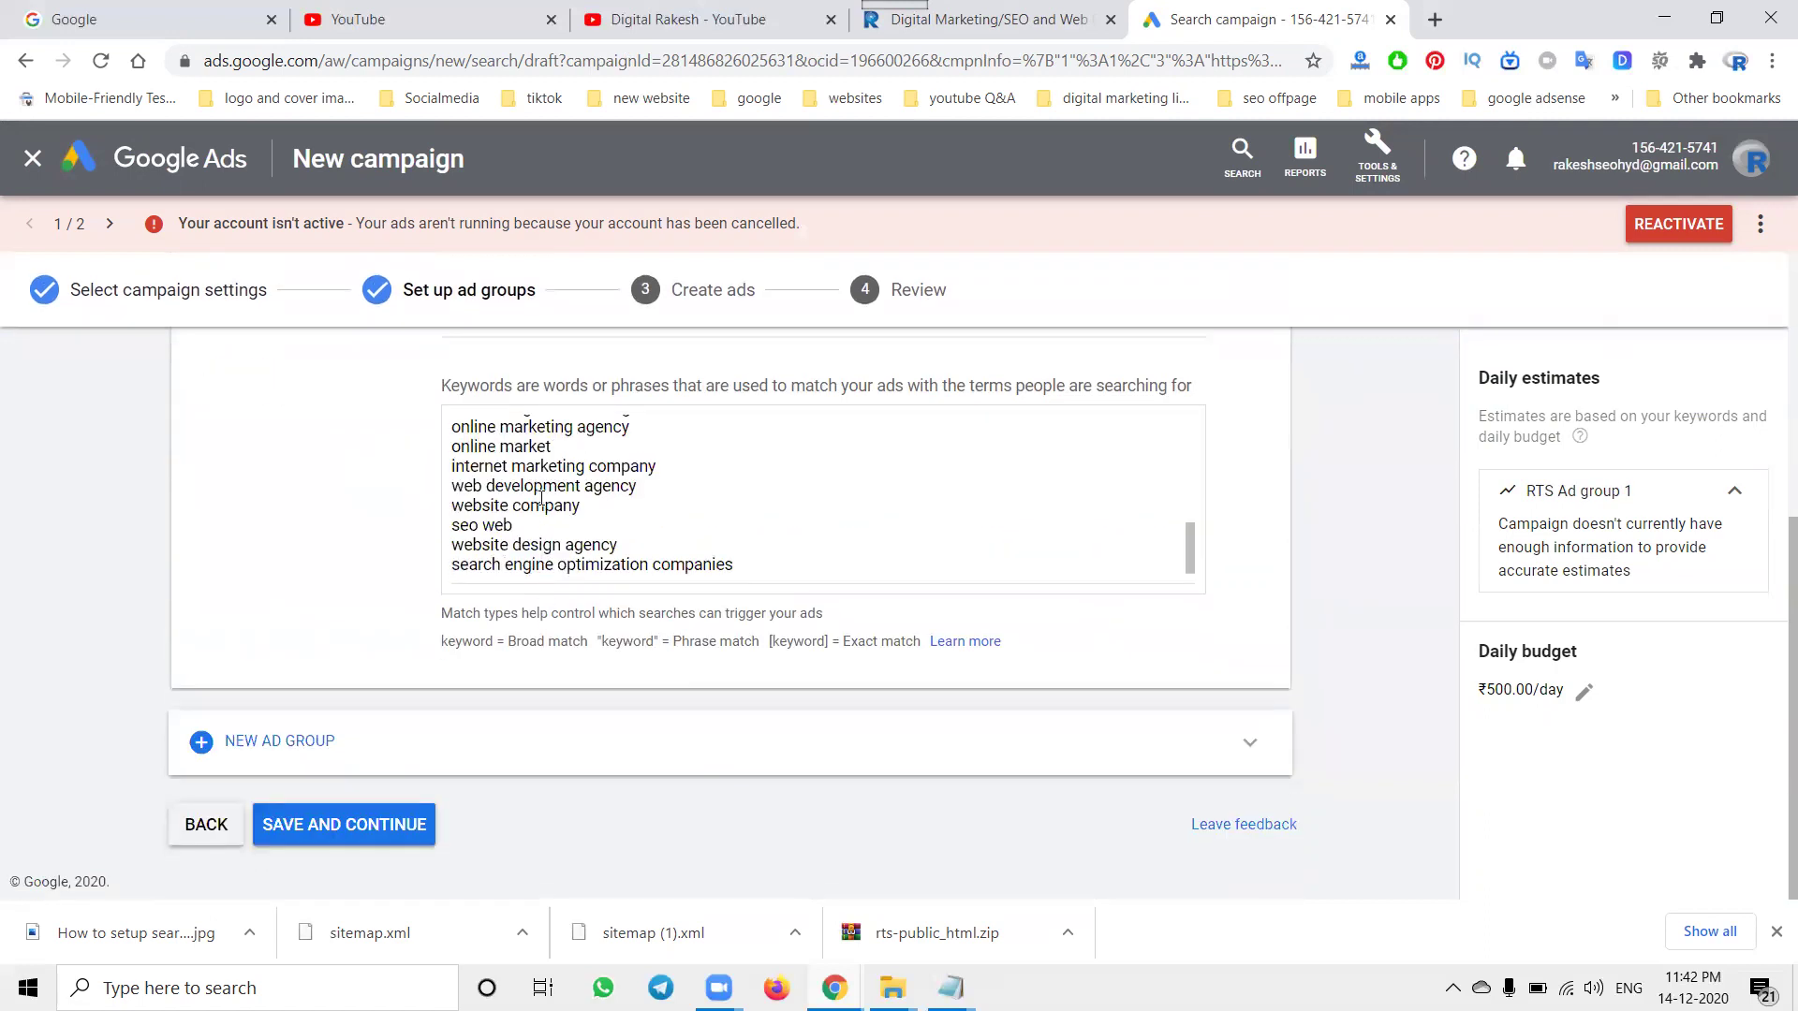
drag(637, 543, 436, 546)
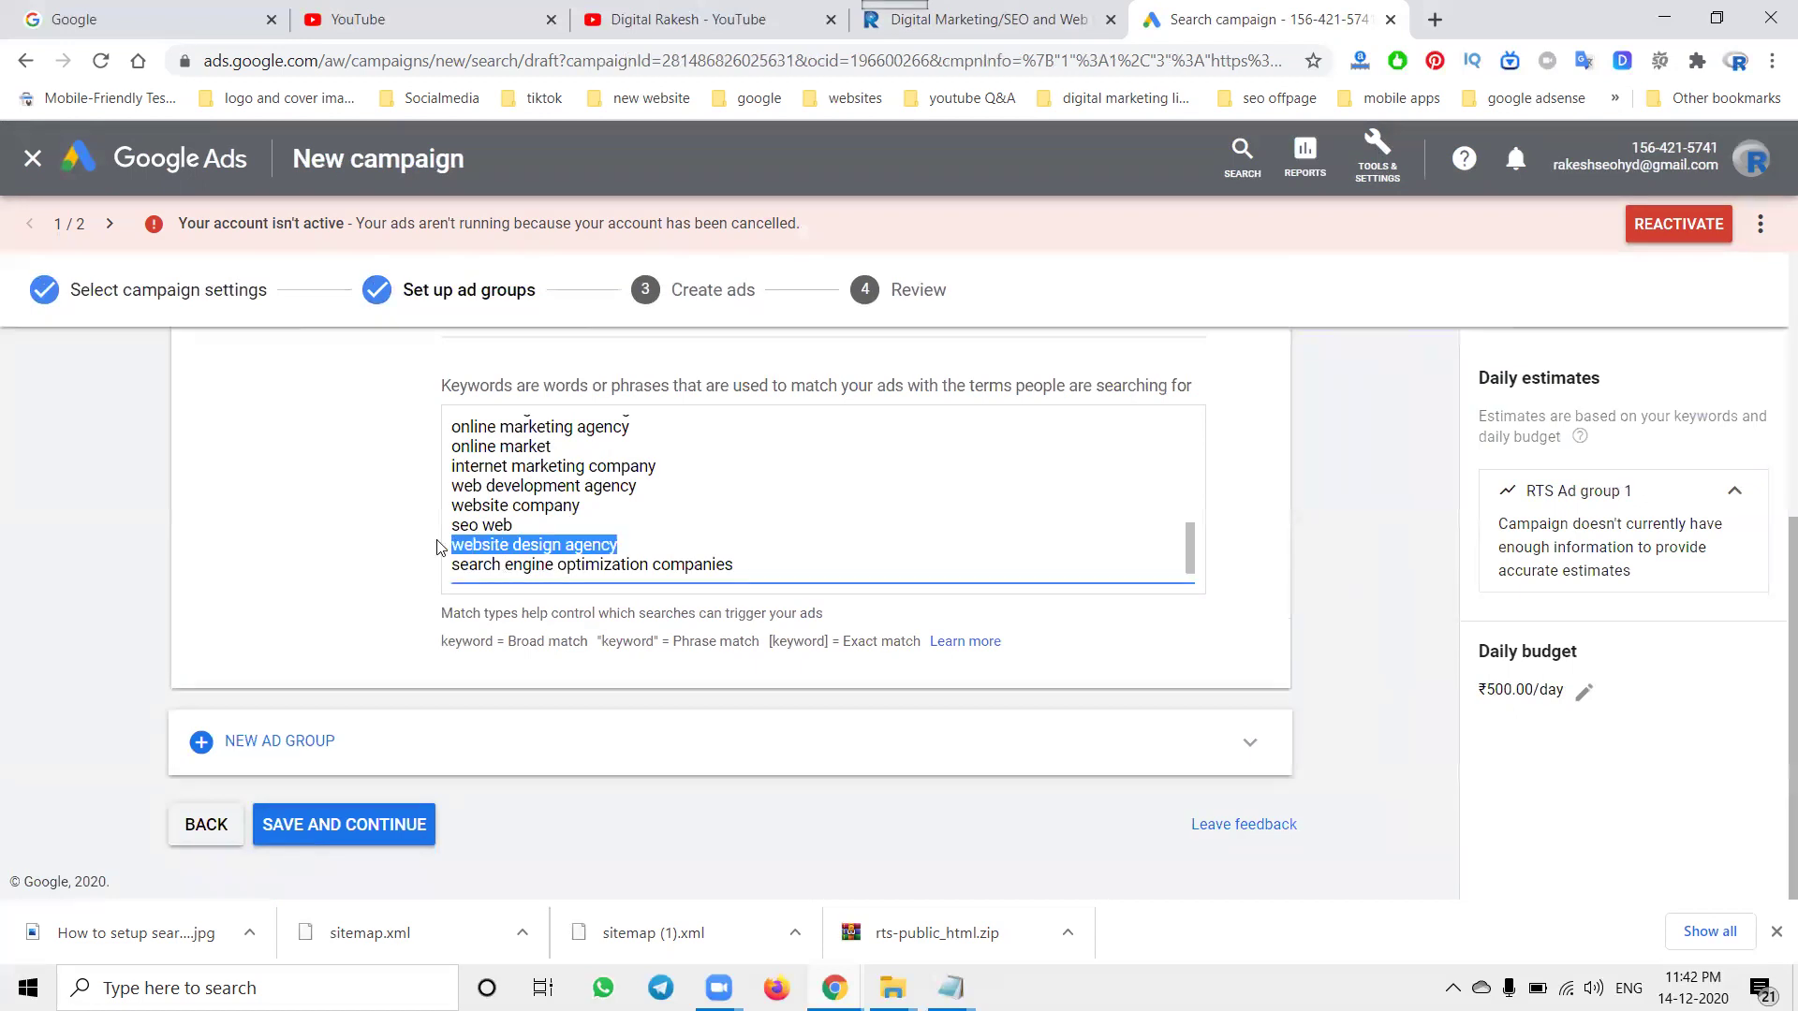
key(BackSpace)
triple_click(513, 507)
key(BackSpace)
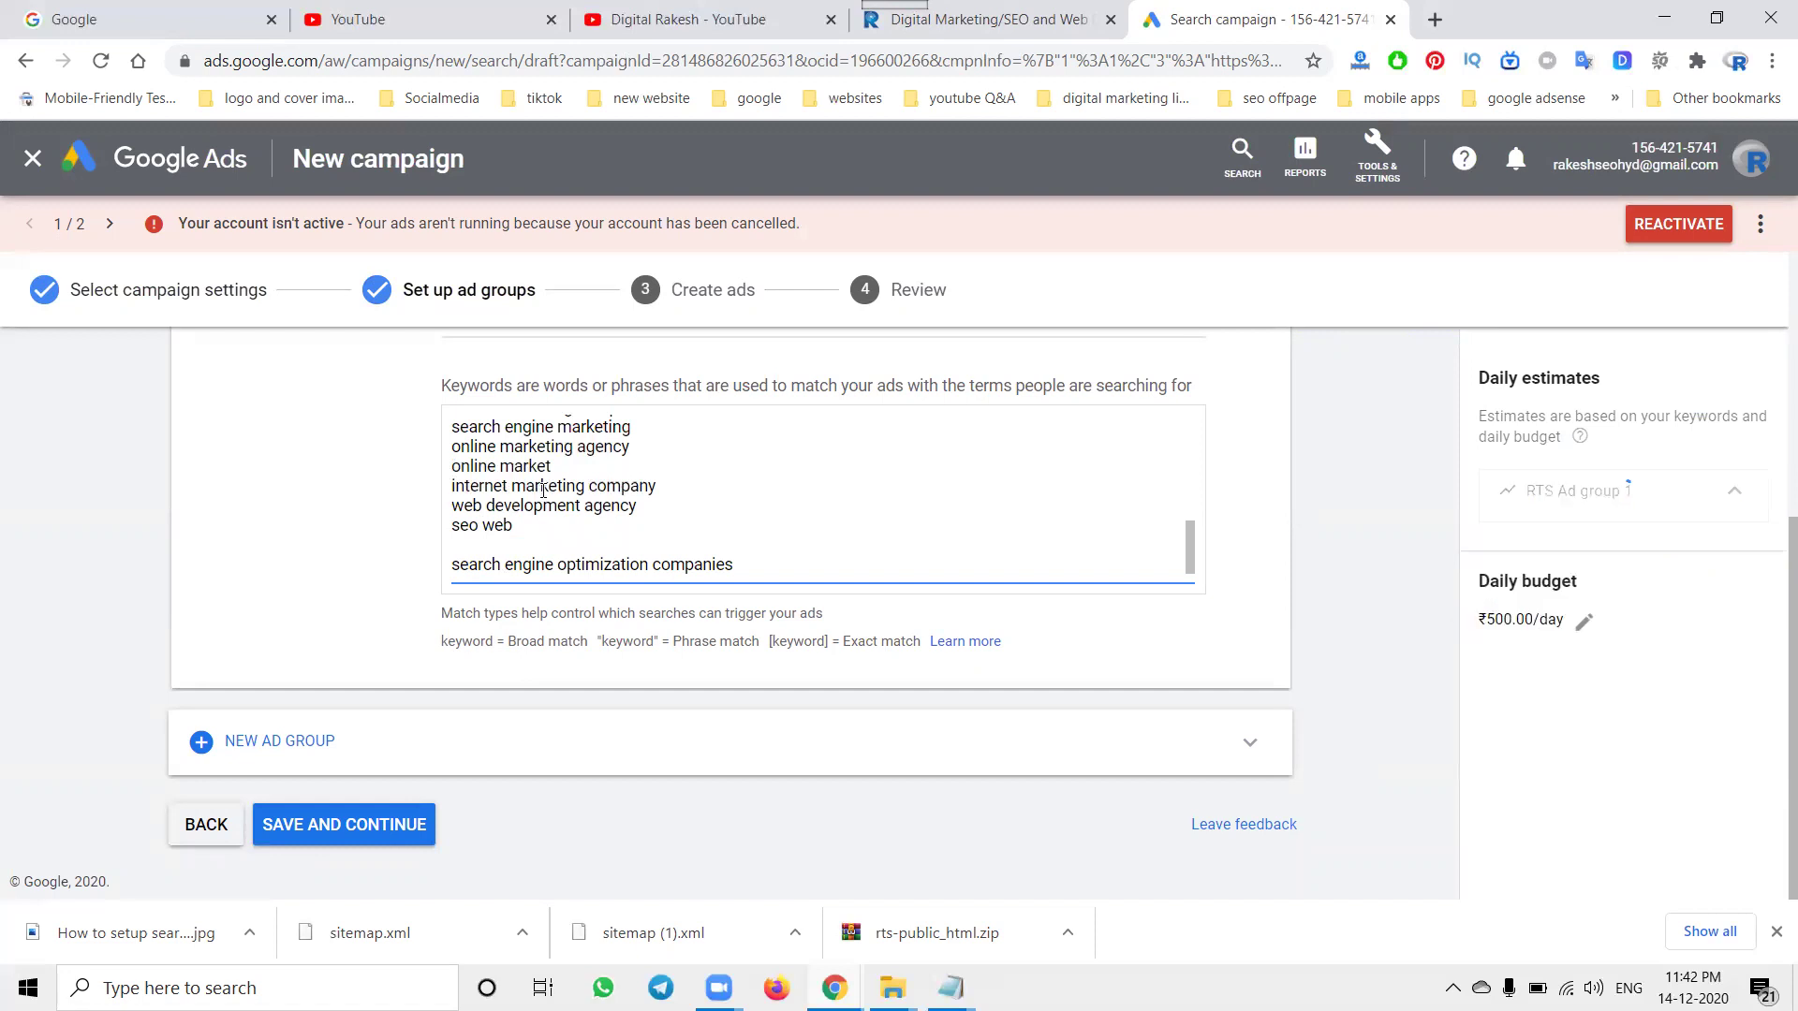
- Delete the keyword "web design companies" from the ad group's keyword list
scroll(543, 488, up, 2)
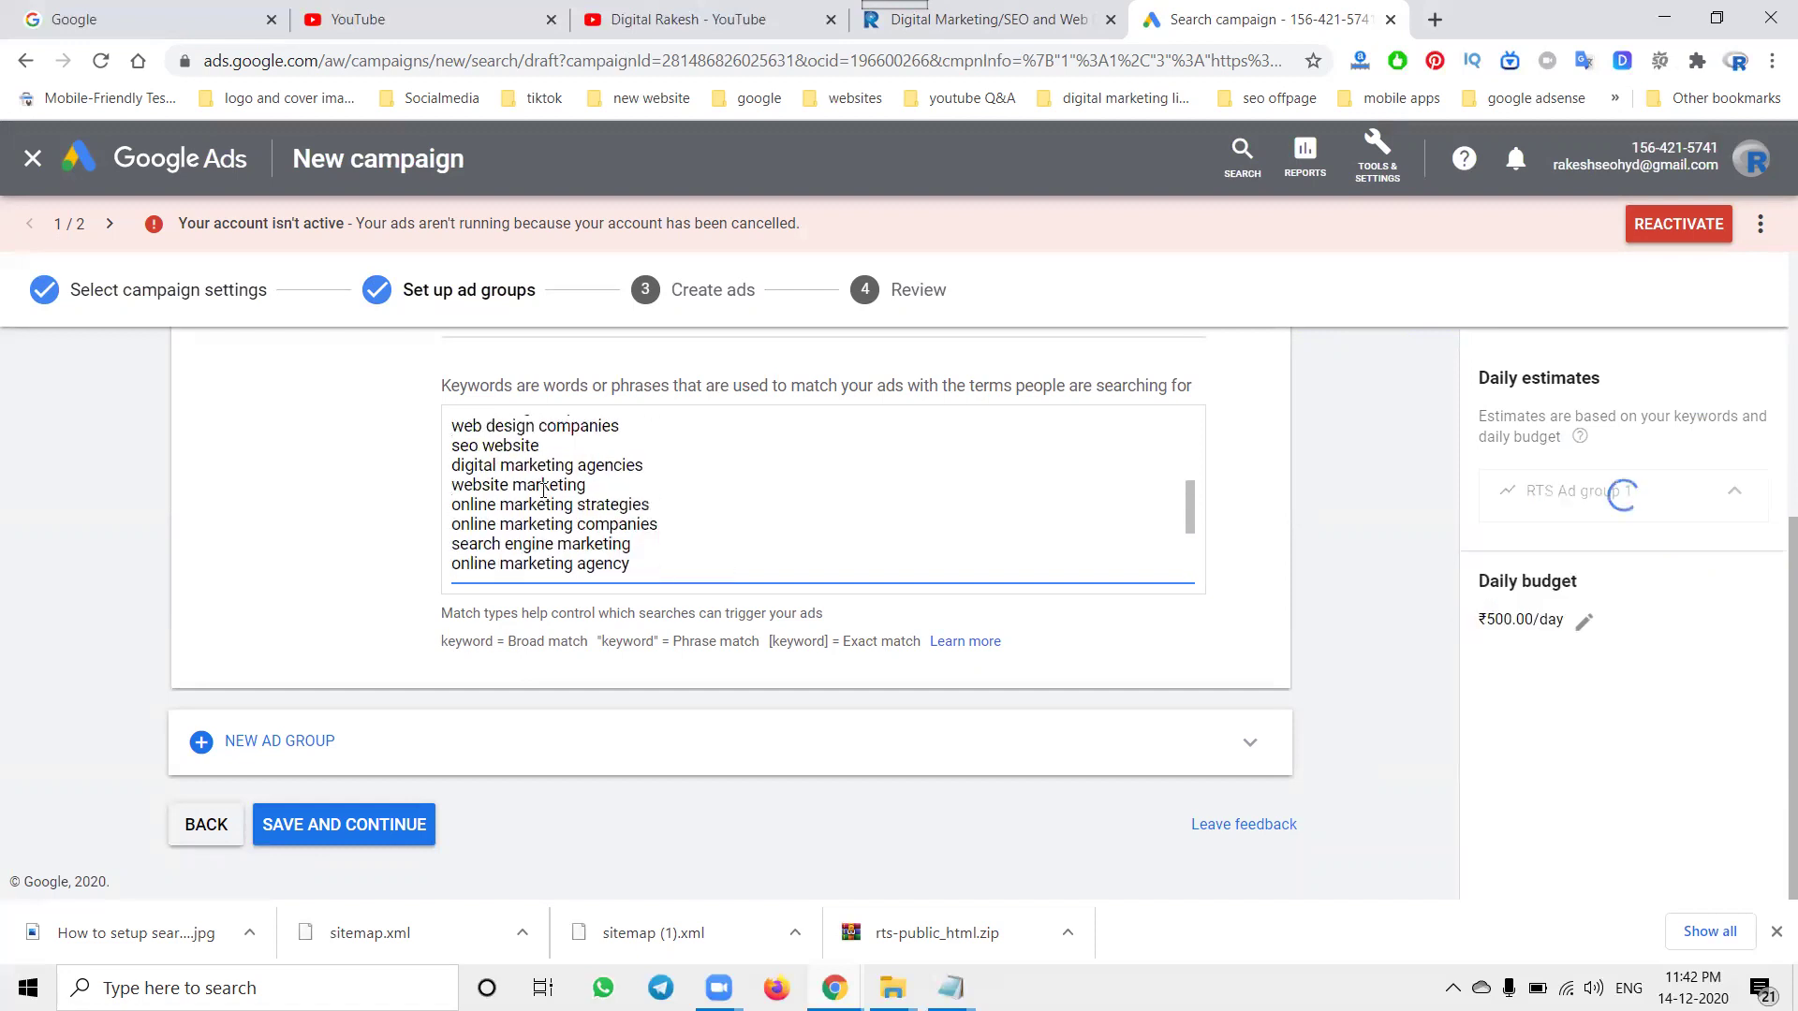
double_click(543, 430)
triple_click(543, 430)
click(515, 461)
triple_click(513, 459)
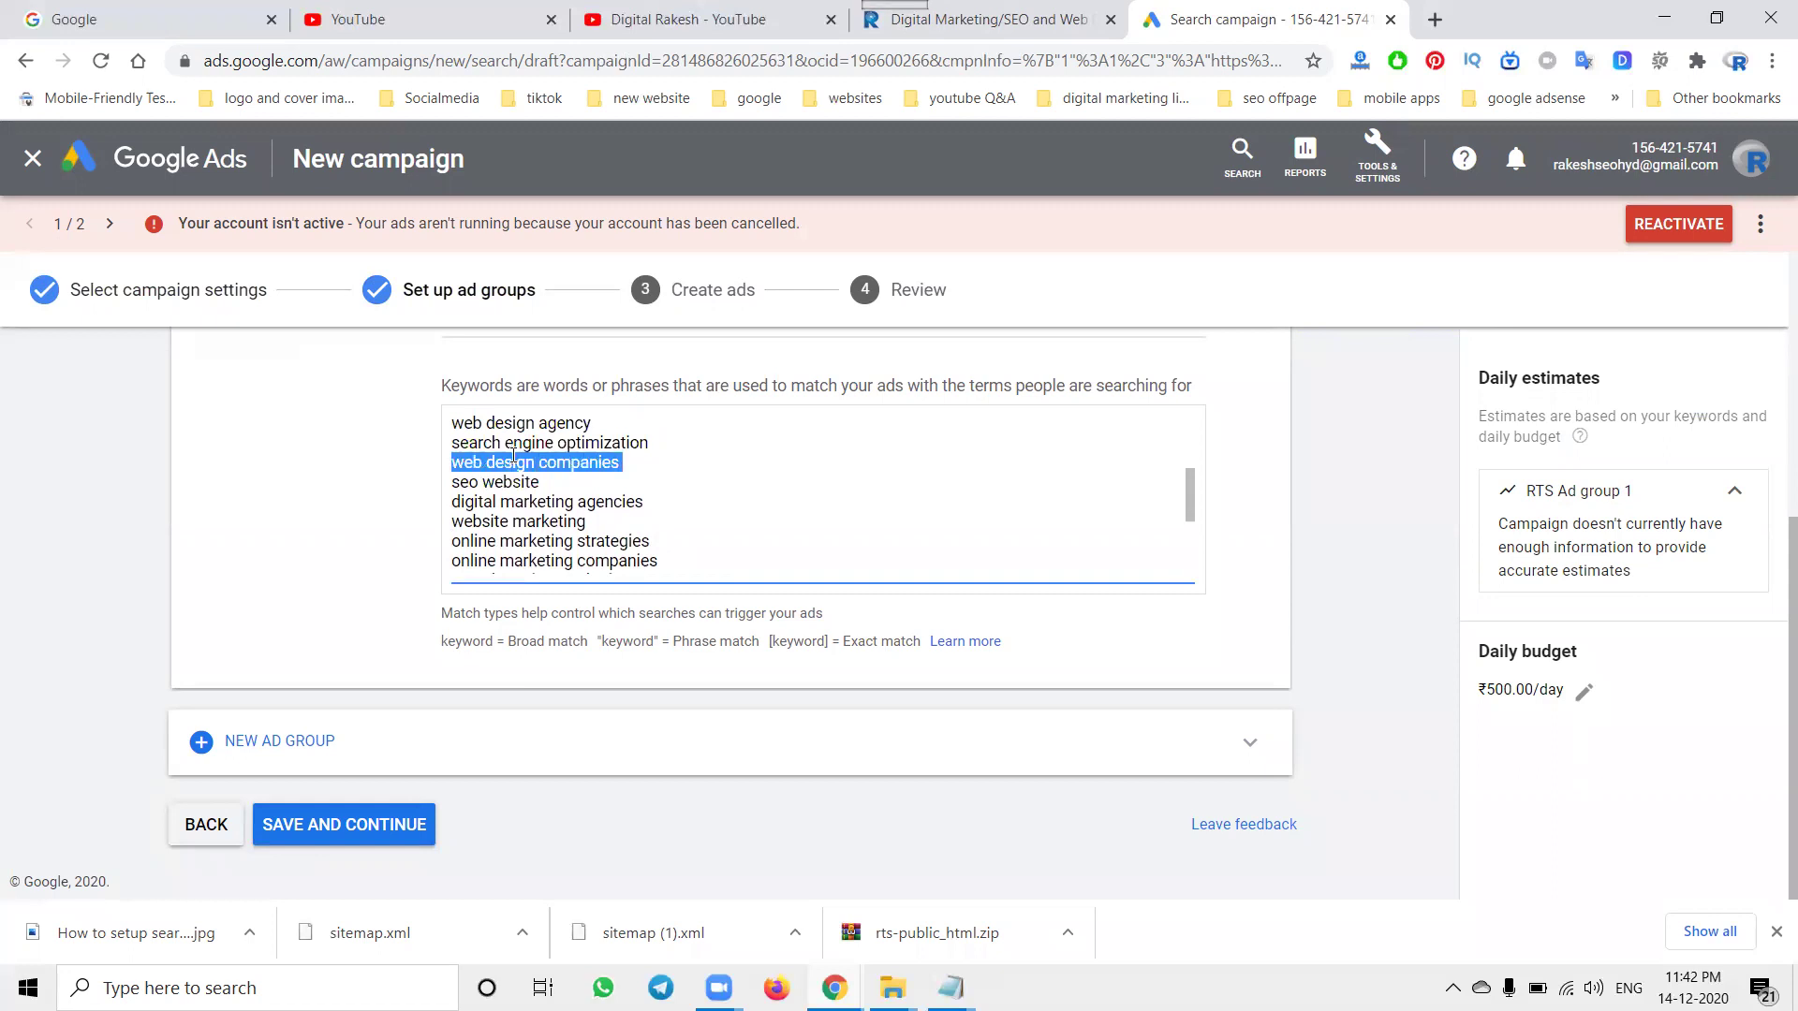
key(Delete)
- Delete the keyword "website design company" from the ad group's keyword list
scroll(510, 423, up, 1)
triple_click(511, 436)
drag(634, 497, 453, 483)
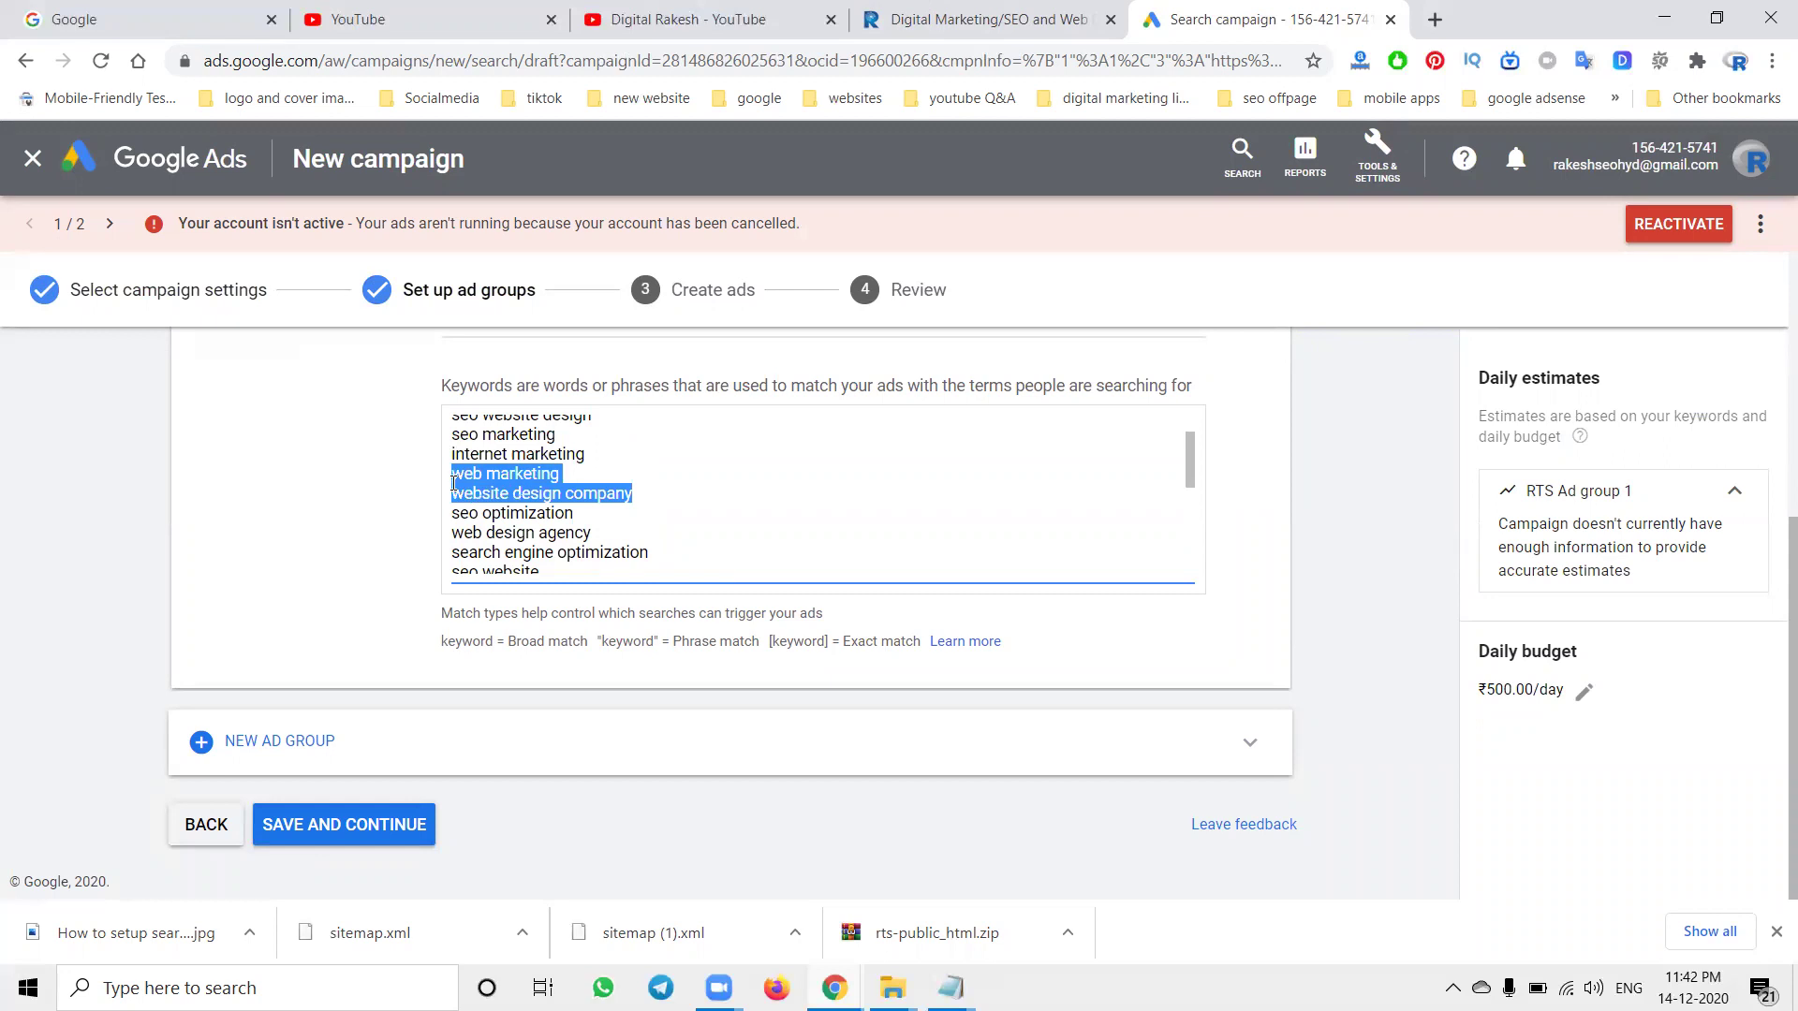
click(453, 483)
click(657, 480)
drag(659, 490, 440, 496)
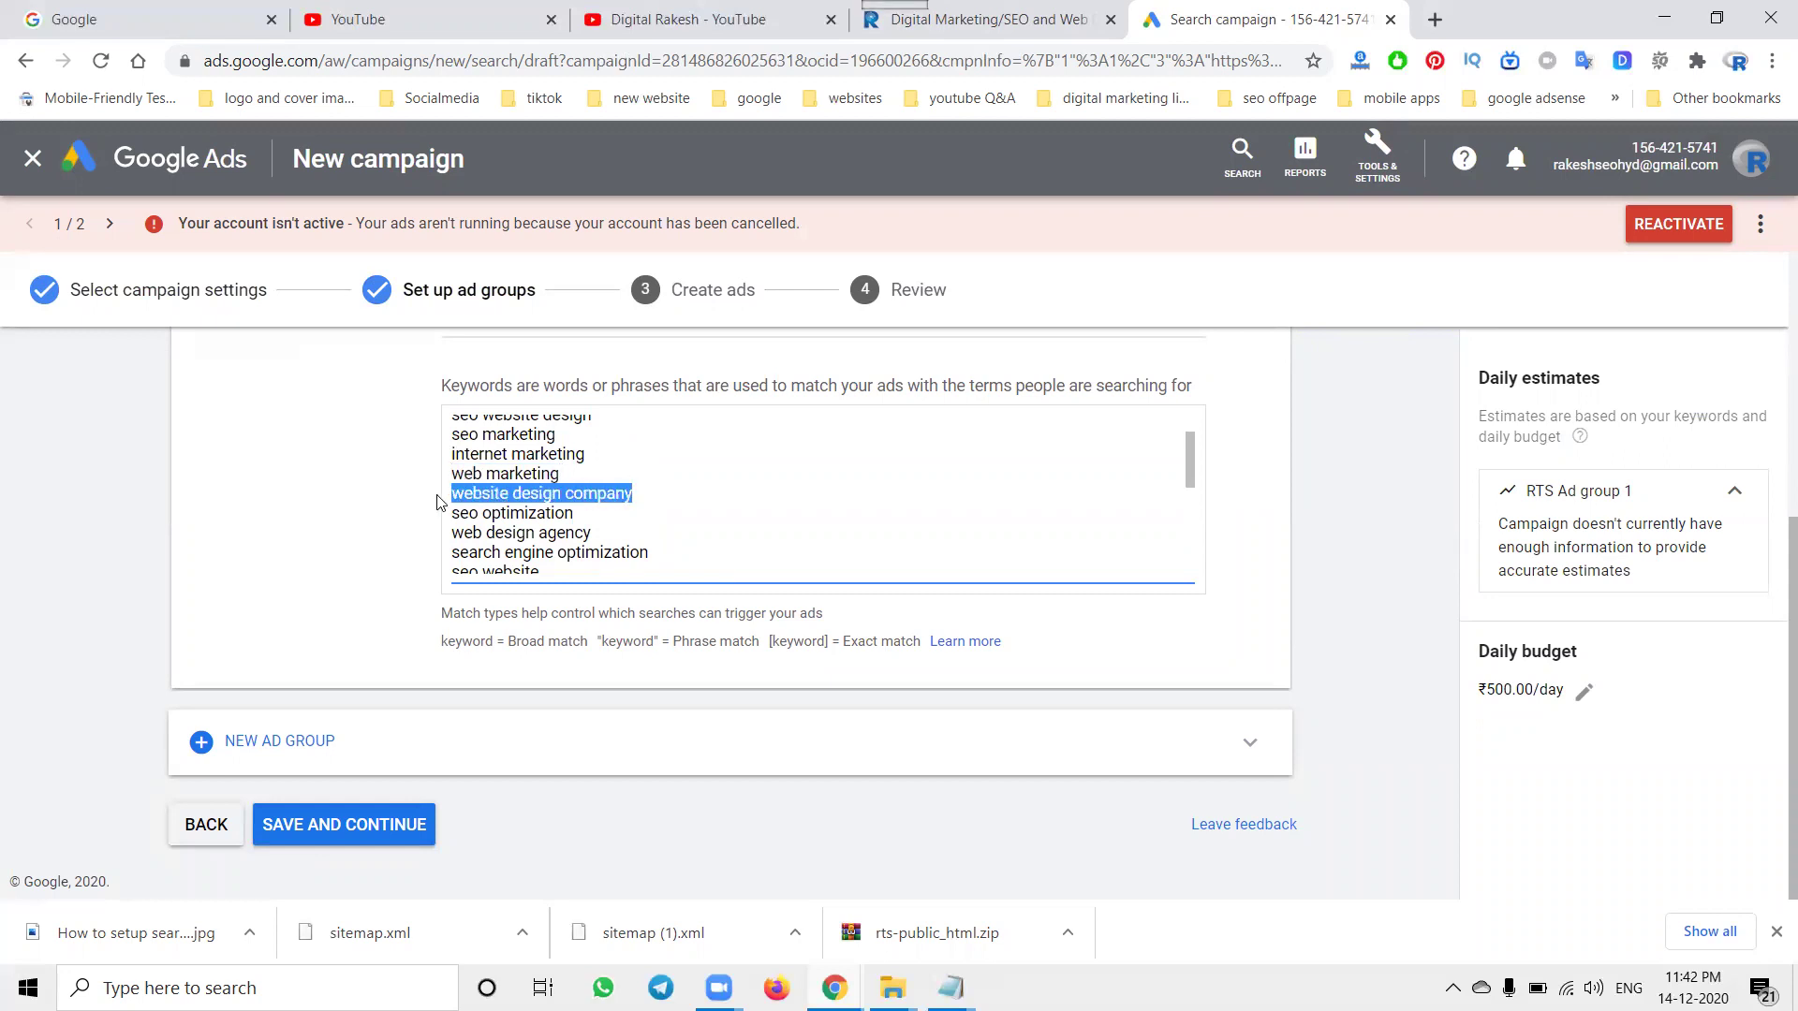
key(BackSpace)
- Remove the blank line between "web marketing" and "seo optimization" in the keyword list and save the ad group to continue to the ads
scroll(362, 502, up, 3)
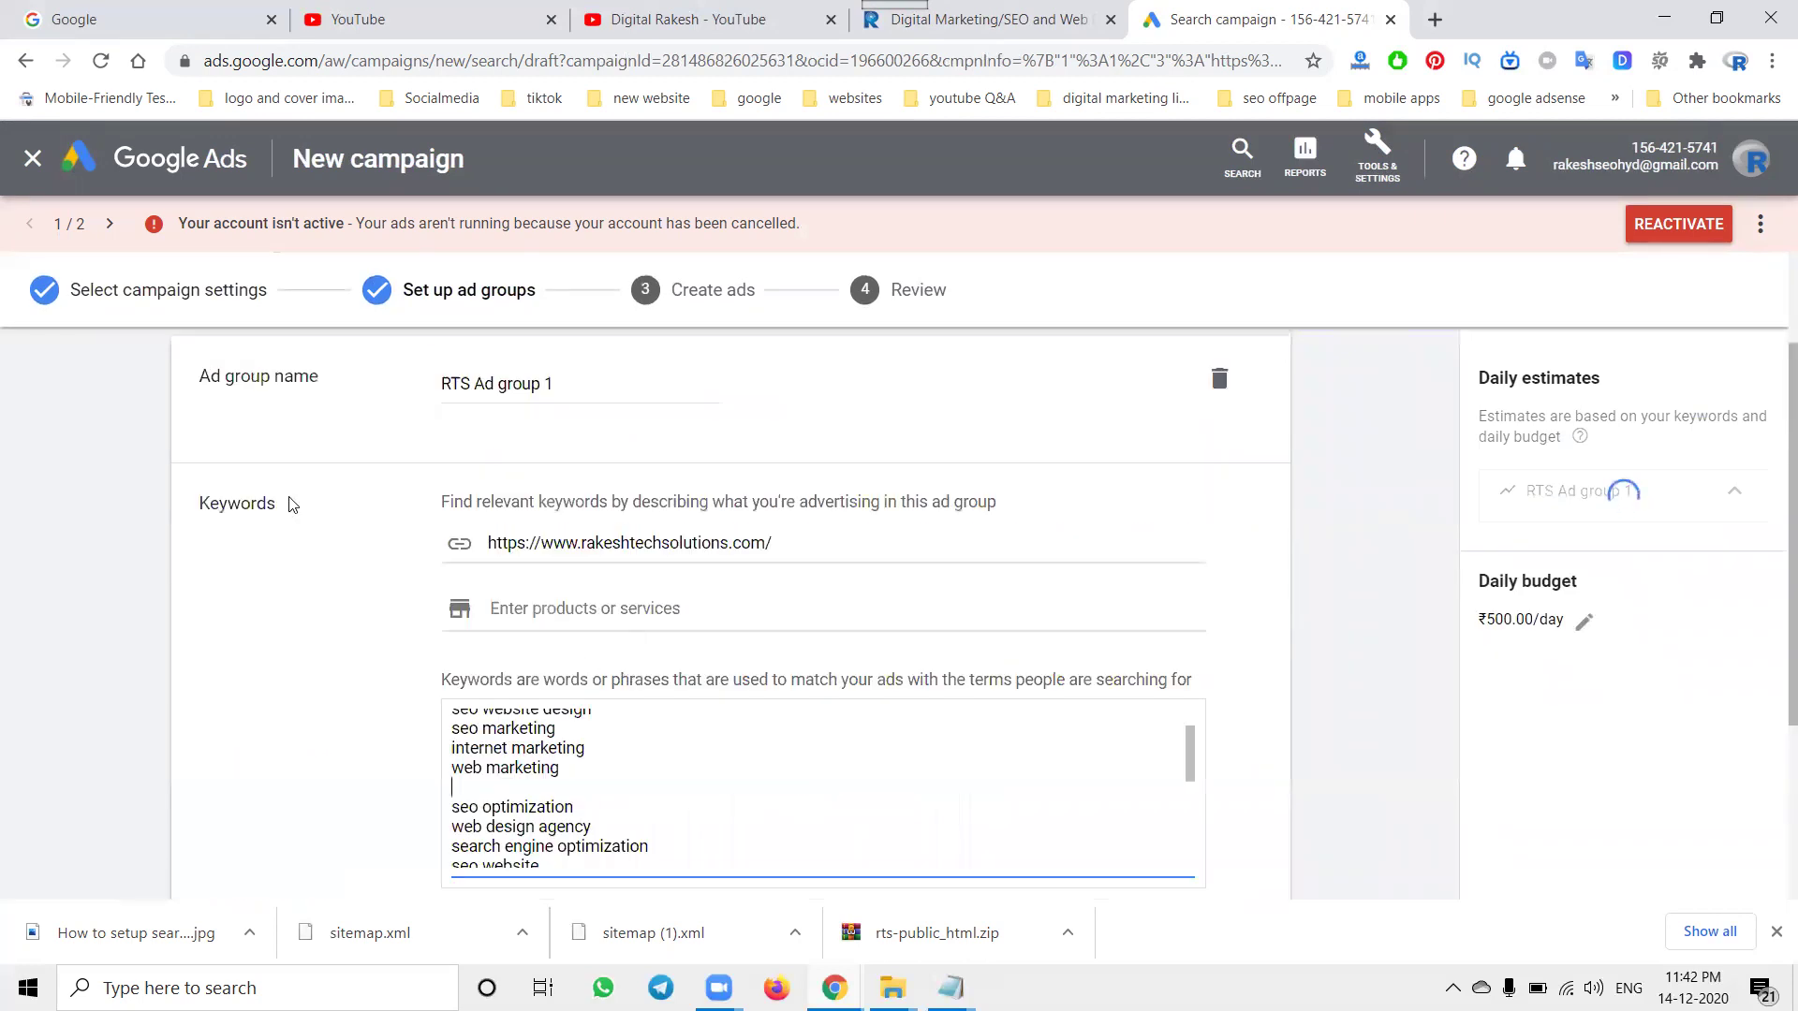
scroll(200, 473, down, 3)
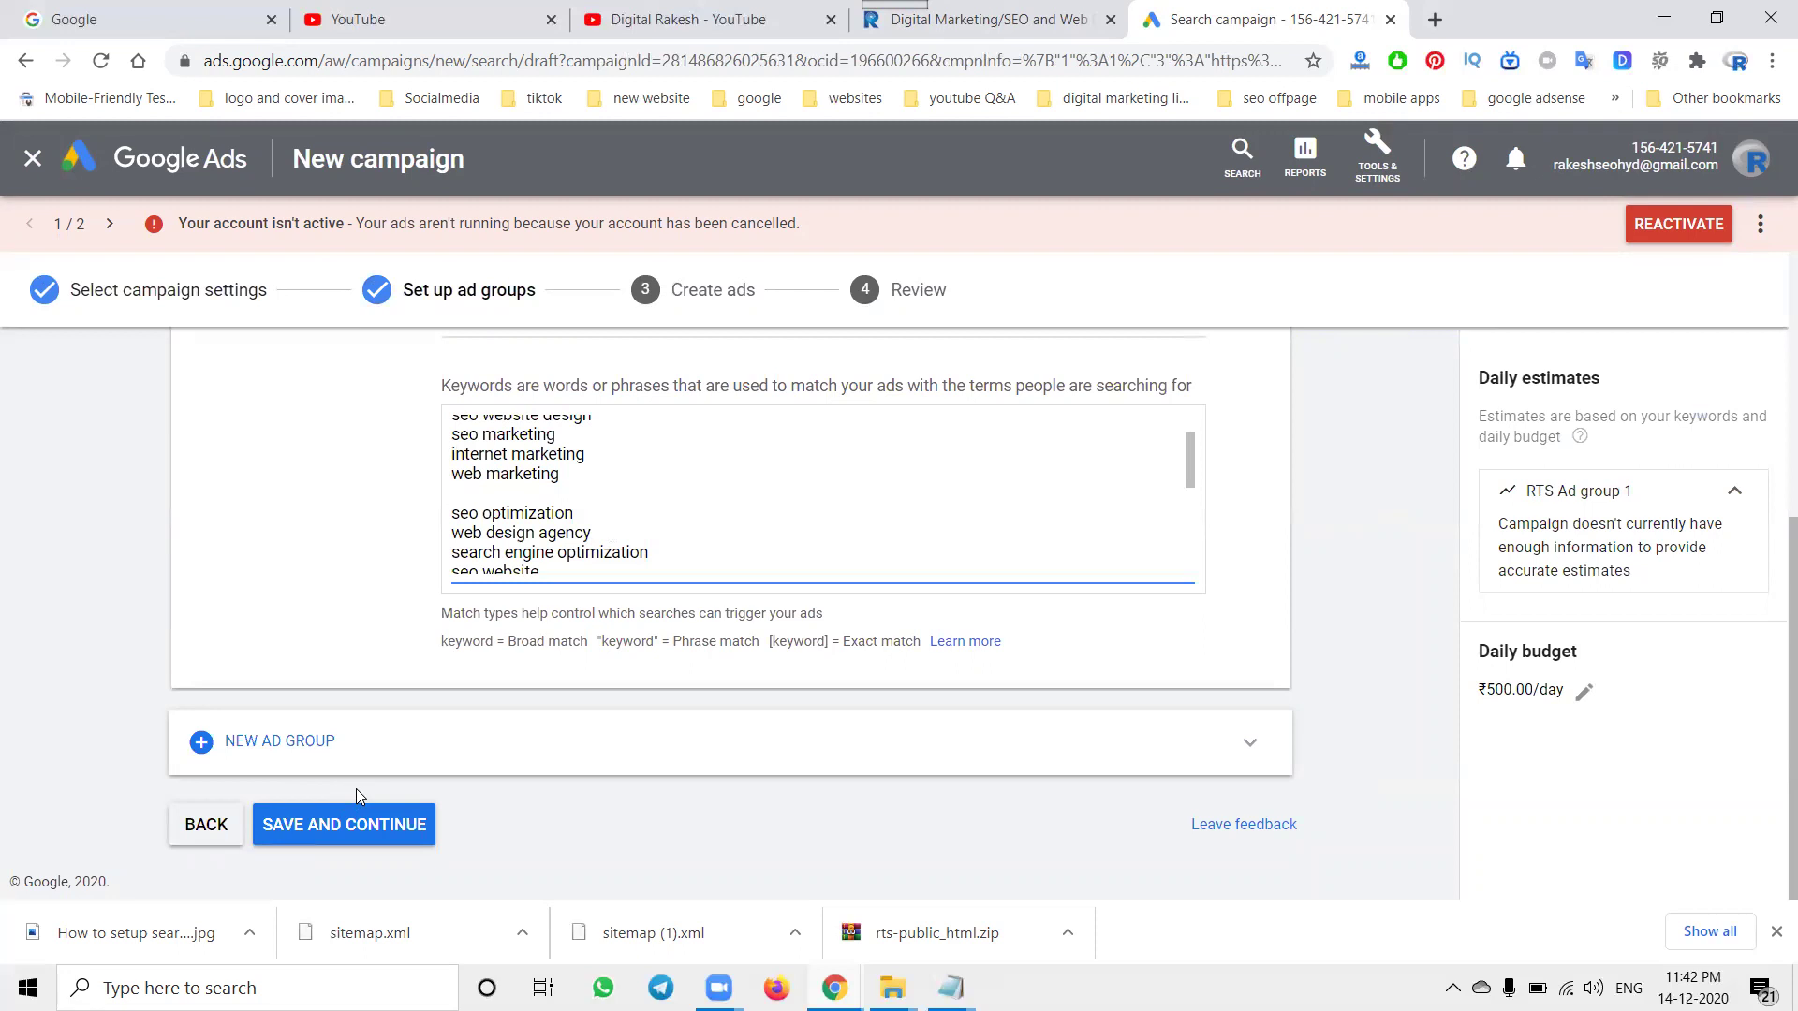
scroll(382, 604, up, 3)
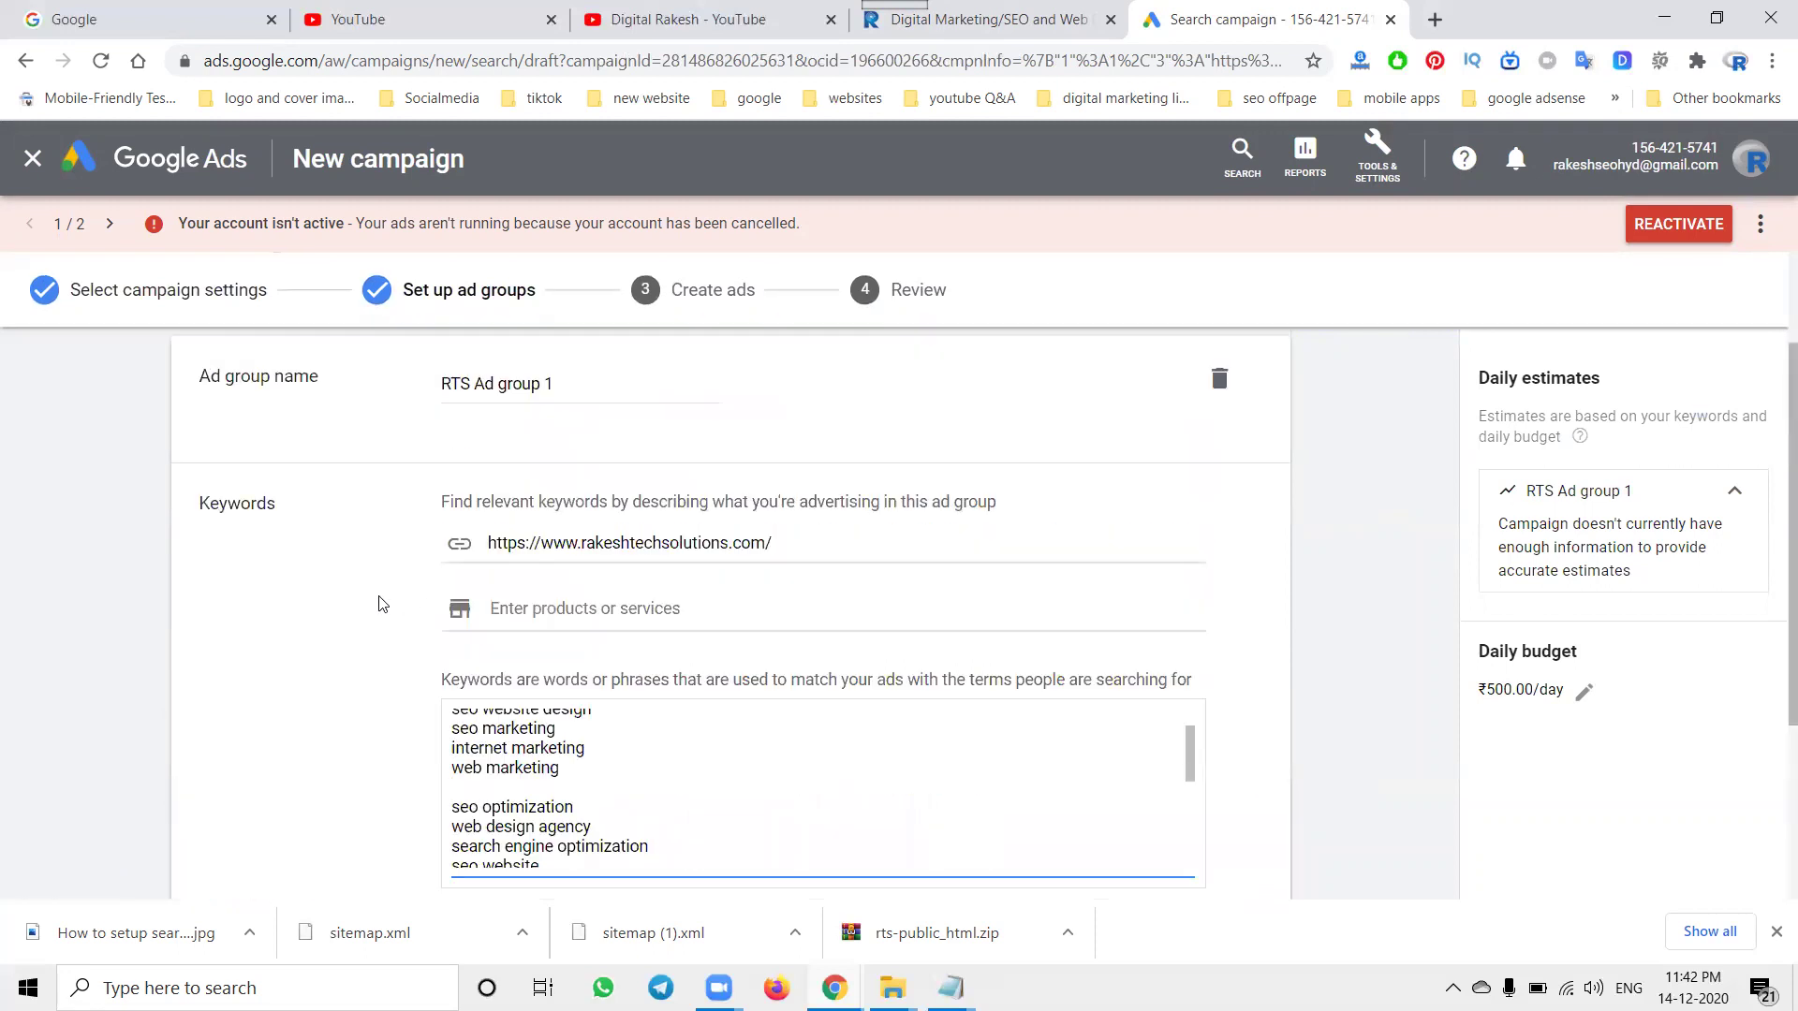
scroll(260, 655, down, 2)
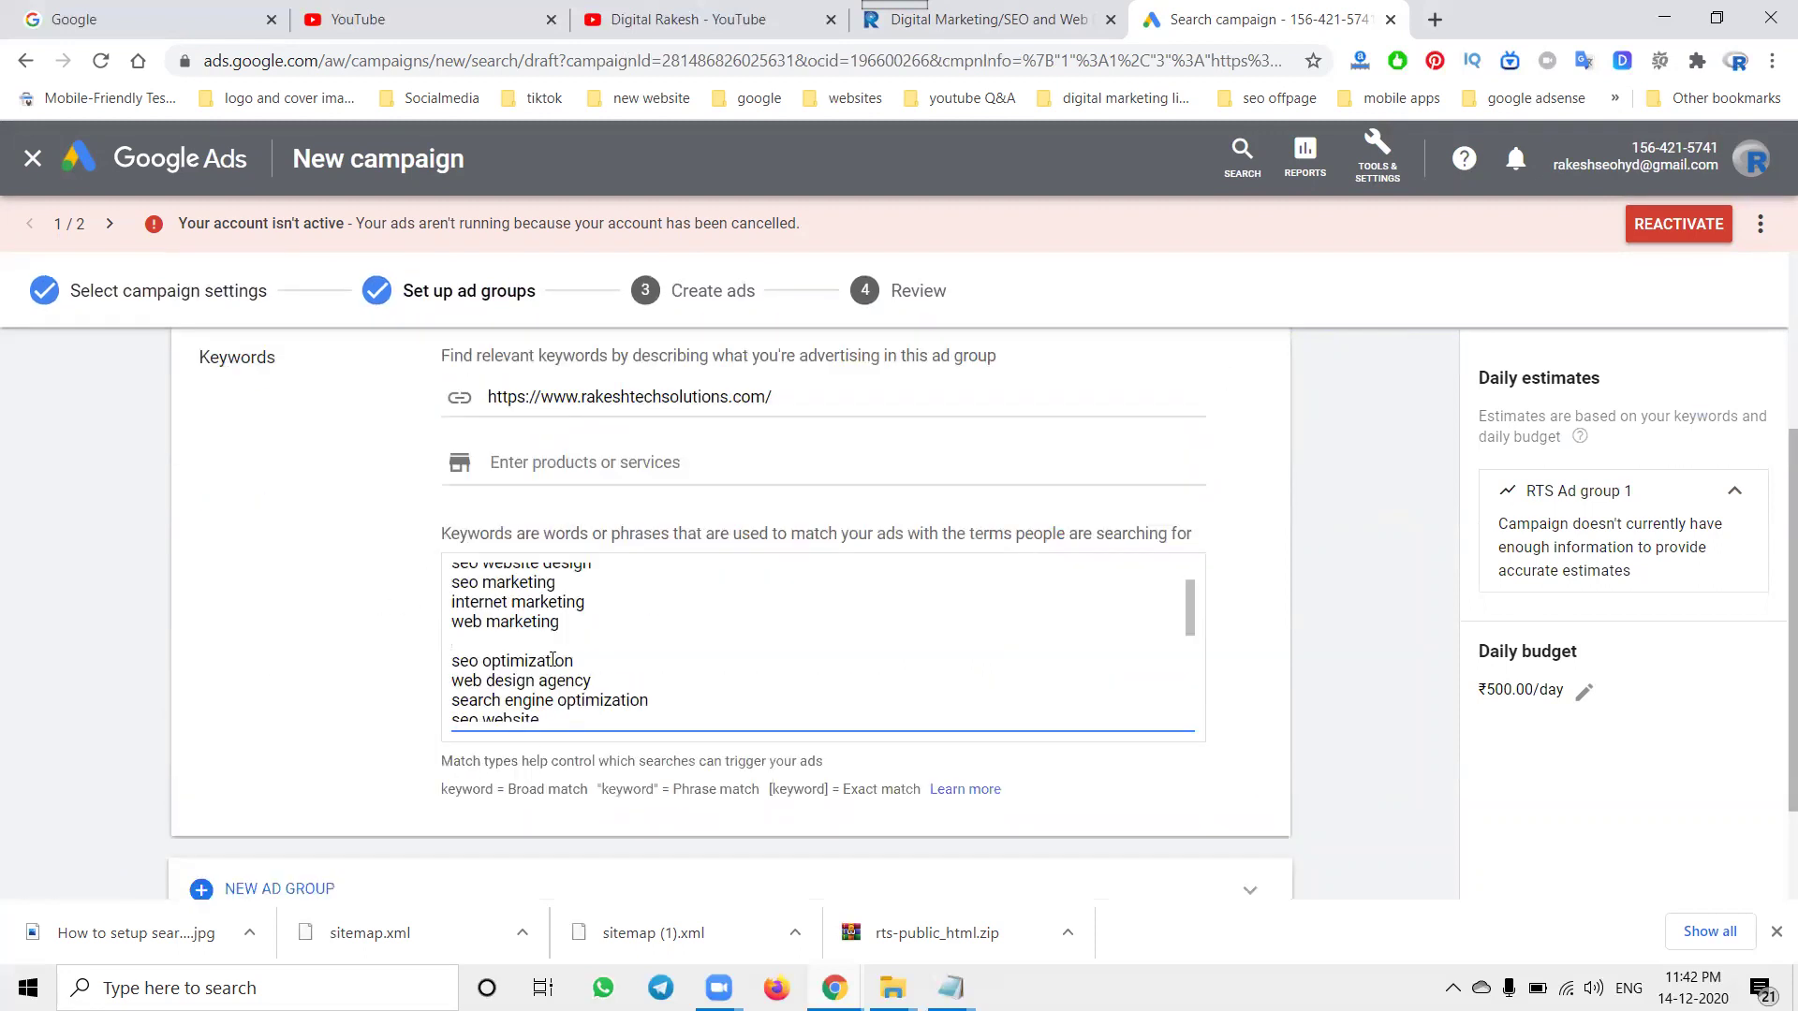
key(BackSpace)
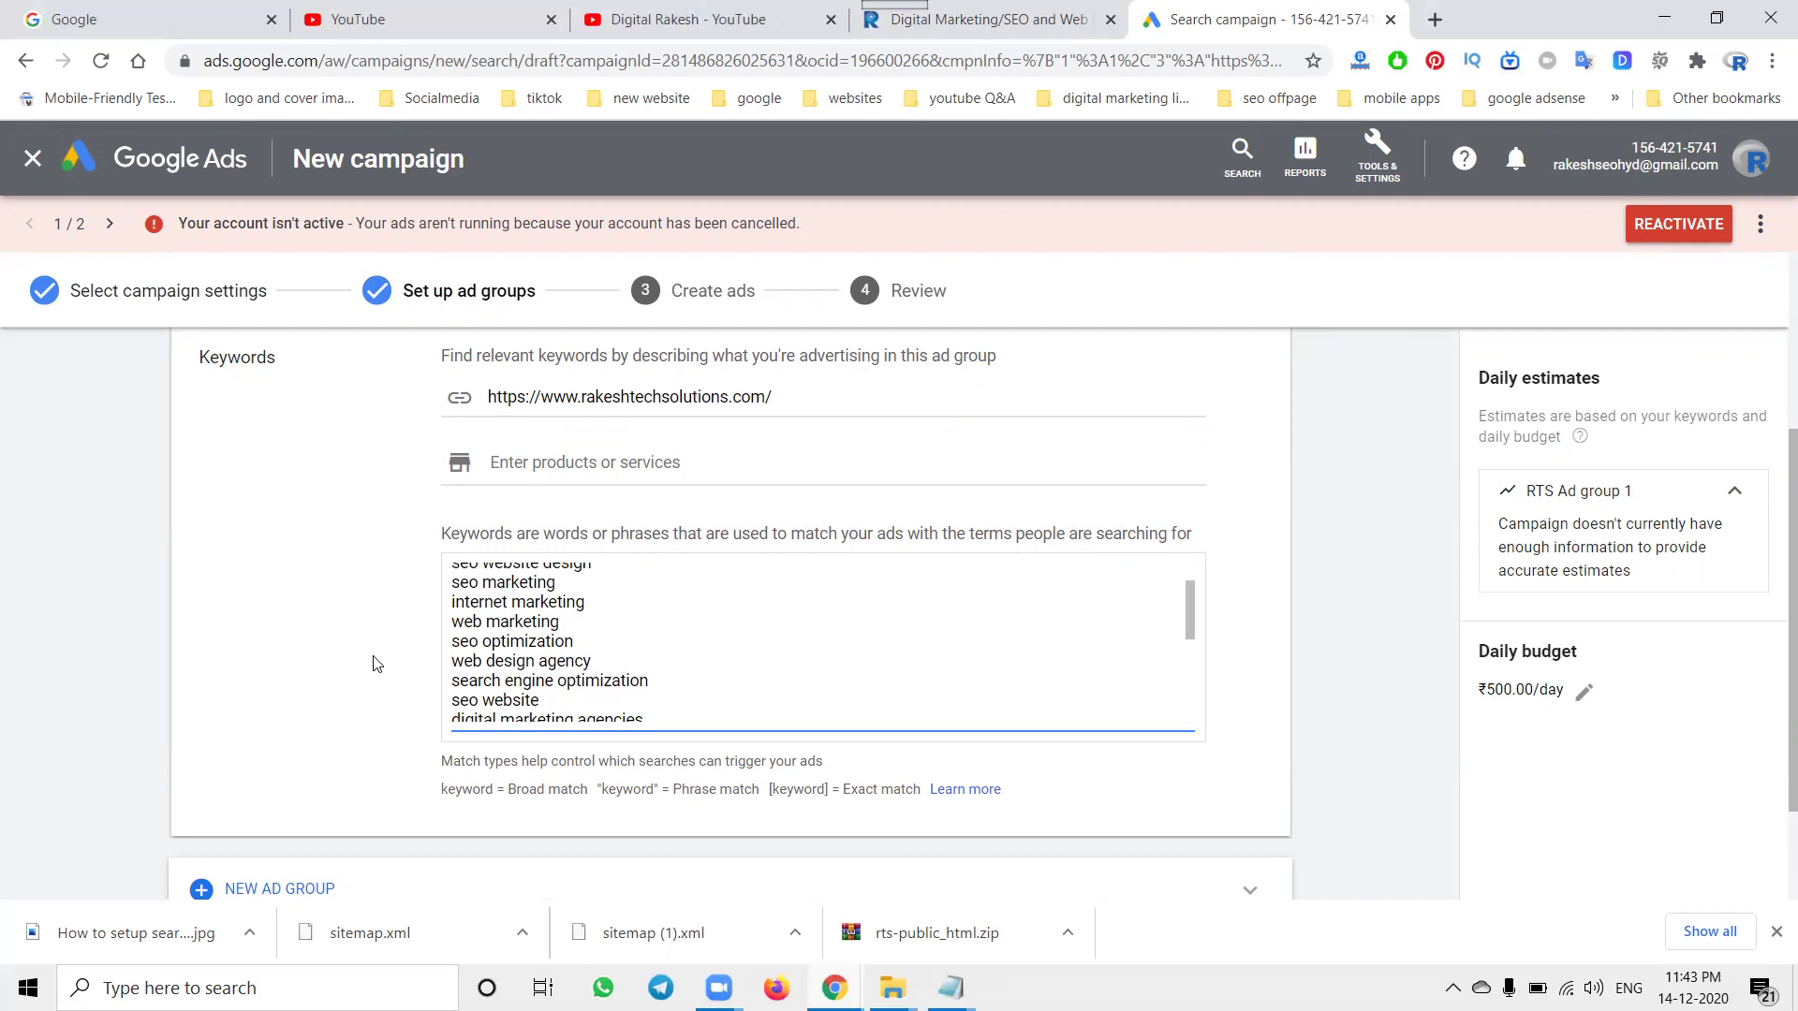
scroll(376, 664, down, 2)
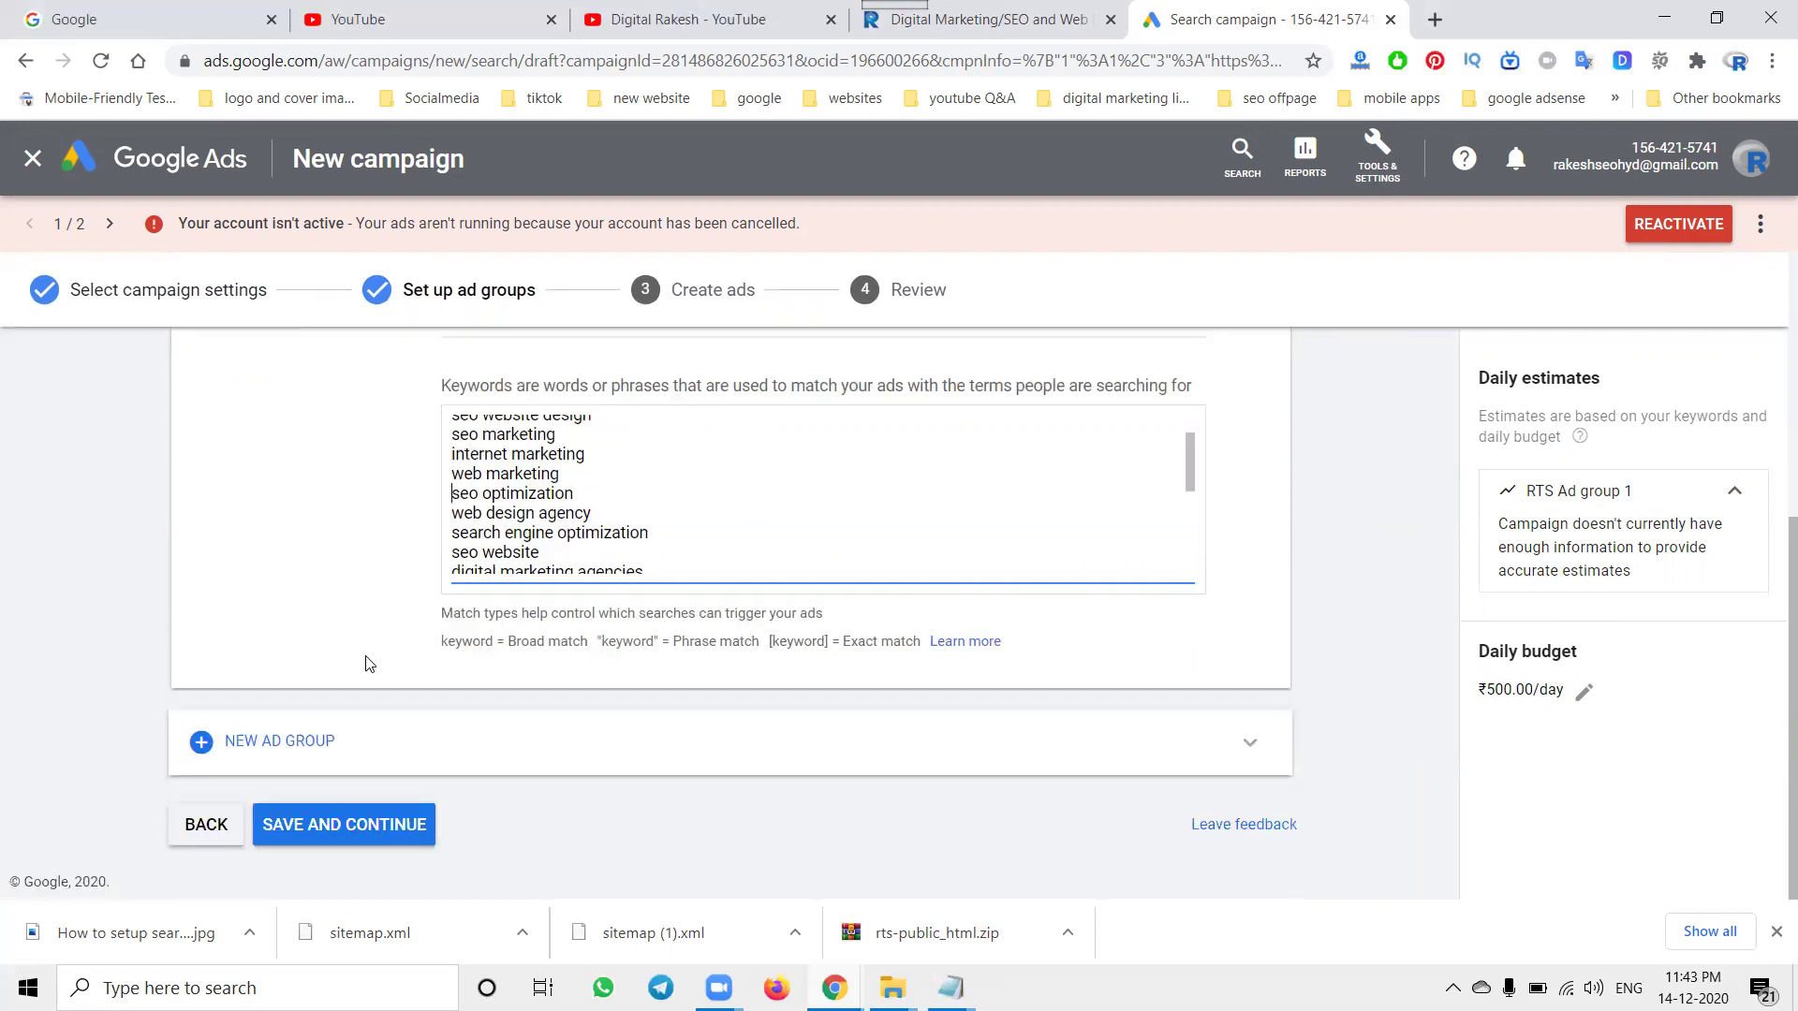
click(335, 829)
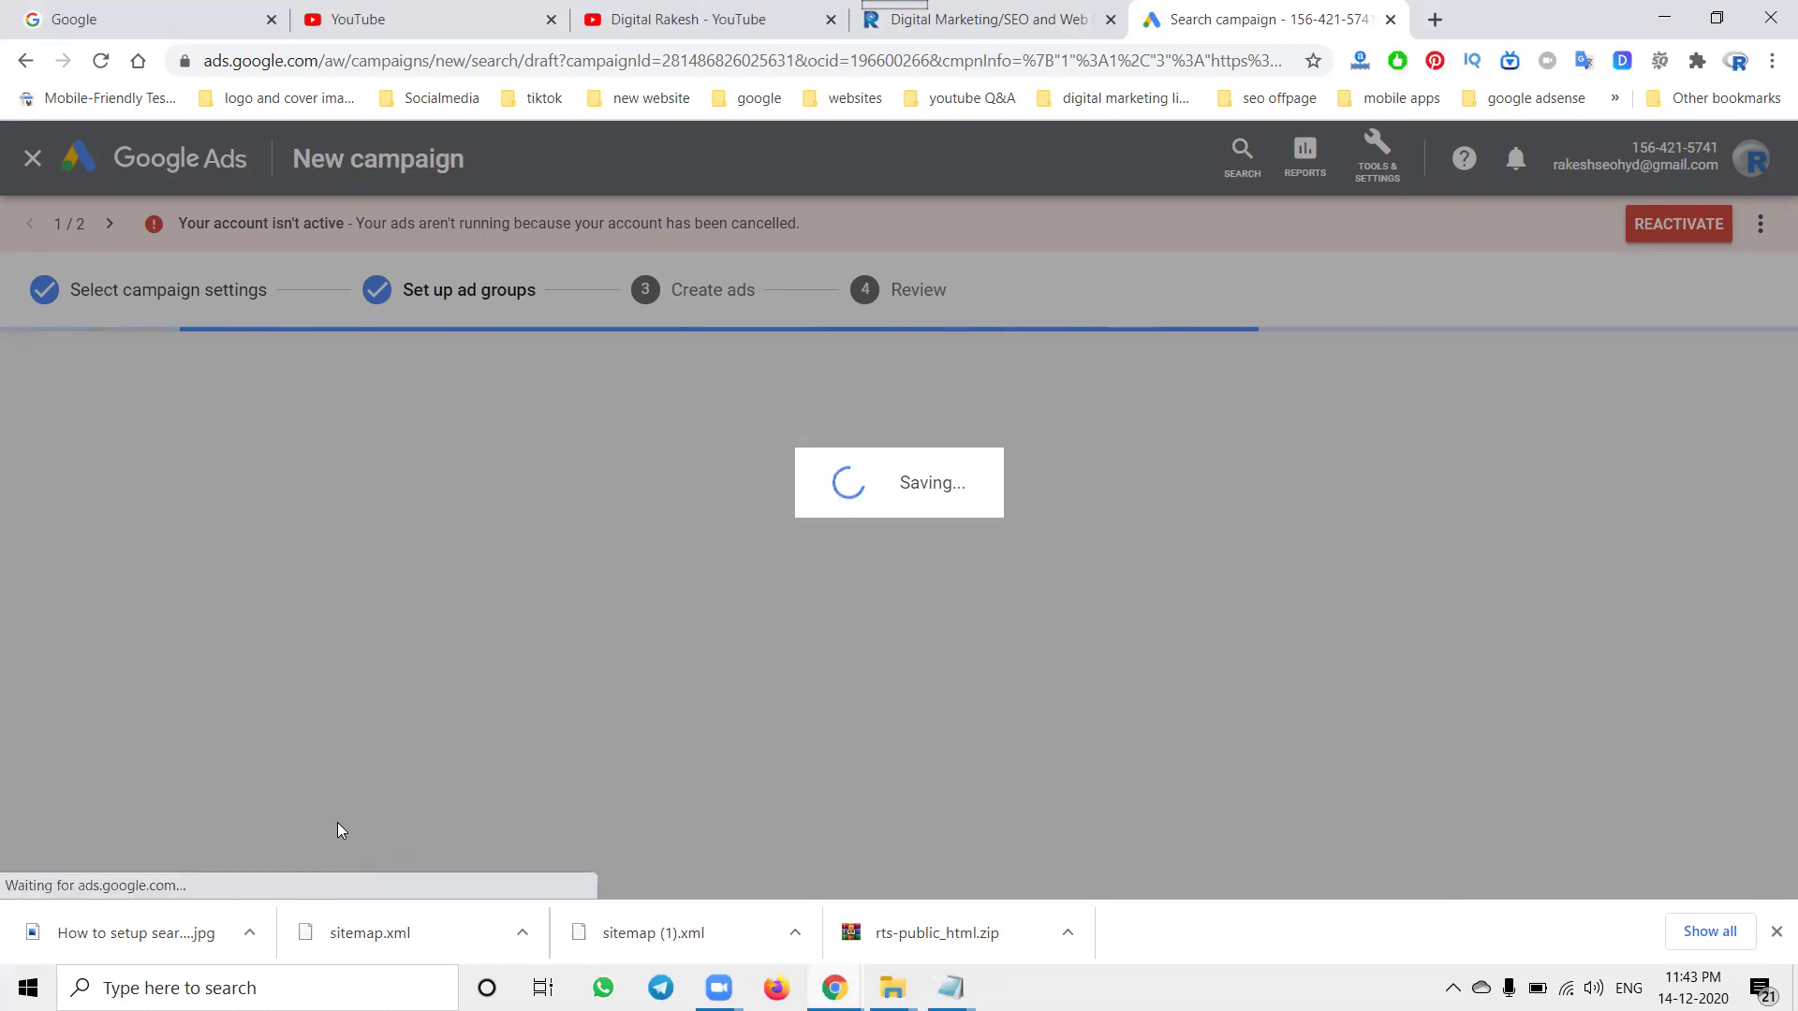
- Set the text ad's Headline 2 to Digital Marketing and finish the ad
scroll(7, 704, down, 4)
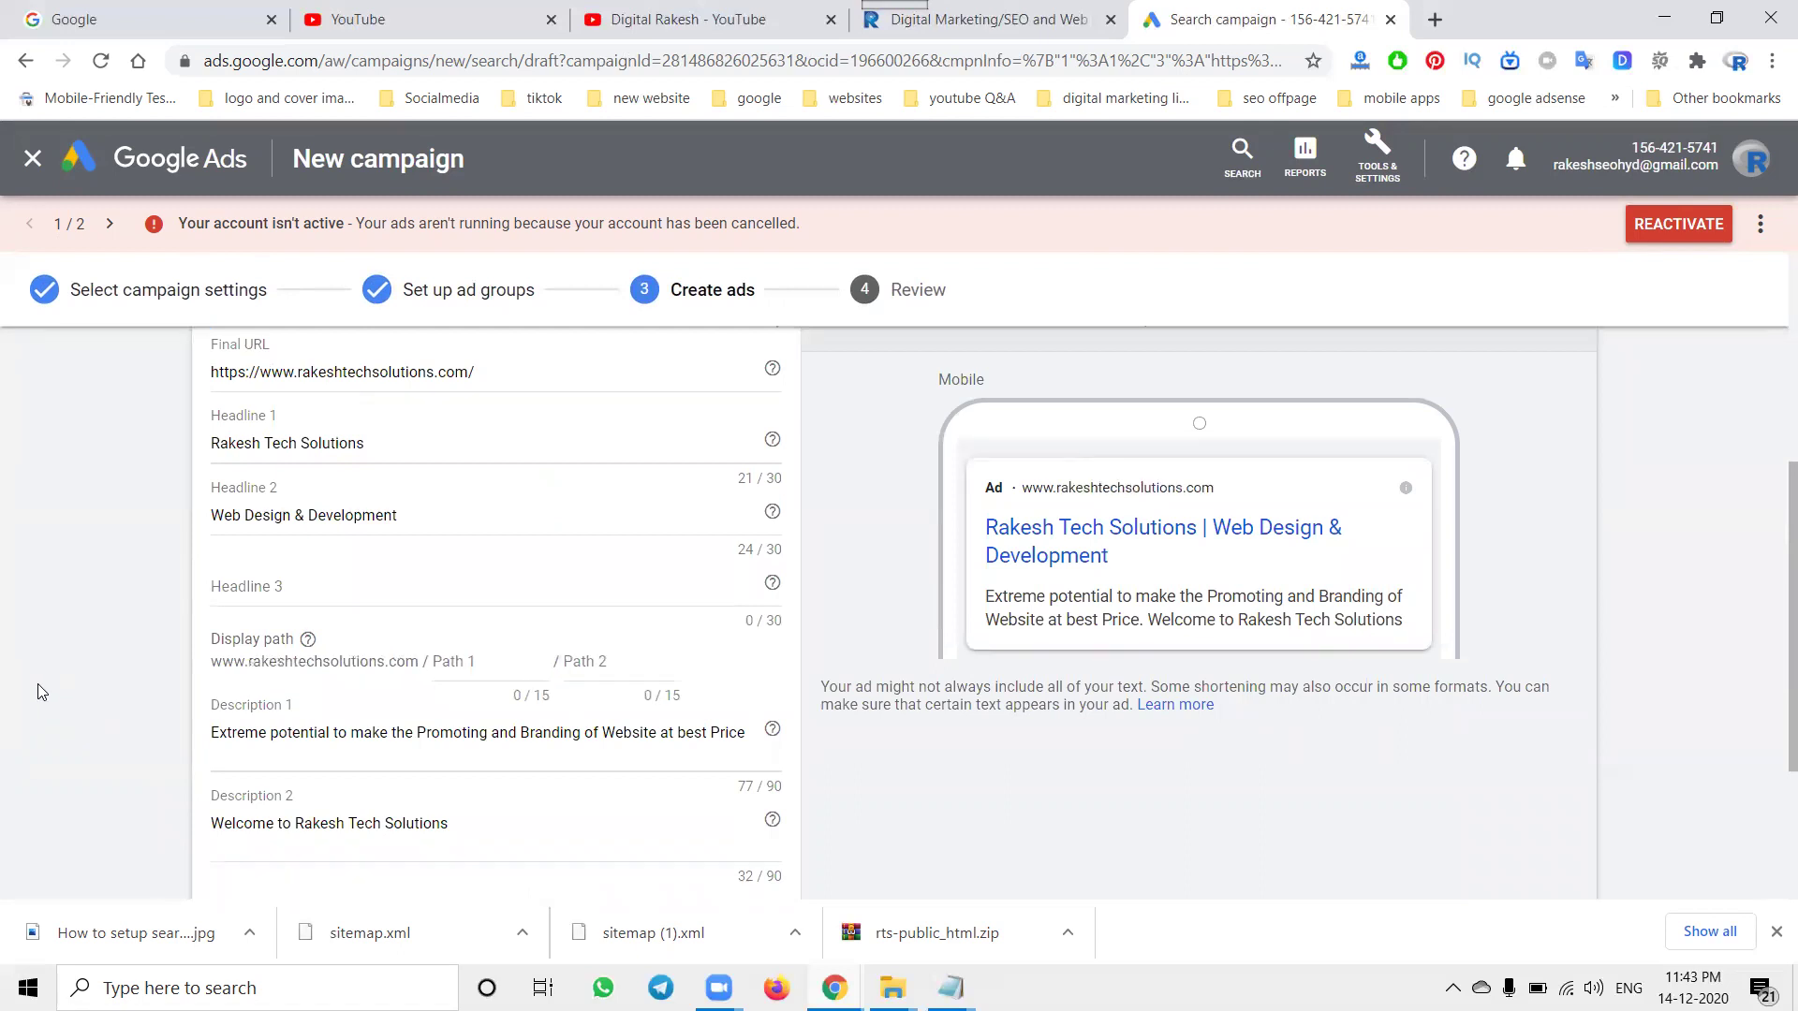
triple_click(339, 509)
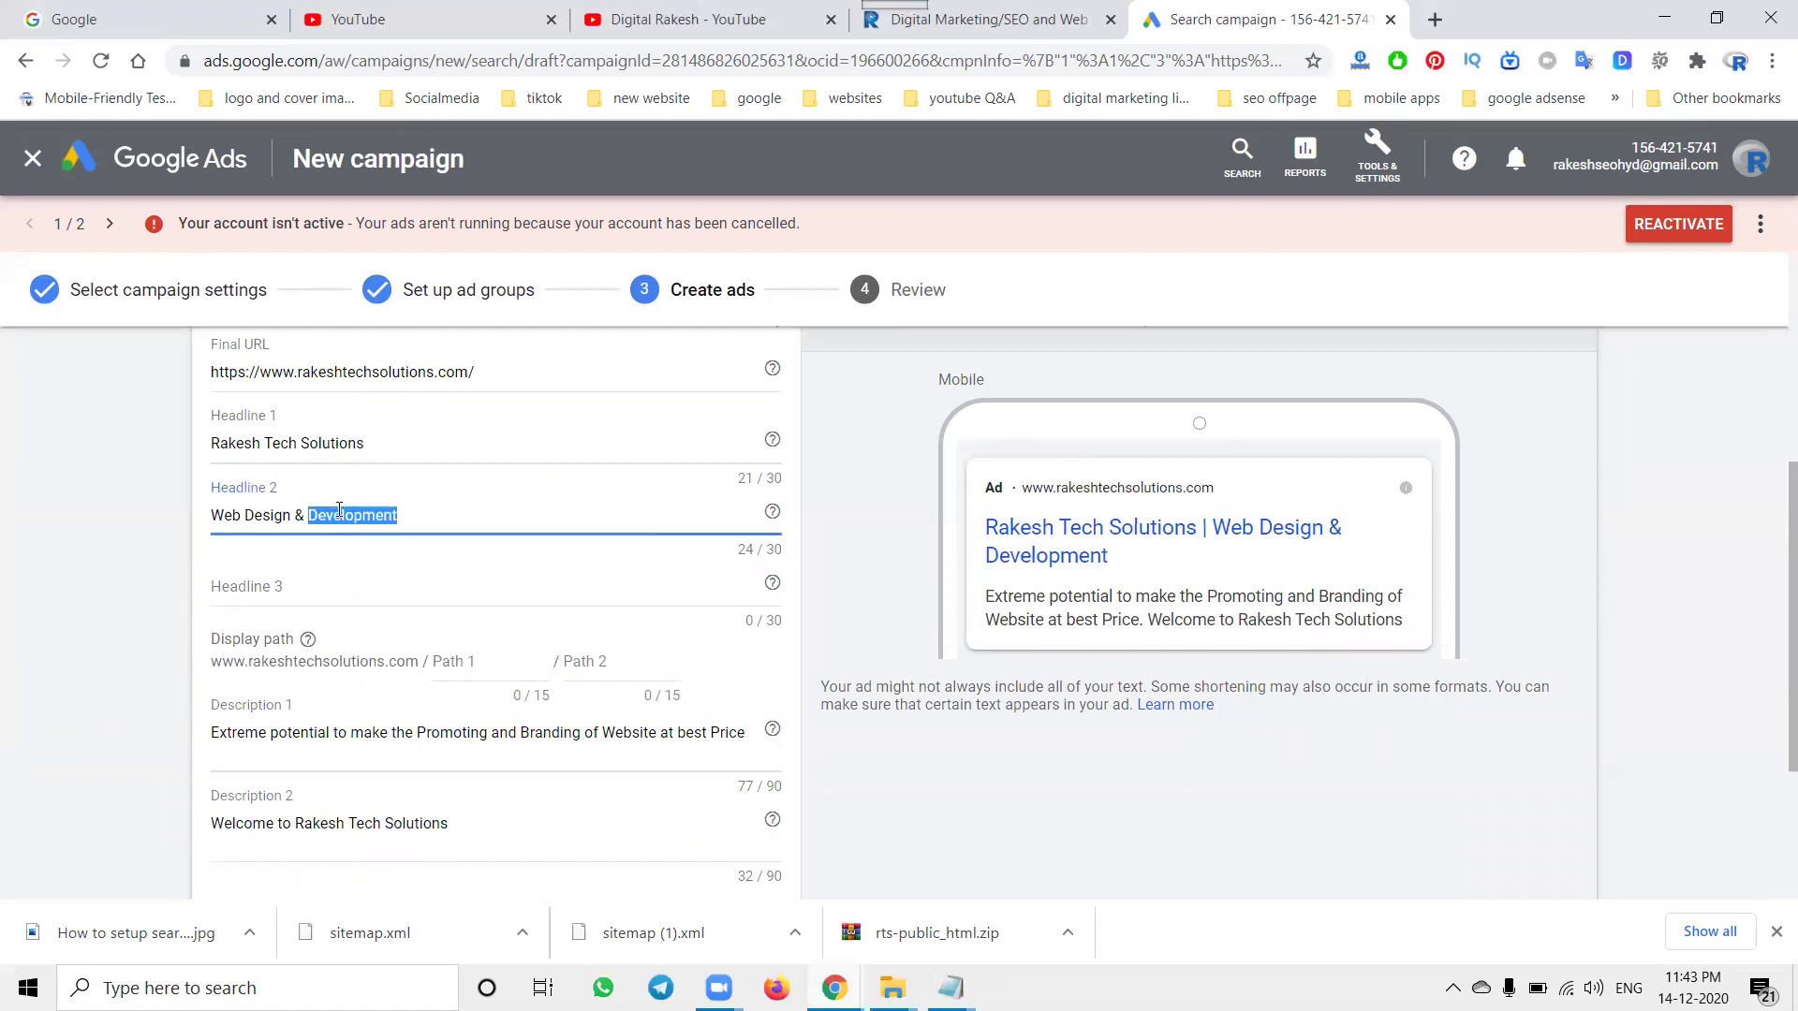
text(Digita)
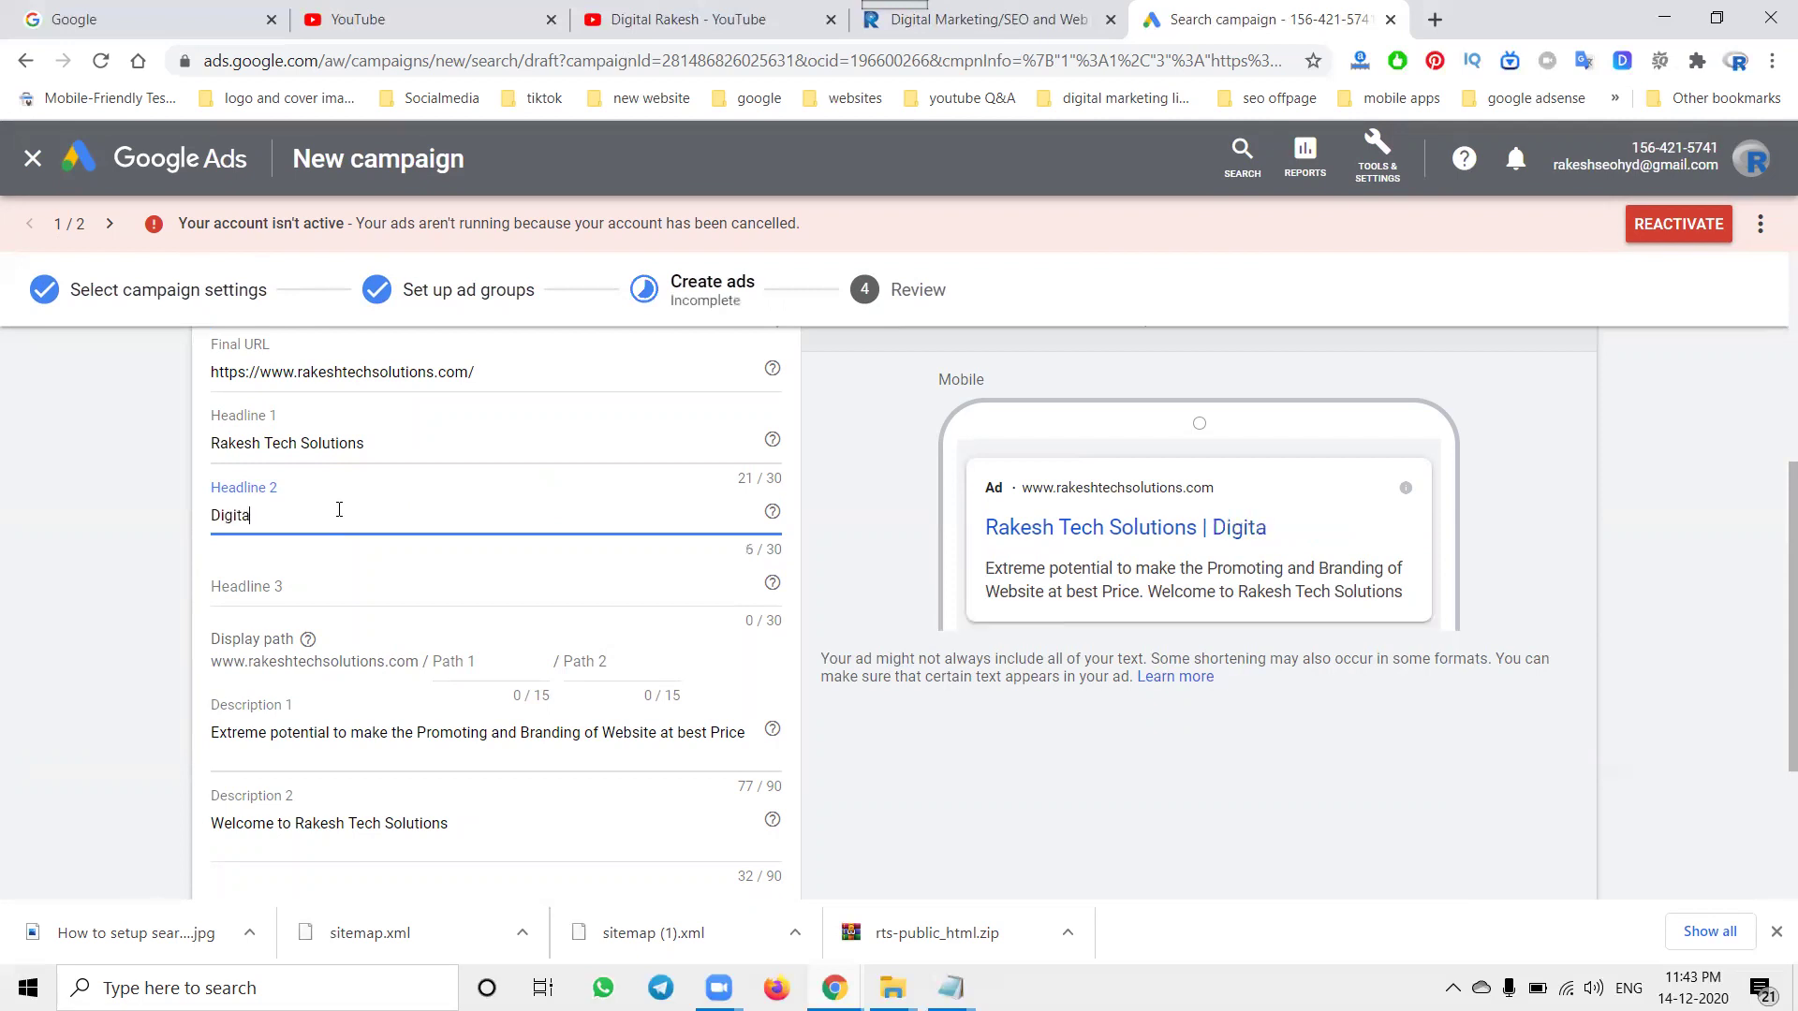
text(l MArketing)
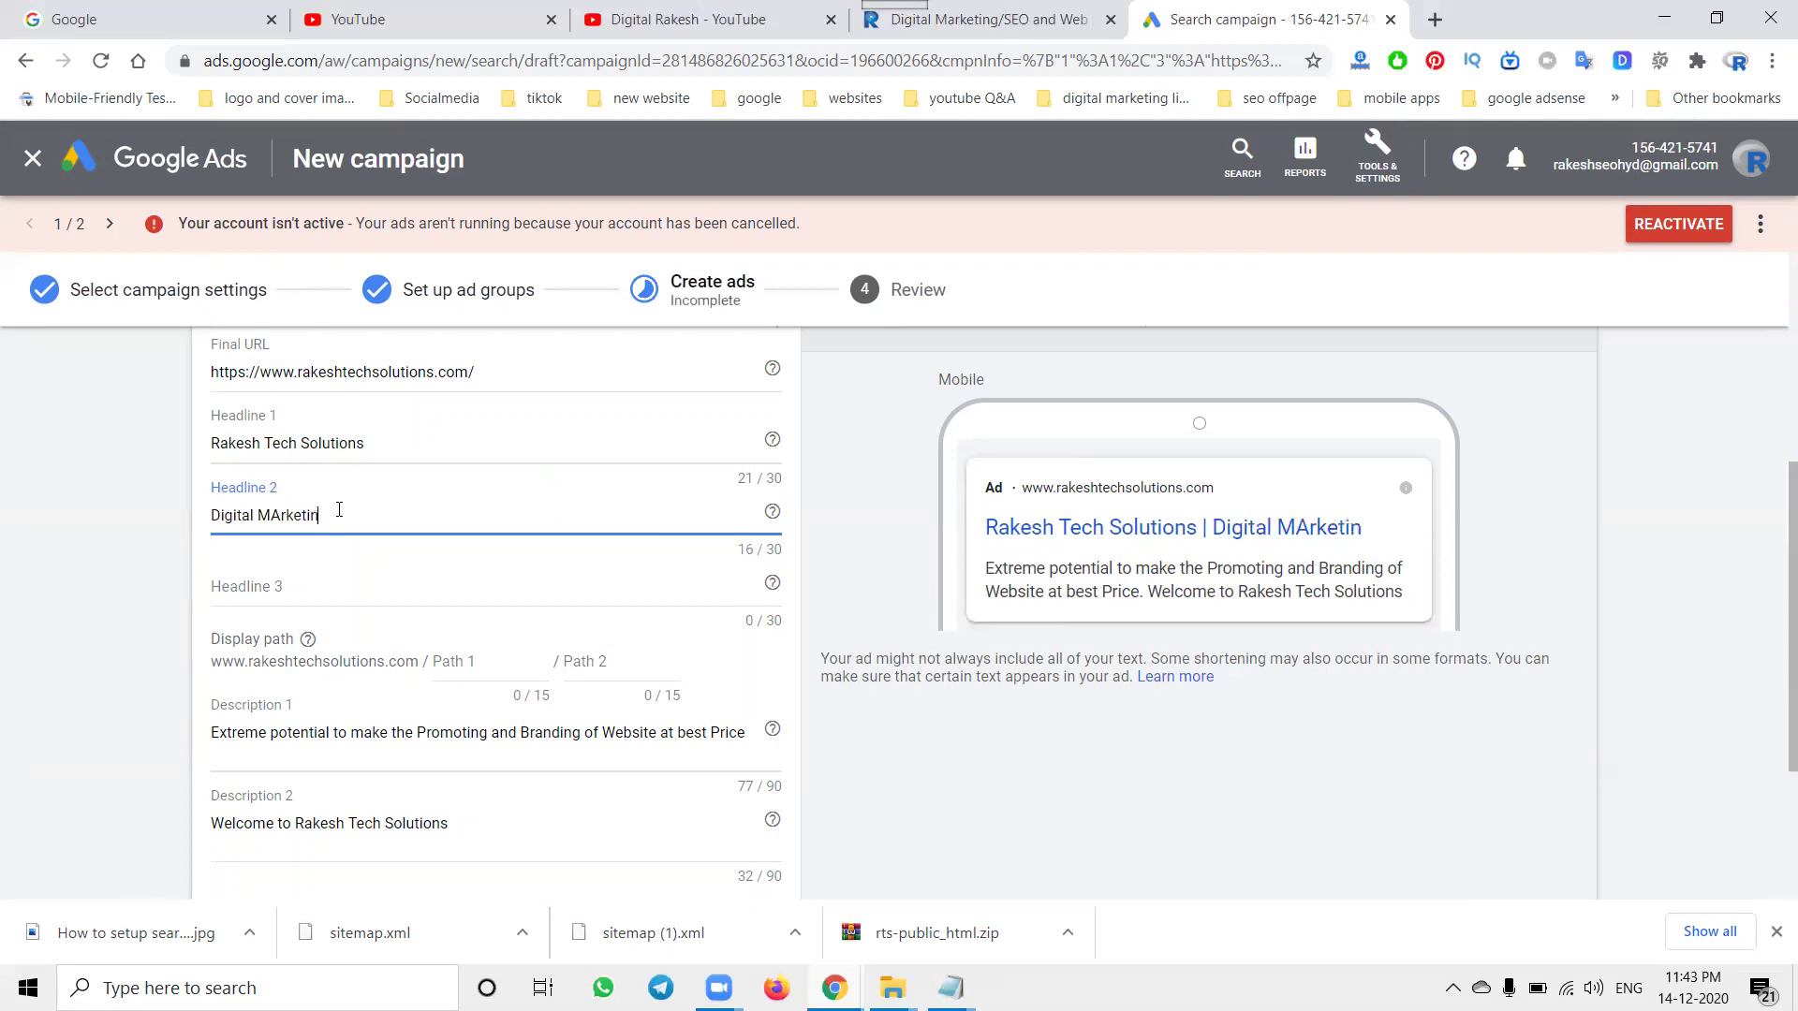
click(278, 515)
key(BackSpace)
text(a)
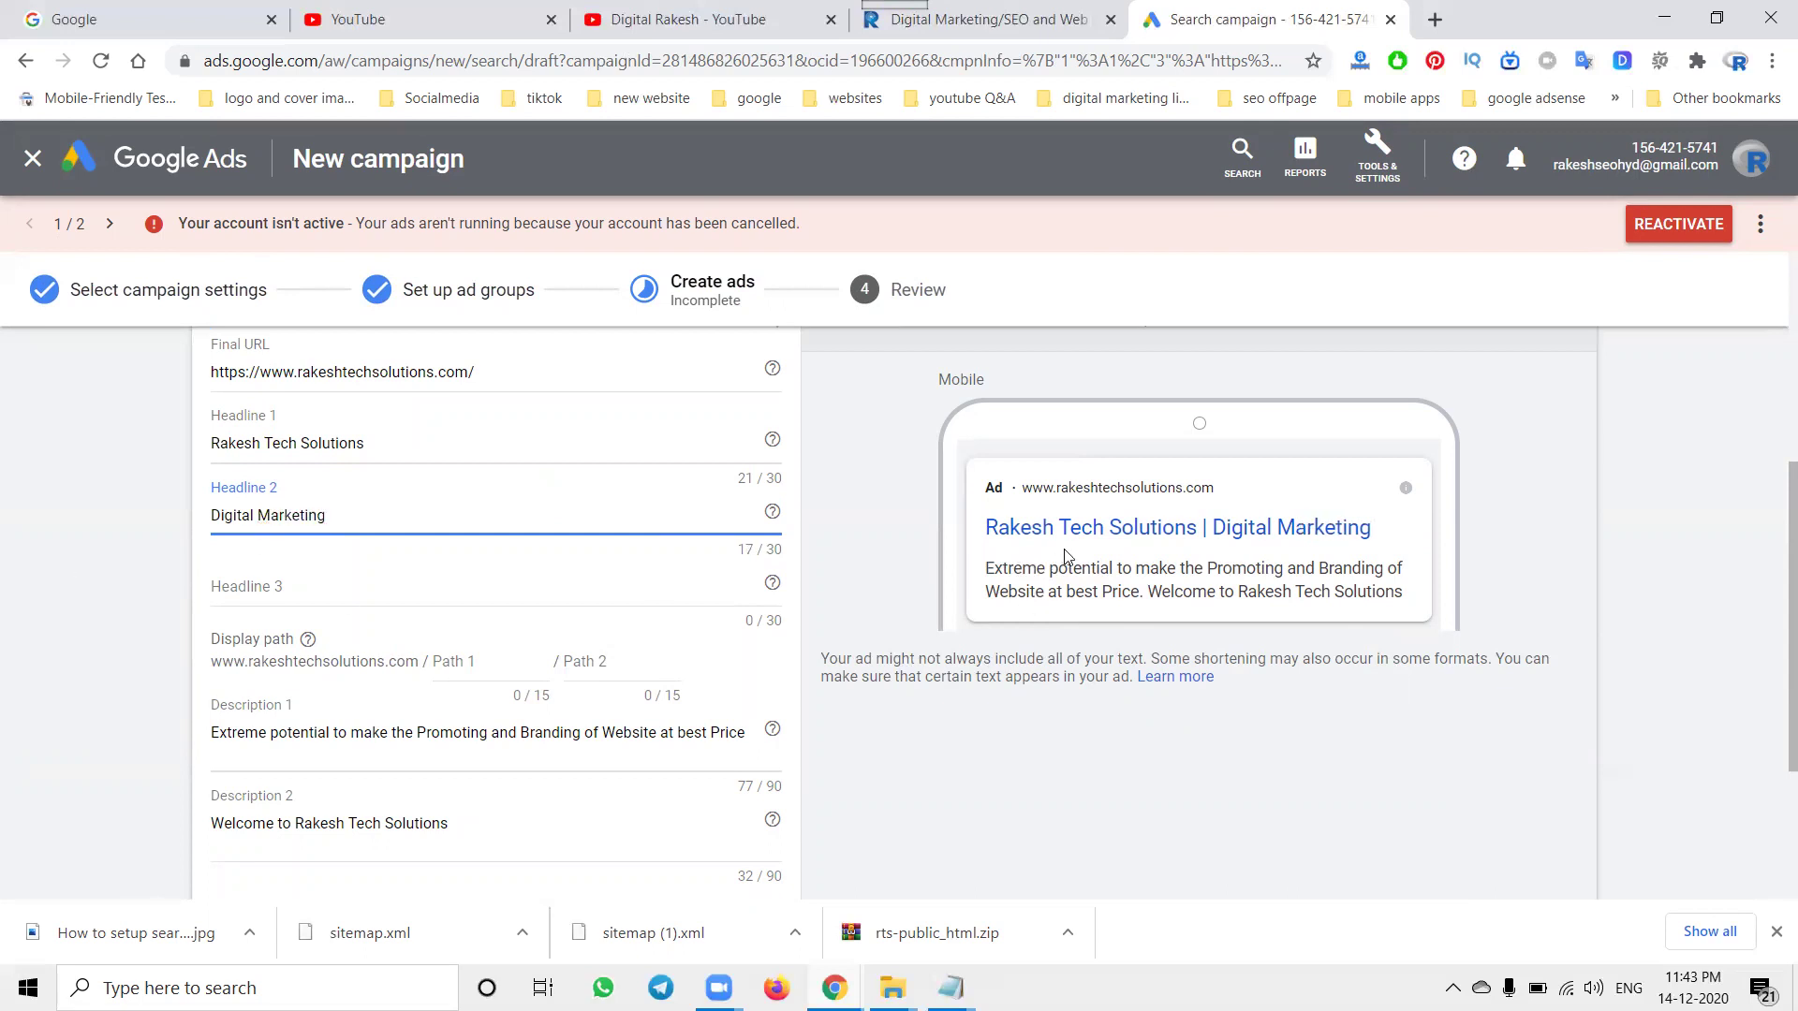
scroll(421, 634, down, 2)
scroll(420, 636, down, 2)
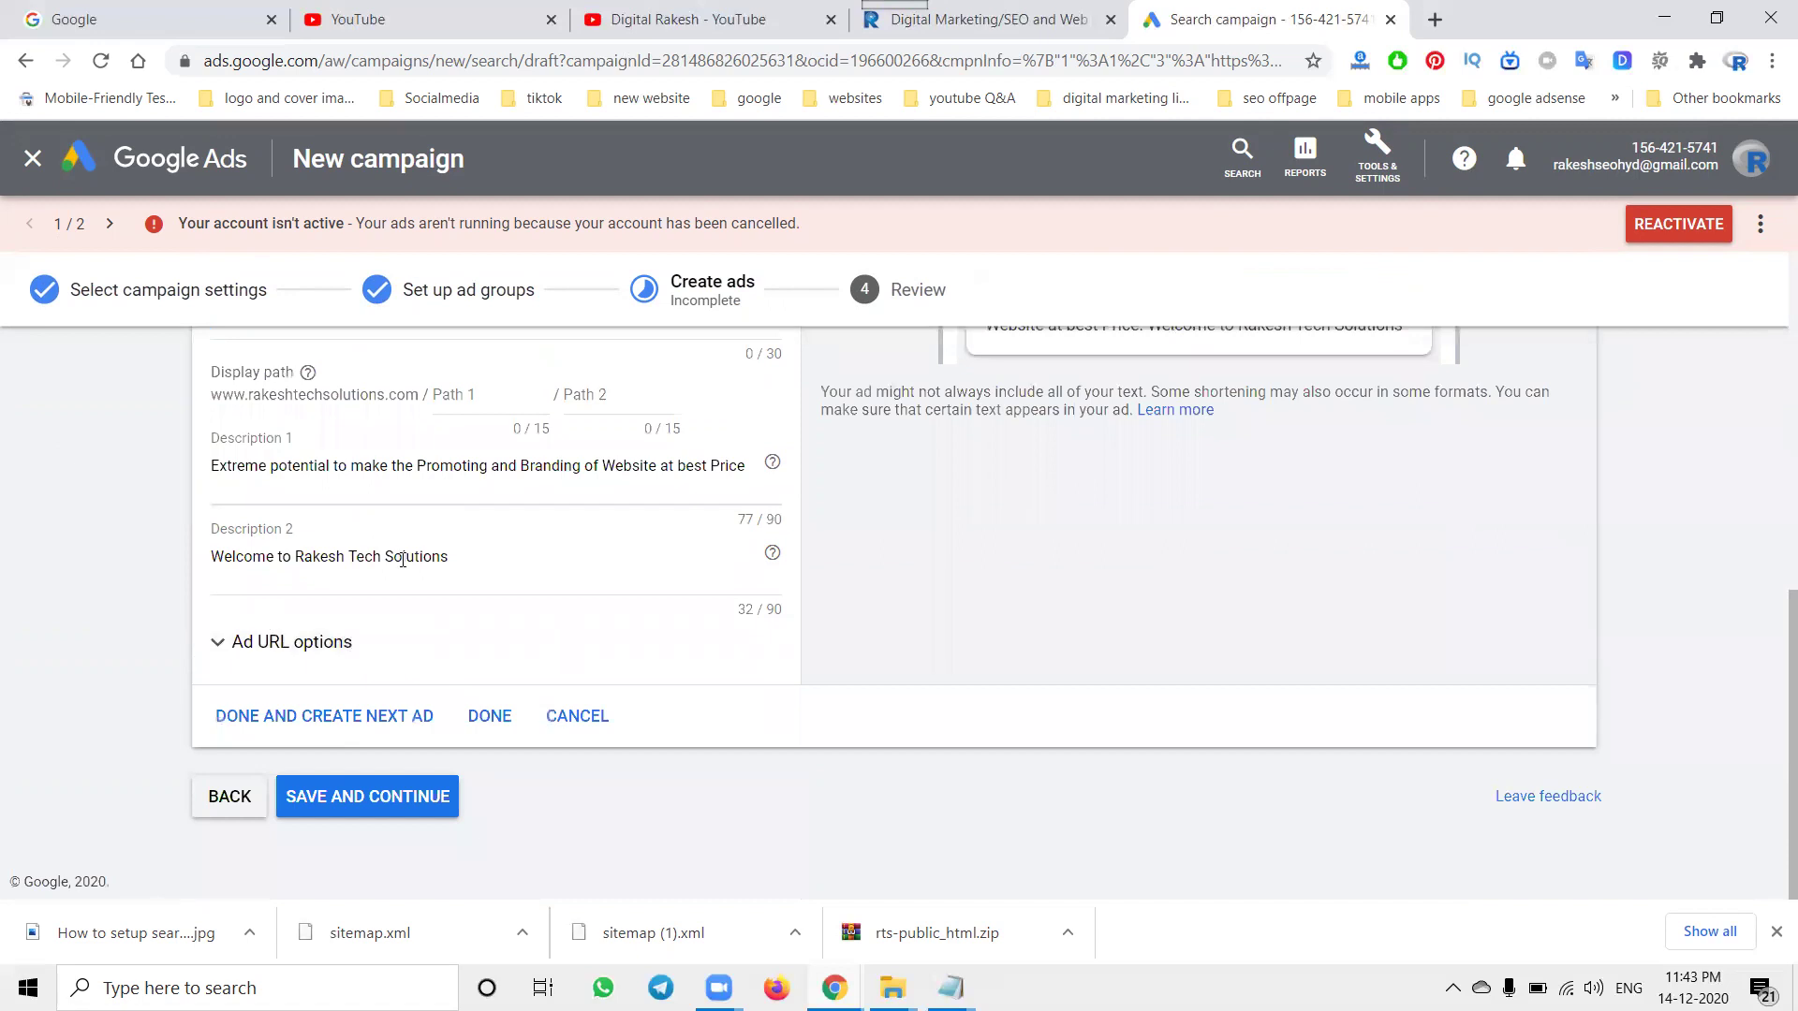
click(490, 717)
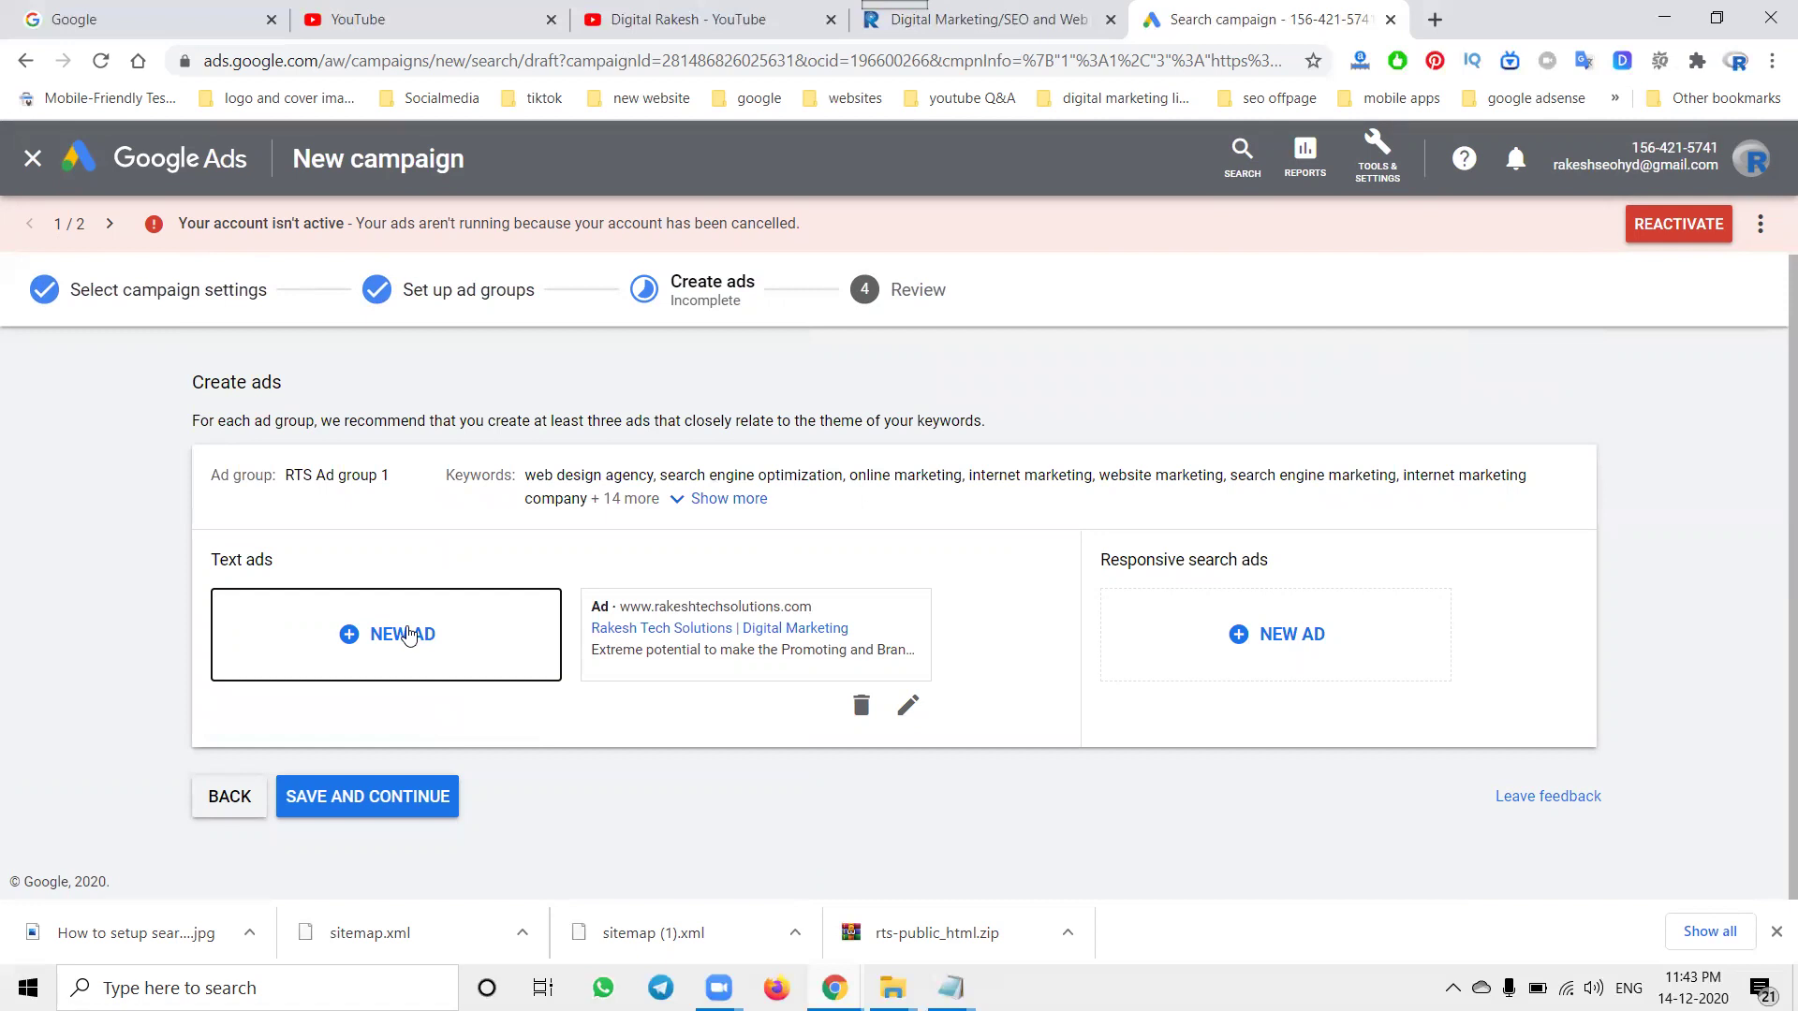
- Look at the digital marketing training search results in the other browser window and return to the campaign
mouse_move(835, 988)
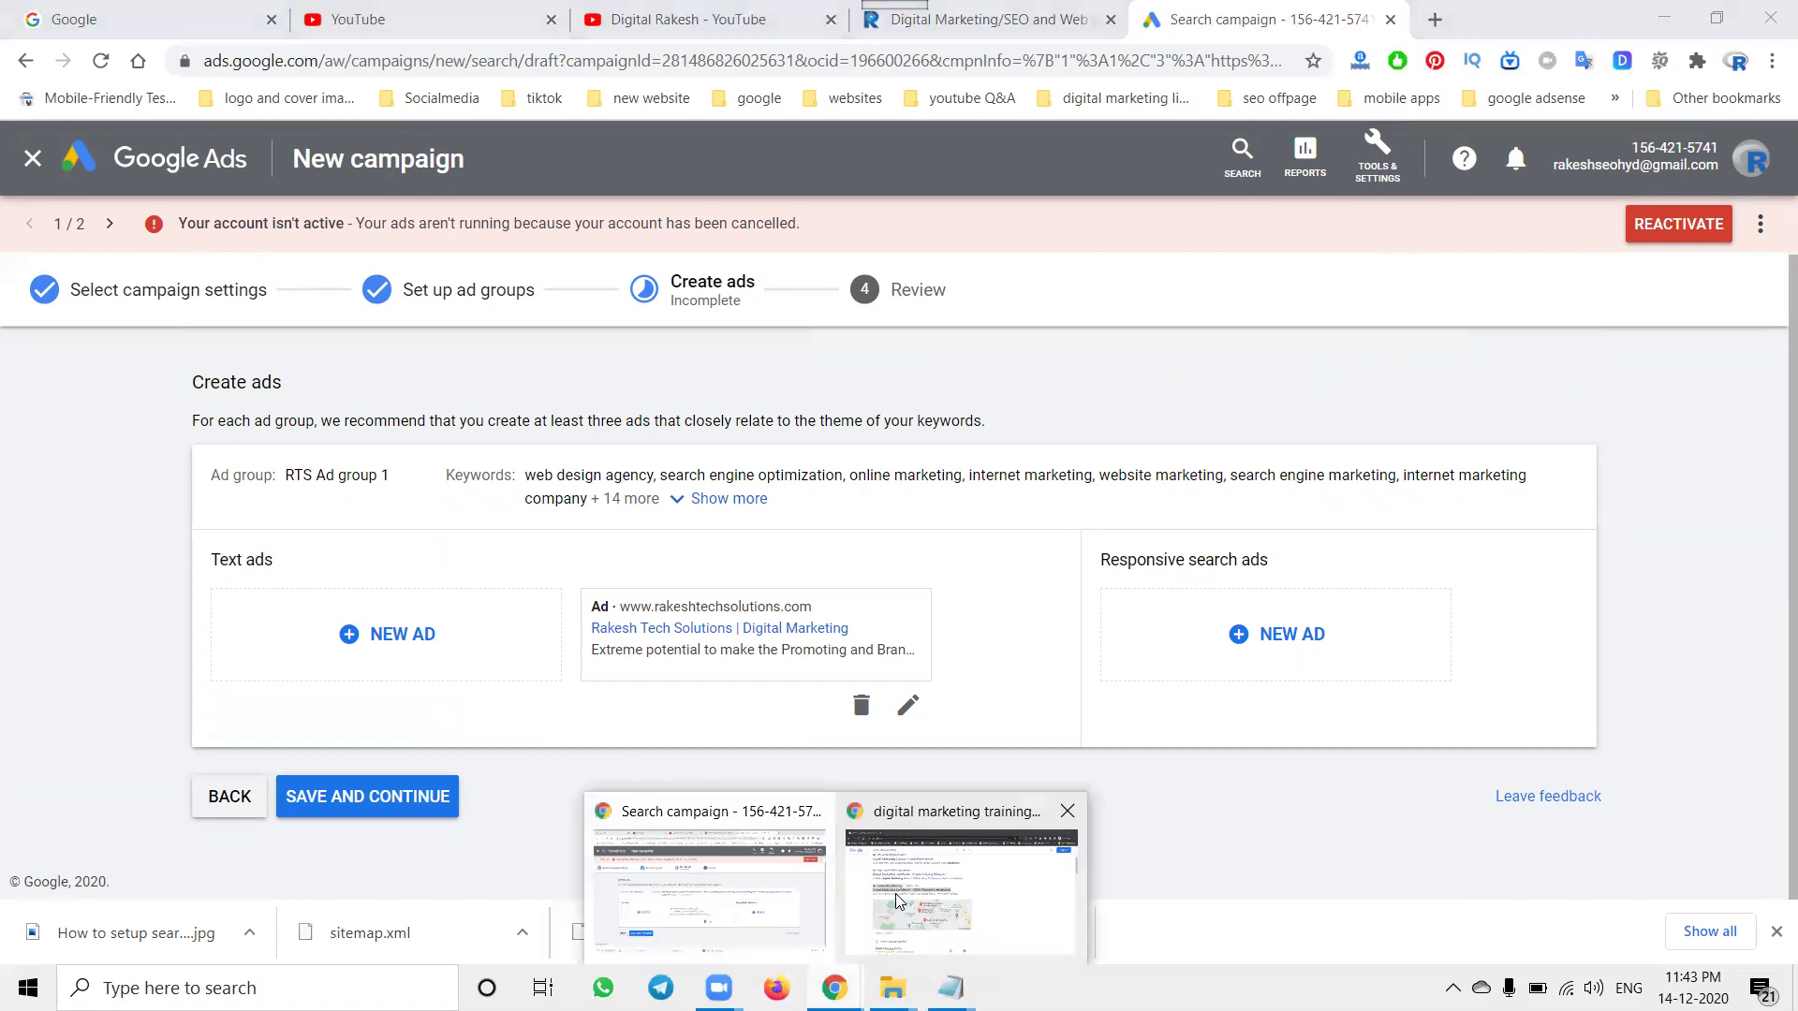
click(965, 880)
key(alt+Tab)
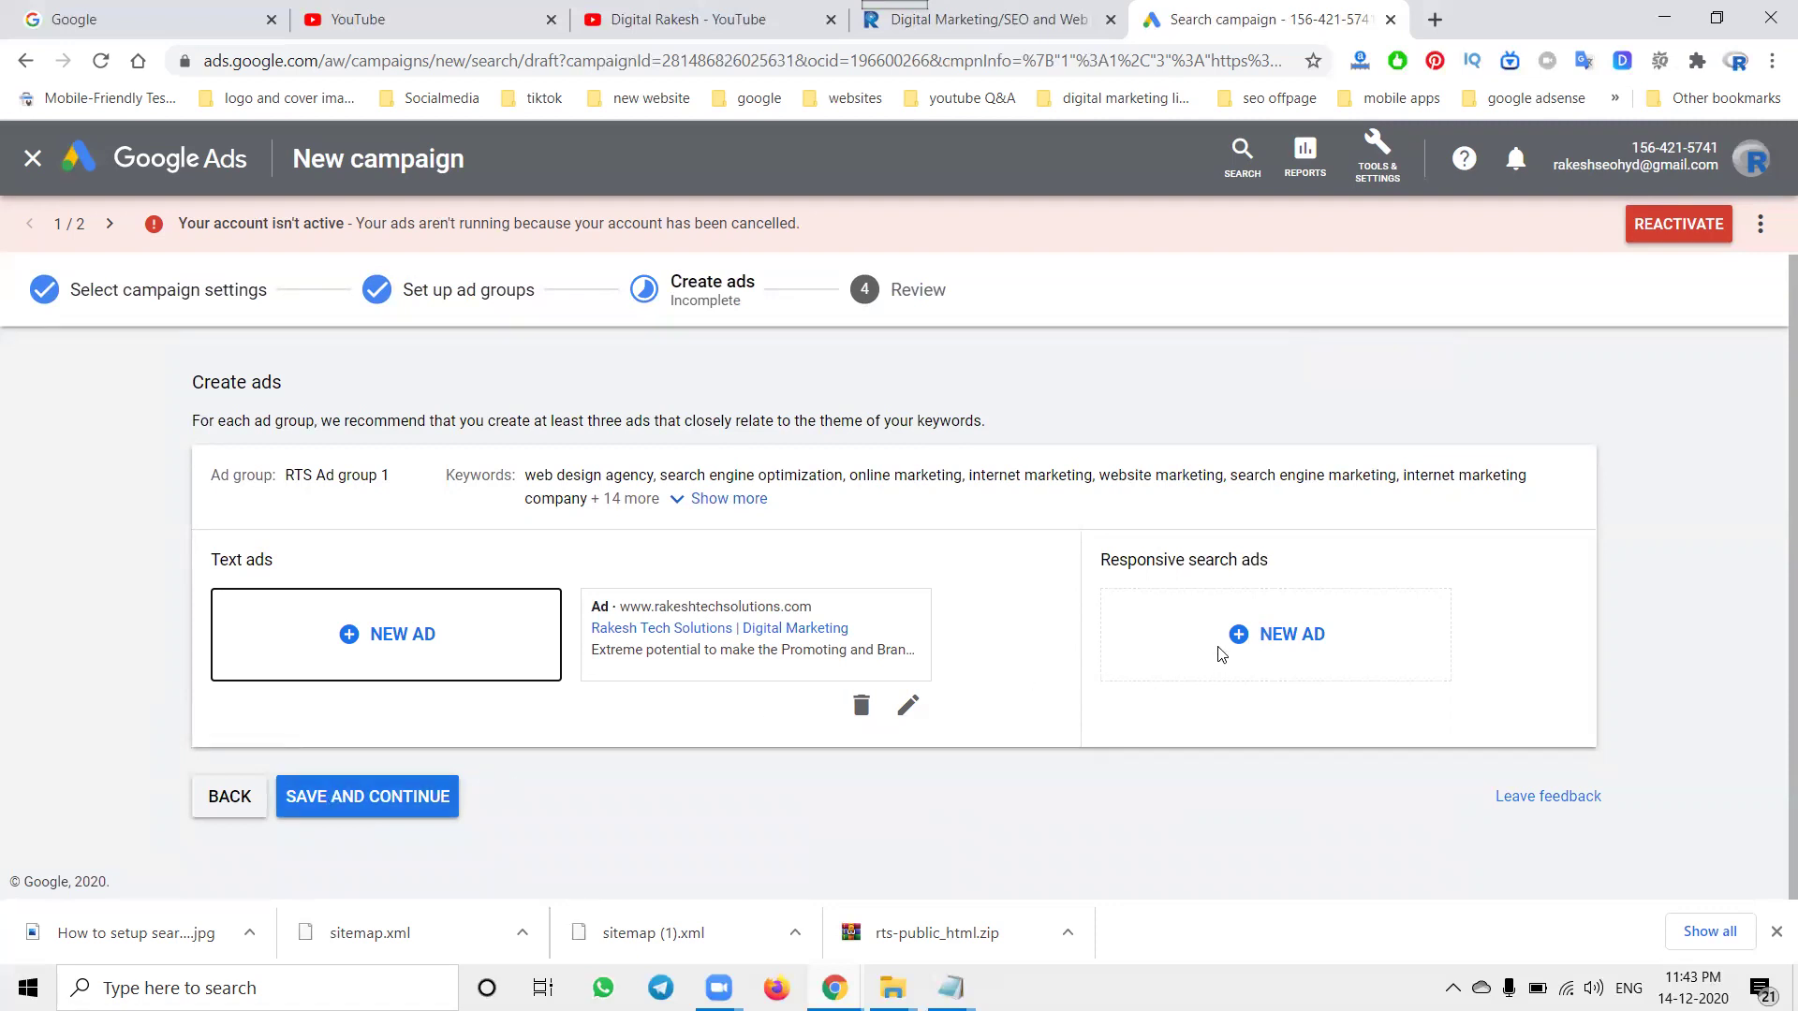
- Save the ads, check the campaign summary including the Hyderabad location, and publish the campaign
click(405, 794)
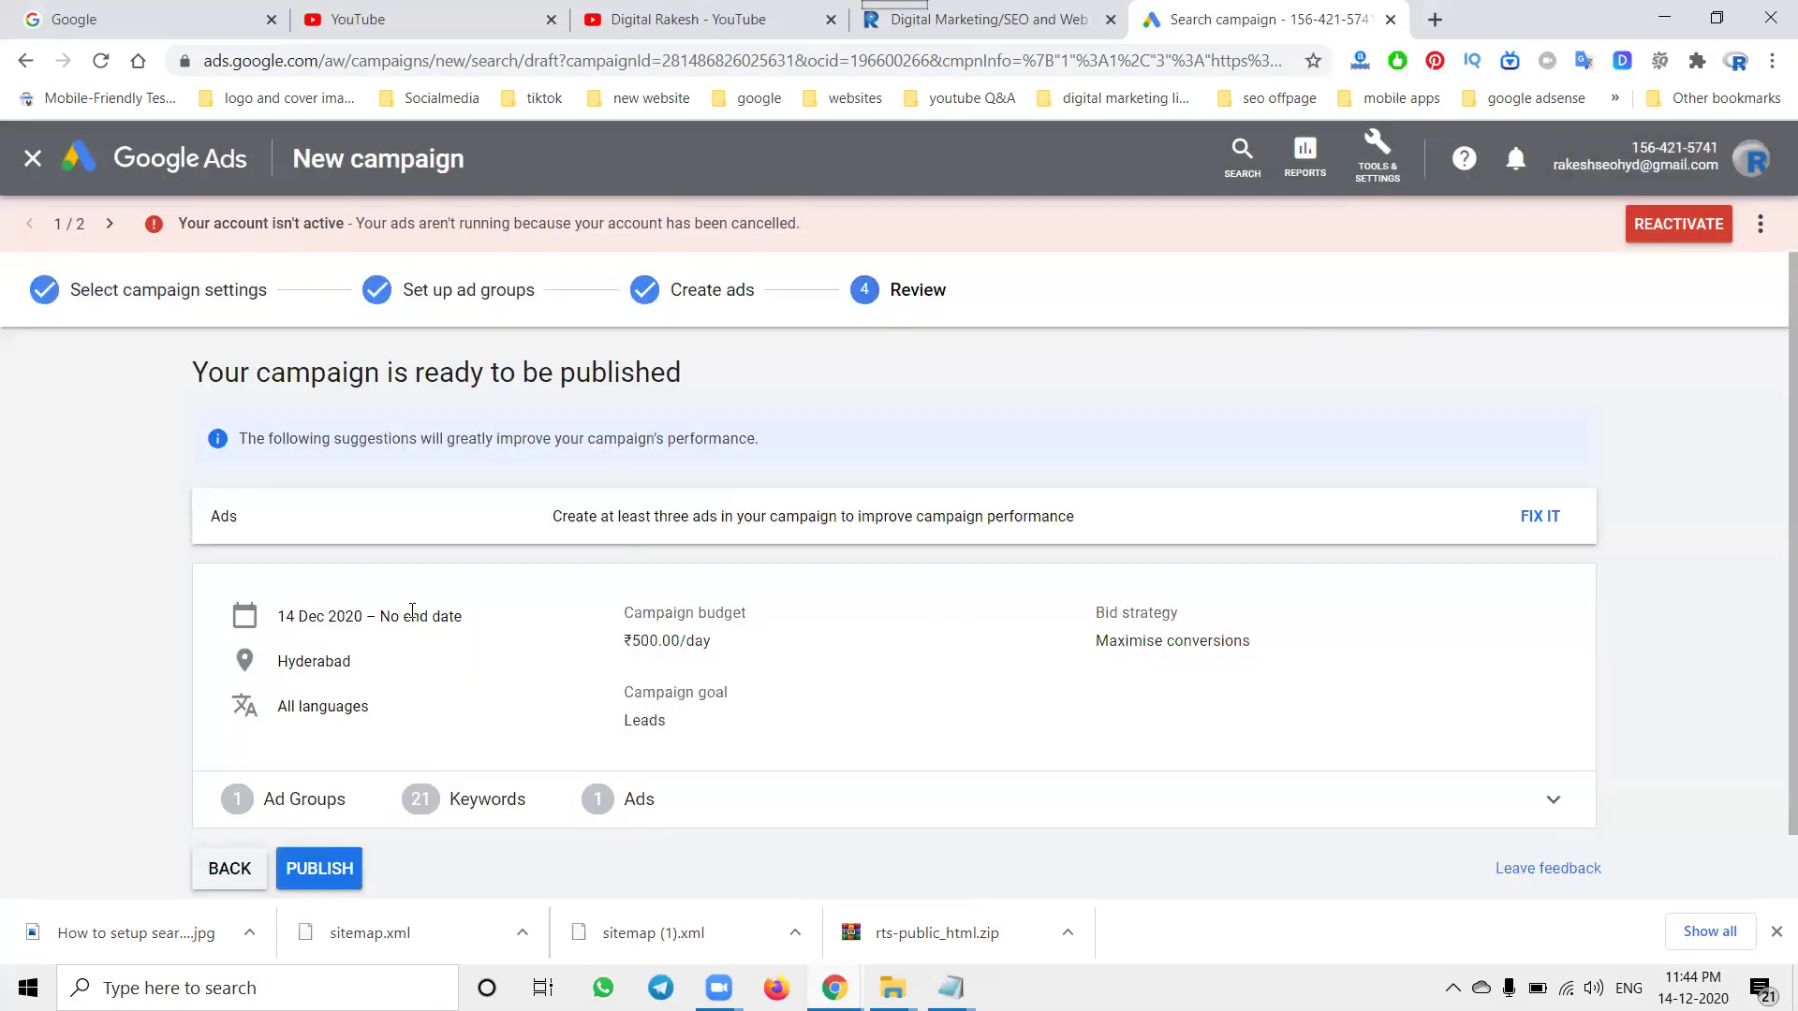
scroll(412, 610, down, 1)
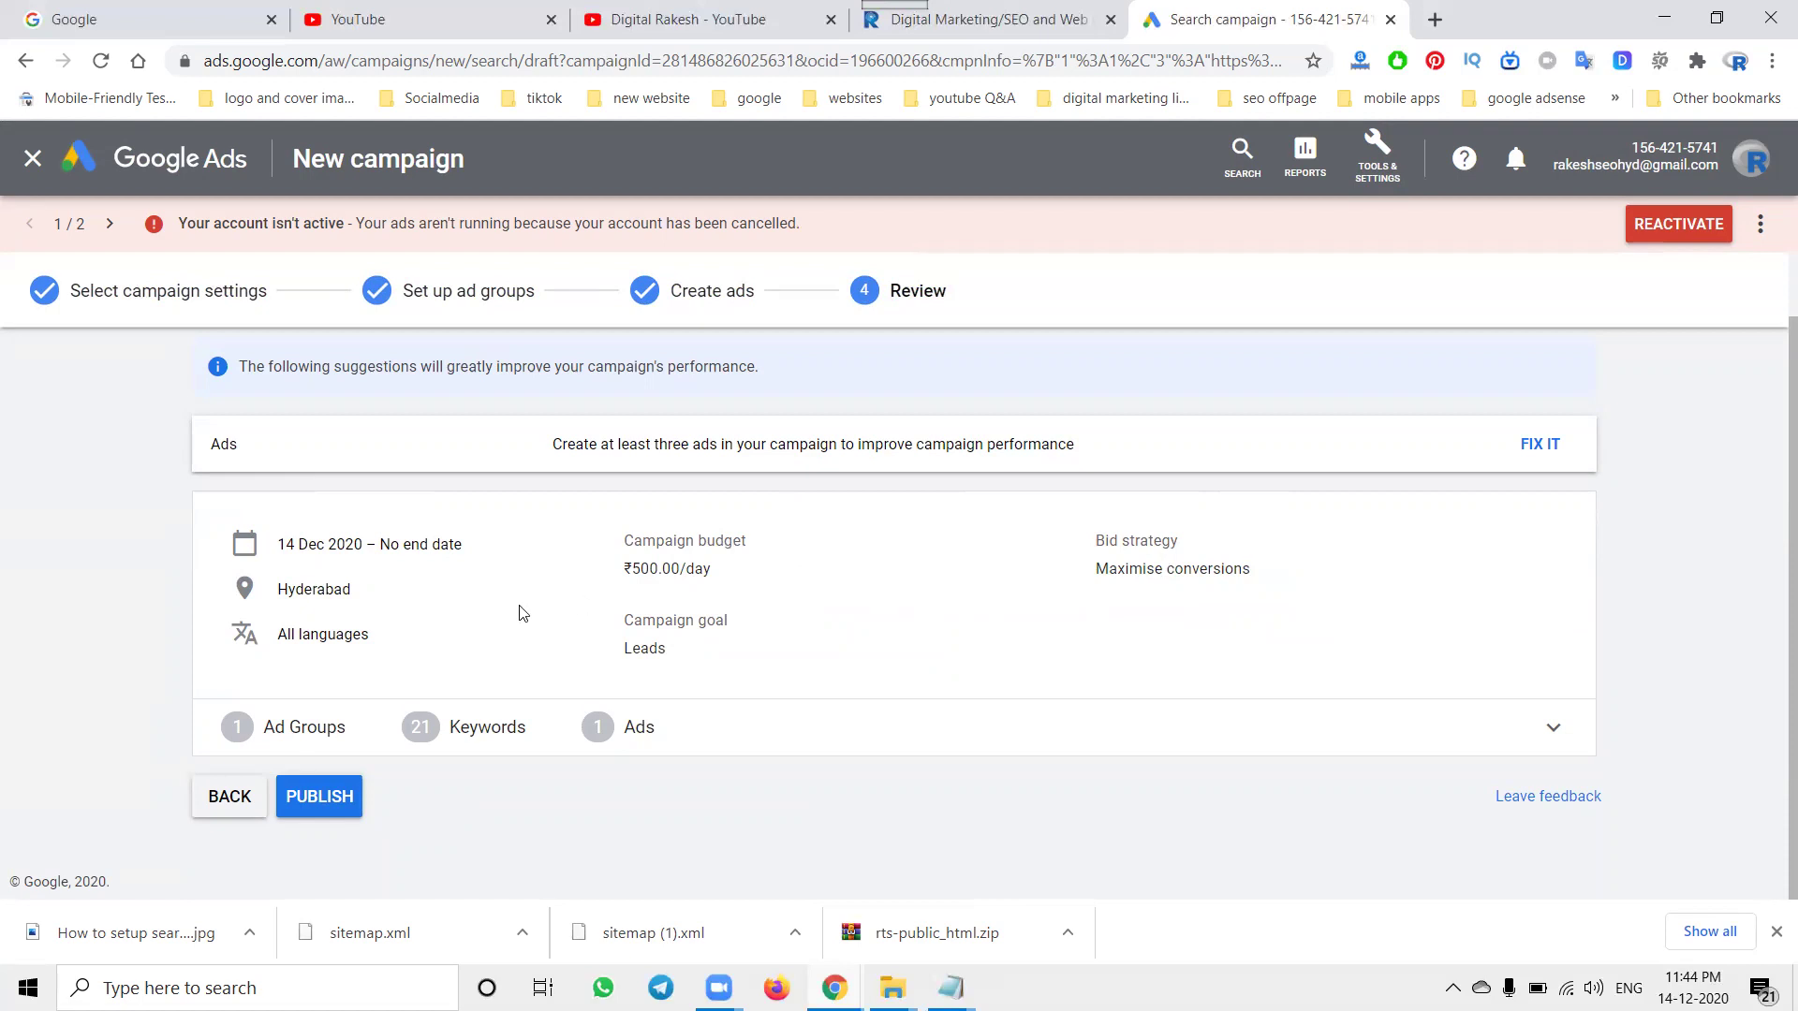
double_click(327, 587)
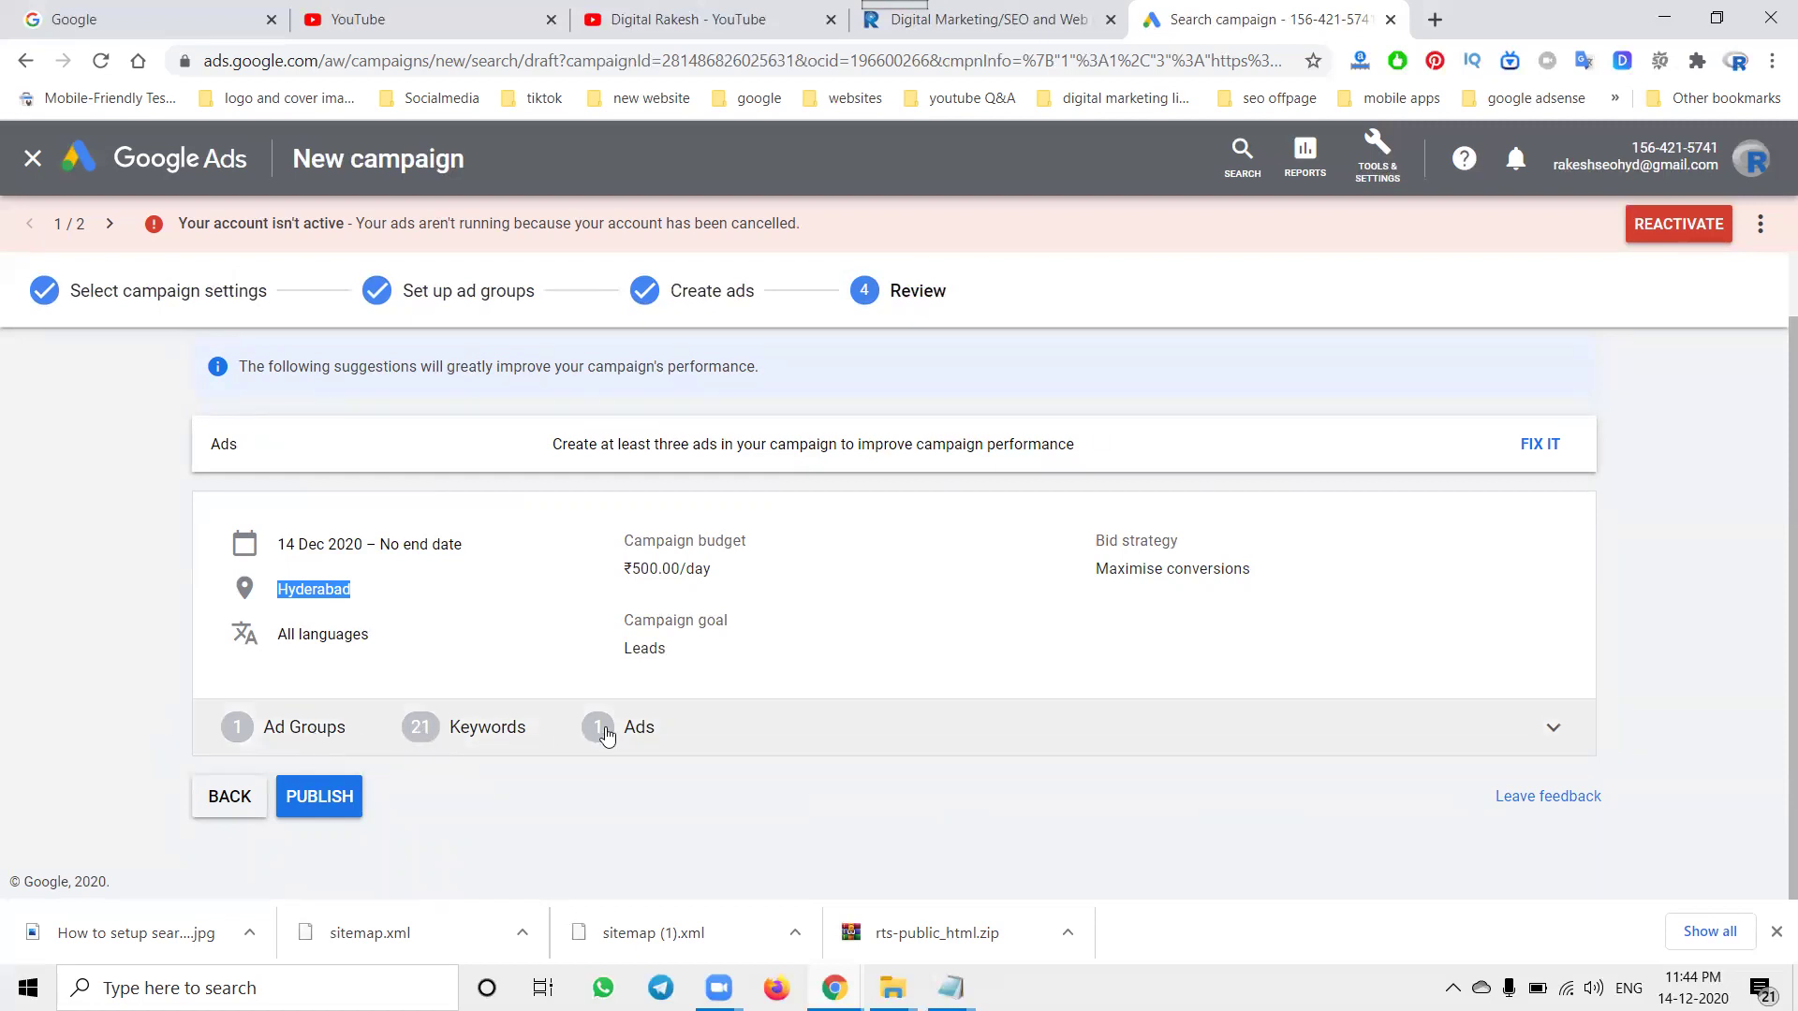
click(319, 797)
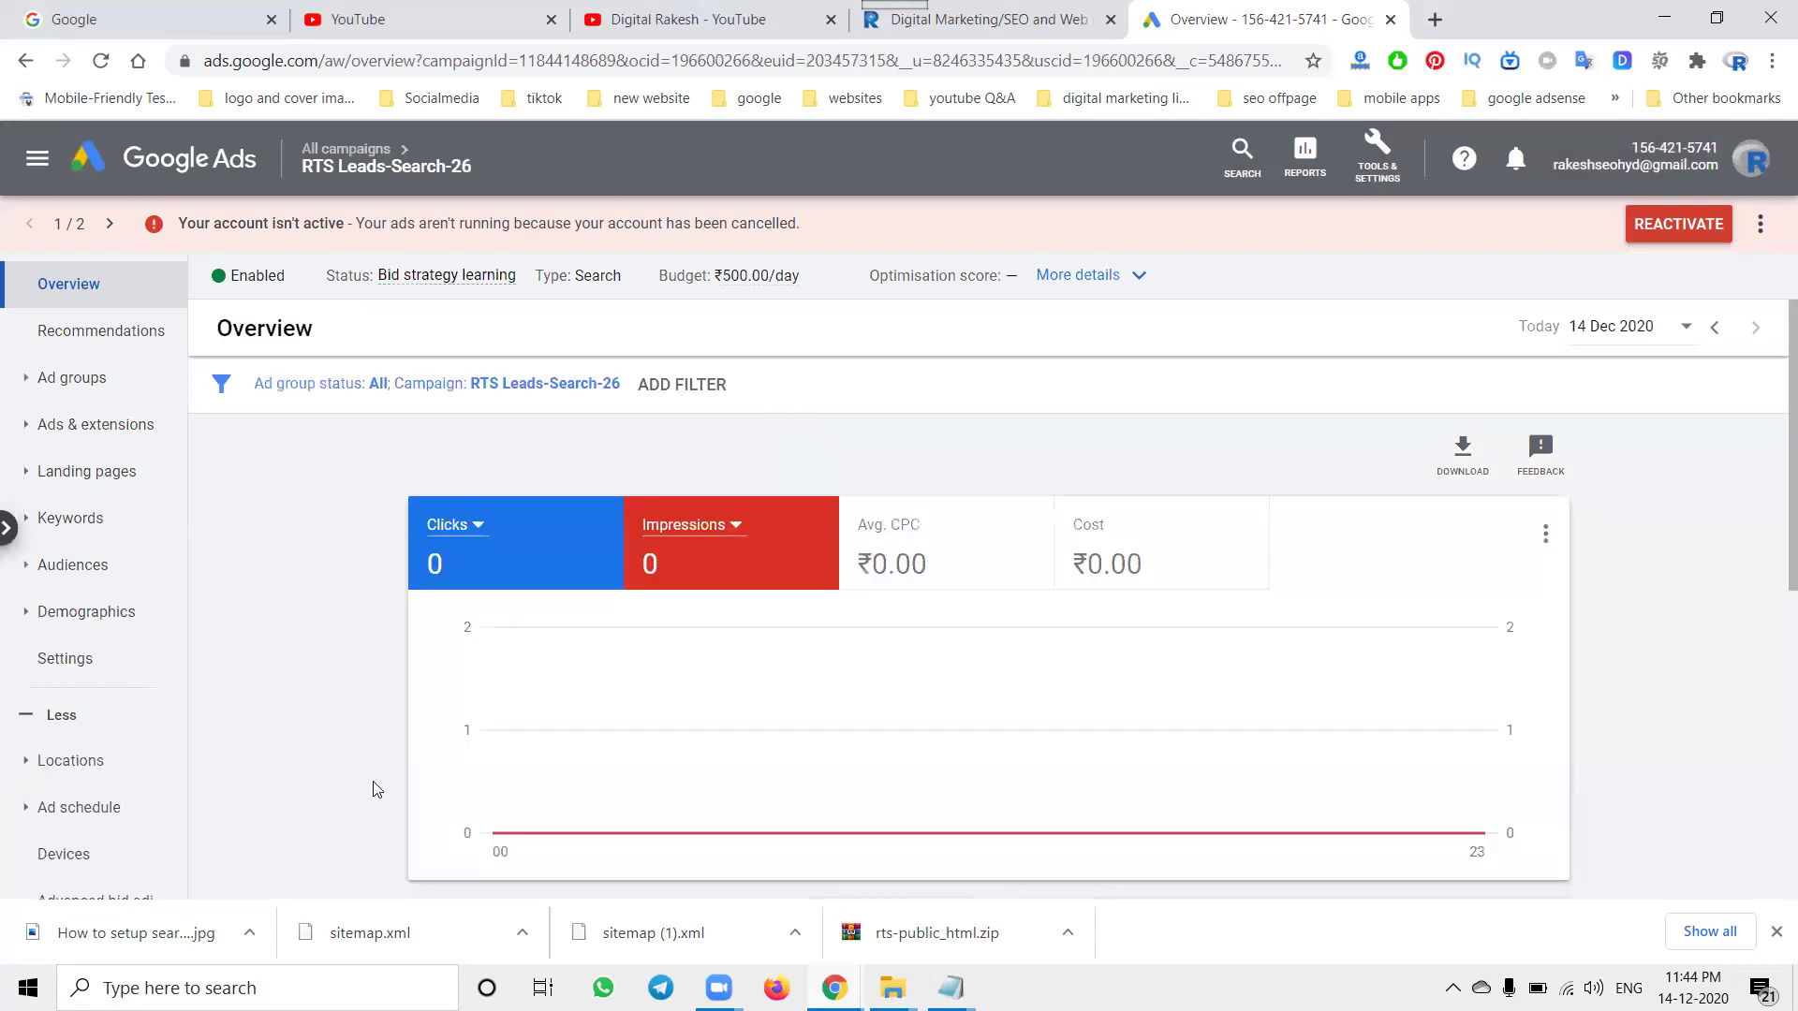
- Look through the published campaign's overview, including its keywords, ads and locations
scroll(333, 665, down, 5)
scroll(333, 665, down, 2)
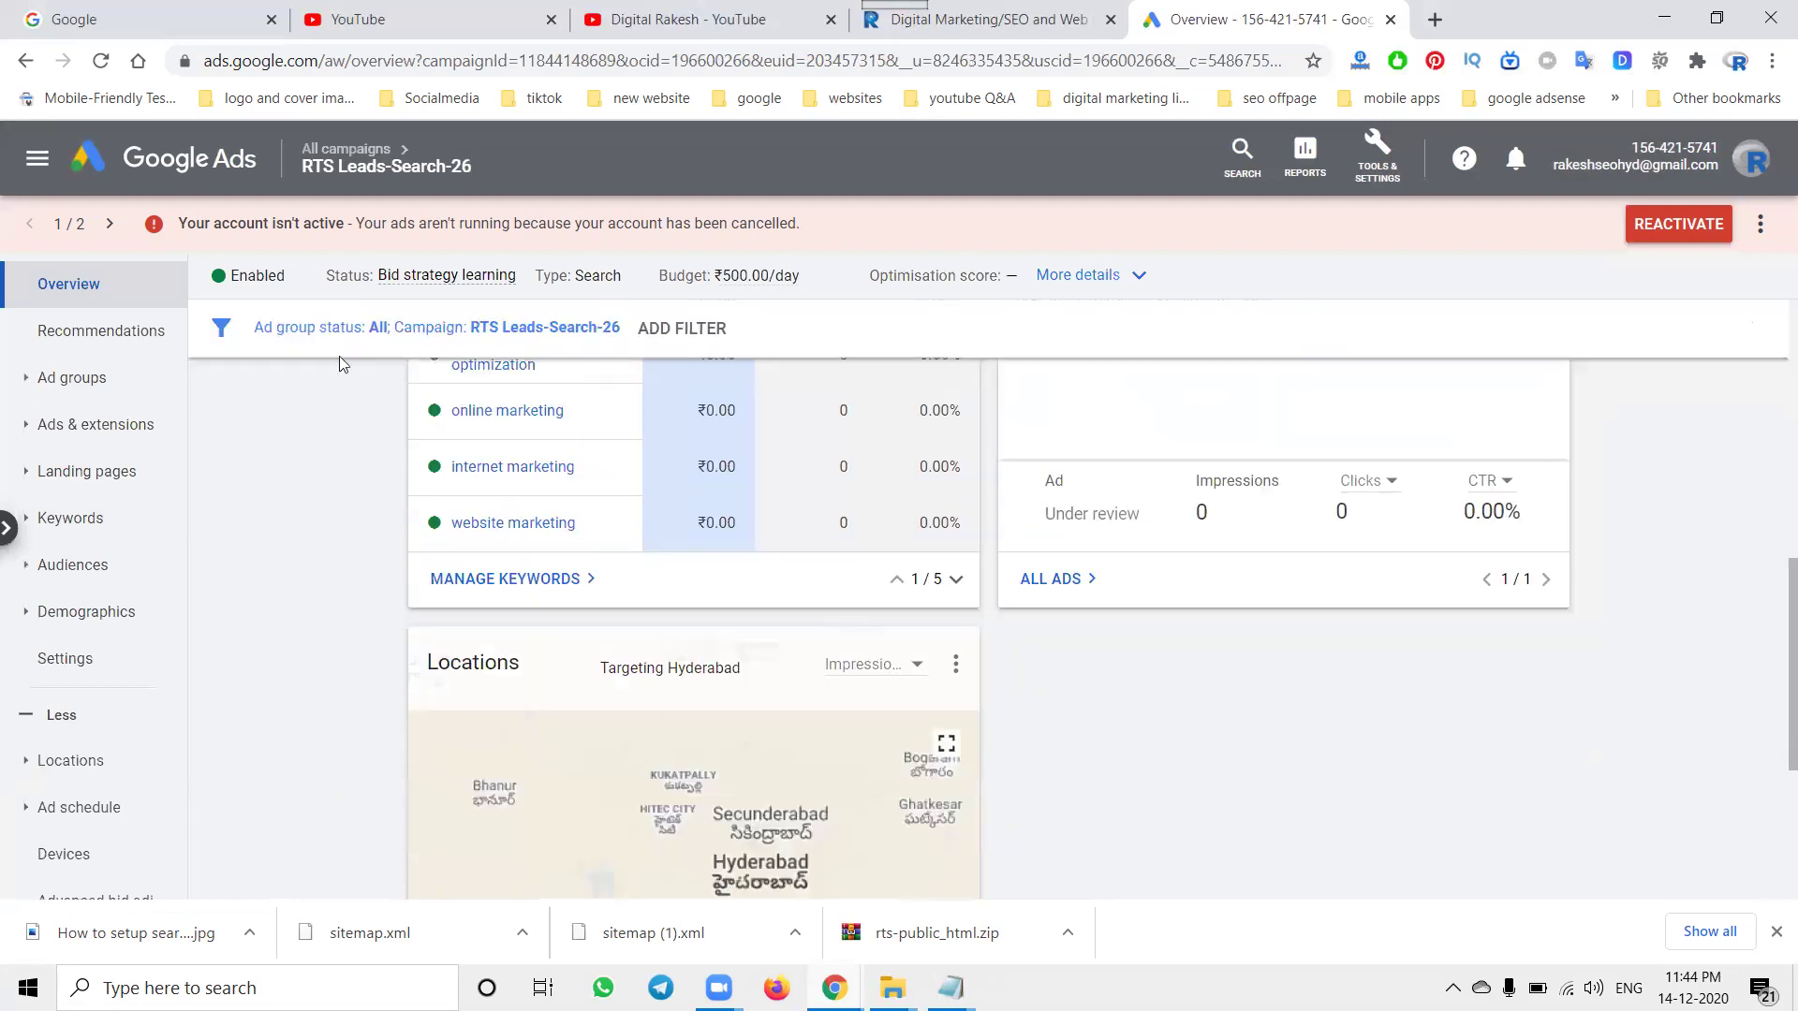
- Open the list of all campaigns and review its columns from budget and status through to bid strategy type
mouse_move(332, 192)
click(332, 230)
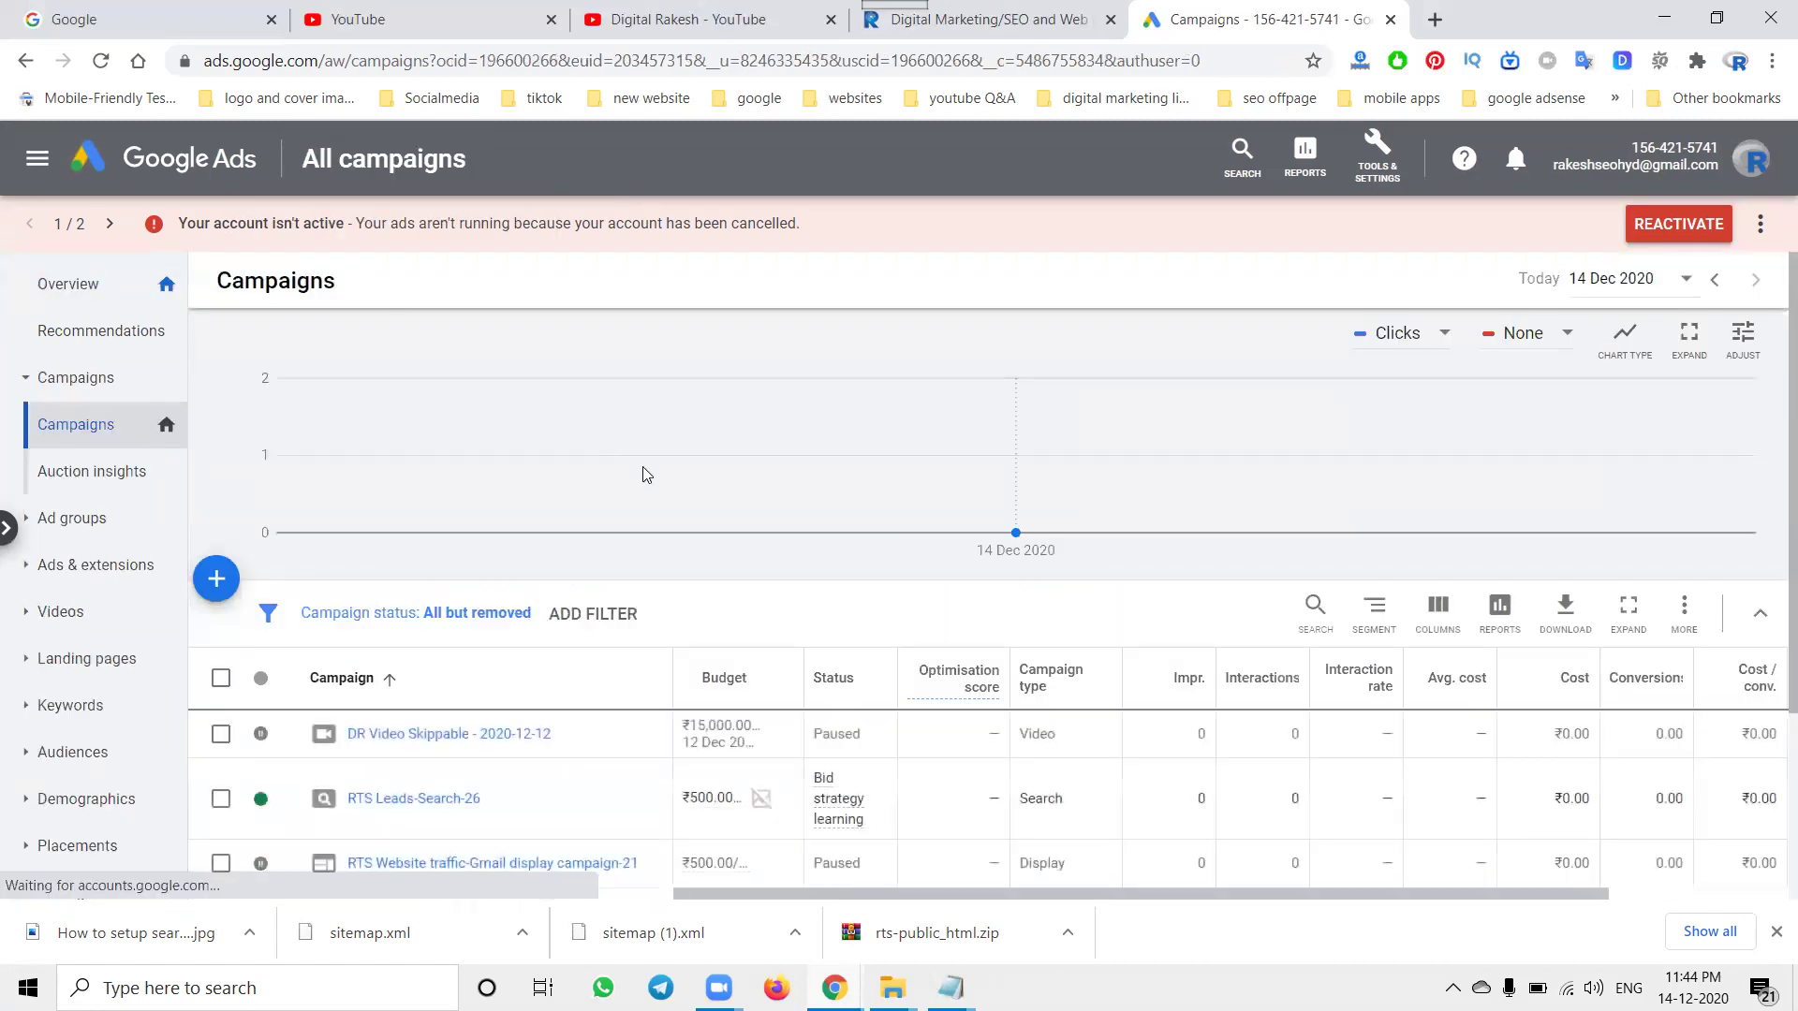
scroll(643, 474, down, 3)
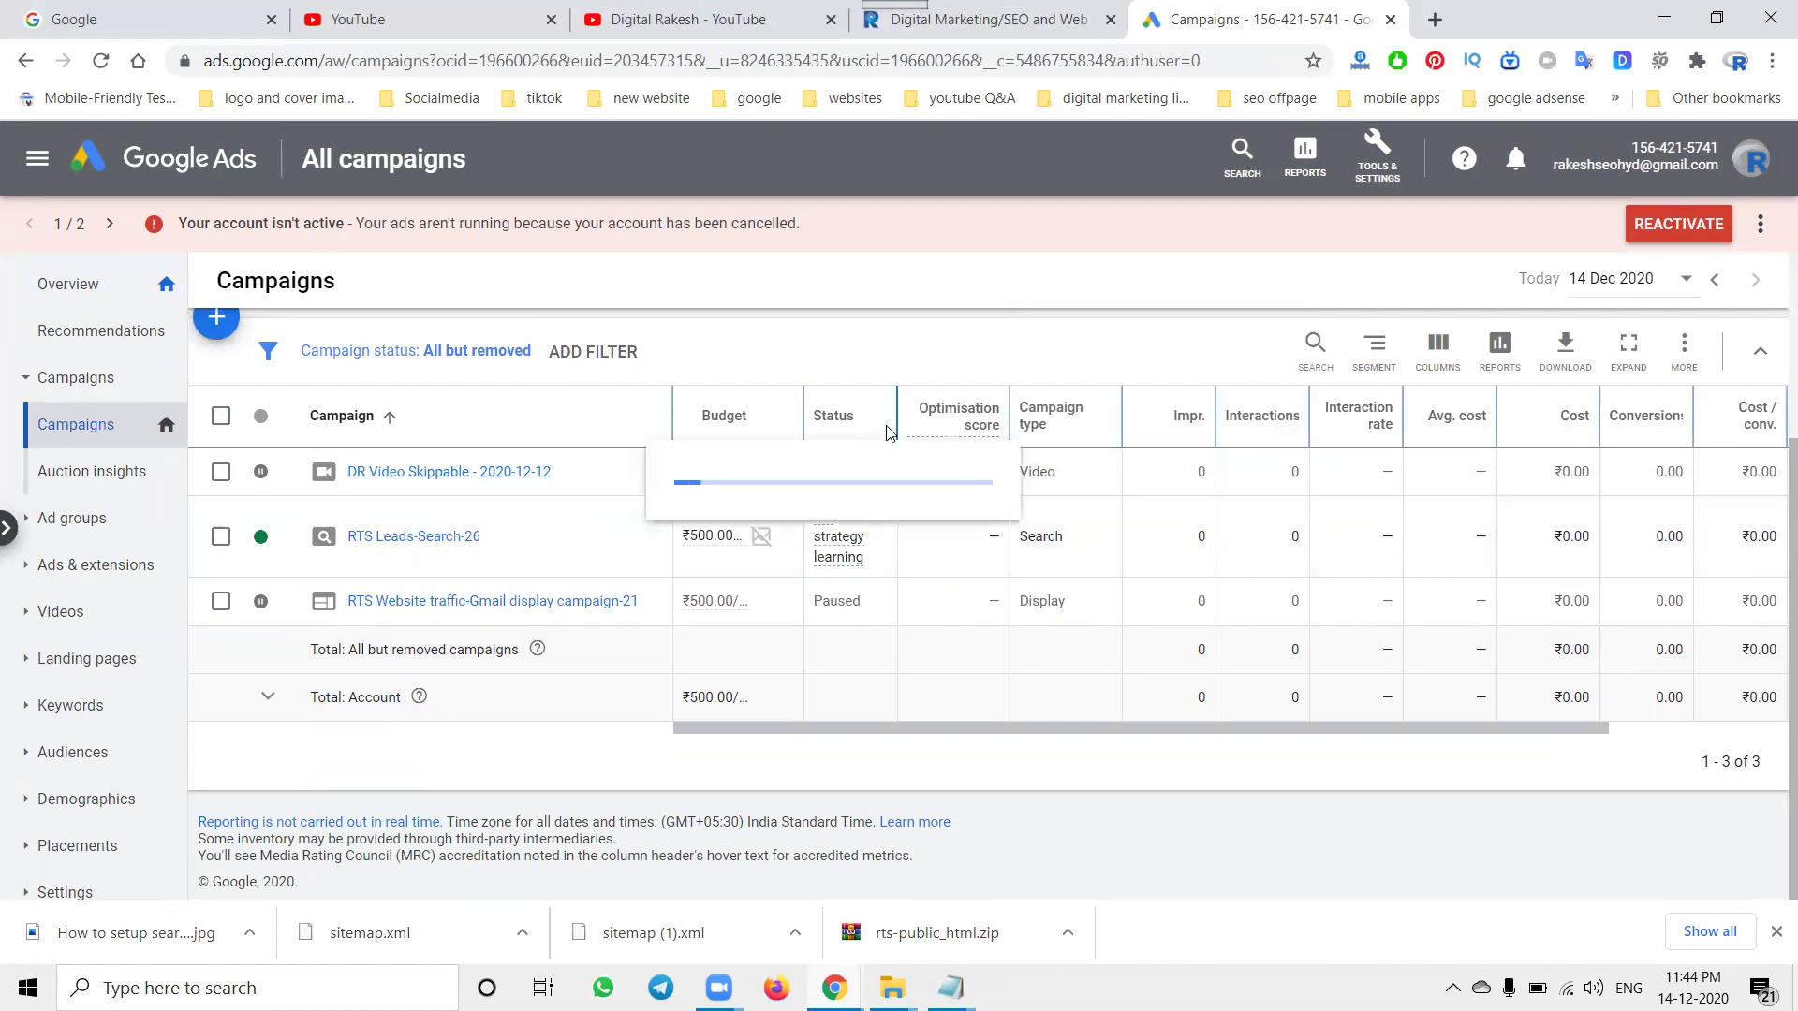
mouse_move(972, 430)
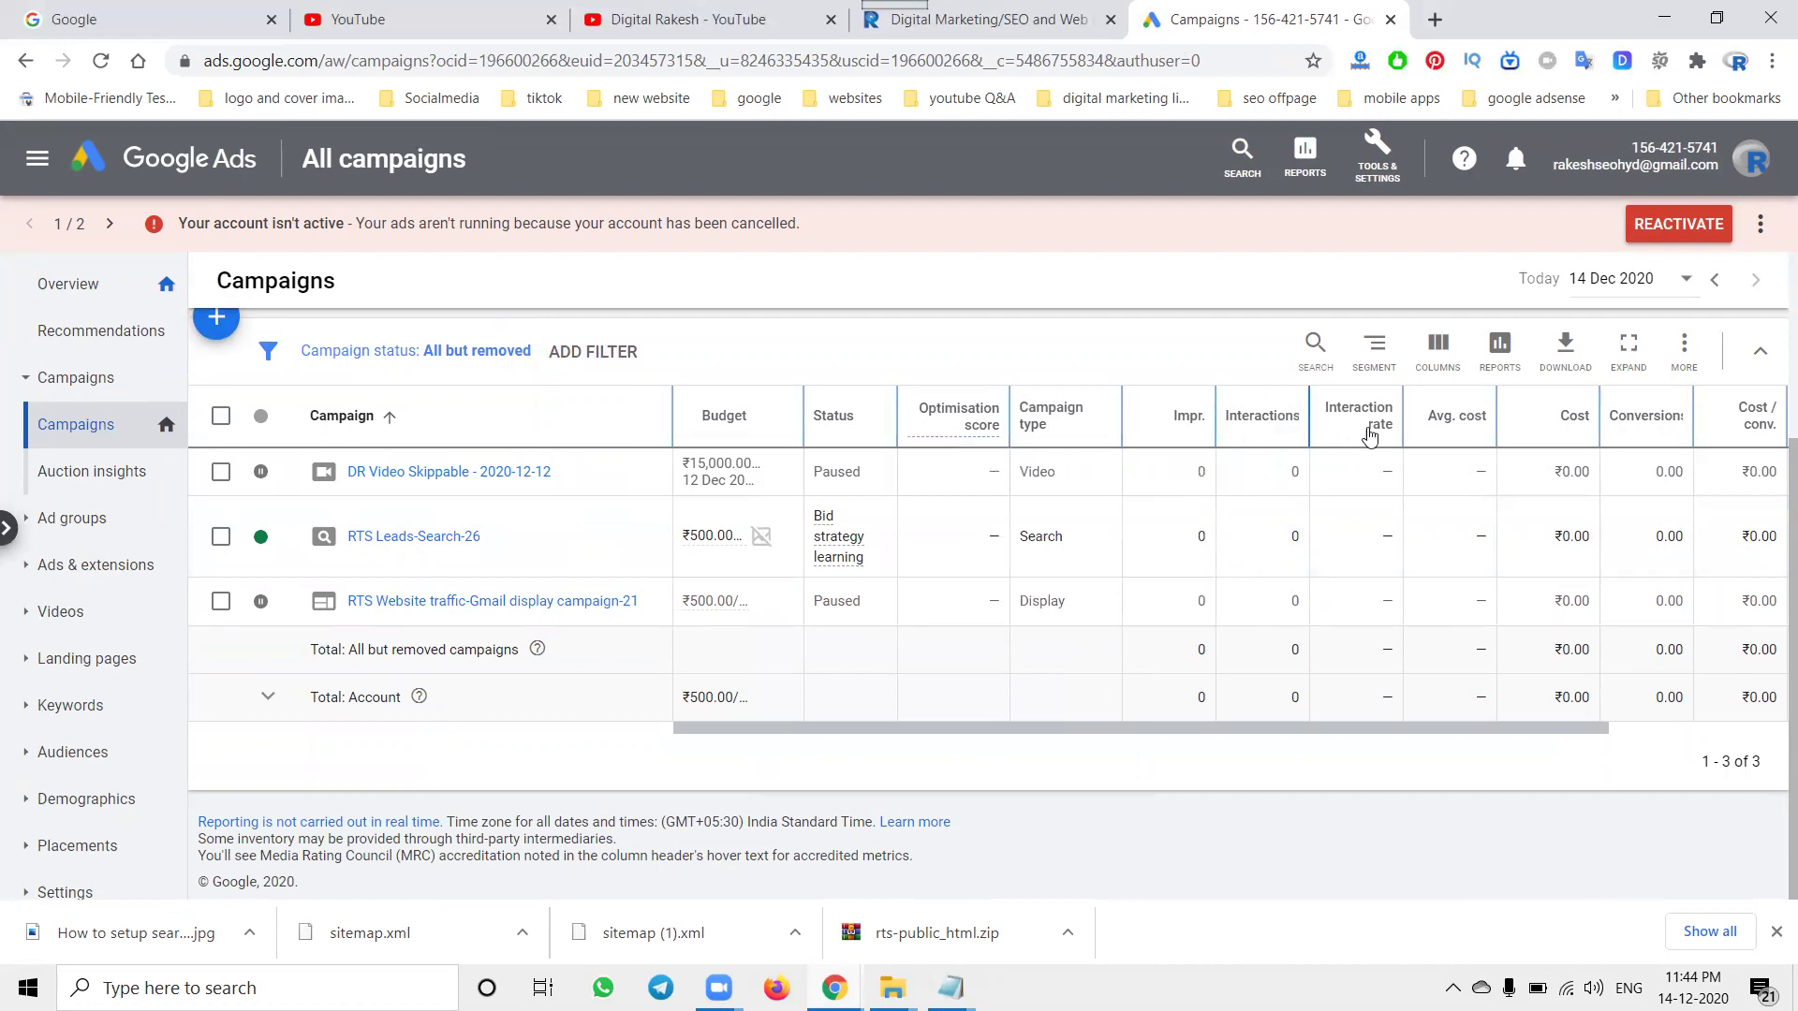
mouse_move(1371, 436)
drag(1539, 728, 1666, 735)
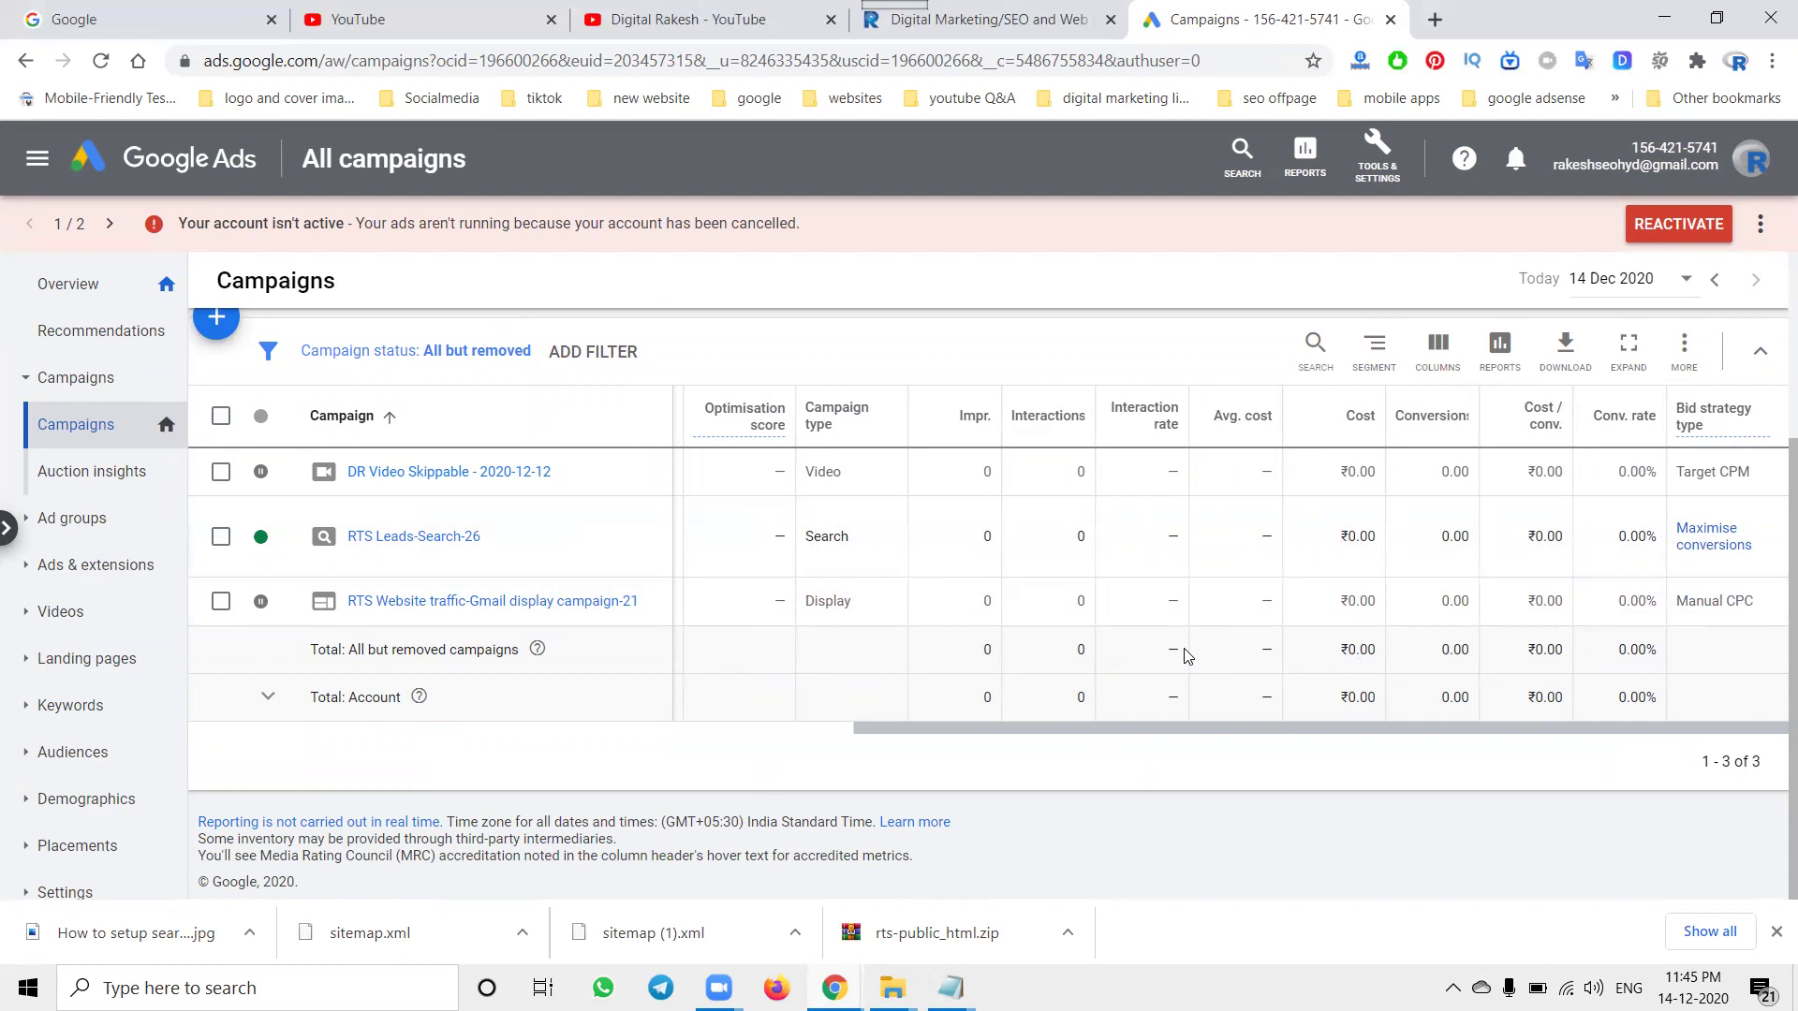
- Look at the digital marketing training search ads in the incognito browser window and return to the campaign list
mouse_move(834, 987)
click(936, 955)
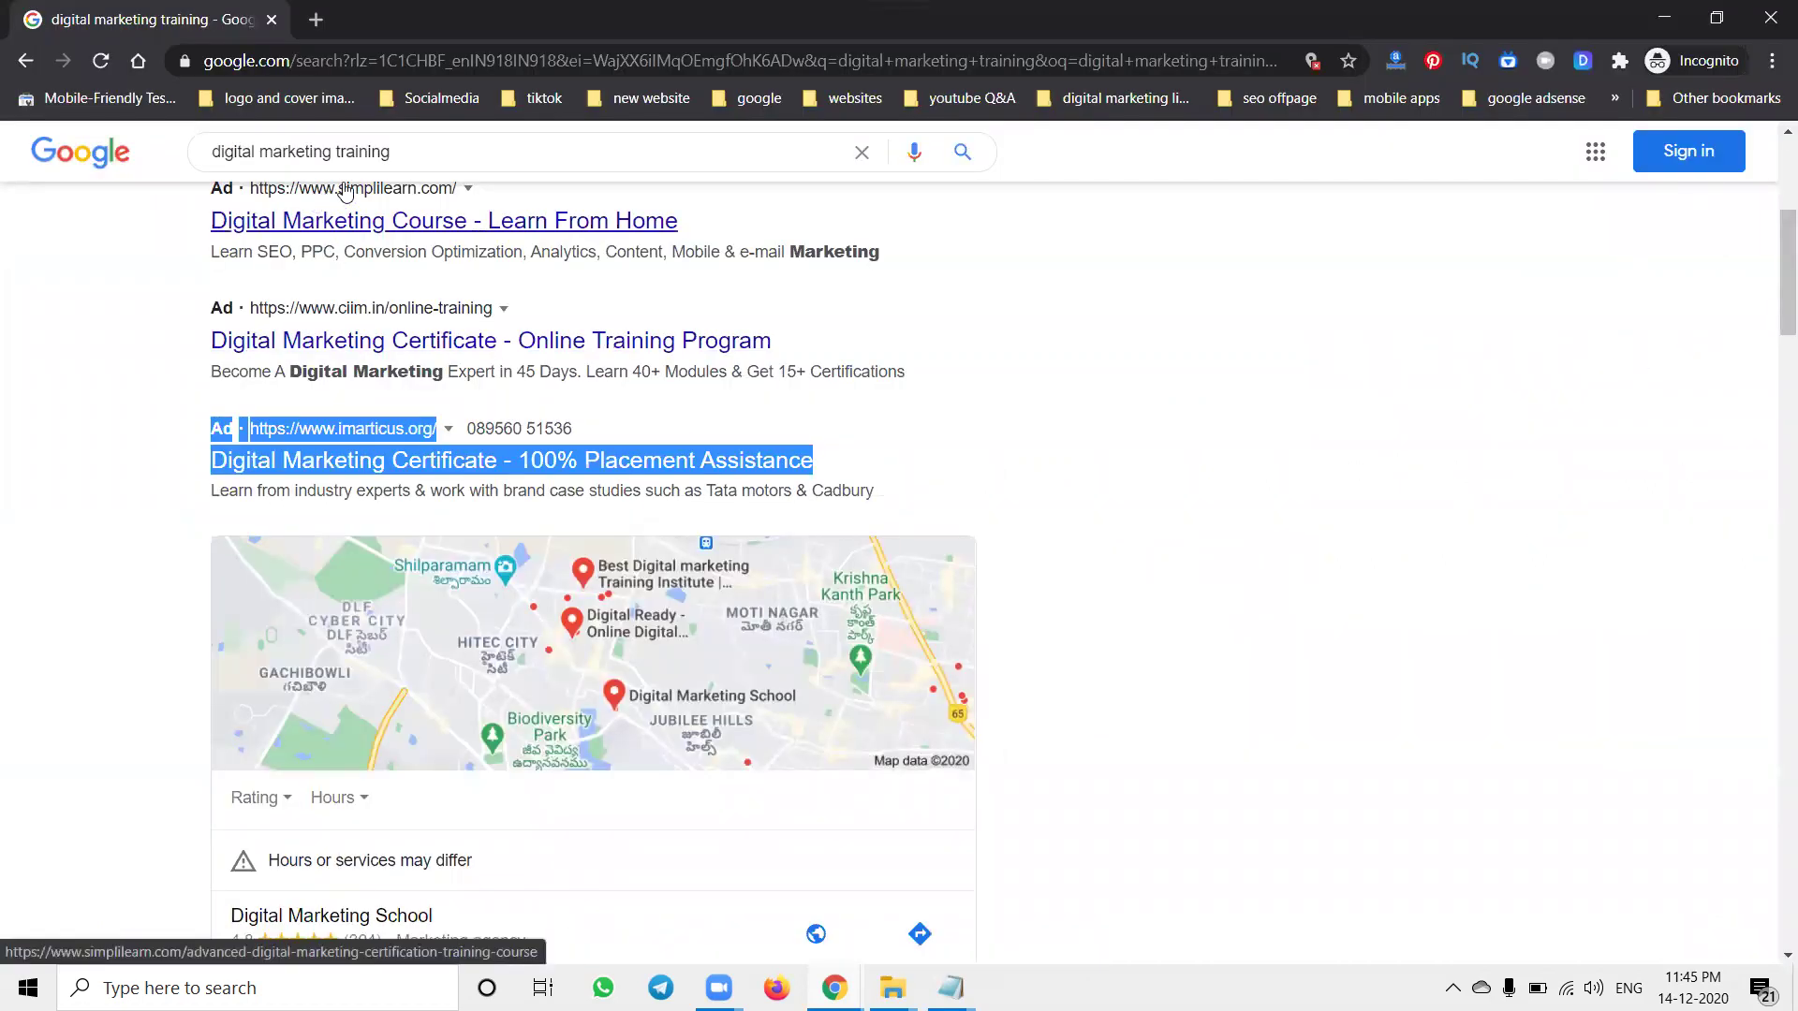
click(1655, 19)
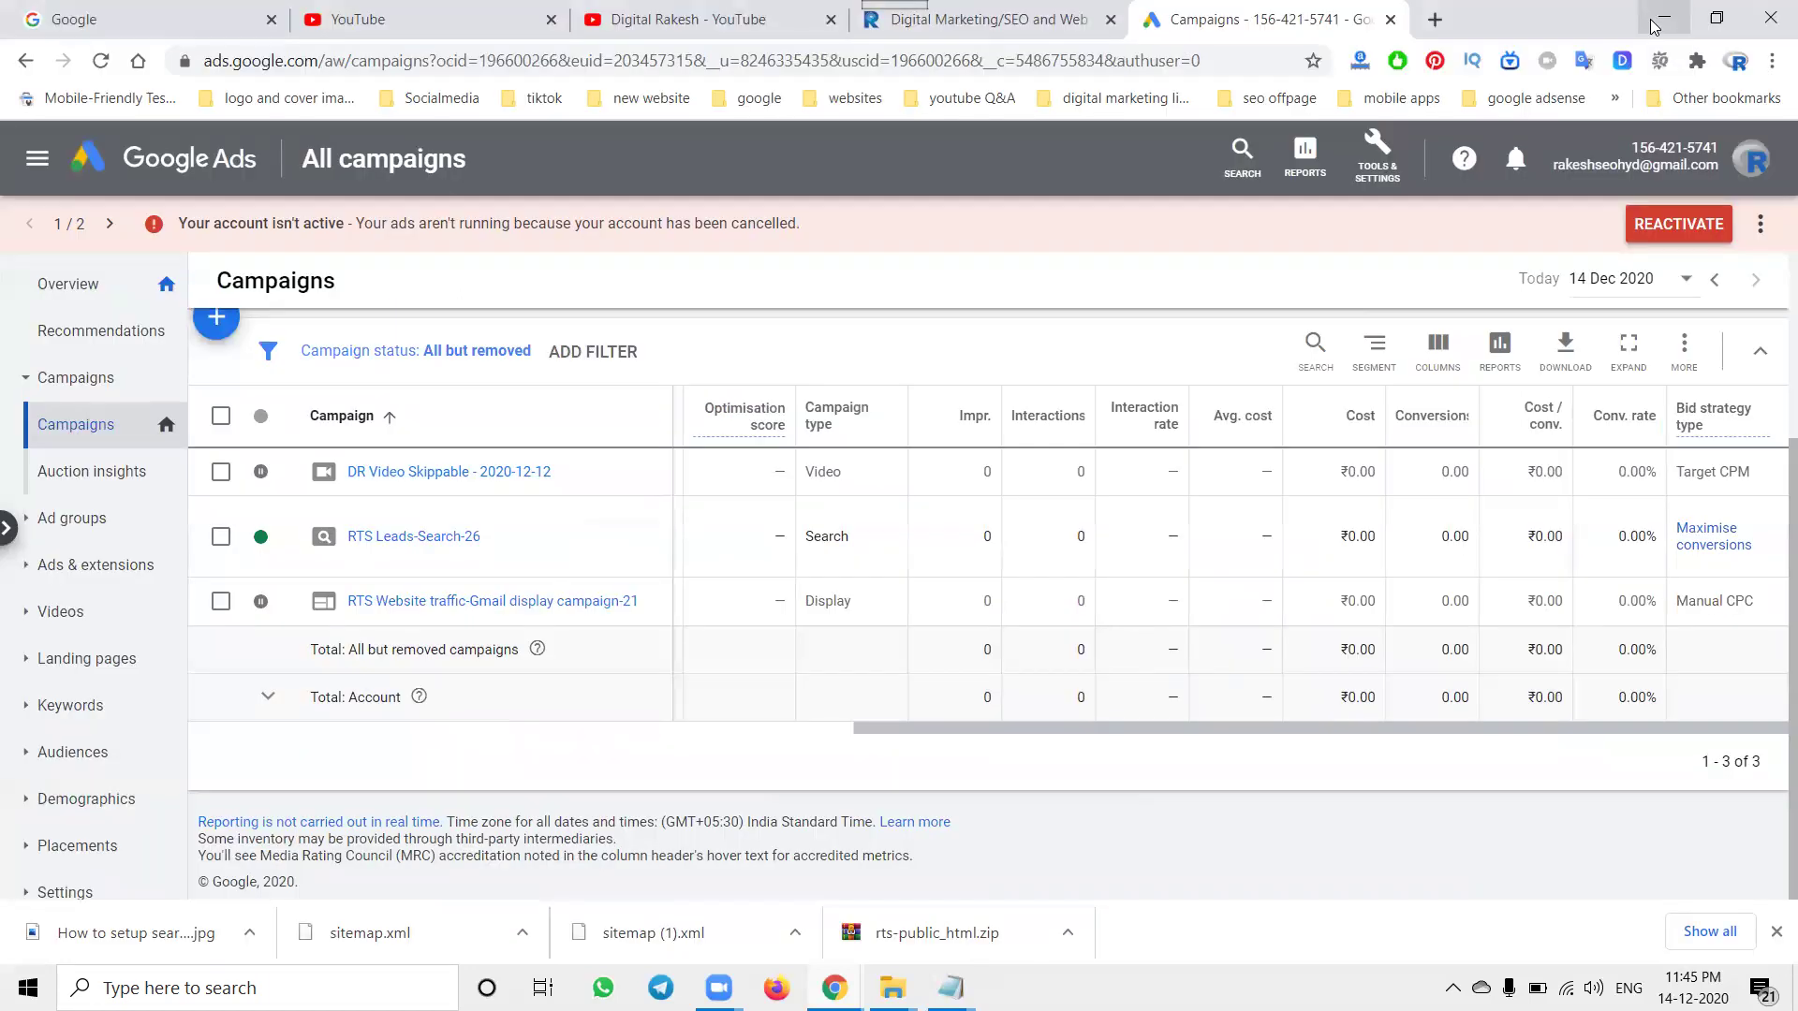
- Open the search keywords of RTS Ad group 1 in the RTS Leads-Search-26 campaign
click(423, 536)
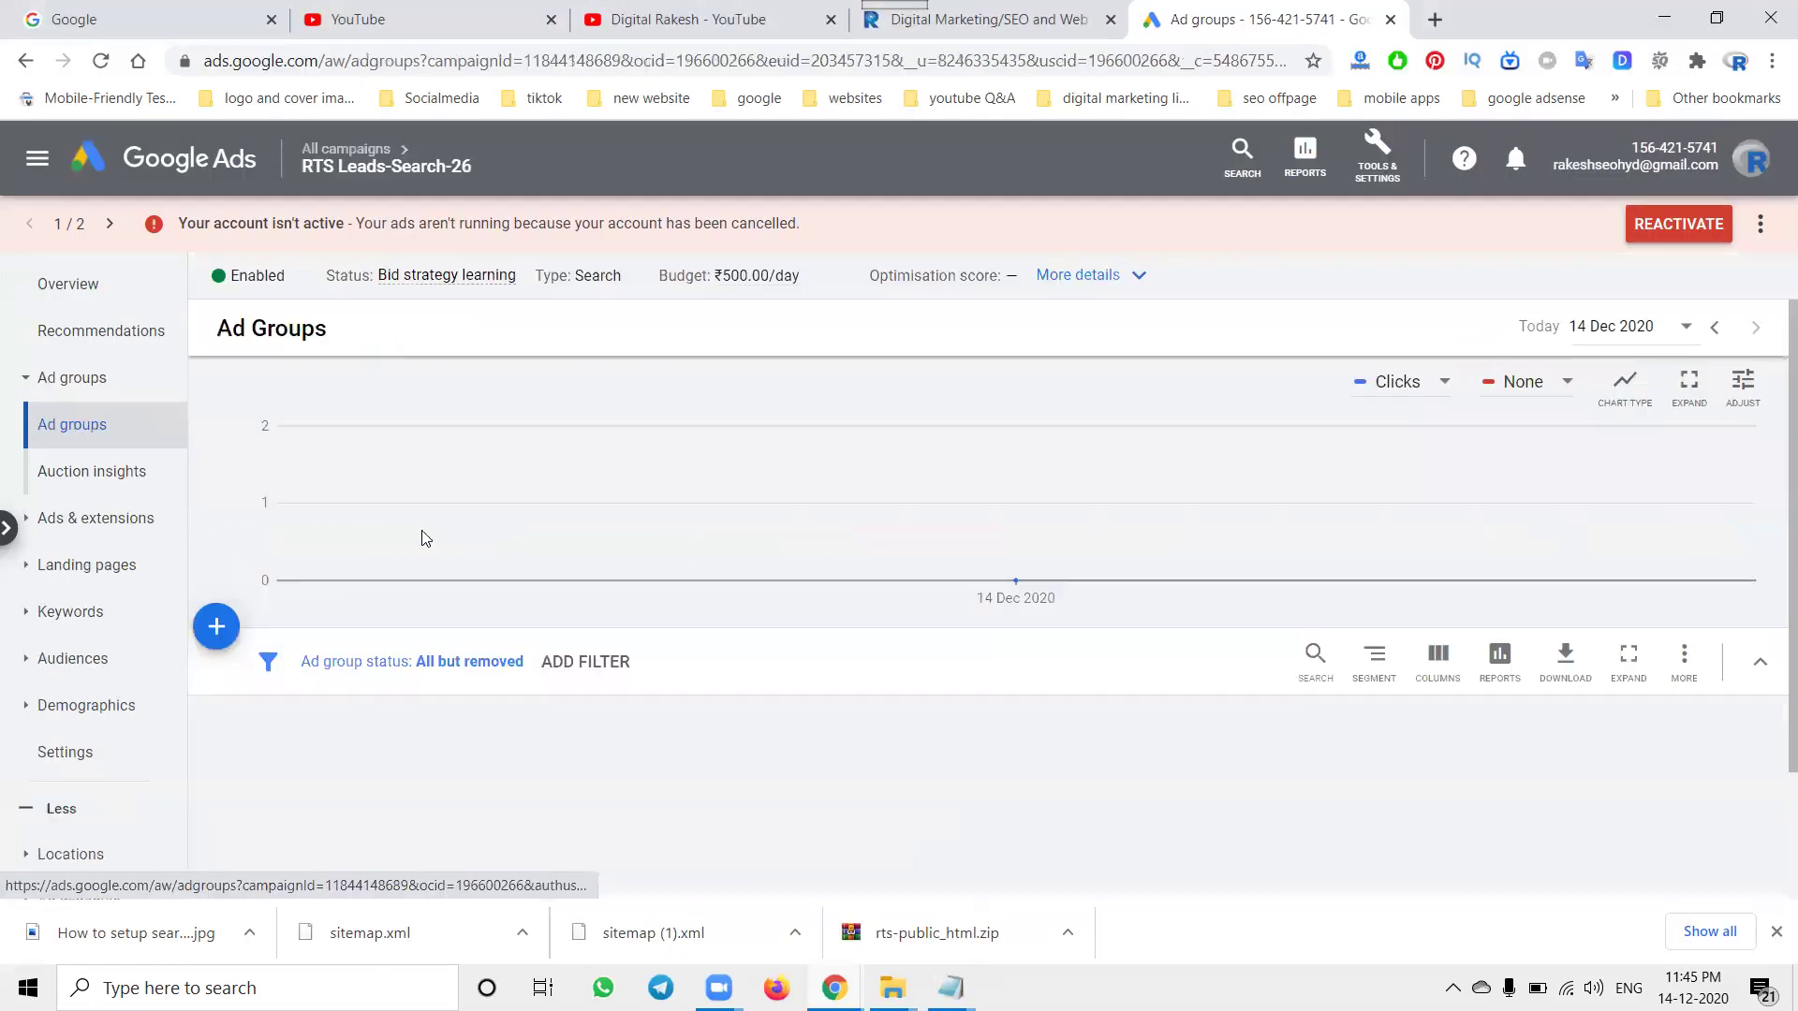
click(353, 622)
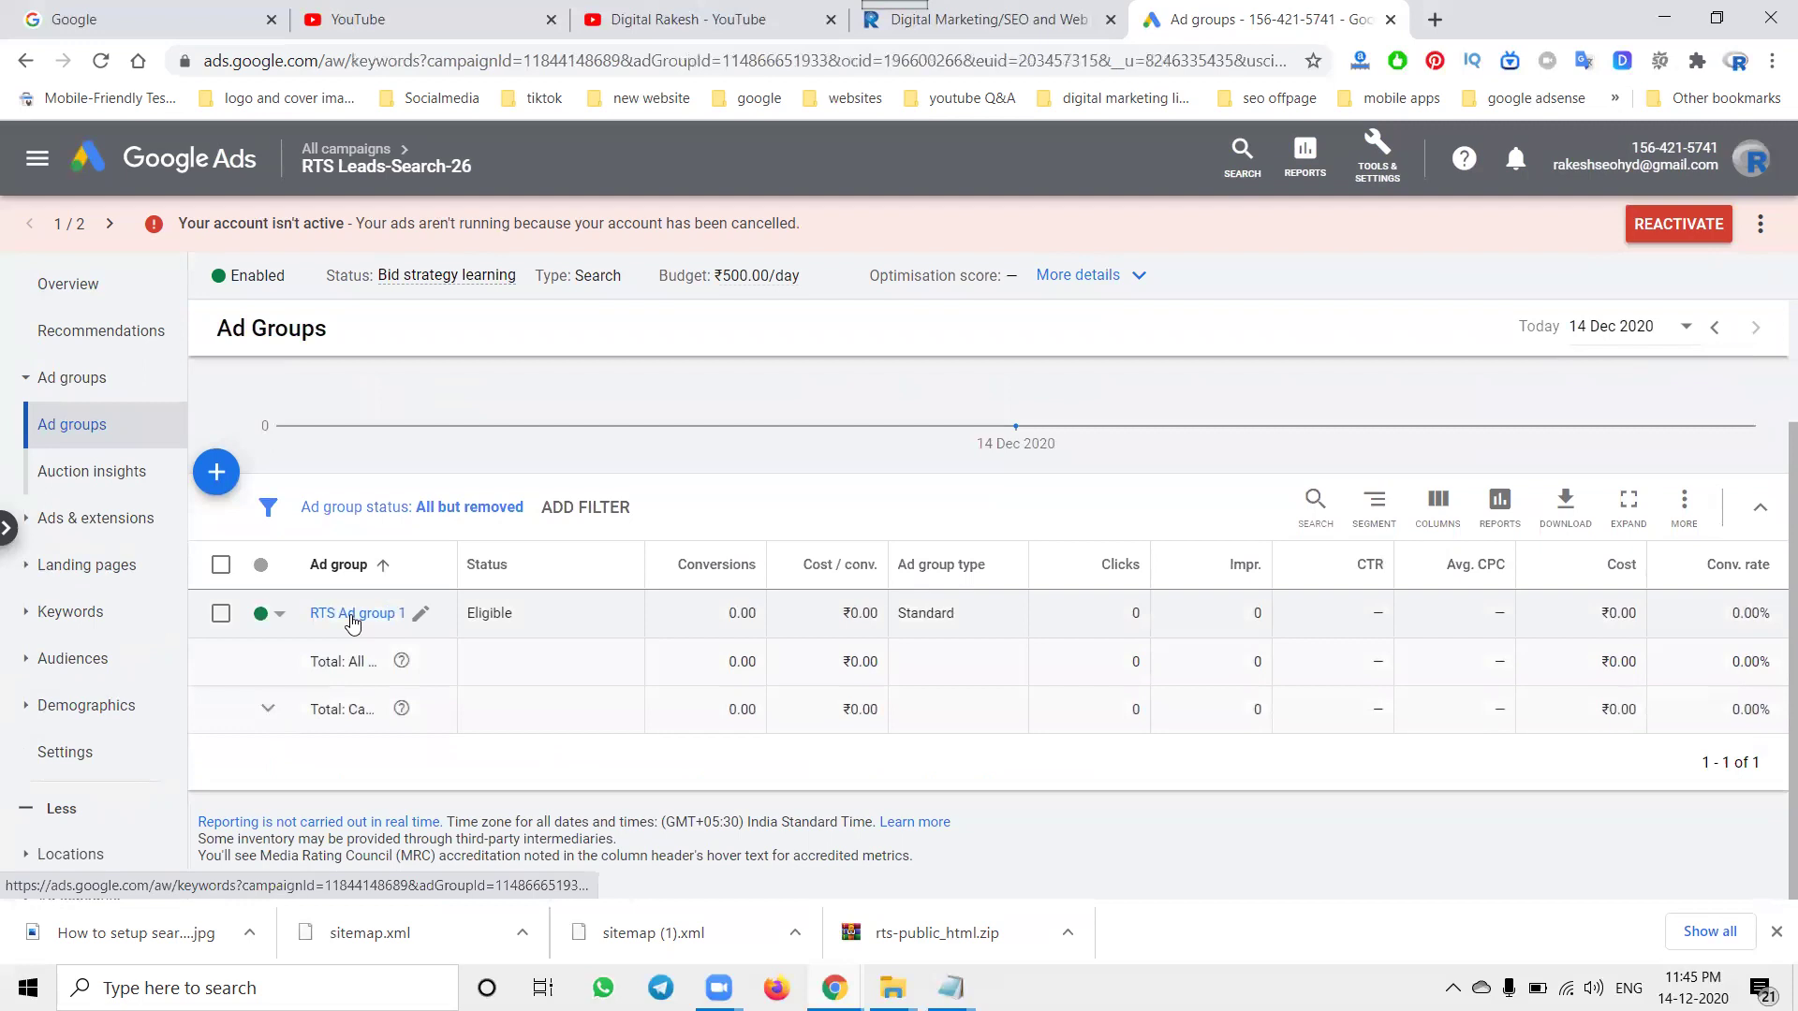
scroll(353, 562, down, 2)
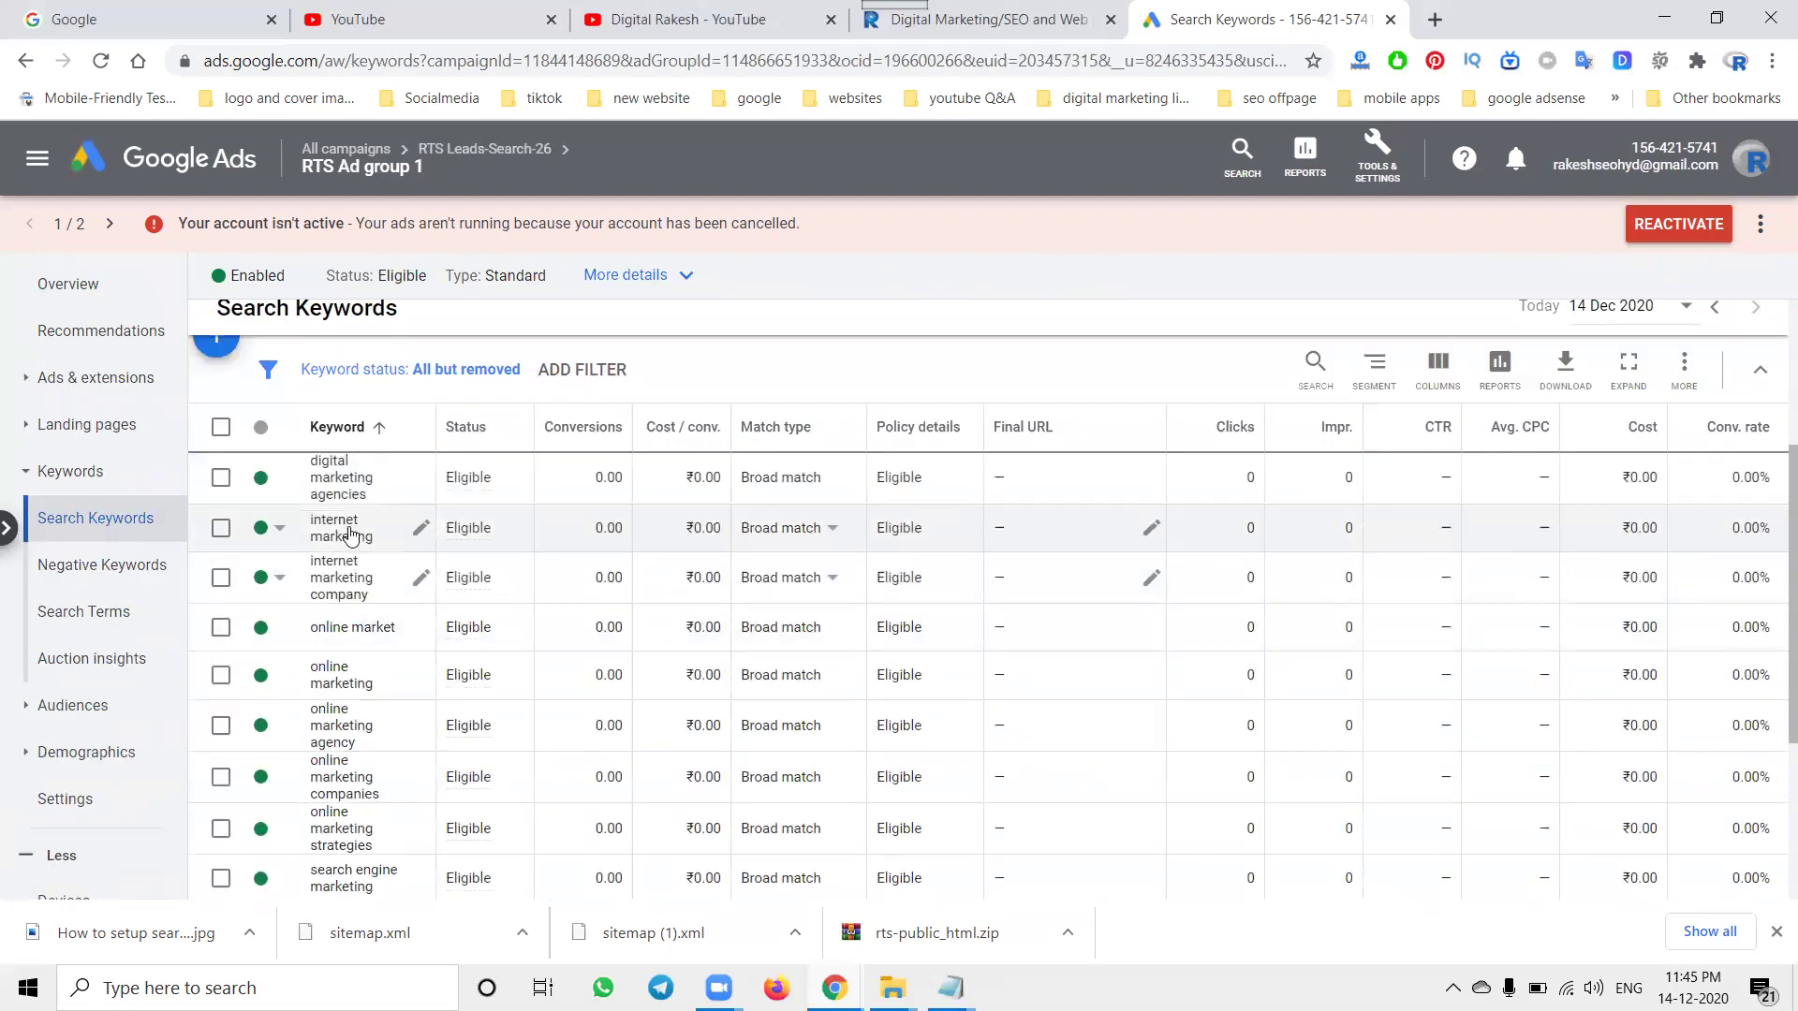
- Set the keyword "digital marketing agencies" to Exact match and save it, consulting the search ads in the incognito window before choosing
click(347, 482)
click(385, 567)
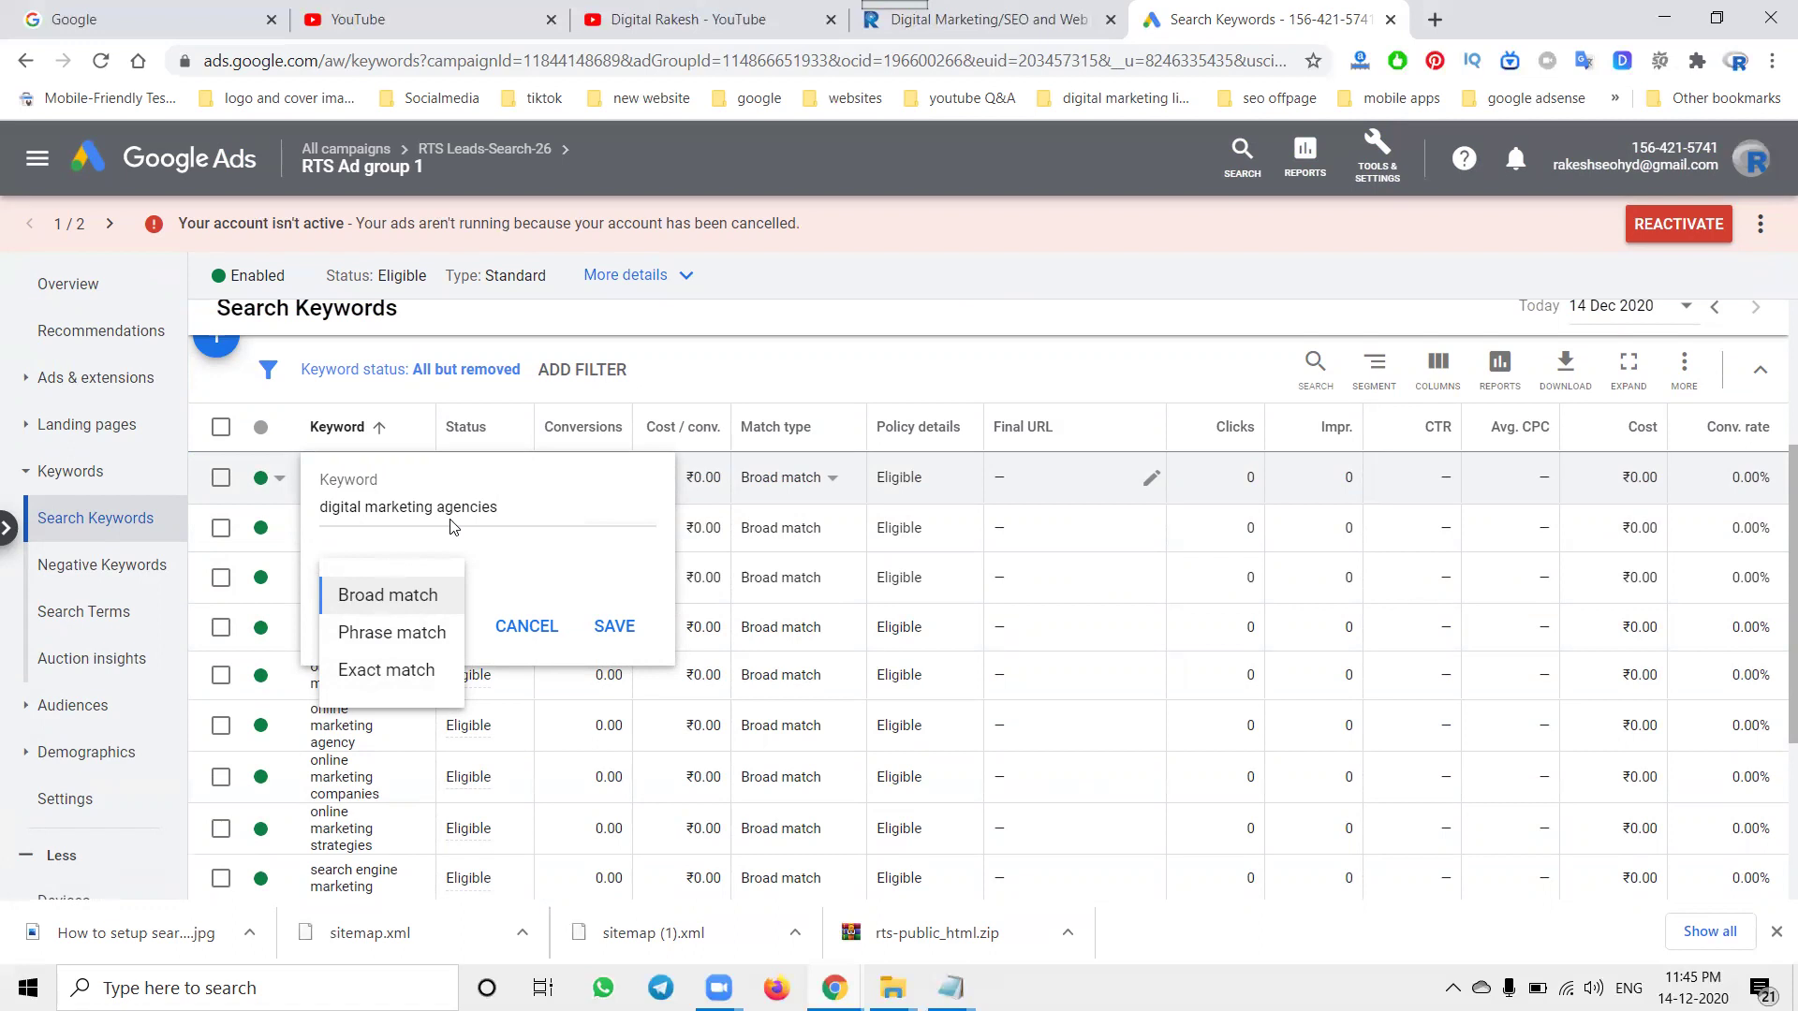
click(834, 987)
click(920, 924)
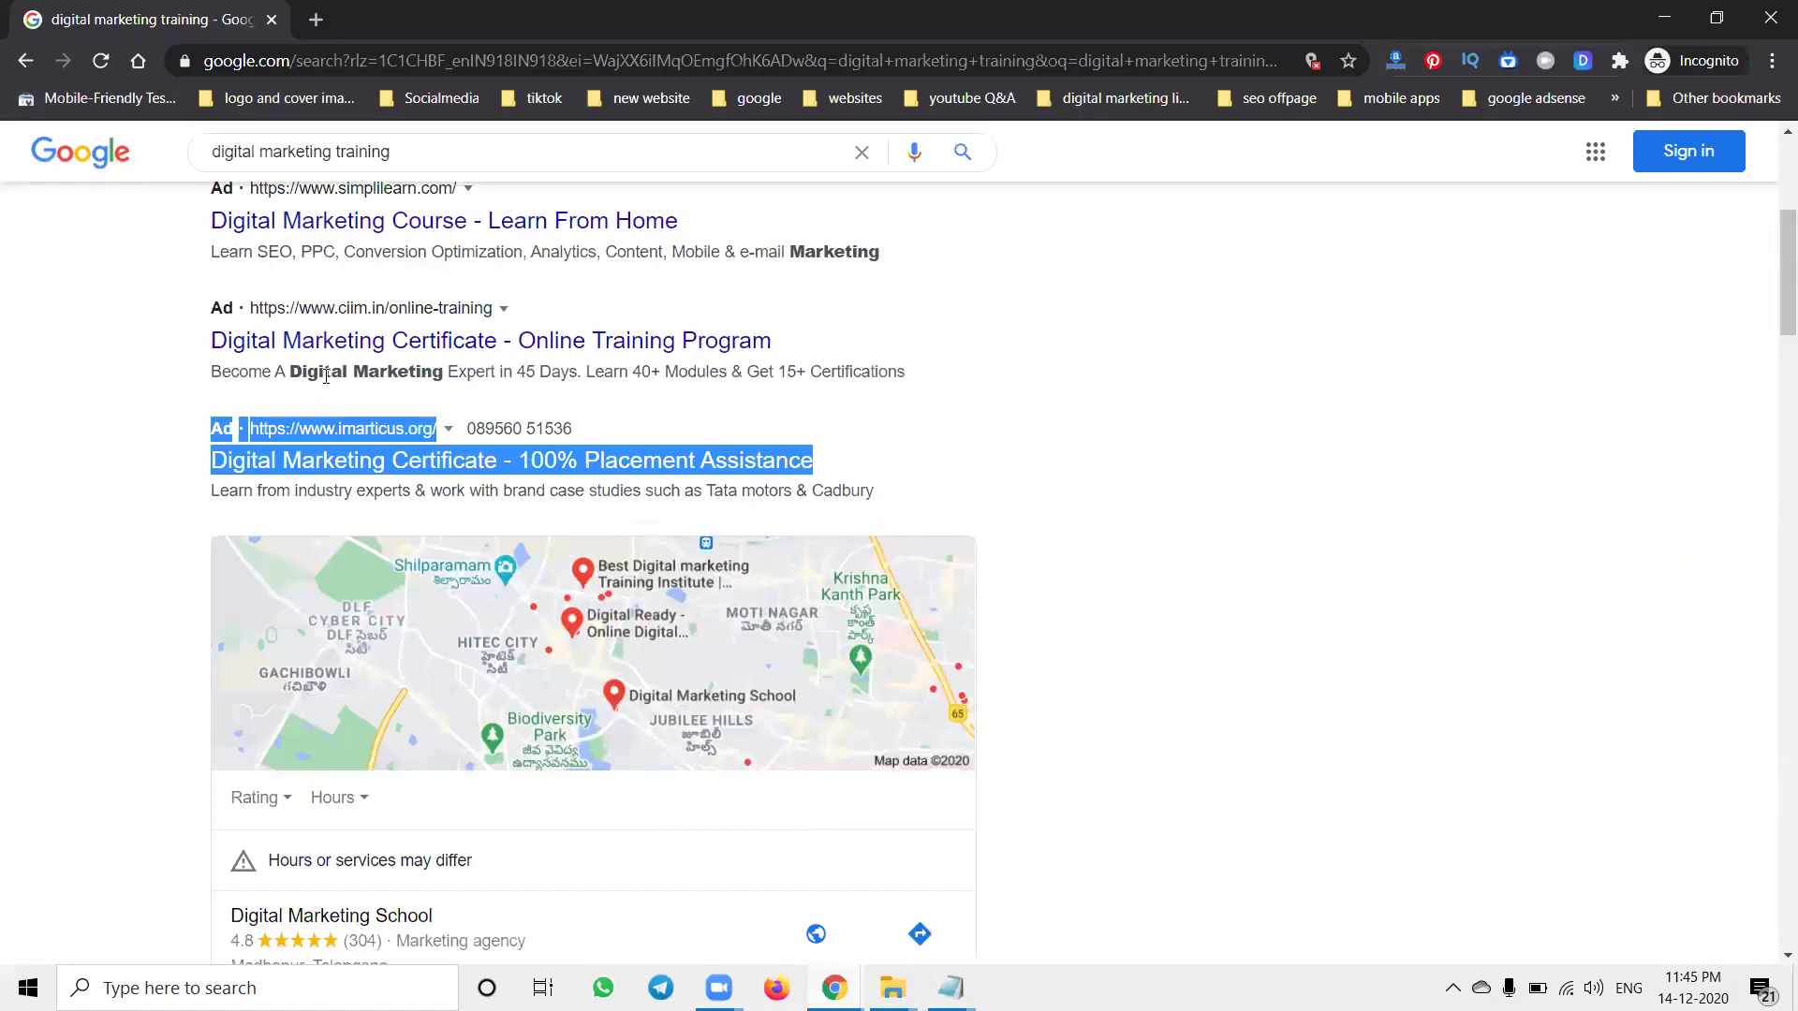
click(113, 384)
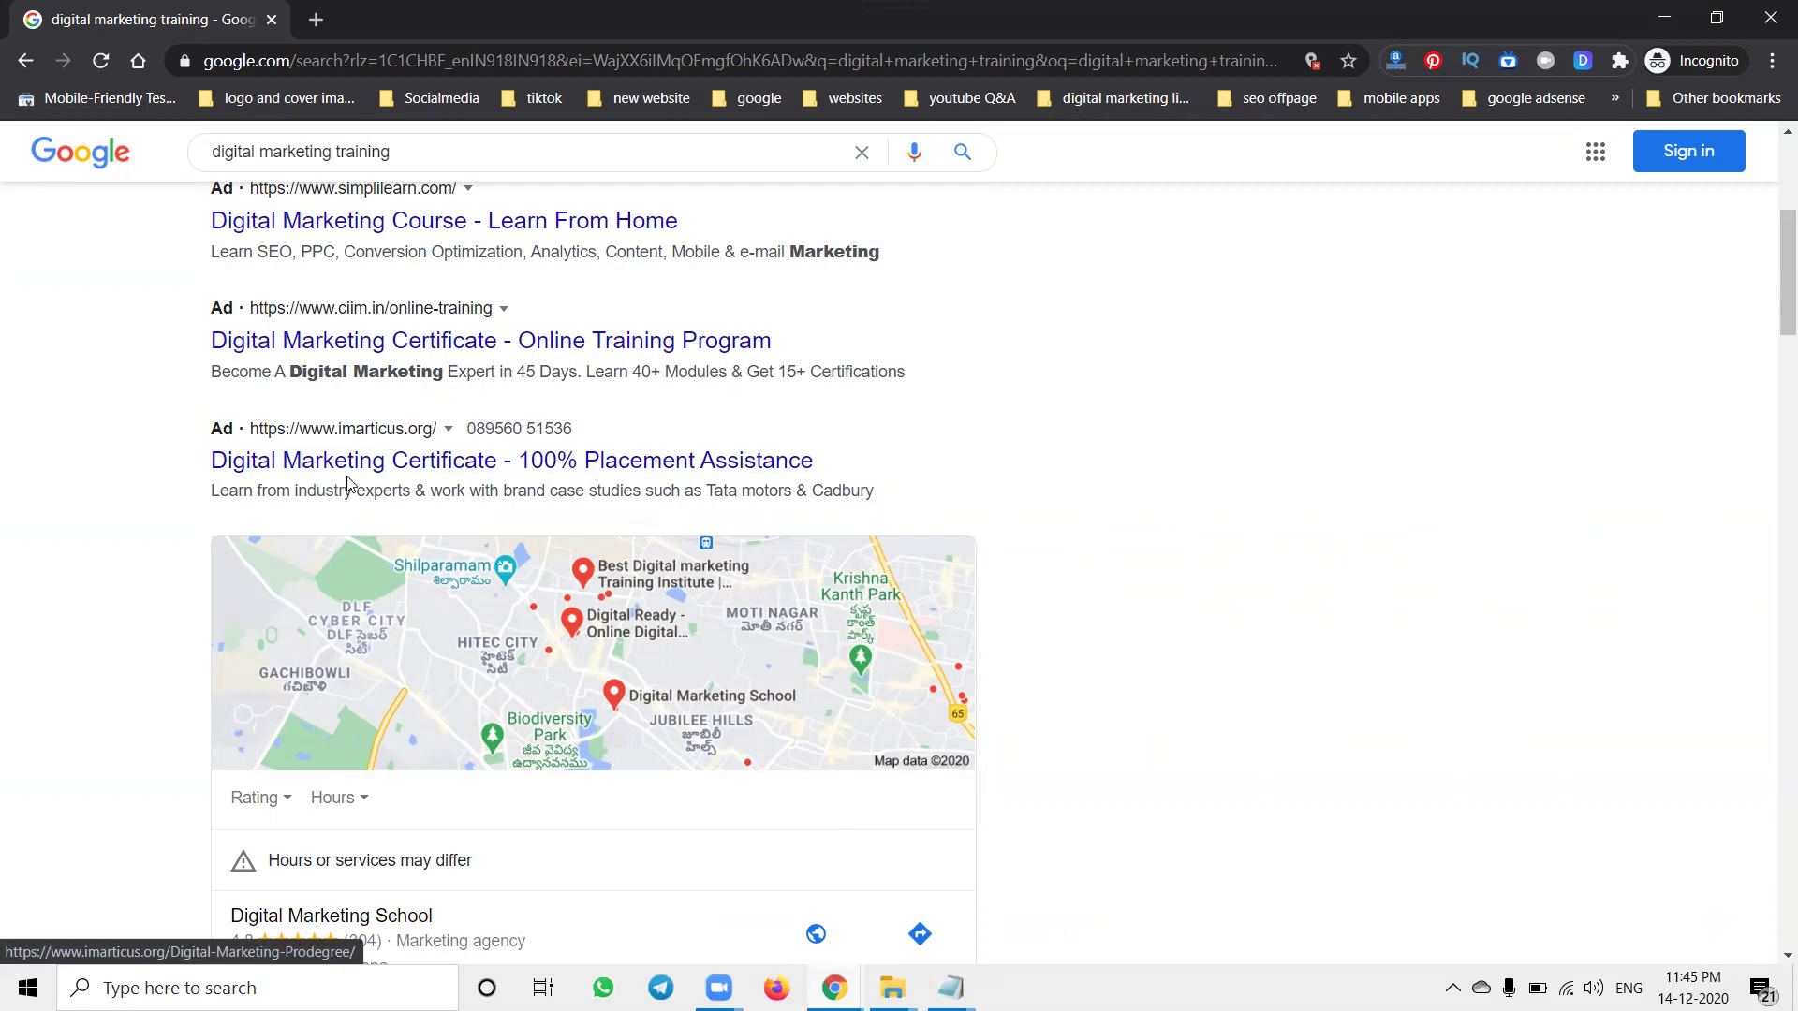
click(1662, 22)
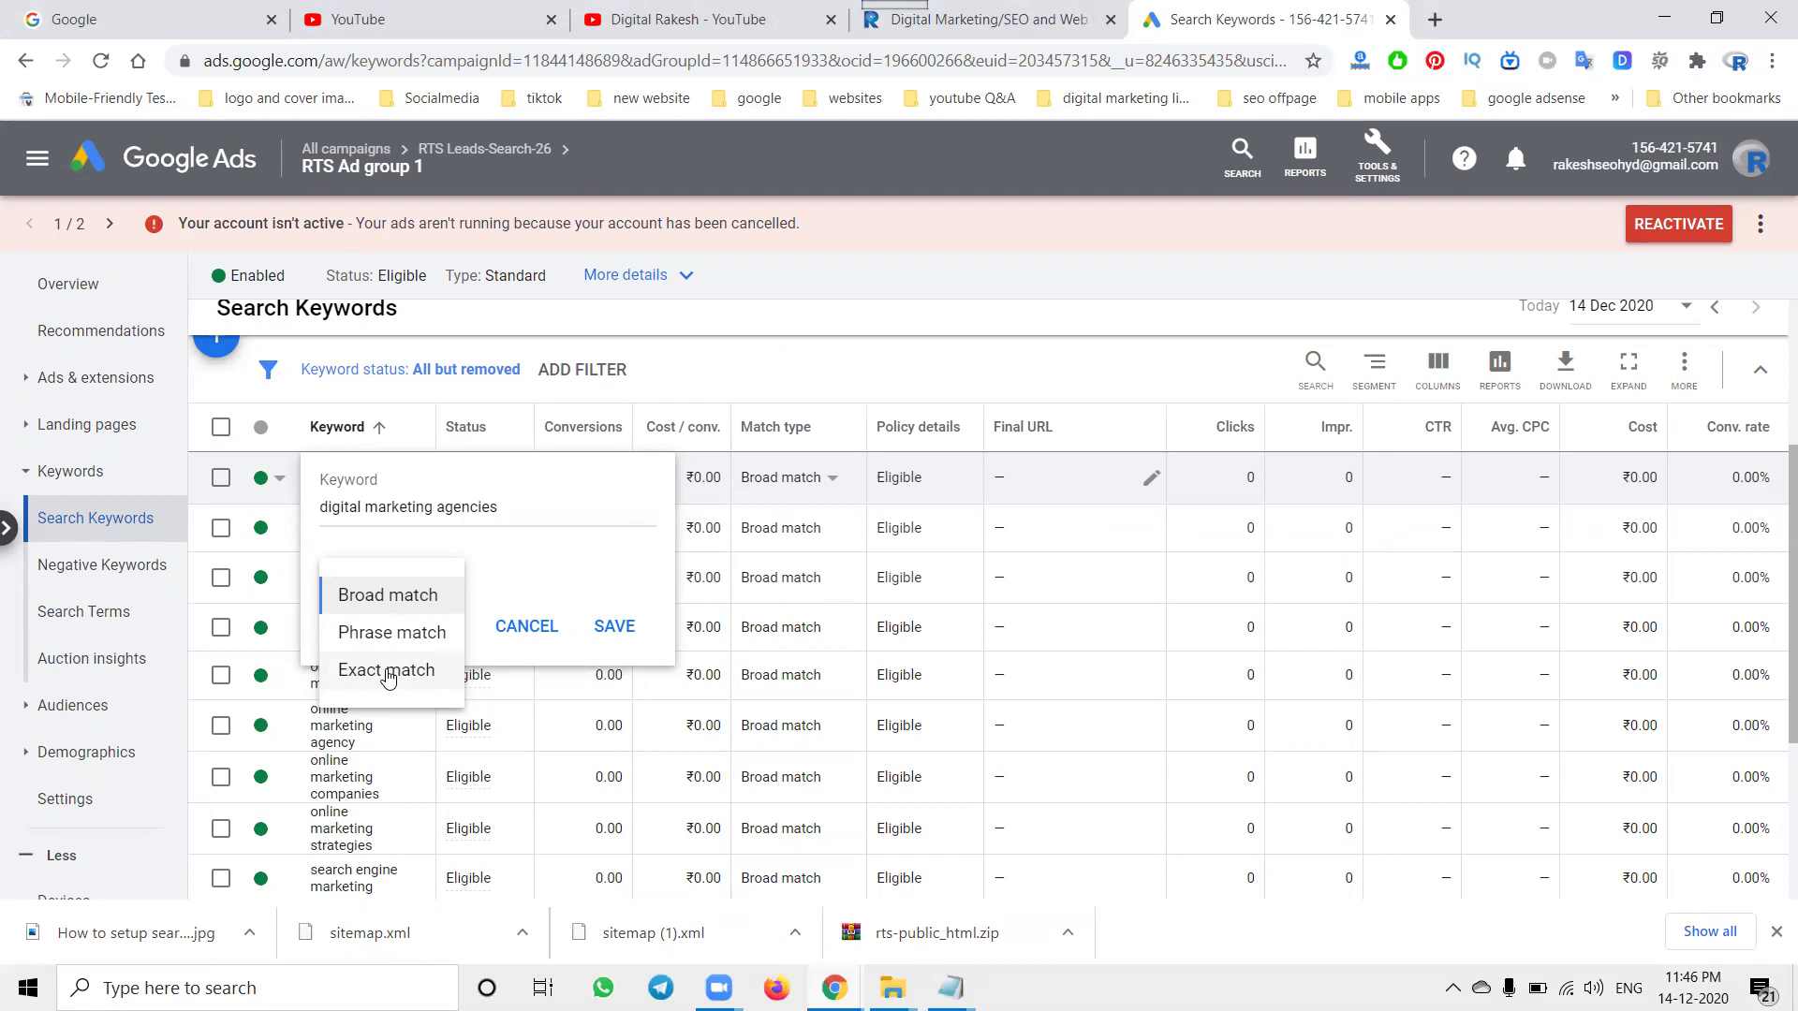
click(389, 674)
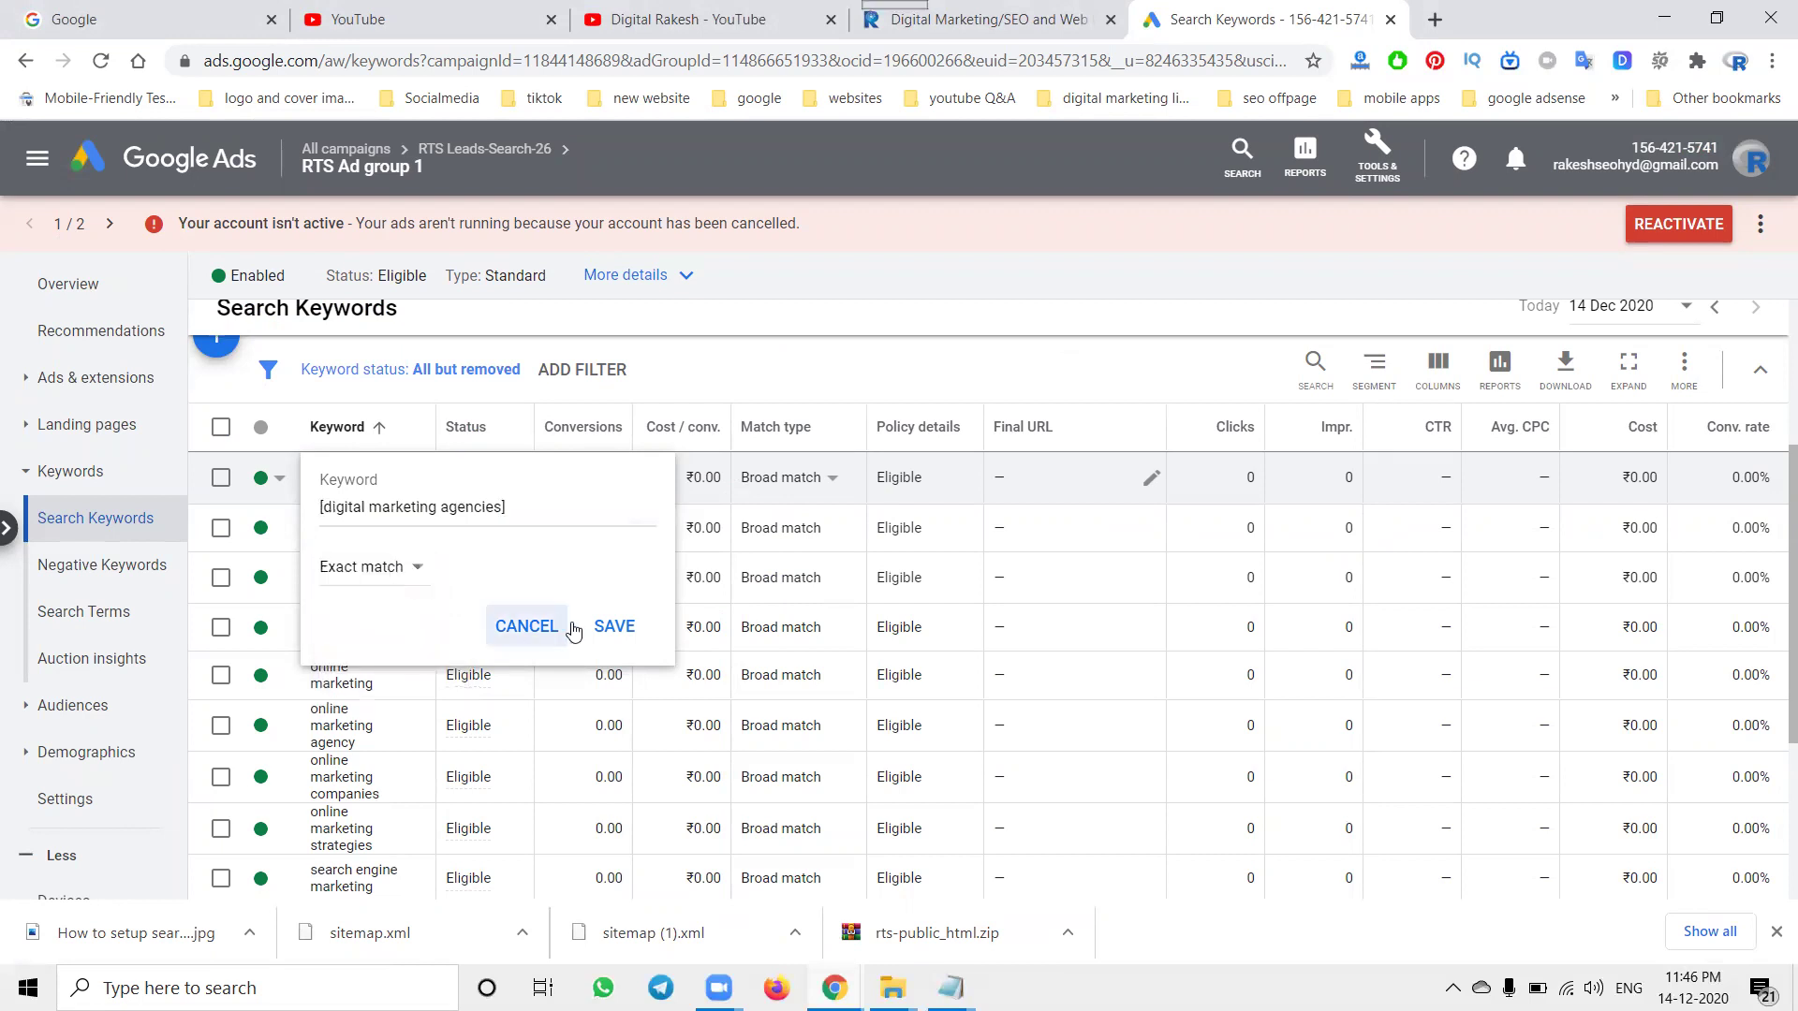
click(599, 620)
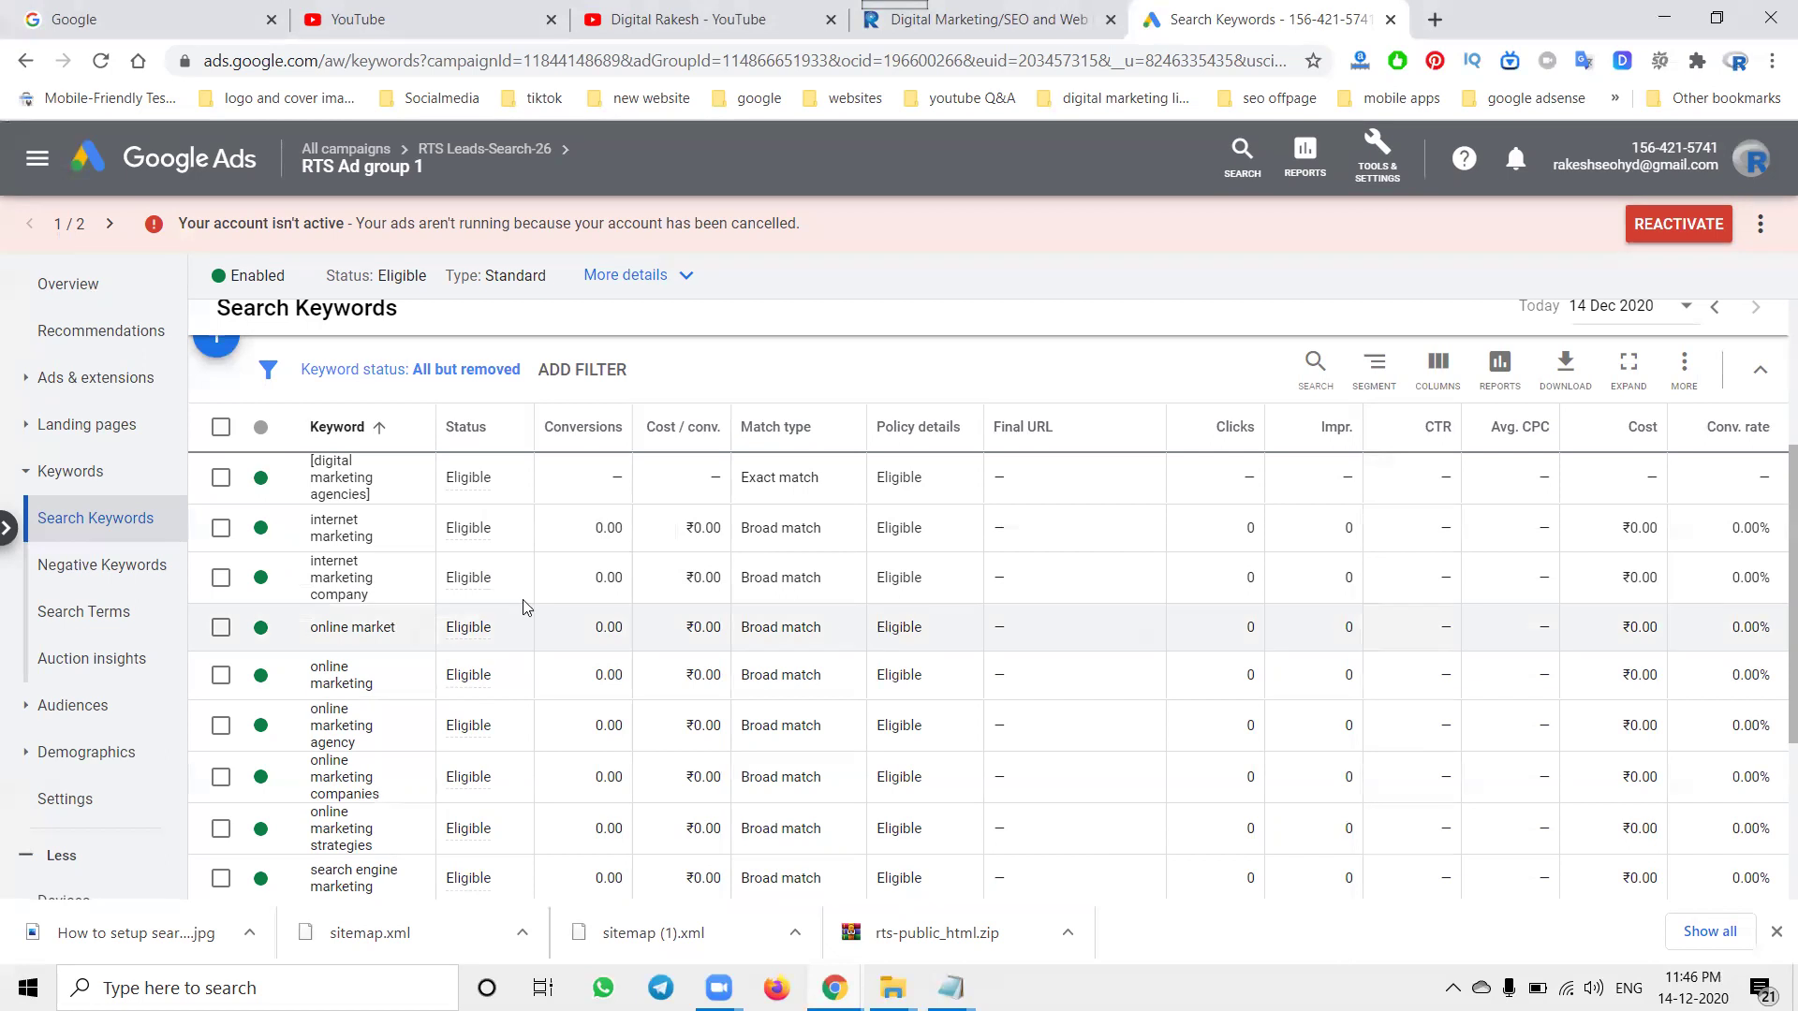
- Set the keyword "internet marketing" to Phrase match and save it
click(339, 529)
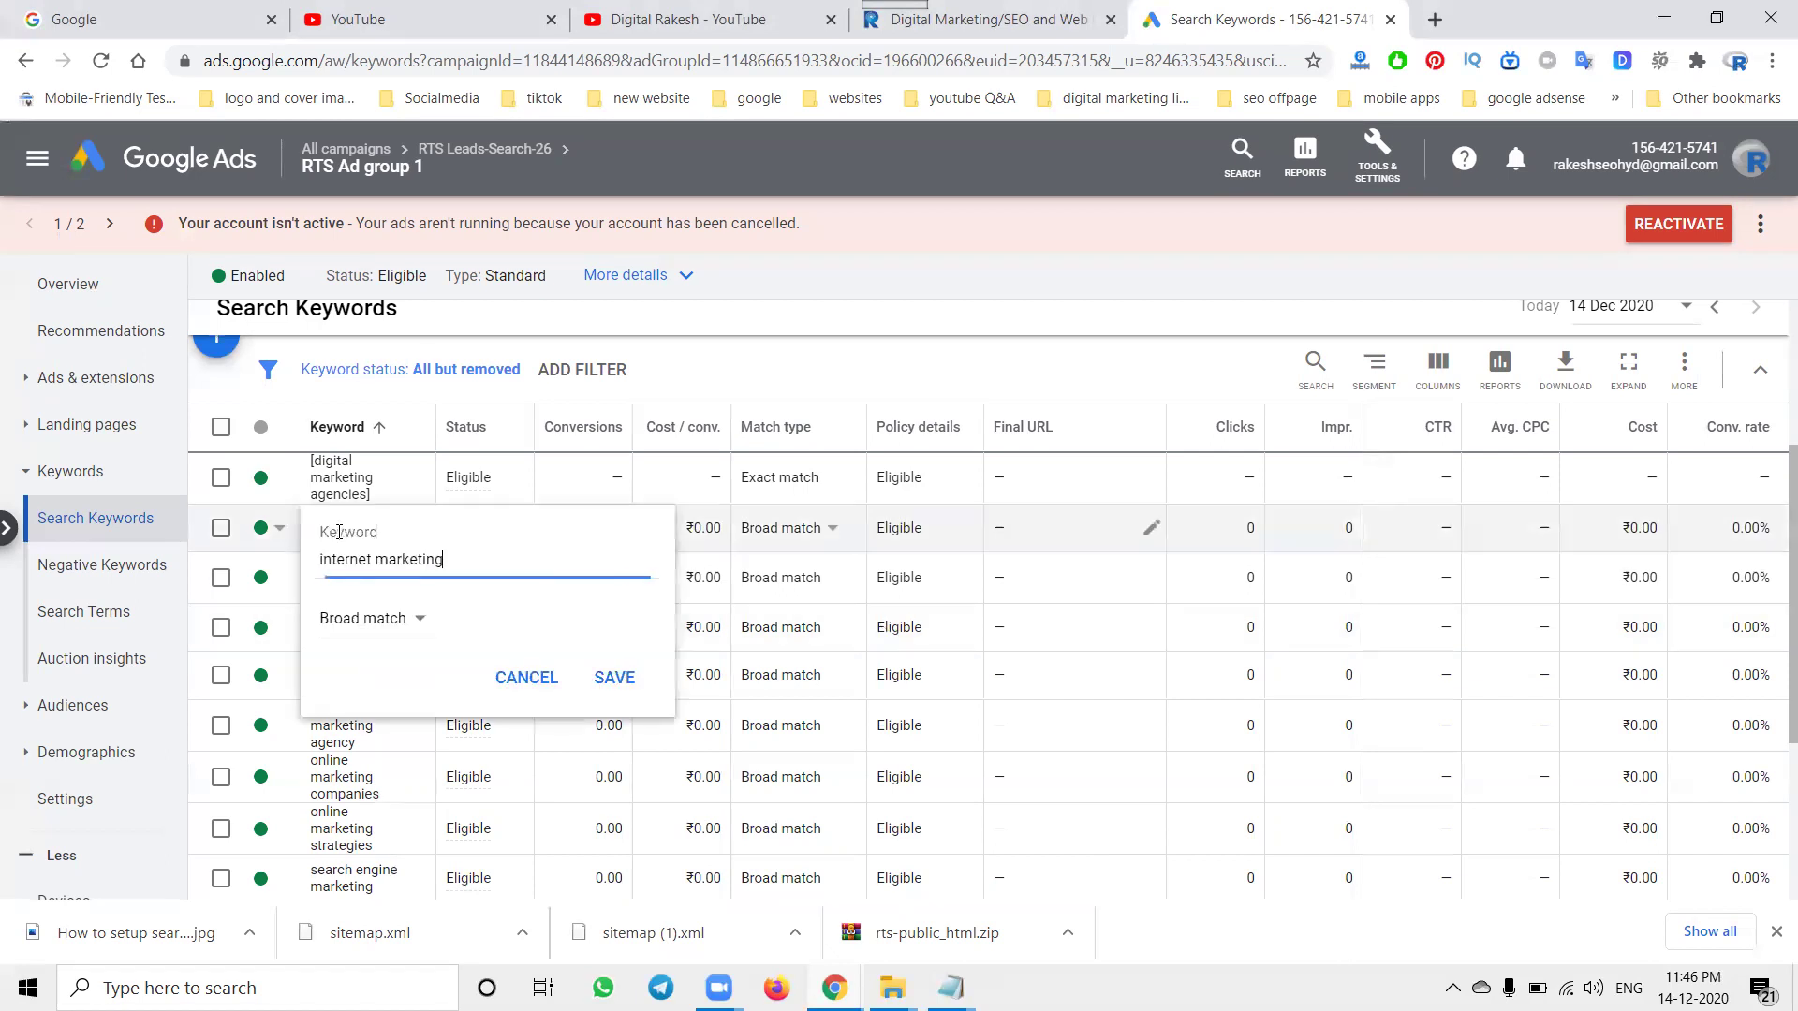
click(385, 622)
click(389, 681)
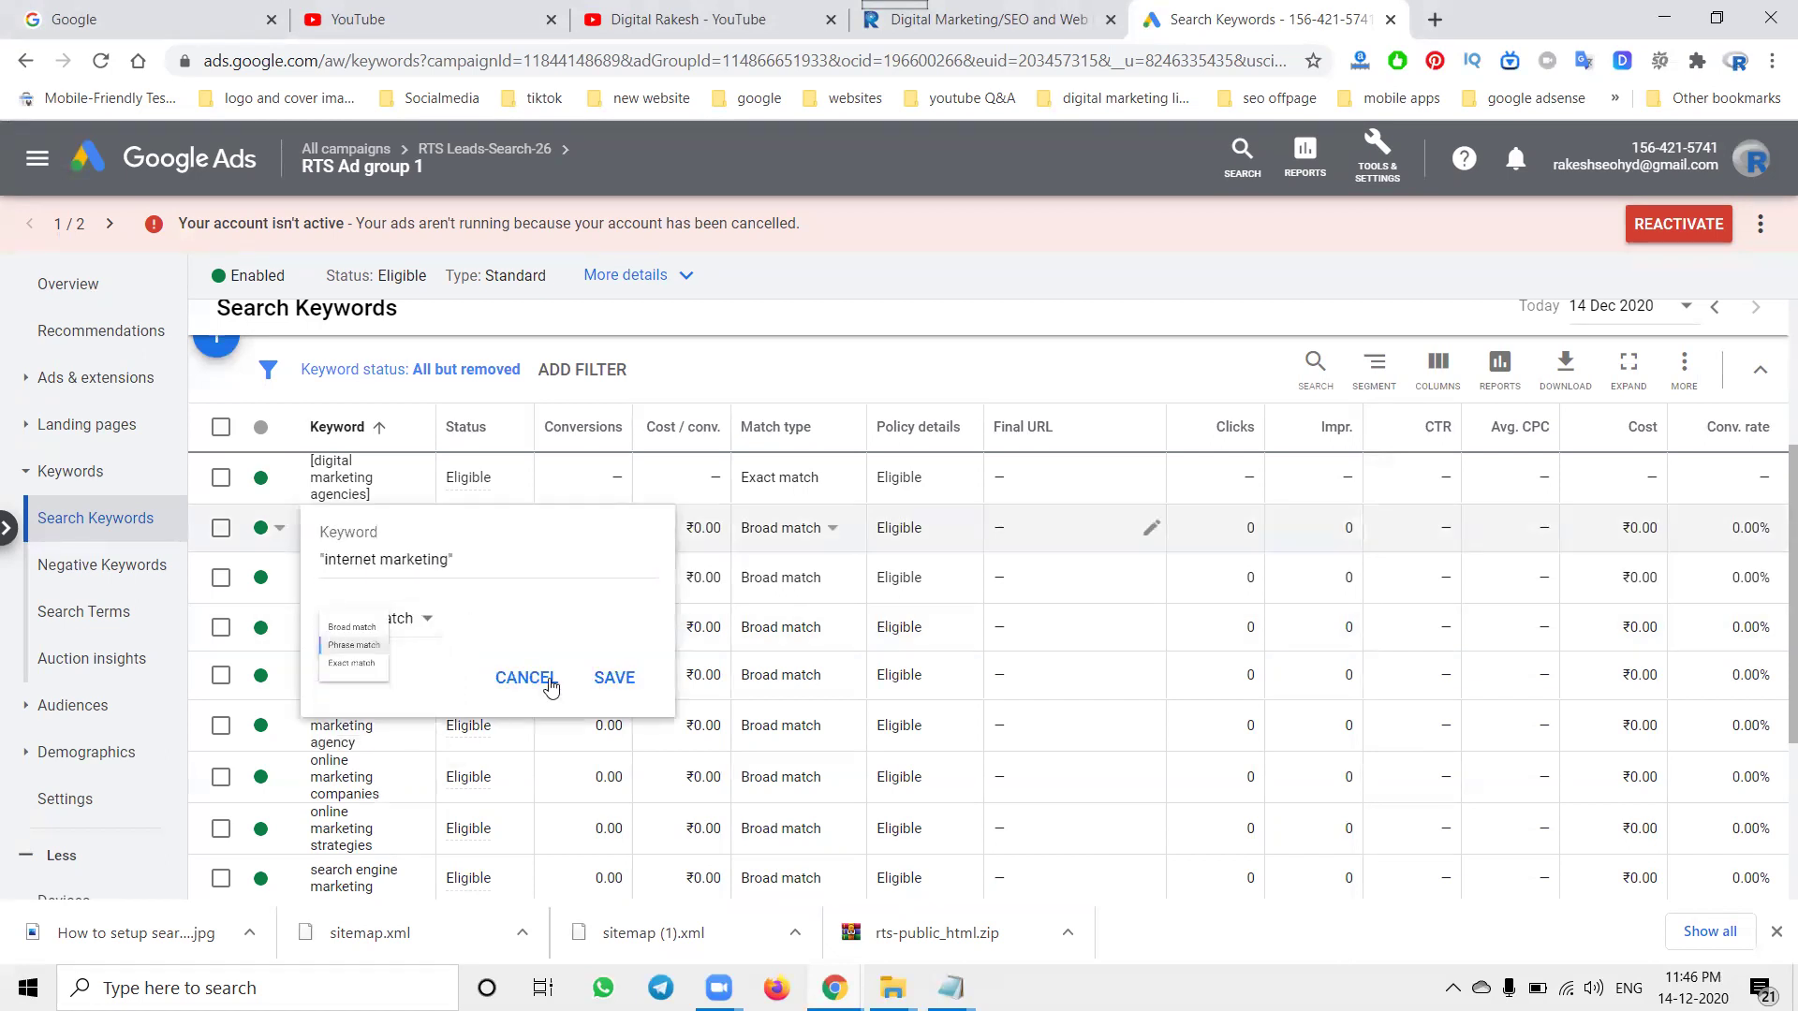
click(615, 676)
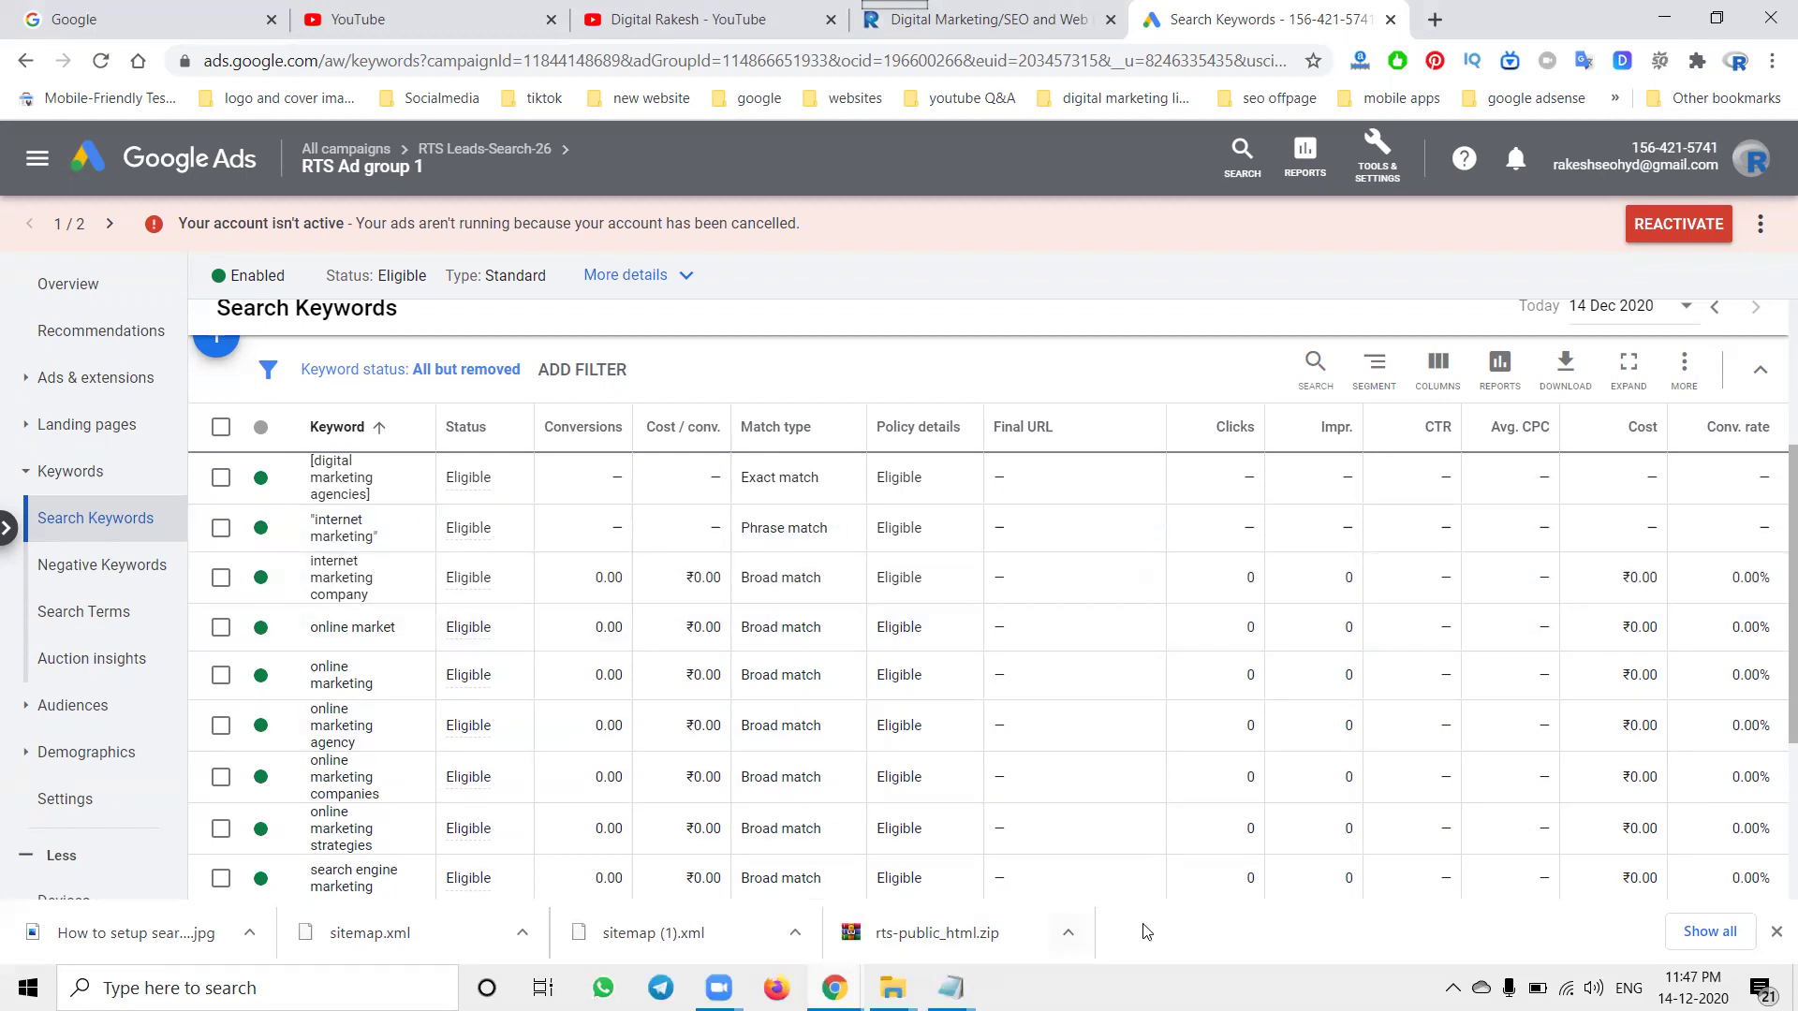
- View the Digital Rakesh YouTube channel's videos and the Rakesh Tech Solutions website
click(674, 19)
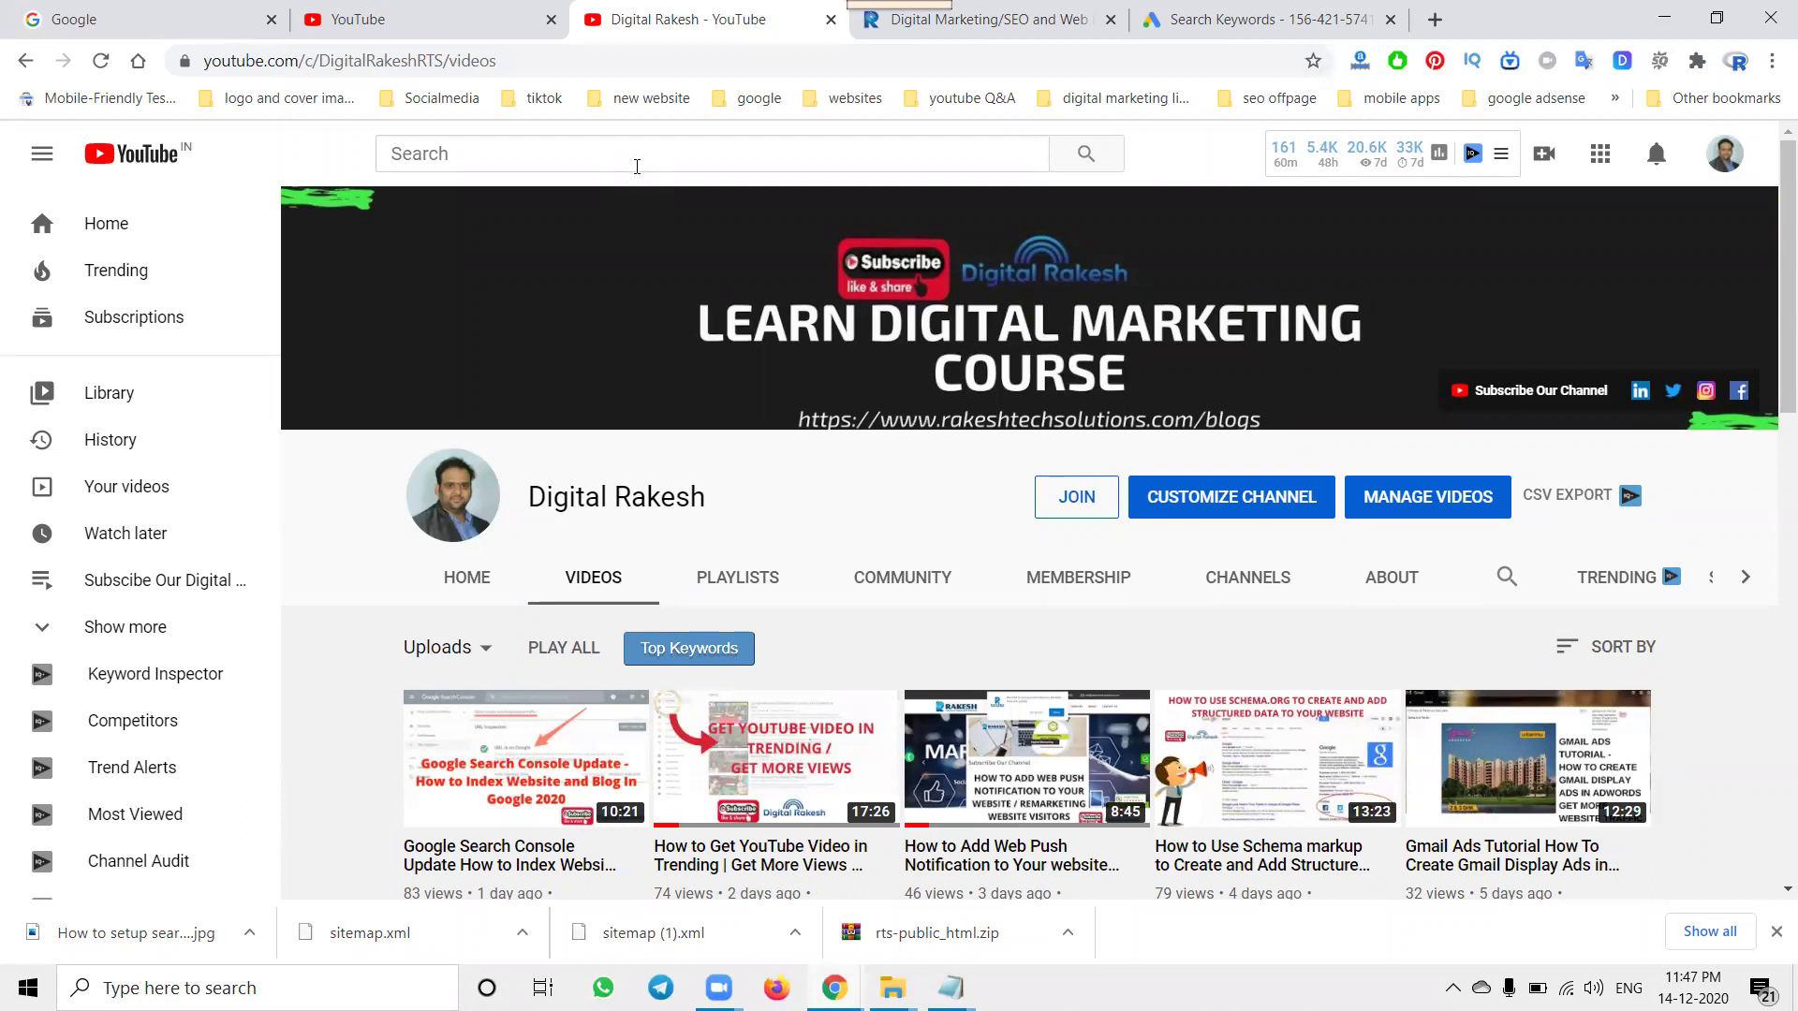
click(983, 19)
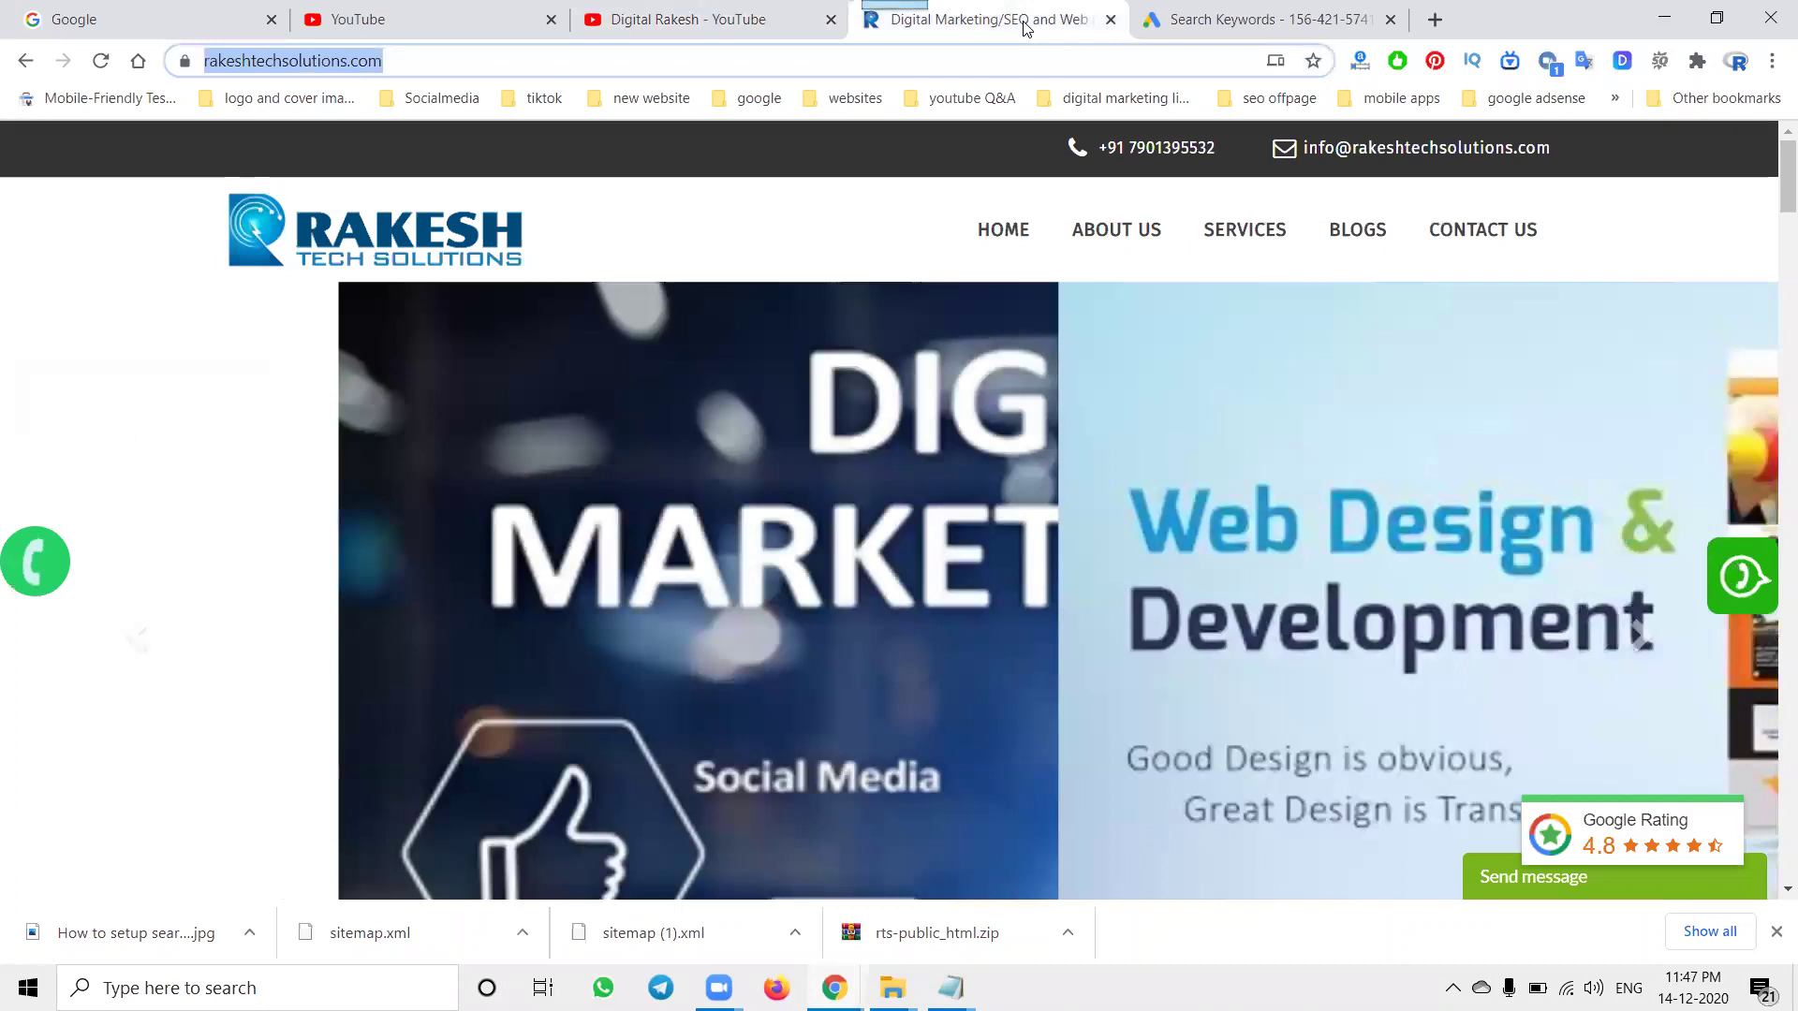